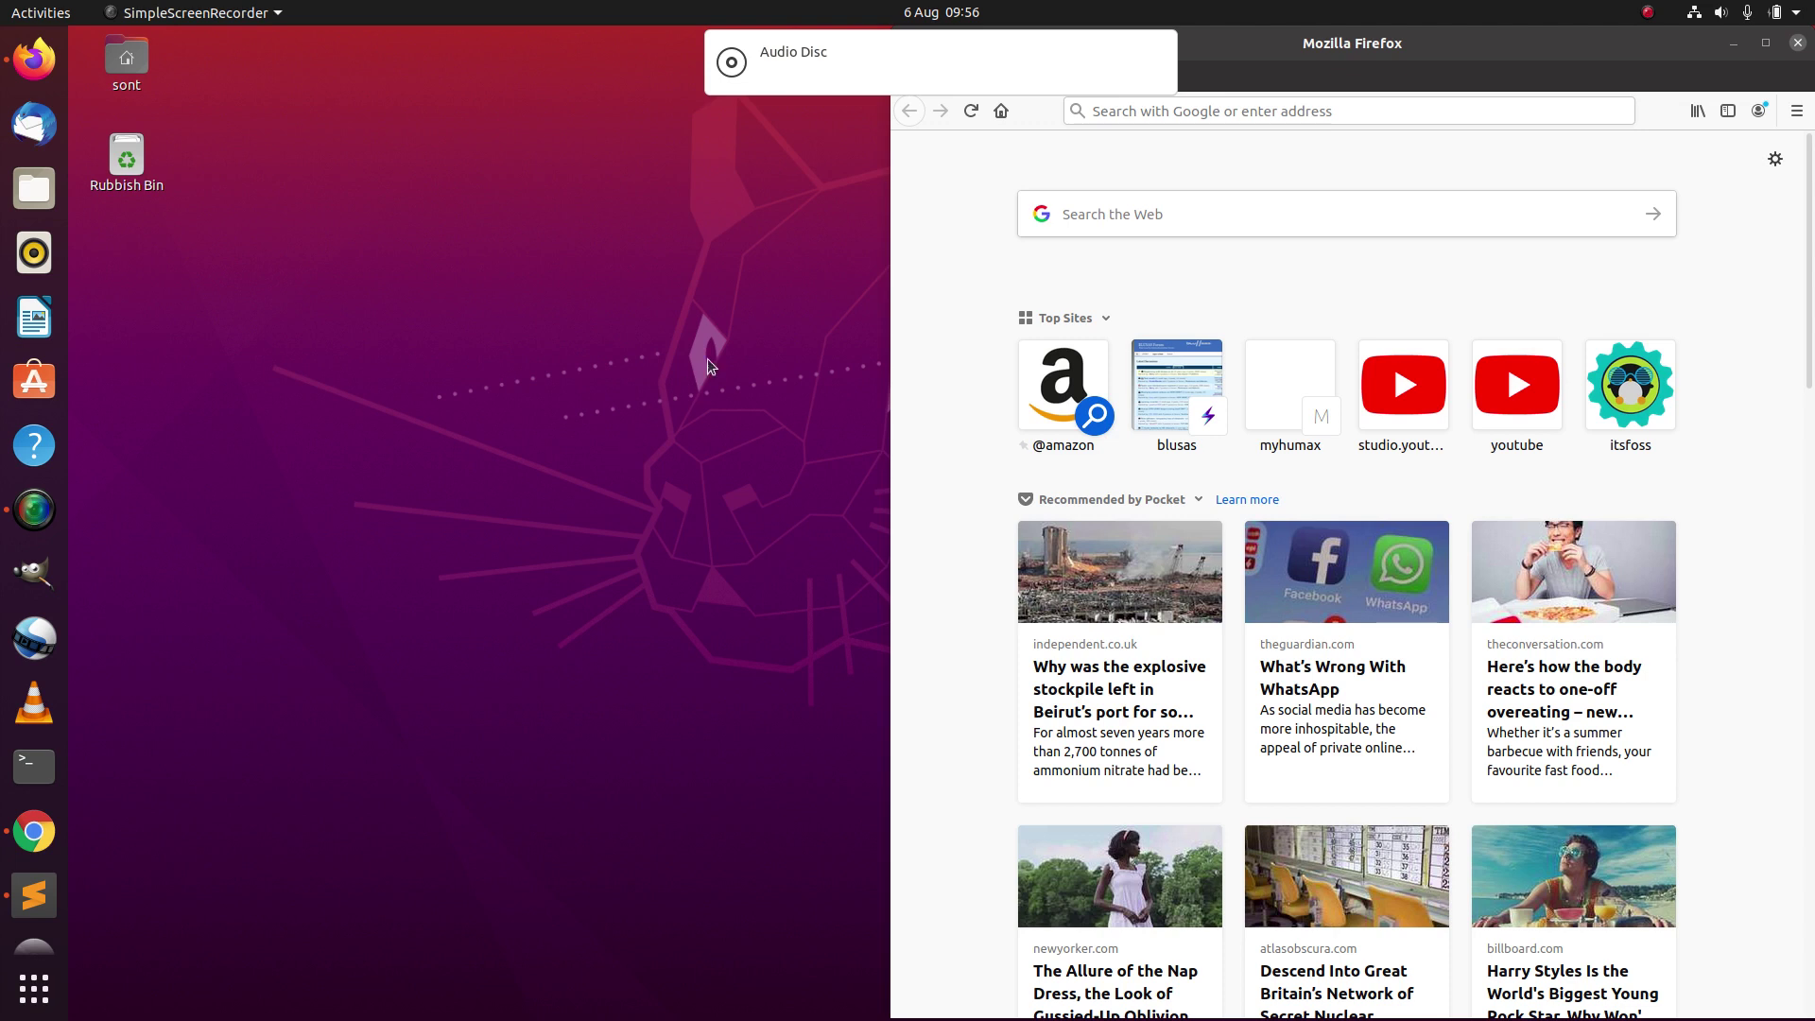
Step: Open the inserted audio disc with Rhythmbox and place its window beside the browser
{"action": "mouse_move", "coordinate": [831, 71]}
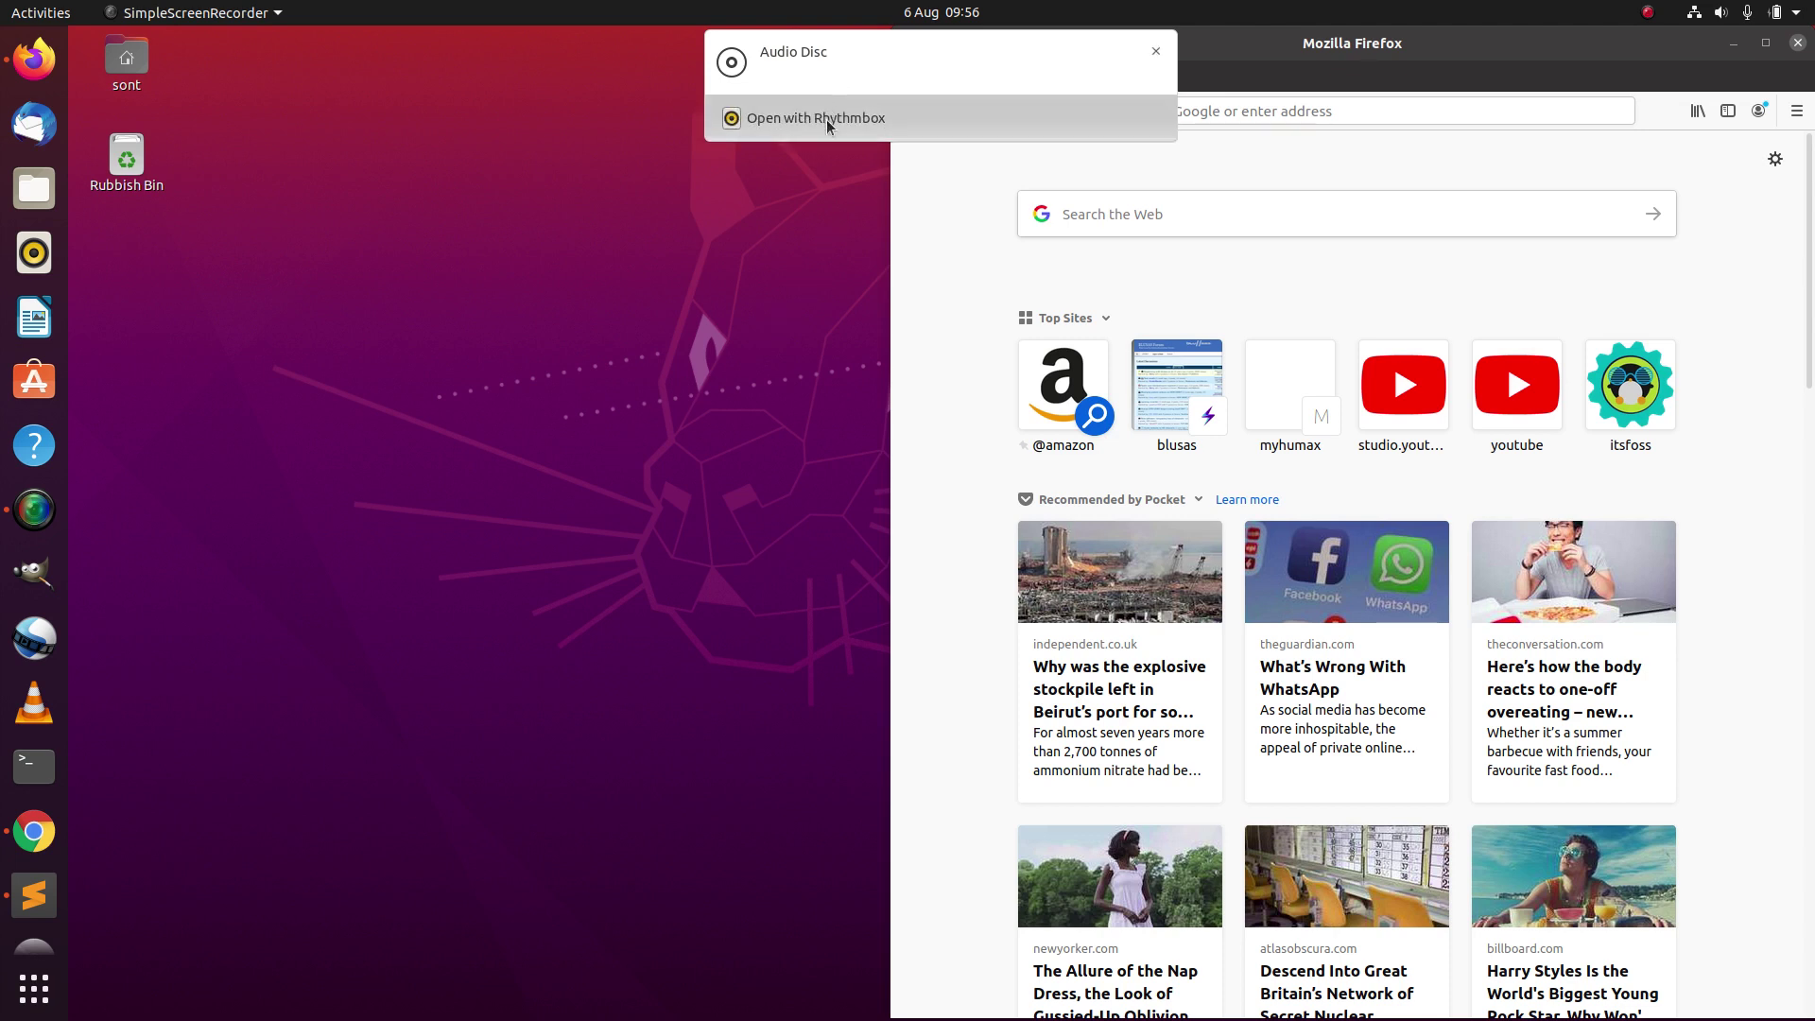
{"action": "left_click", "coordinate": [895, 128]}
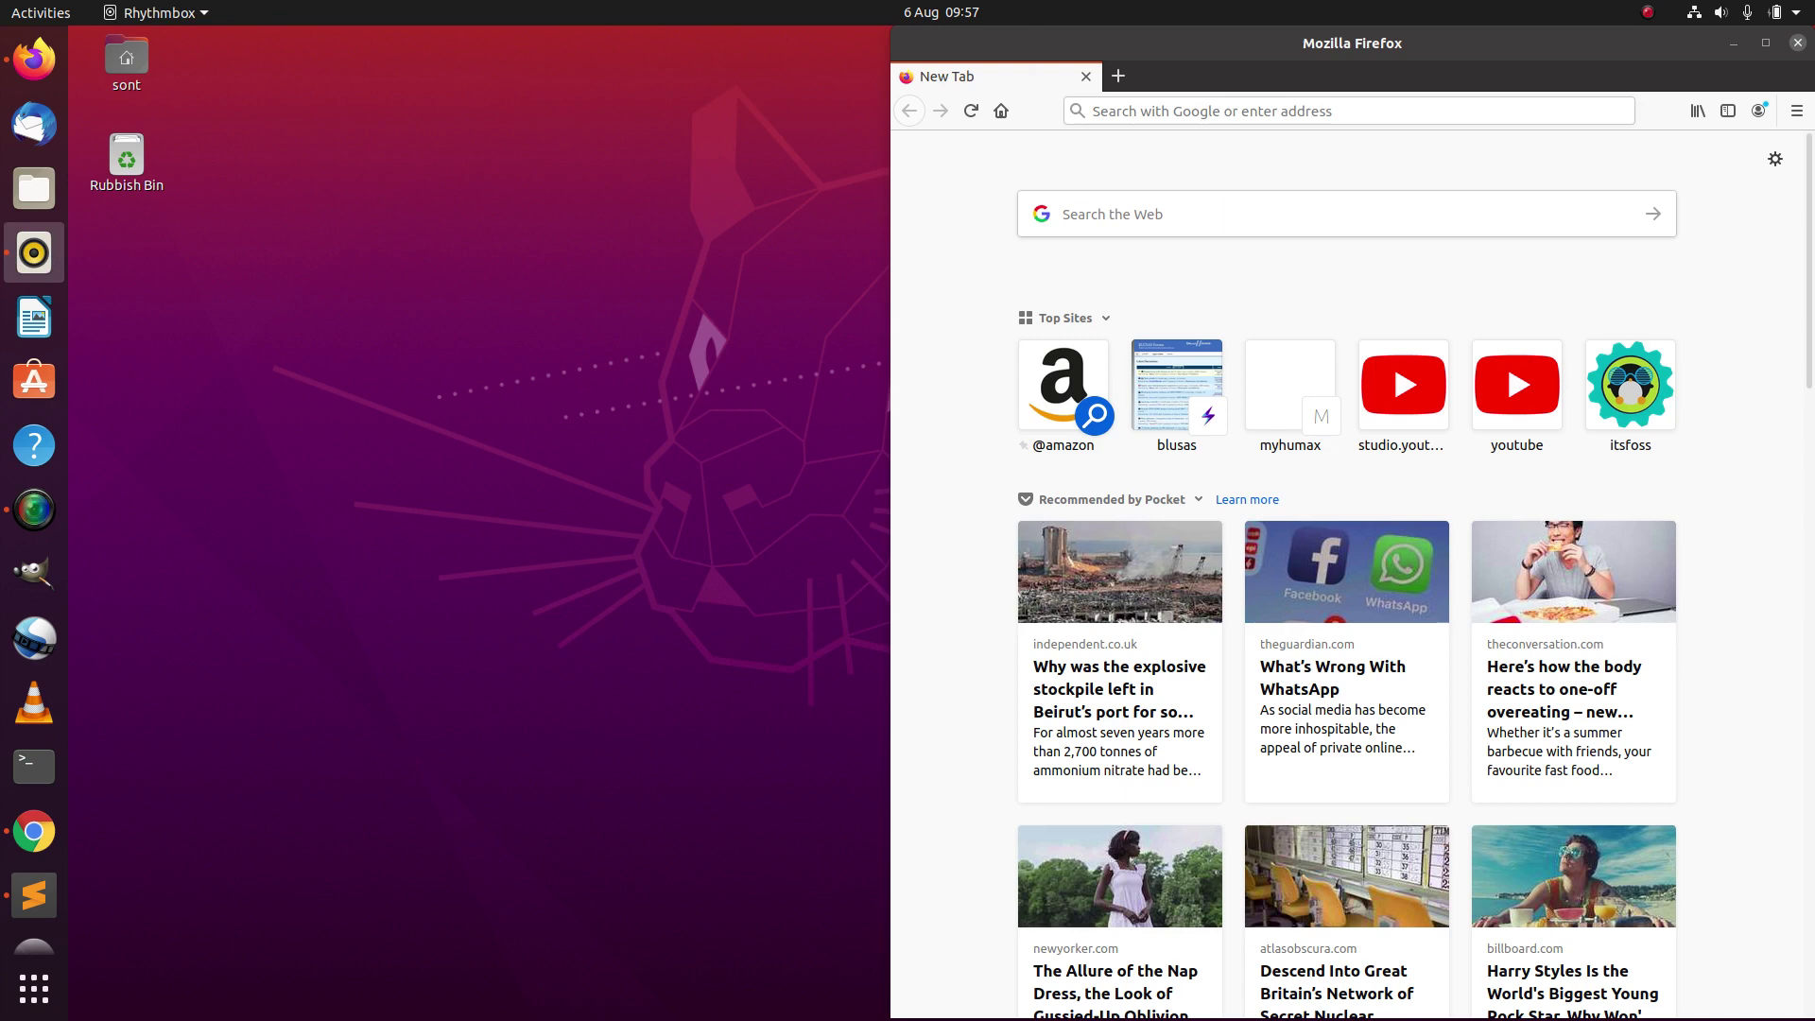
{"action": "left_click_drag", "start_coordinate": [506, 46], "coordinate": [274, 284]}
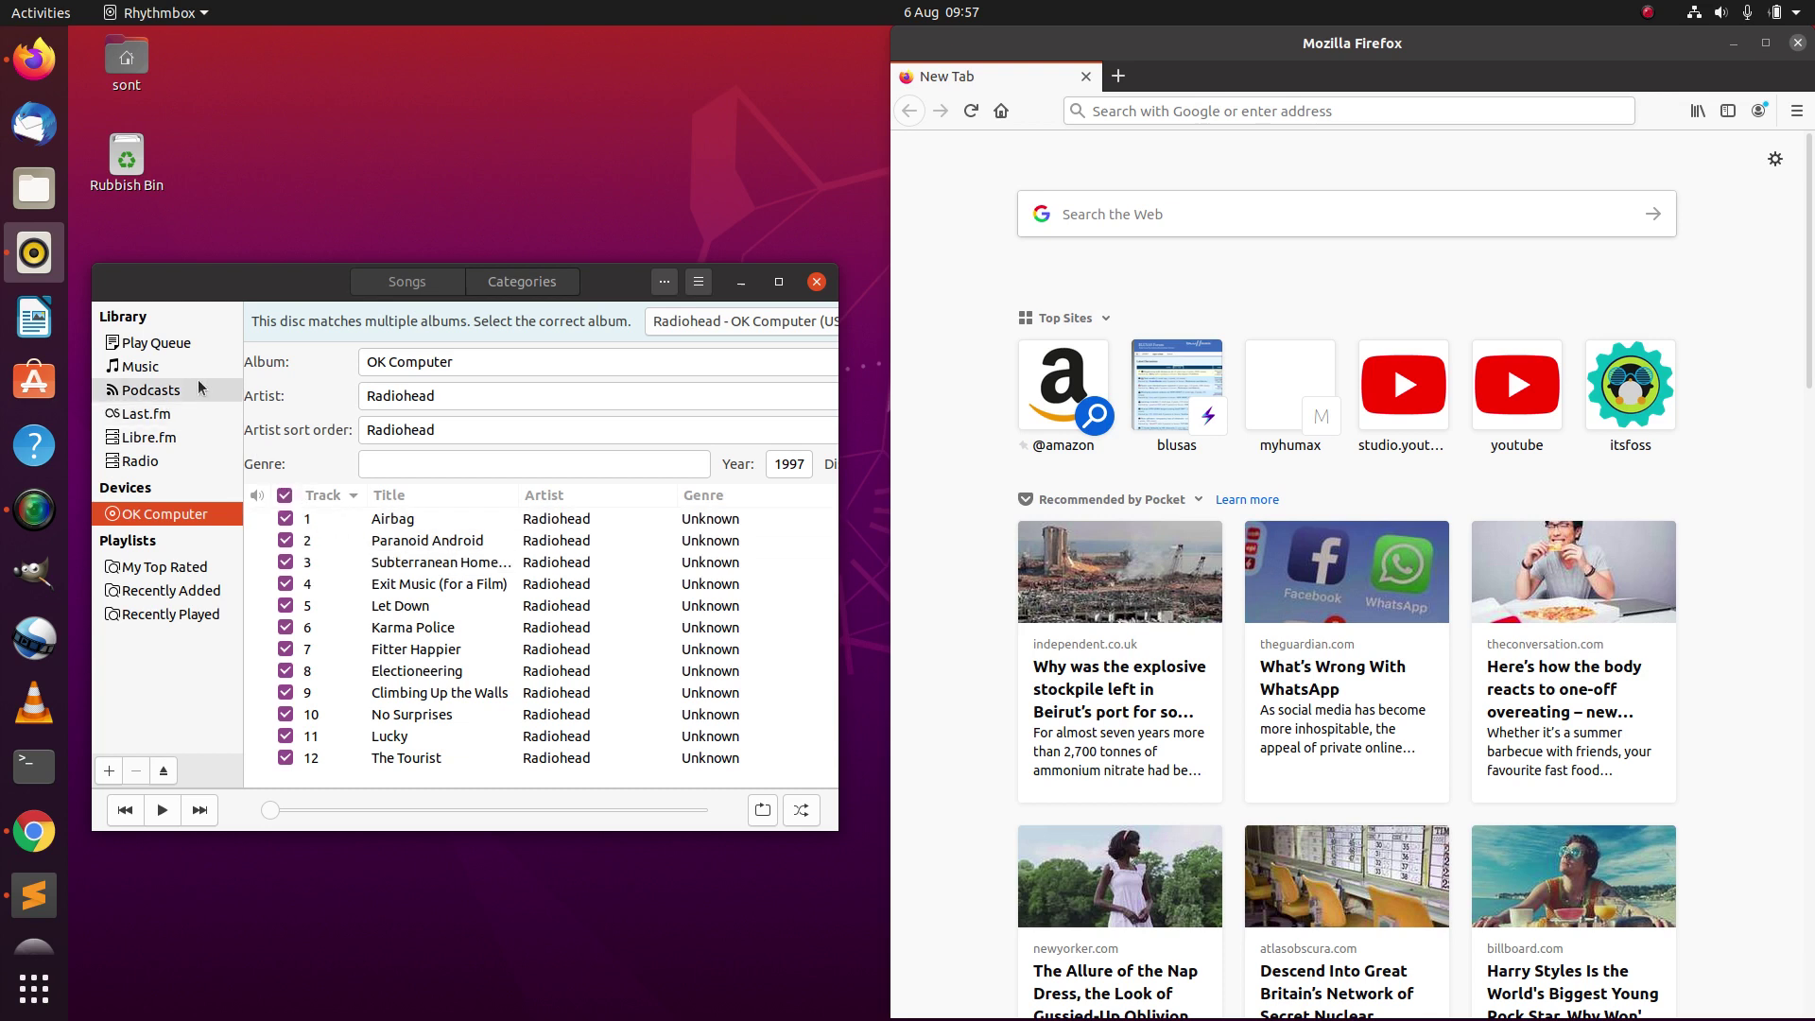
Step: Play the track Airbag from the OK Computer disc briefly, then pause it
{"action": "left_click", "coordinate": [180, 352]}
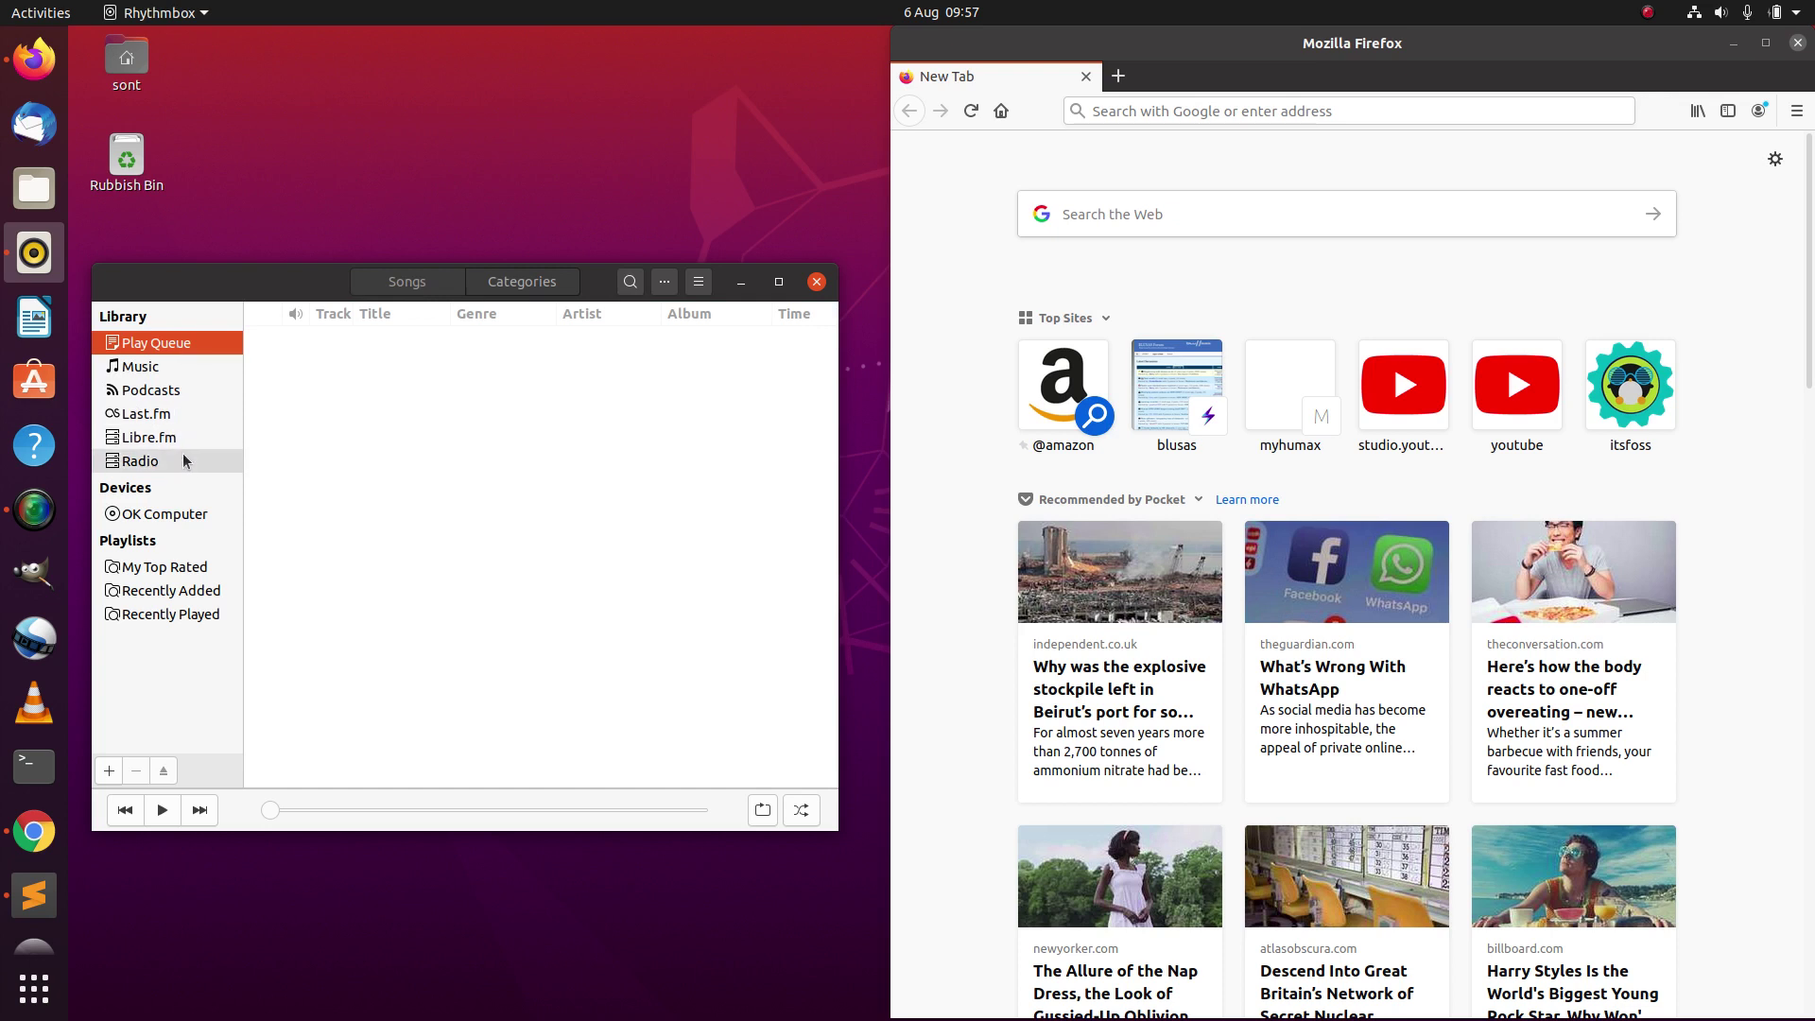
{"action": "left_click", "coordinate": [181, 520]}
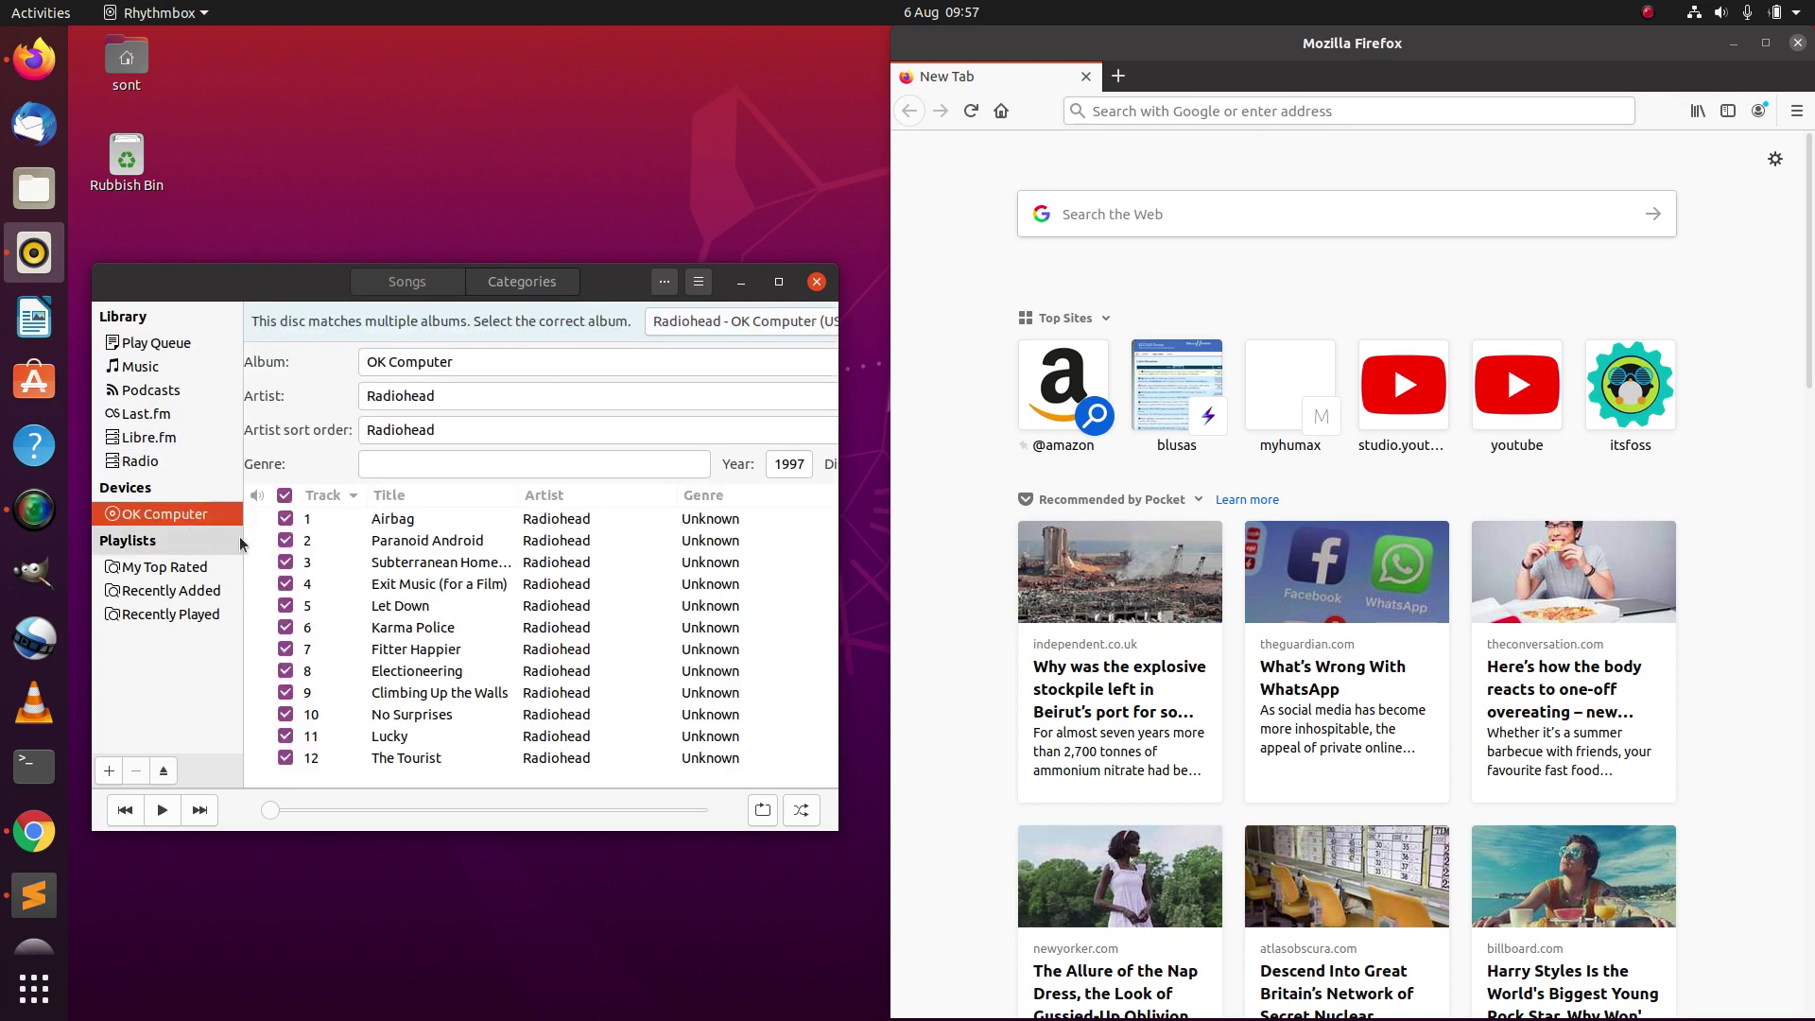
{"action": "left_click", "coordinate": [429, 520]}
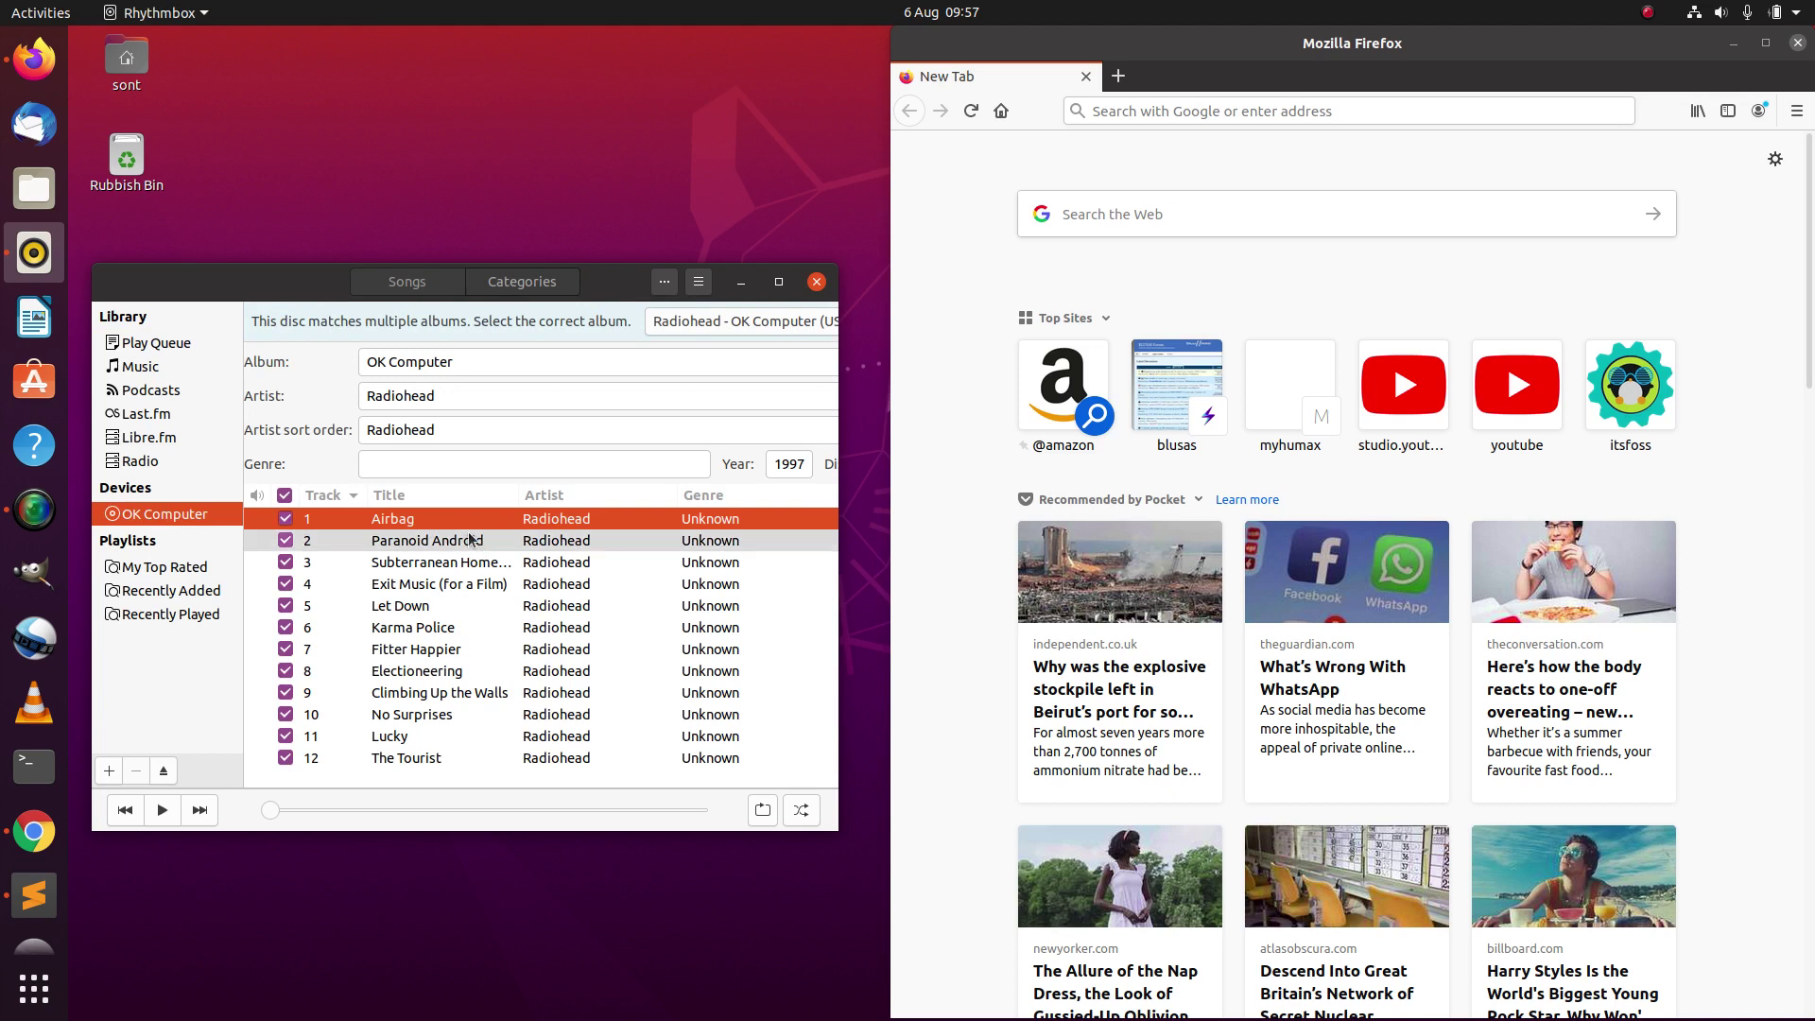
{"action": "left_click", "coordinate": [168, 808]}
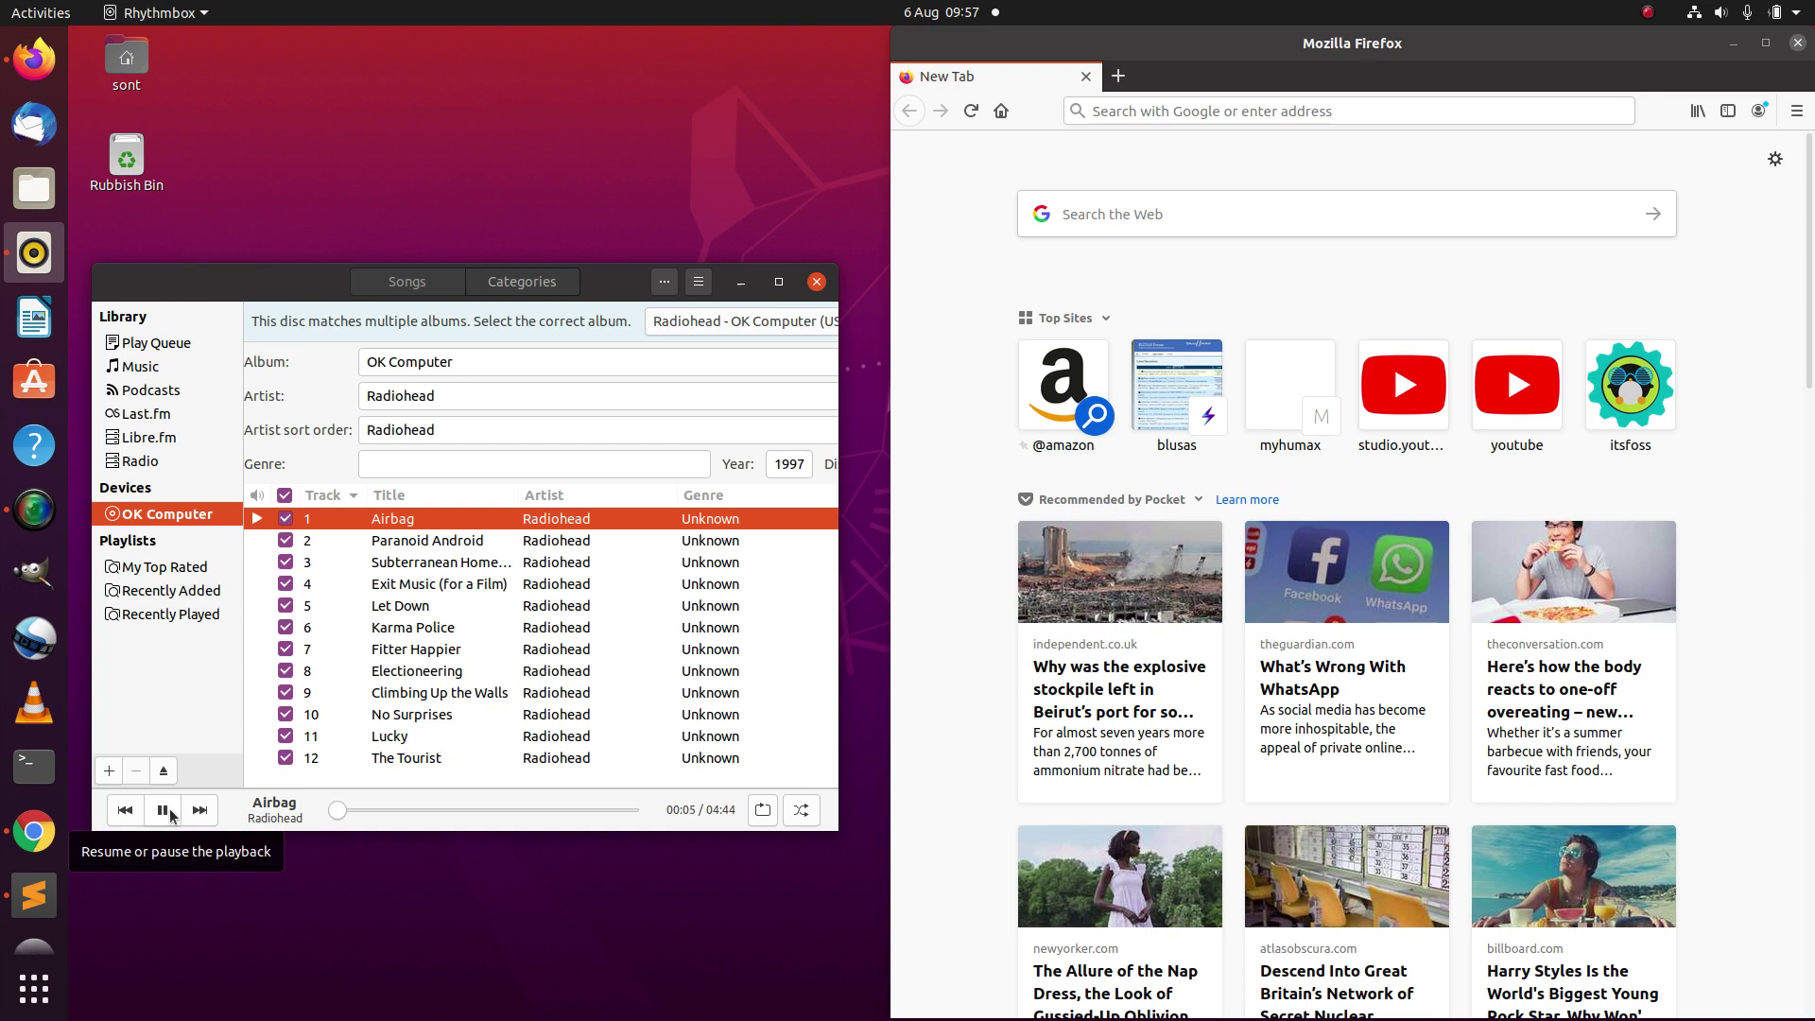
{"action": "left_click", "coordinate": [171, 813]}
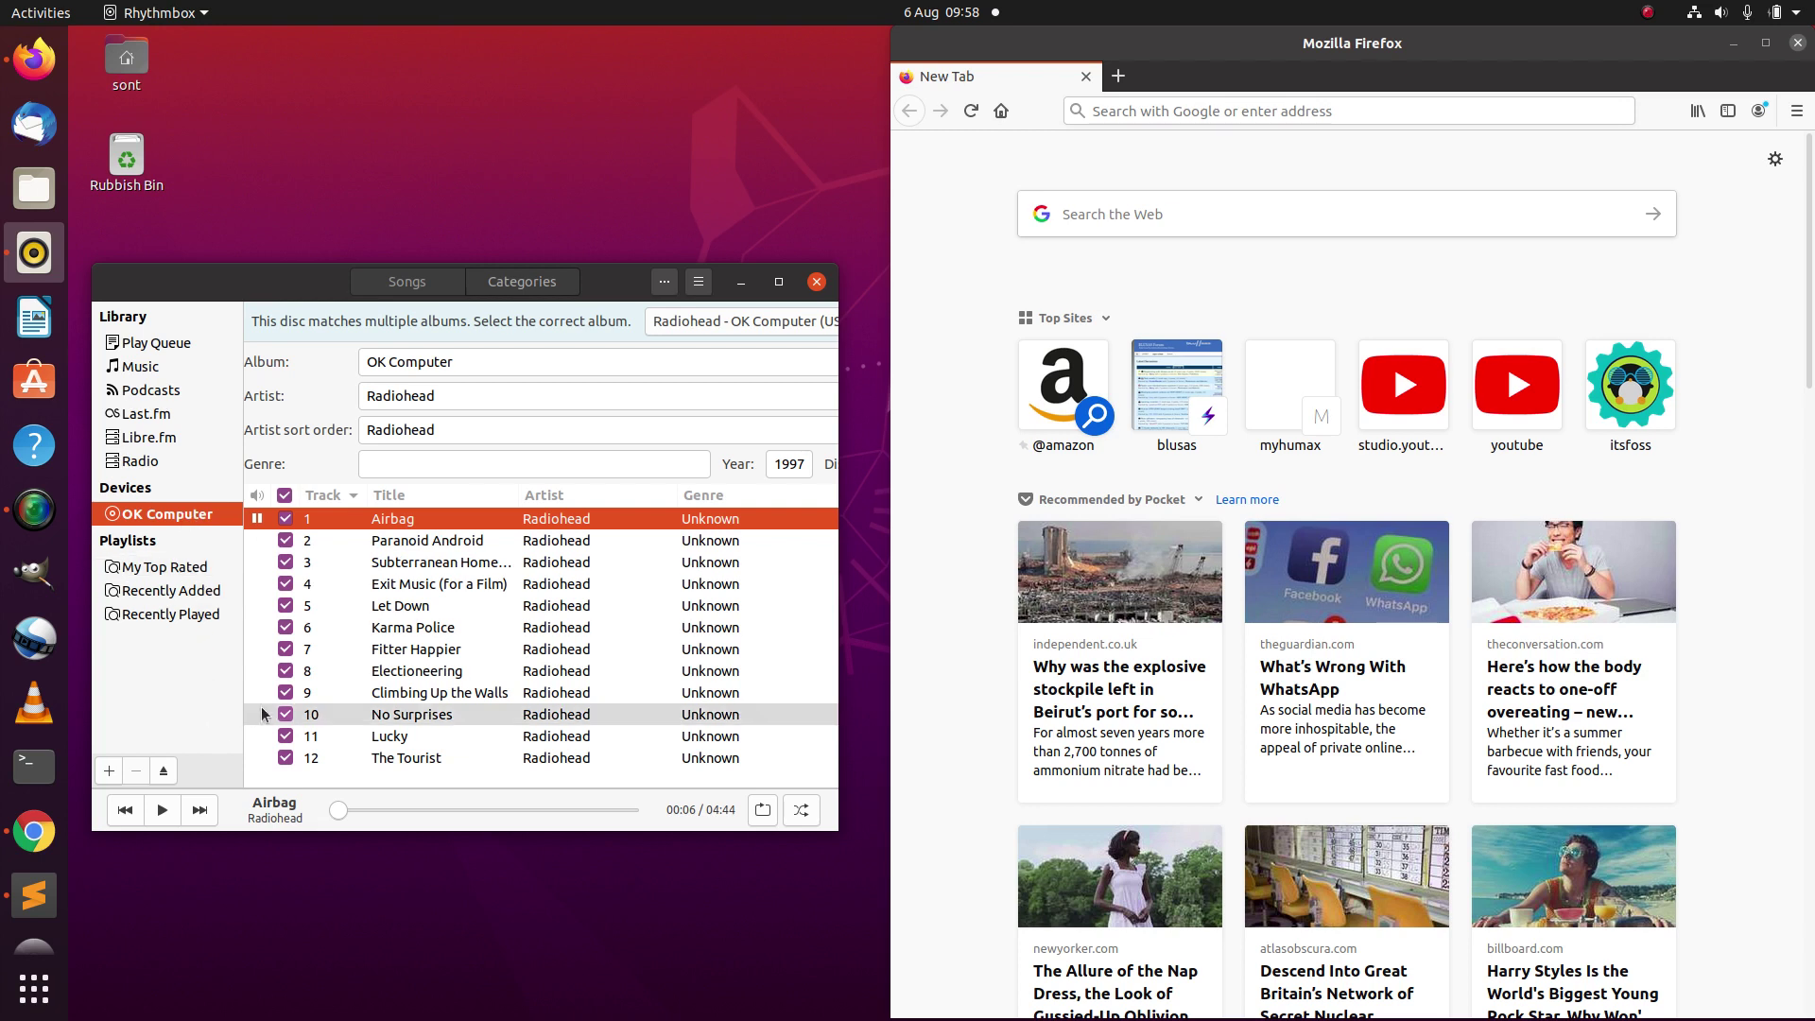
Step: Switch to Firefox and search the web for "can i rip with rhythmbox"
{"action": "left_click", "coordinate": [1120, 217]}
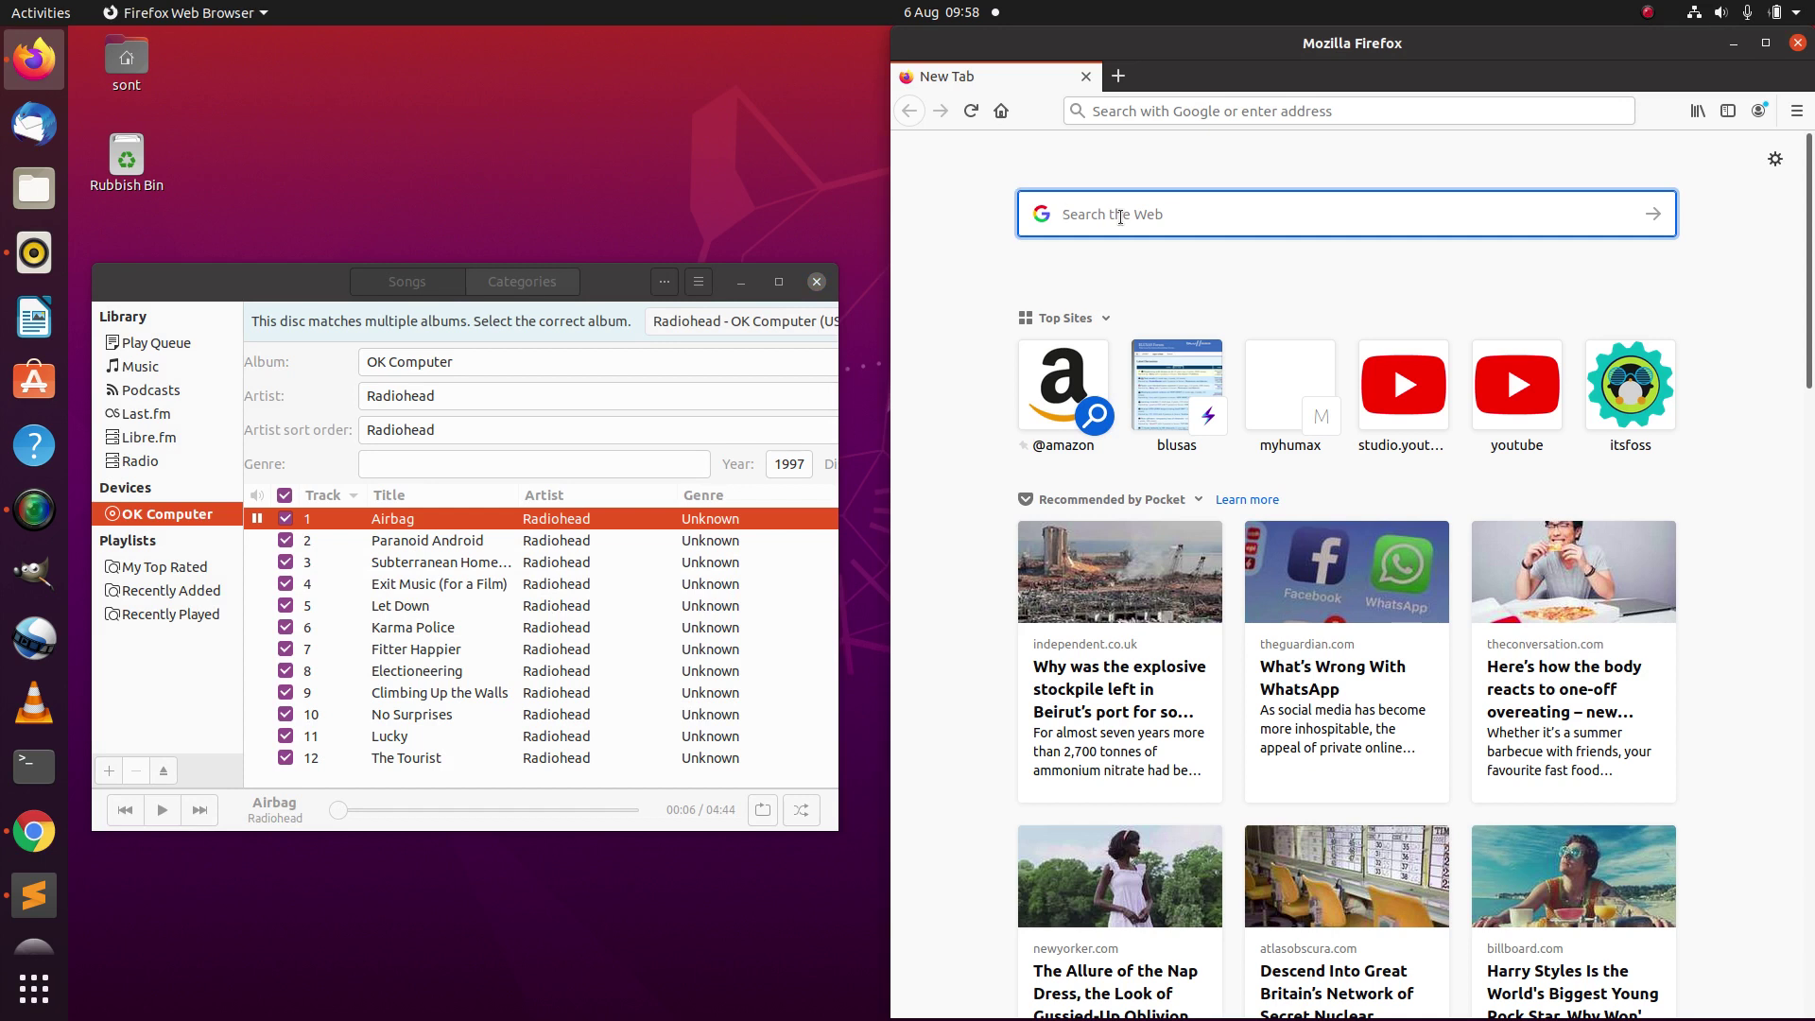
{"action": "type", "text": "can "}
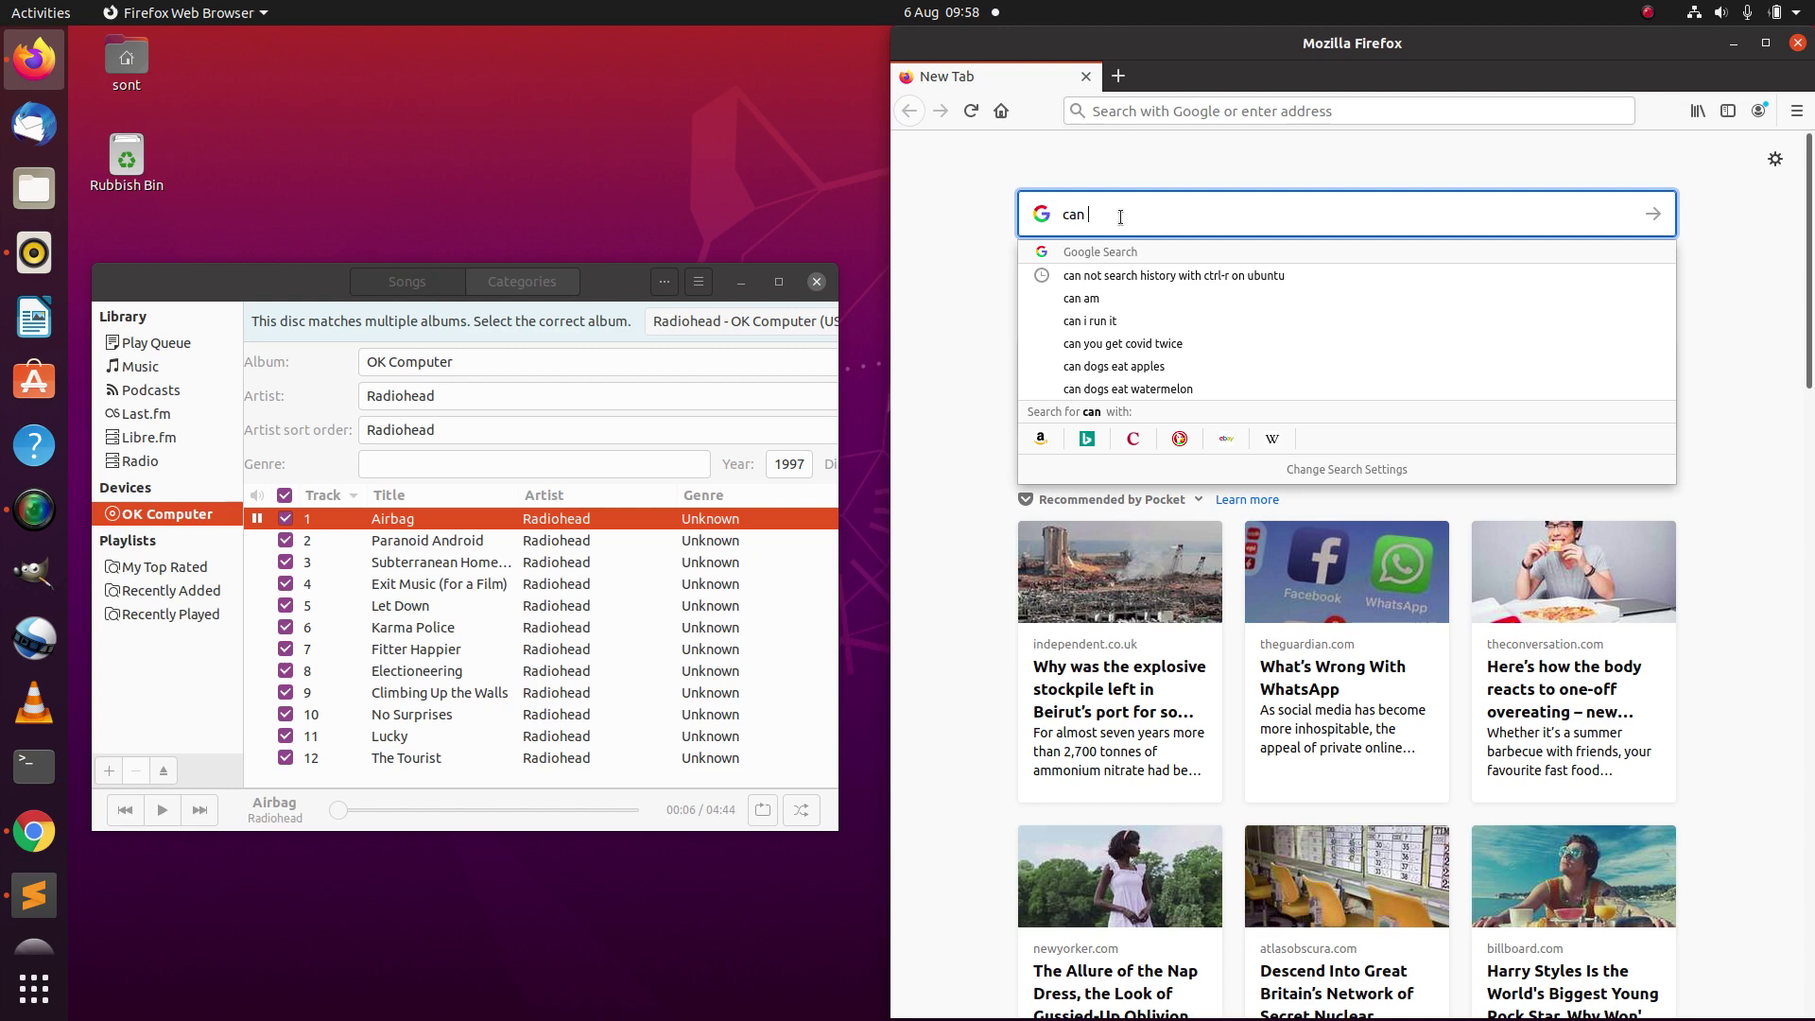
{"action": "type", "text": "i ri"}
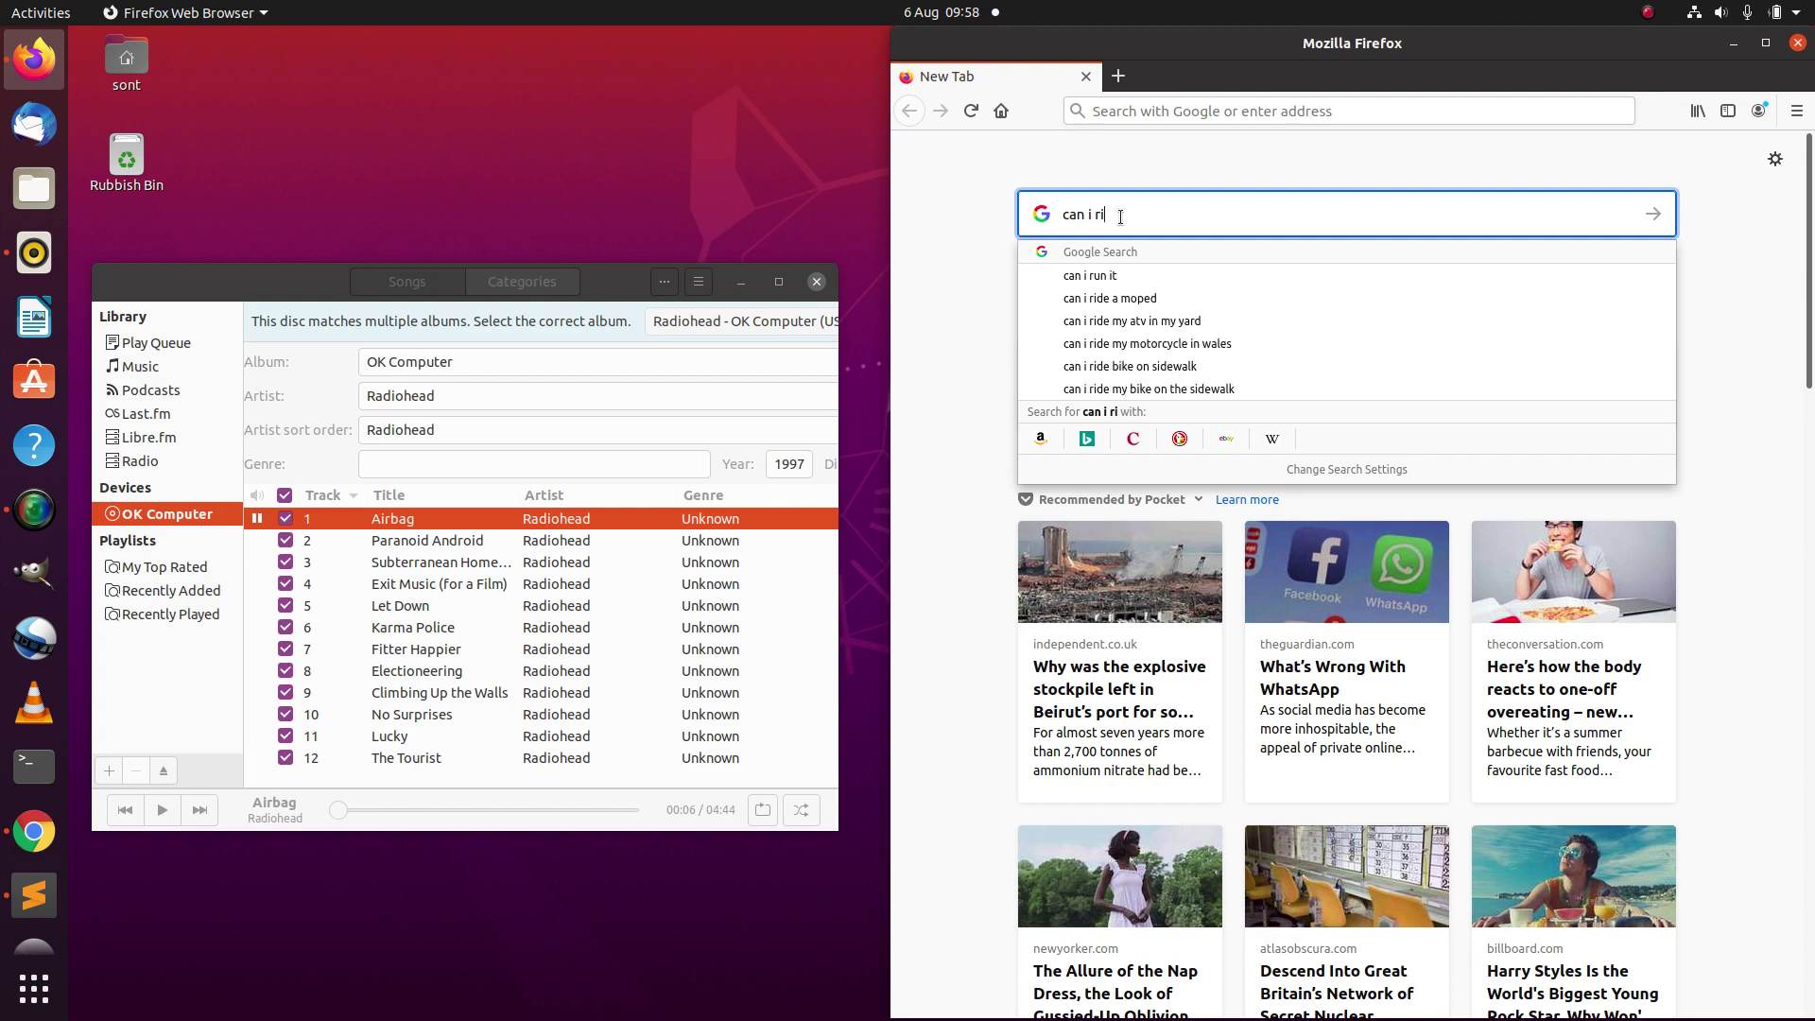
{"action": "type", "text": "p with "}
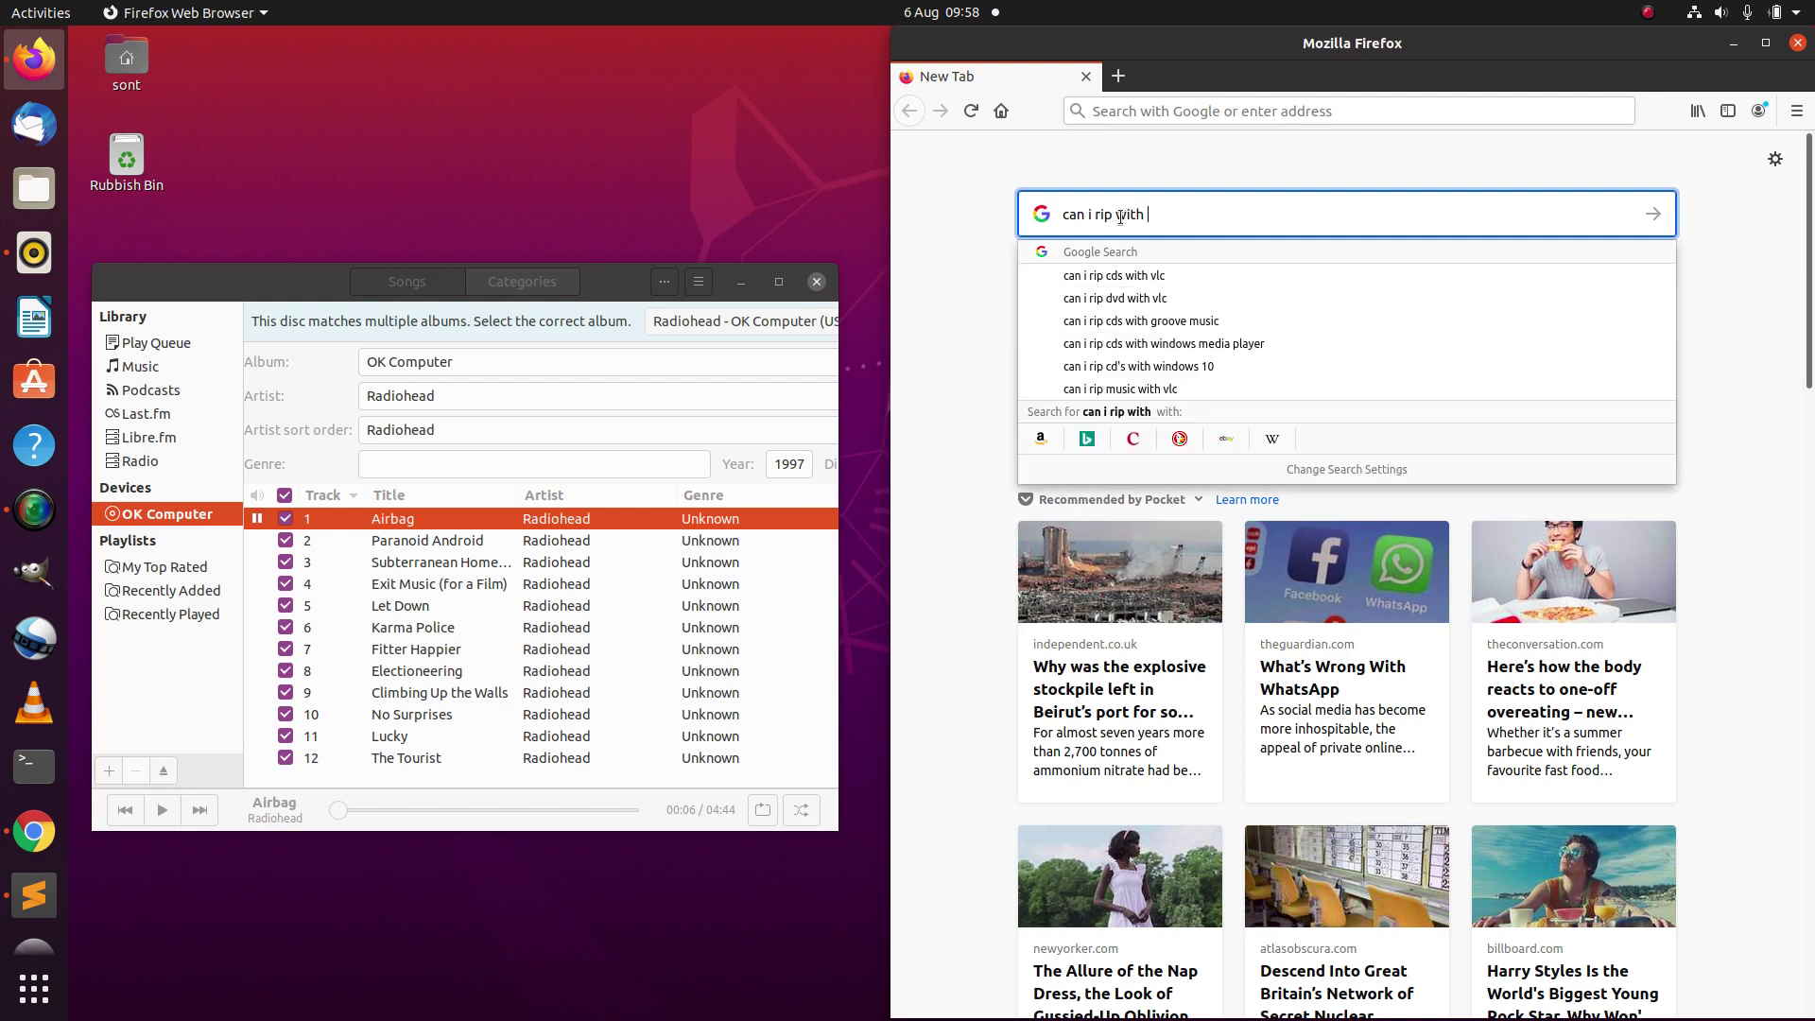
{"action": "type", "text": "rhyth"}
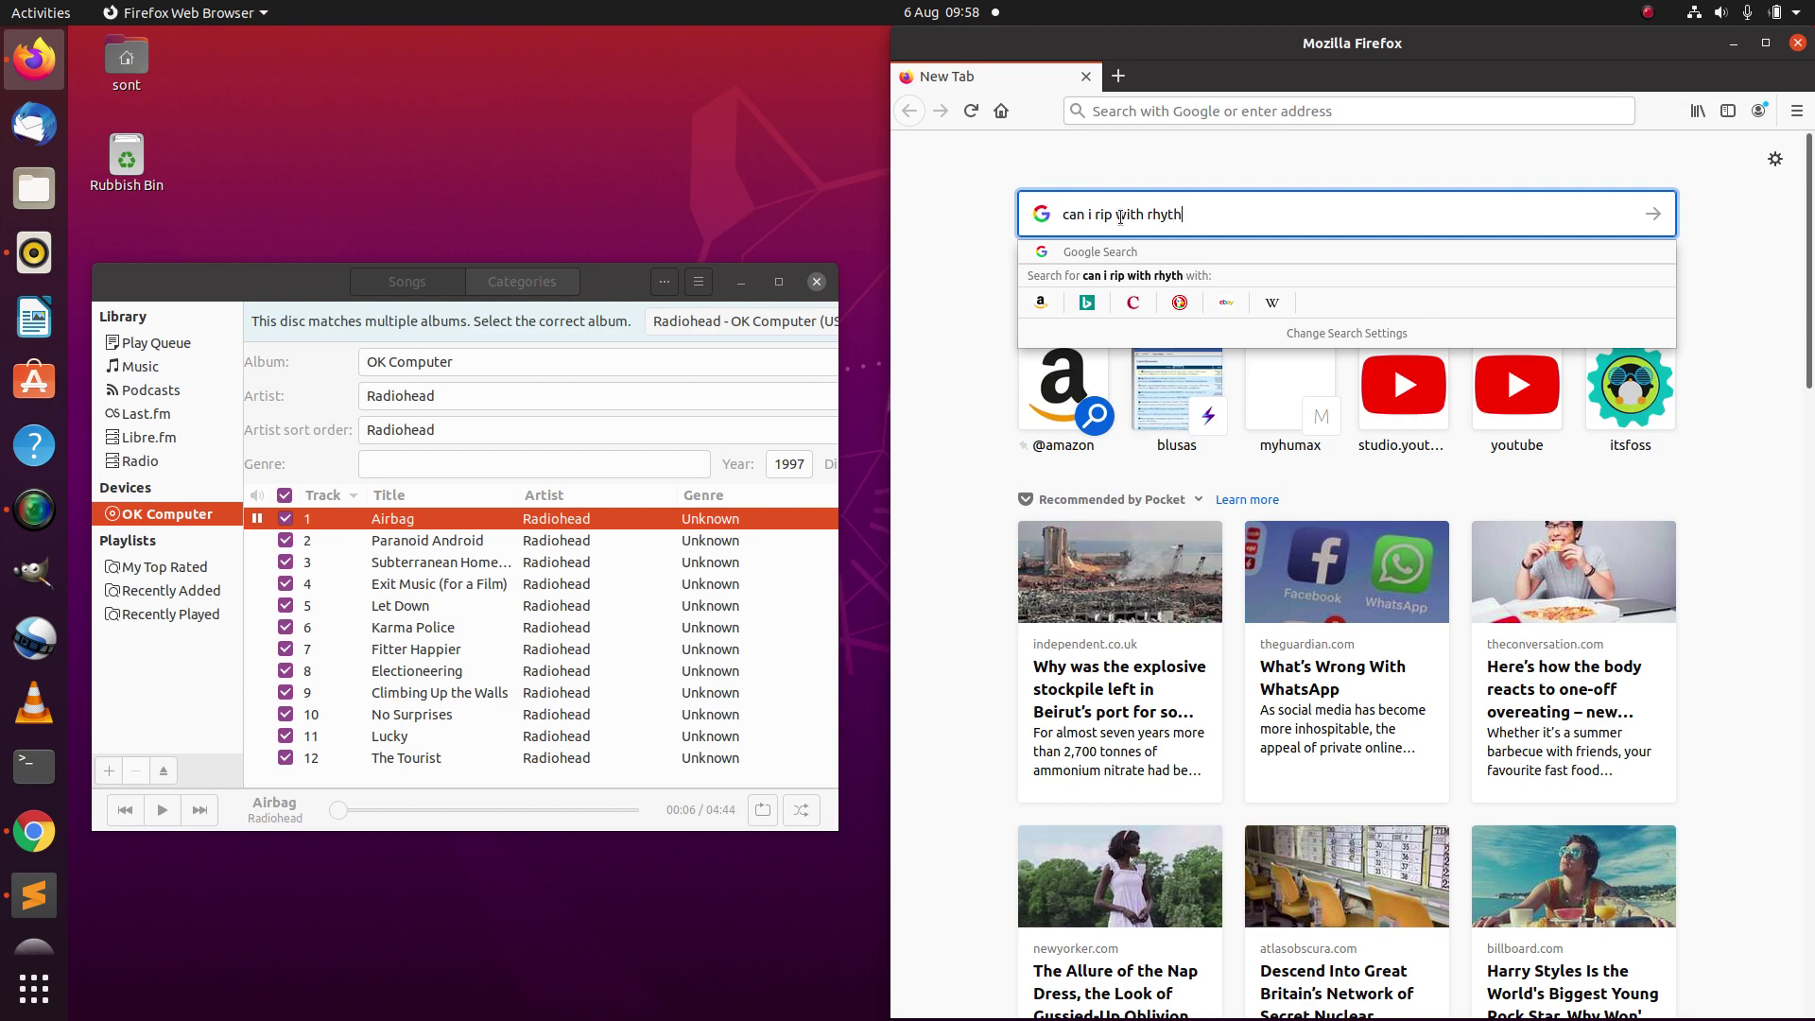
{"action": "type", "text": "mbox"}
{"action": "key", "text": "Return"}
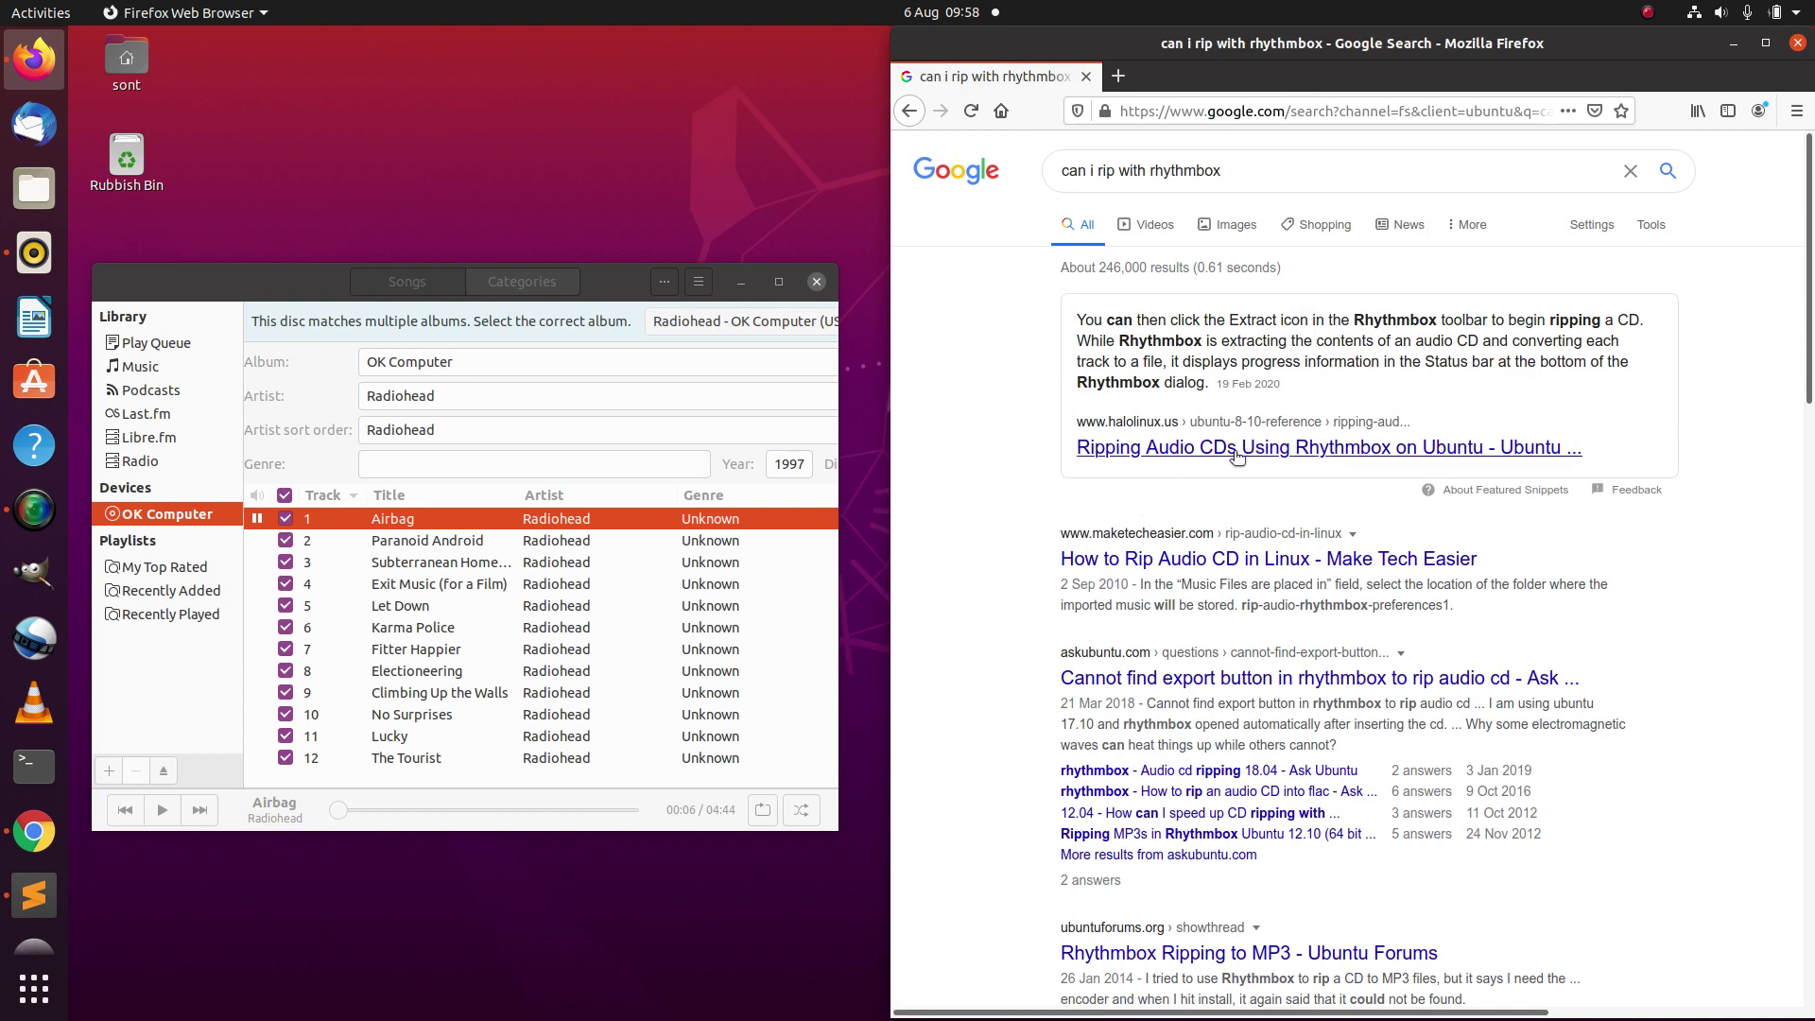
Step: Open the Halo Linux article on ripping audio CDs using Rhythmbox and read its instructions, highlighting the word "Extract"
{"action": "left_click", "coordinate": [1181, 459]}
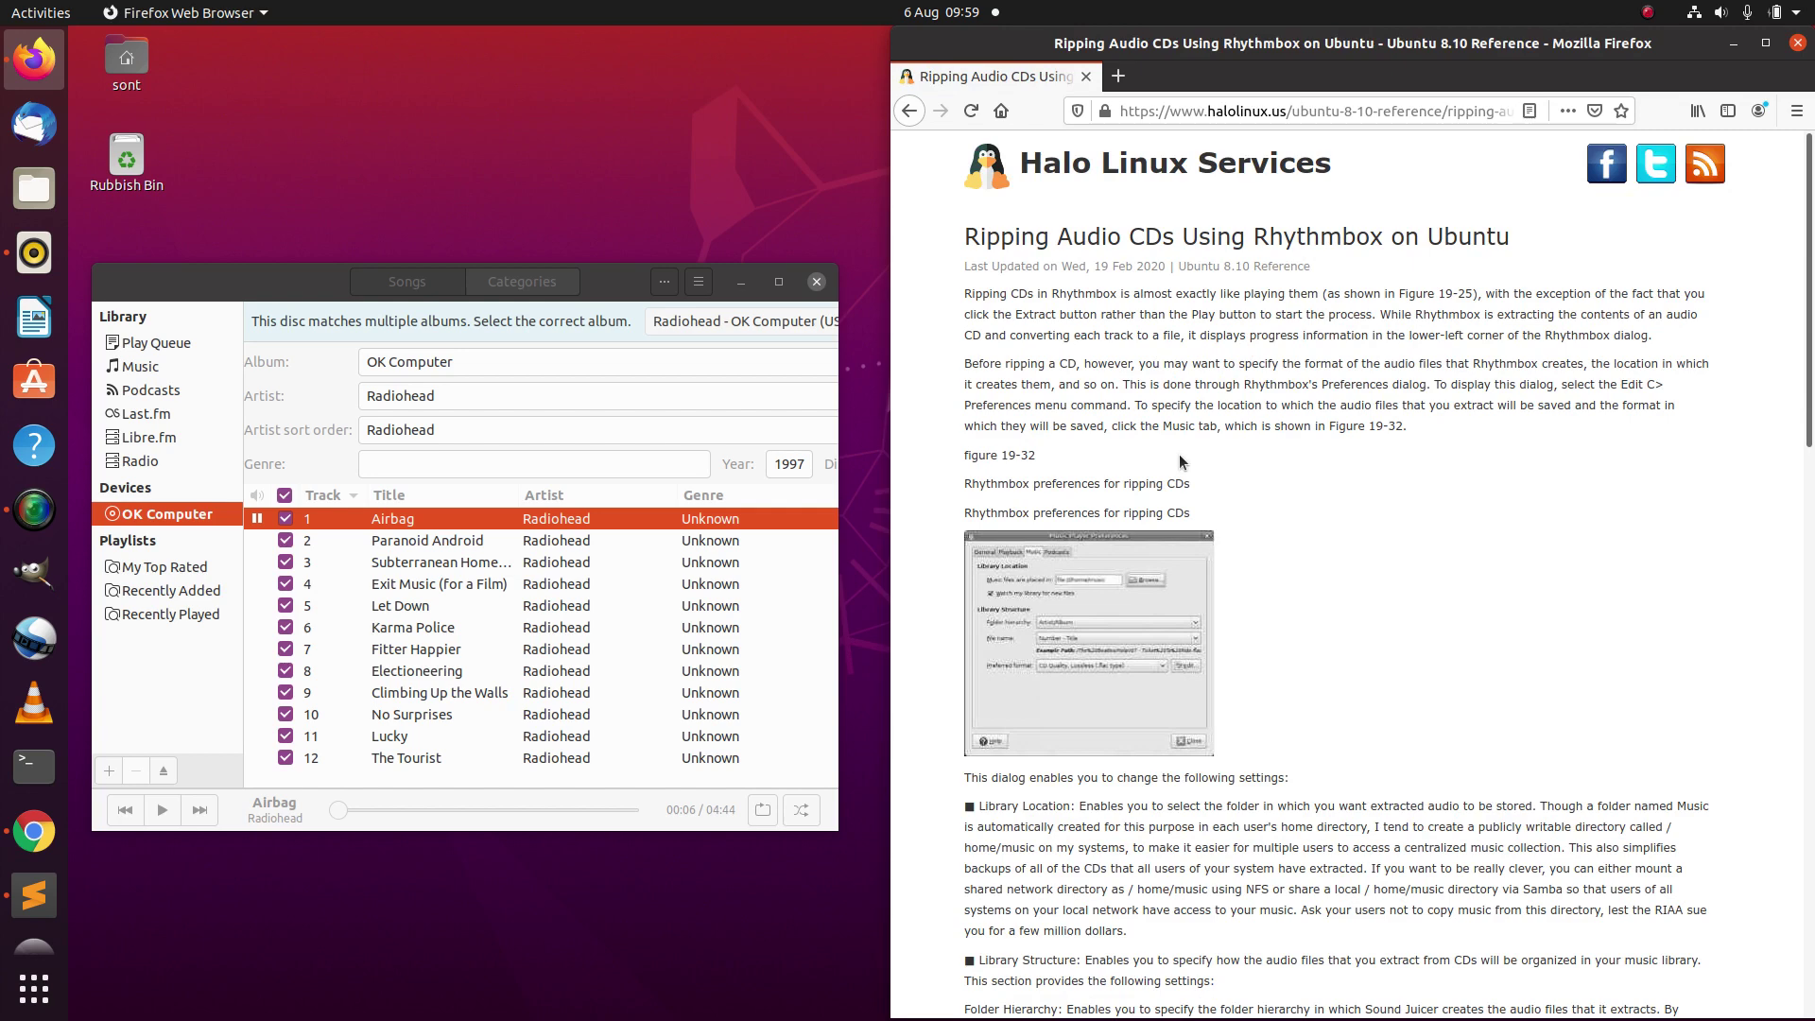
{"action": "scroll", "coordinate": [1179, 460], "scroll_direction": "down", "scroll_amount": 5}
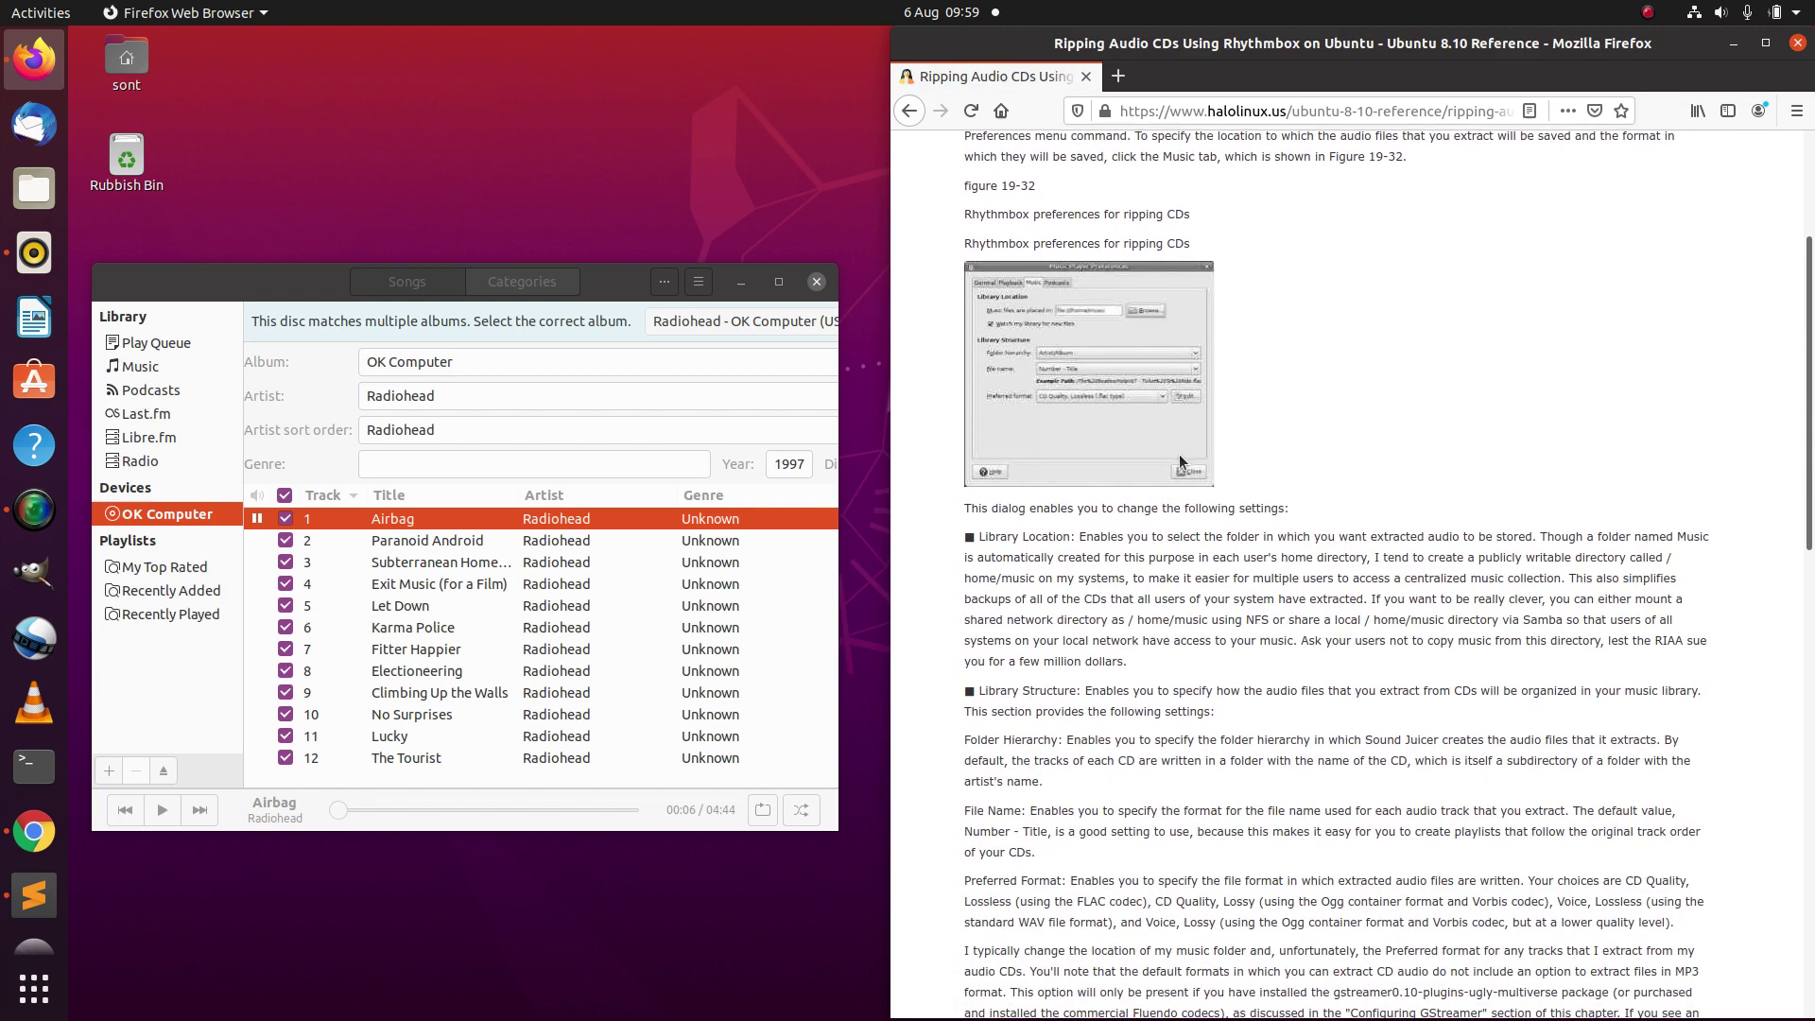
{"action": "scroll", "coordinate": [1178, 453], "scroll_direction": "down", "scroll_amount": 5}
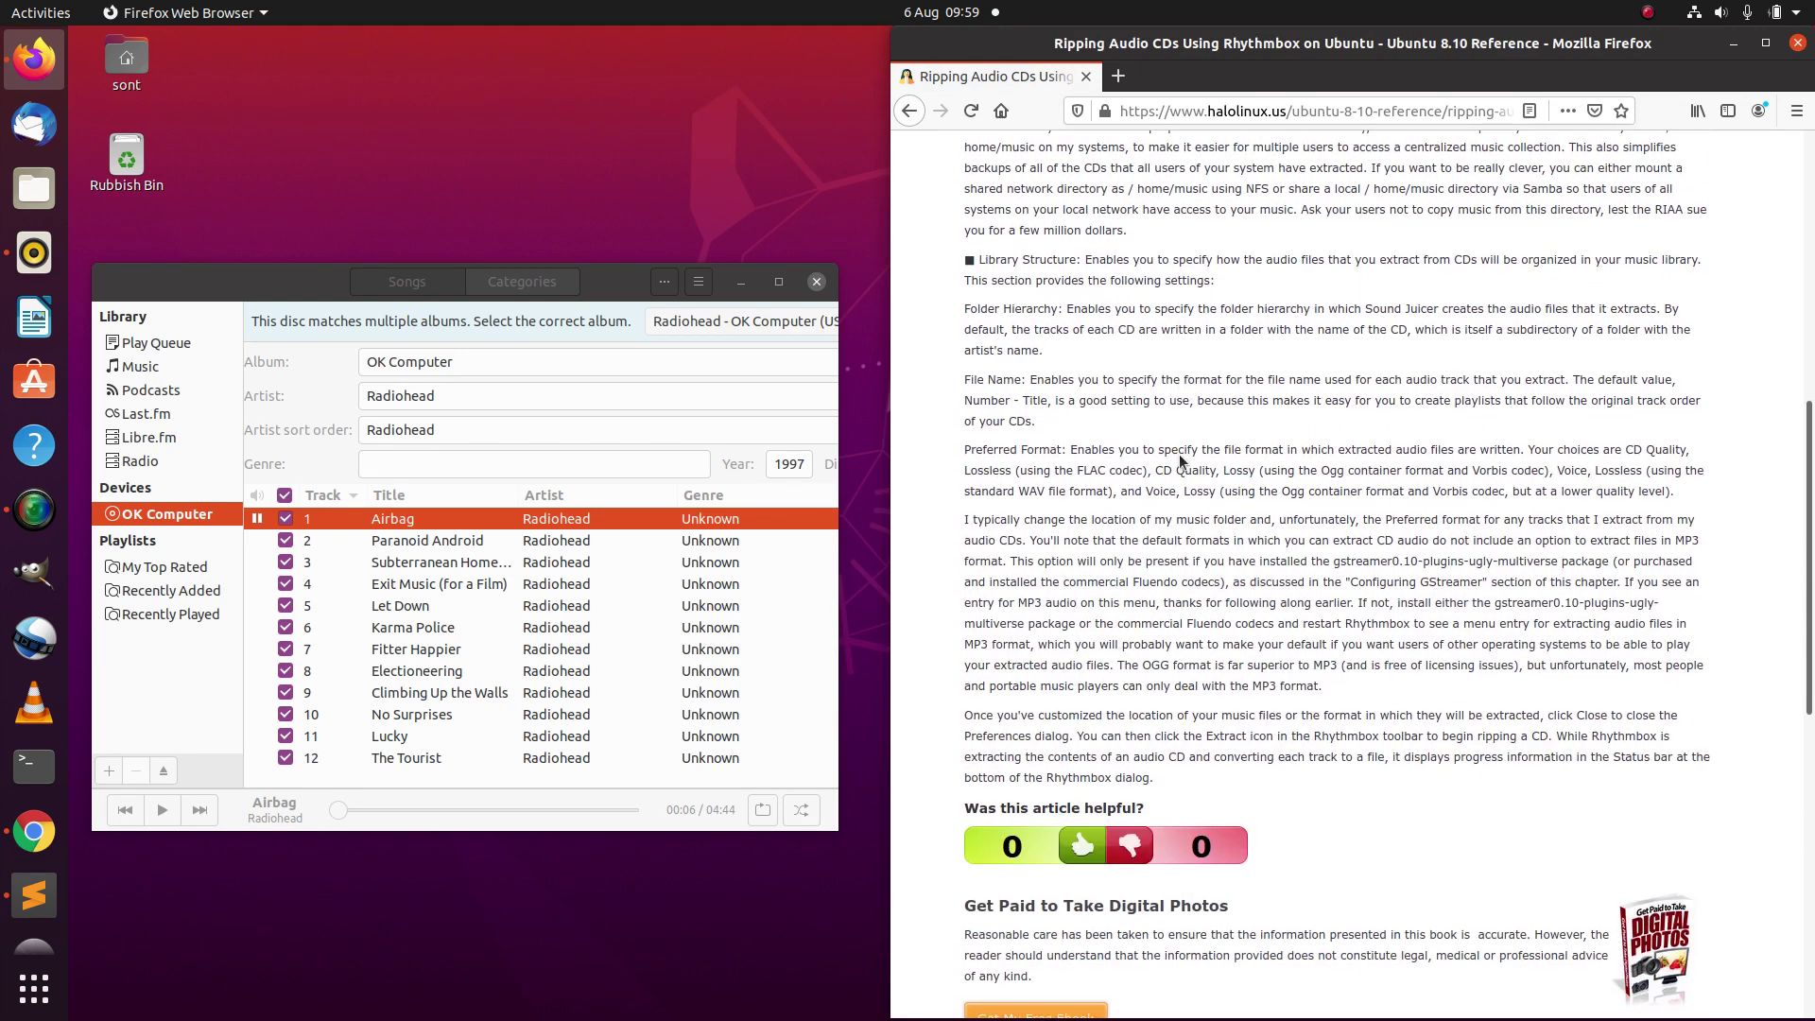
{"action": "scroll", "coordinate": [1178, 454], "scroll_direction": "up", "scroll_amount": 3}
{"action": "scroll", "coordinate": [1177, 454], "scroll_direction": "up", "scroll_amount": 5}
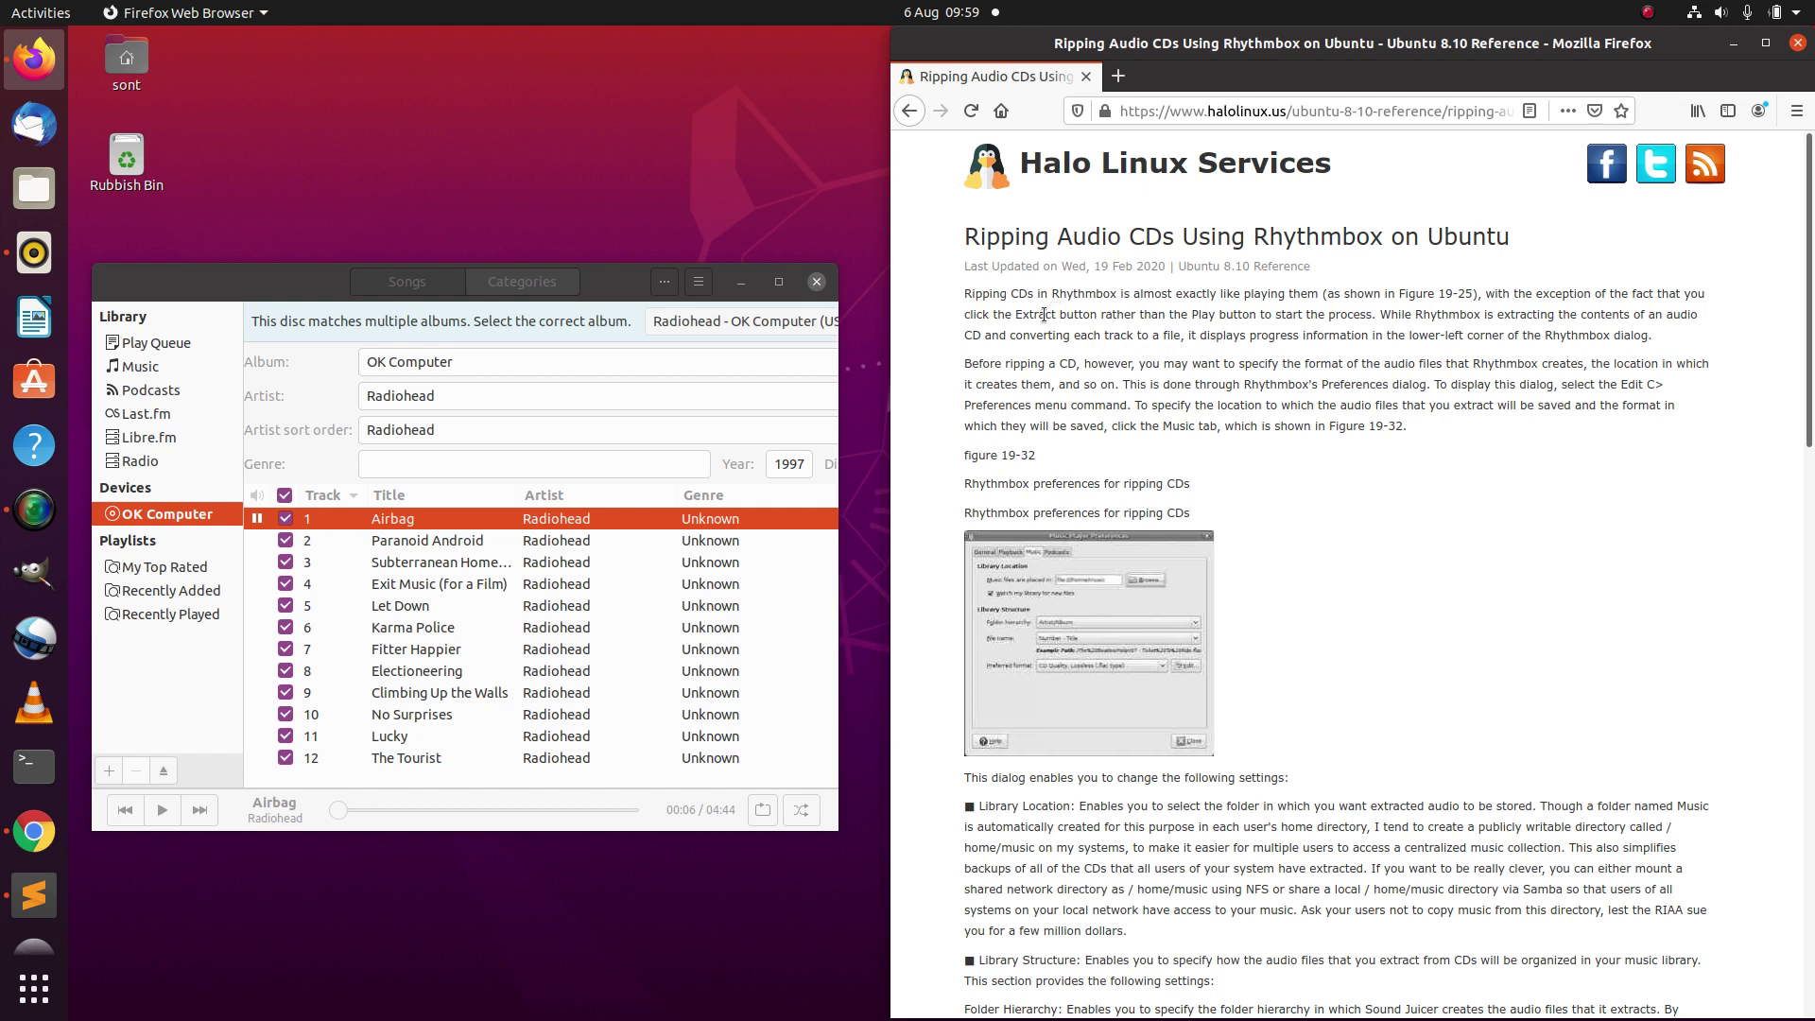
{"action": "double_click", "coordinate": [1044, 314]}
Step: Switch to Rhythmbox, enlarge its window, and choose Radiohead - OK Computer (GB) as the matching album for the disc
{"action": "left_click", "coordinate": [208, 281]}
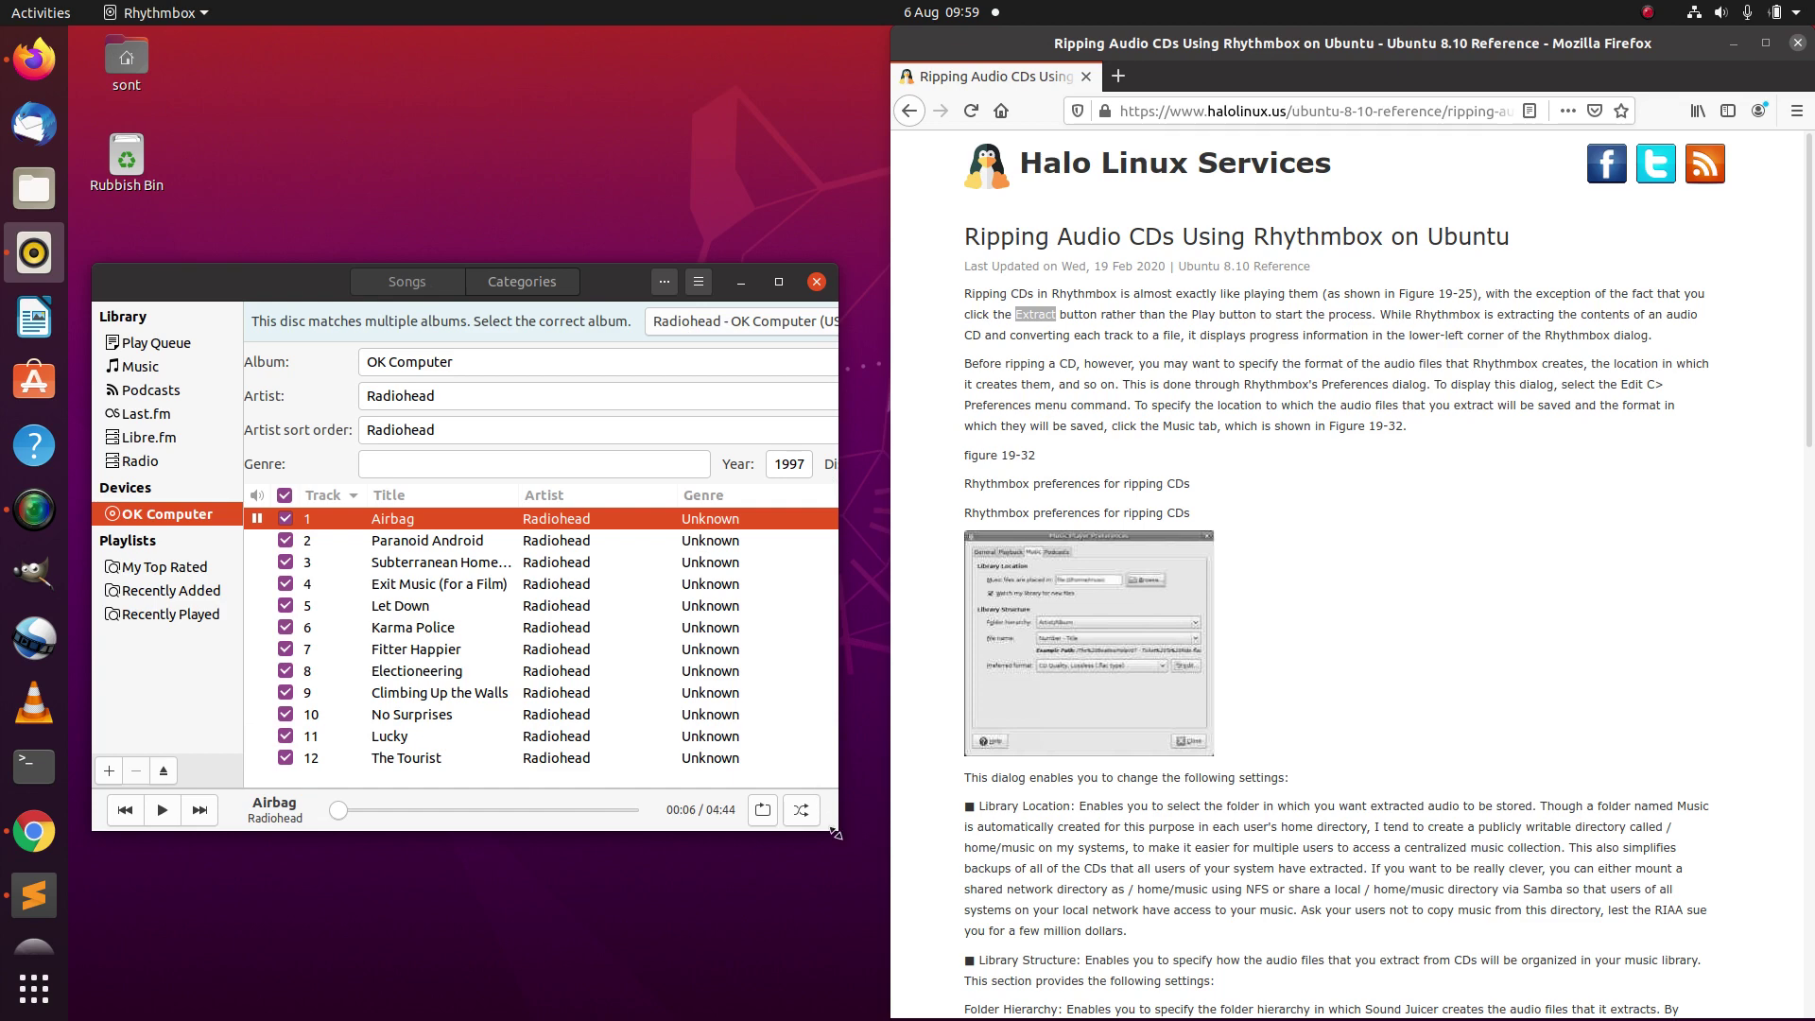
{"action": "left_click_drag", "start_coordinate": [832, 831], "coordinate": [926, 934]}
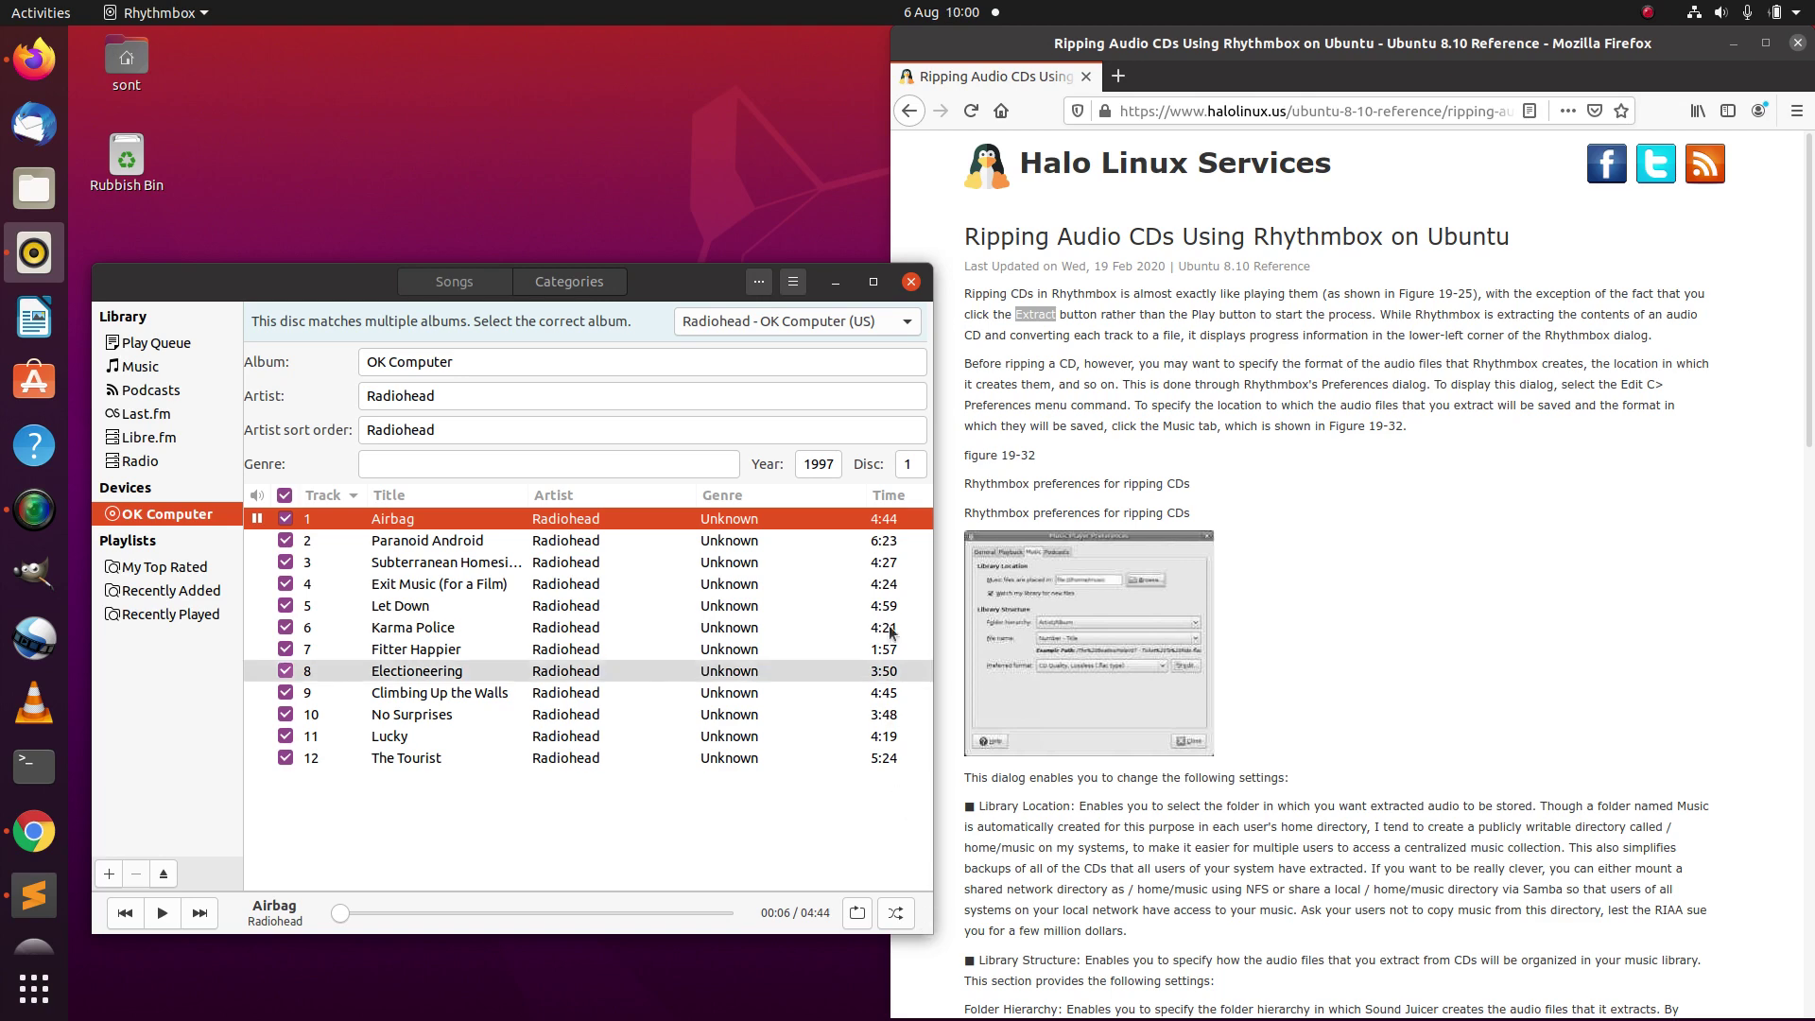
{"action": "left_click", "coordinate": [907, 322]}
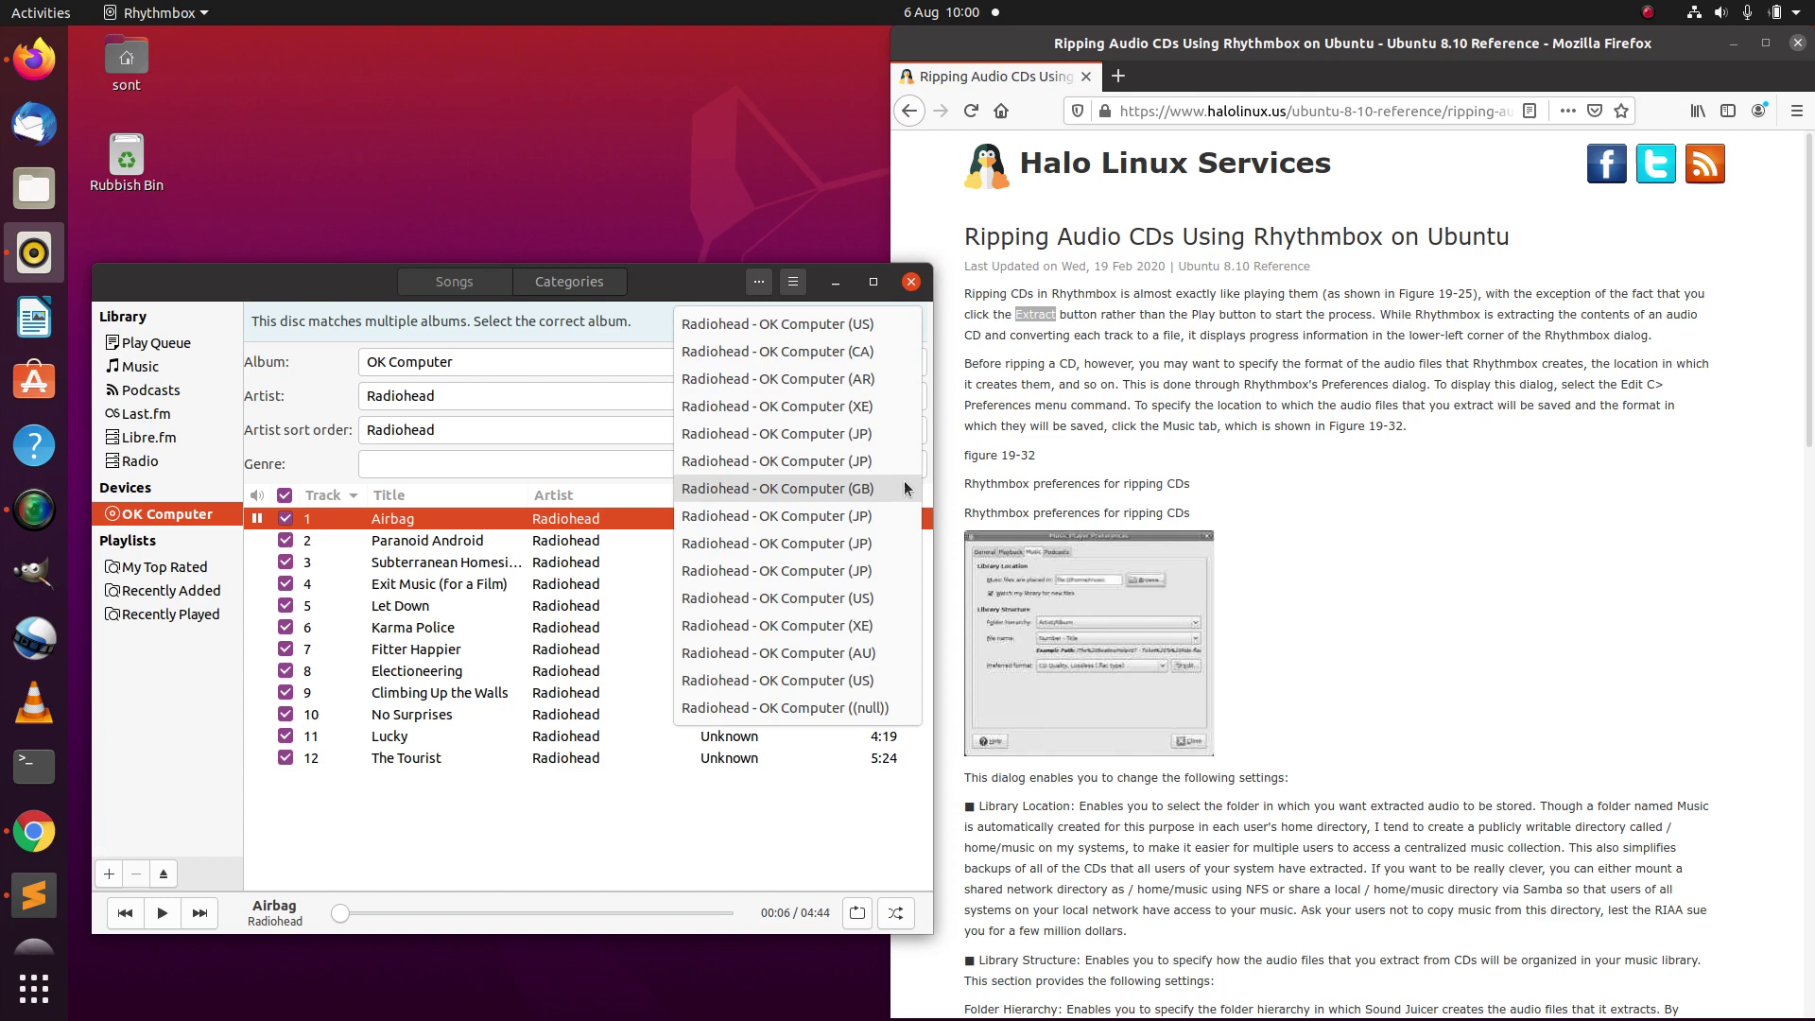
{"action": "left_click", "coordinate": [858, 489]}
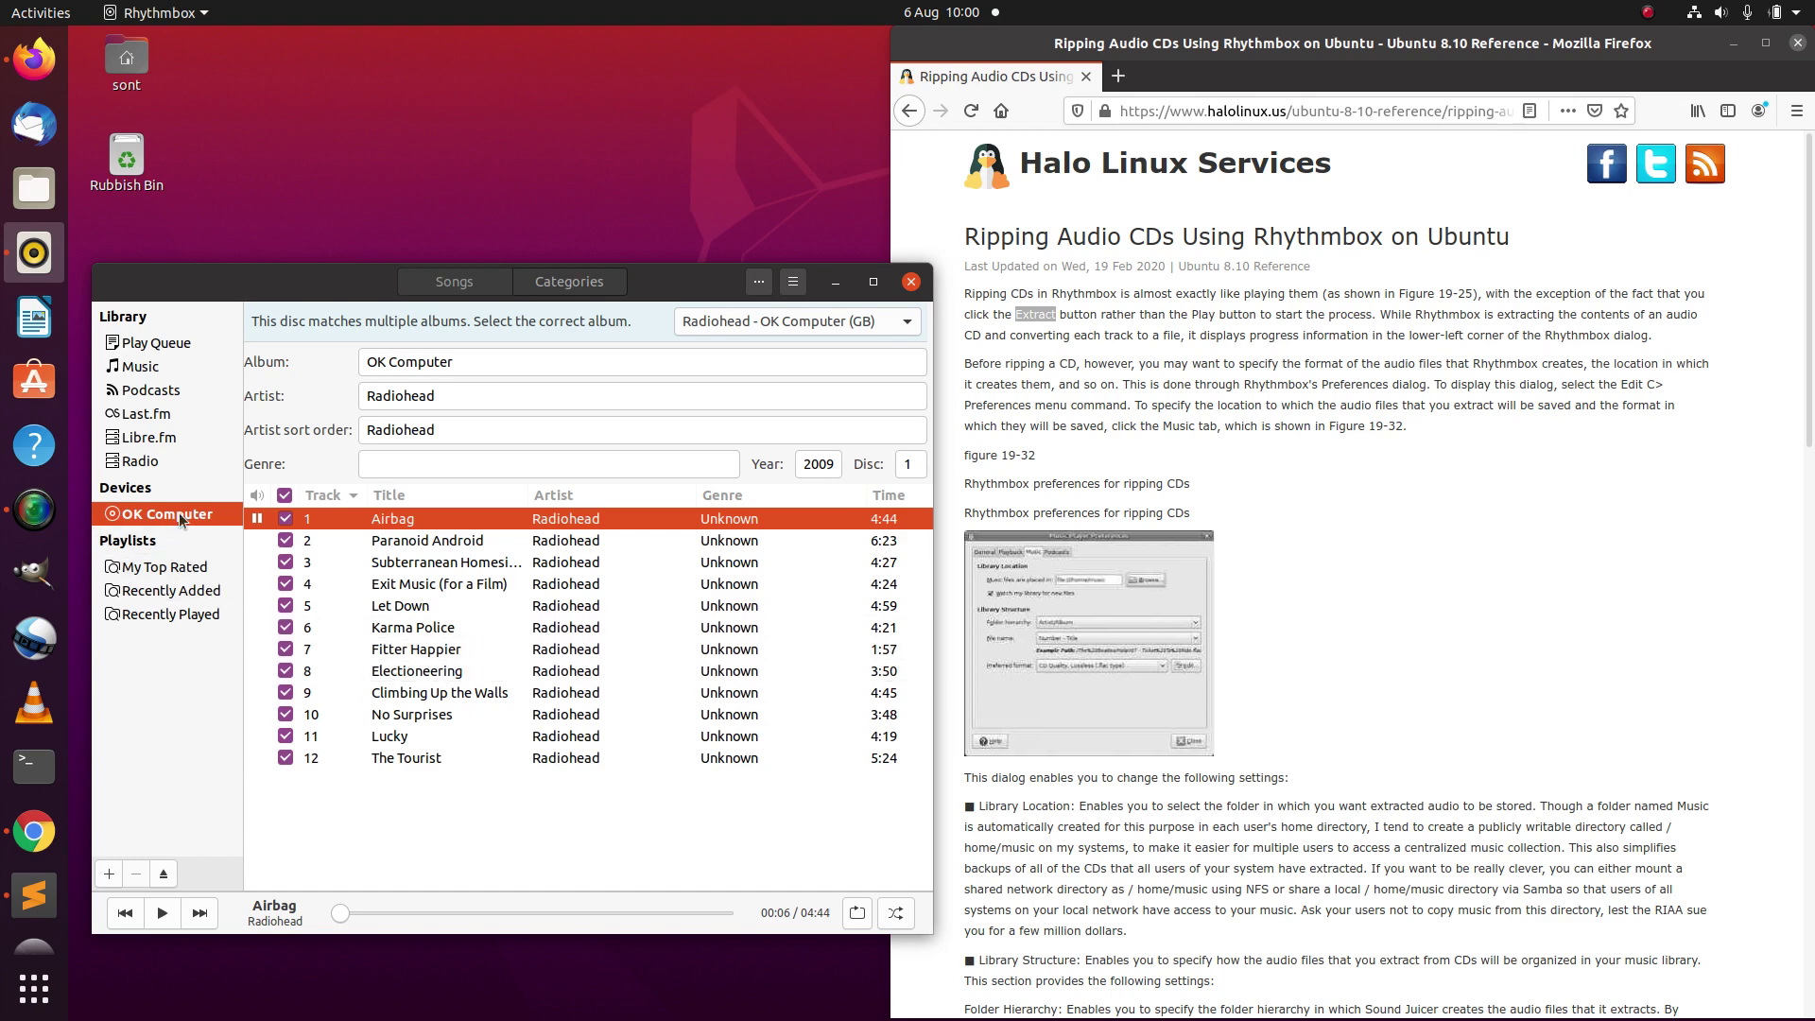
{"action": "left_click", "coordinate": [186, 13]}
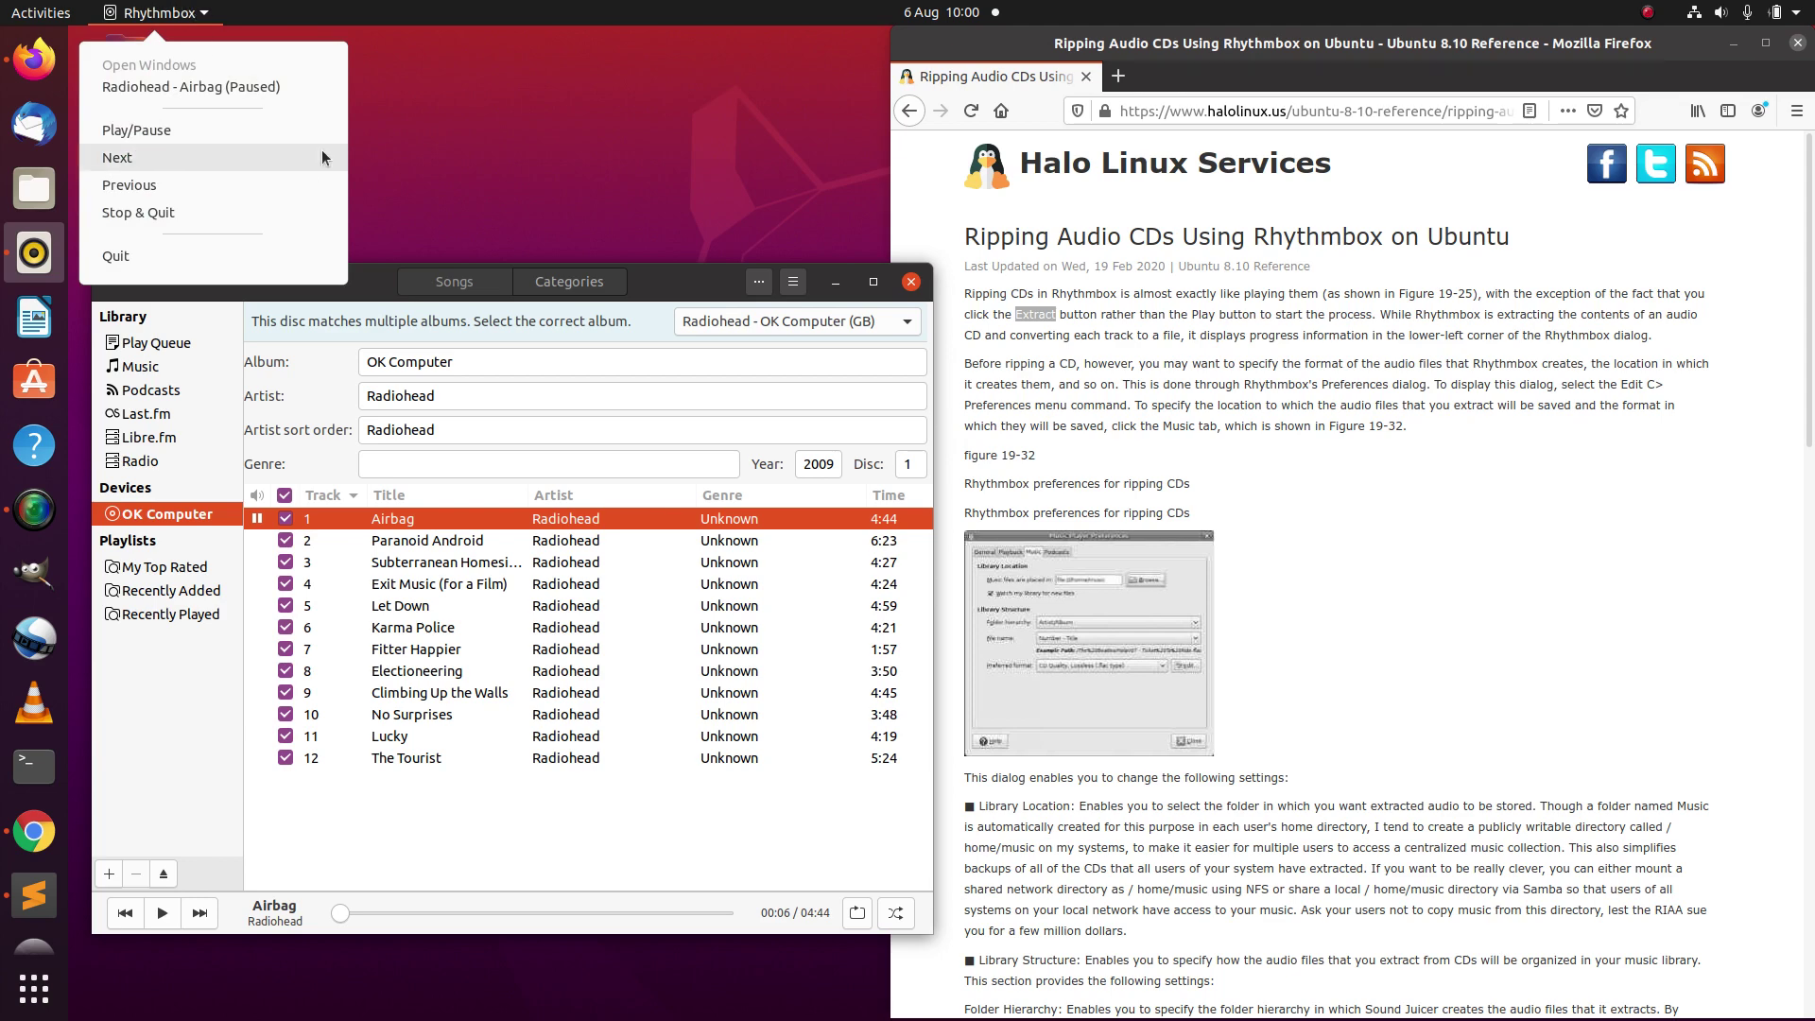
{"action": "left_click", "coordinate": [677, 291]}
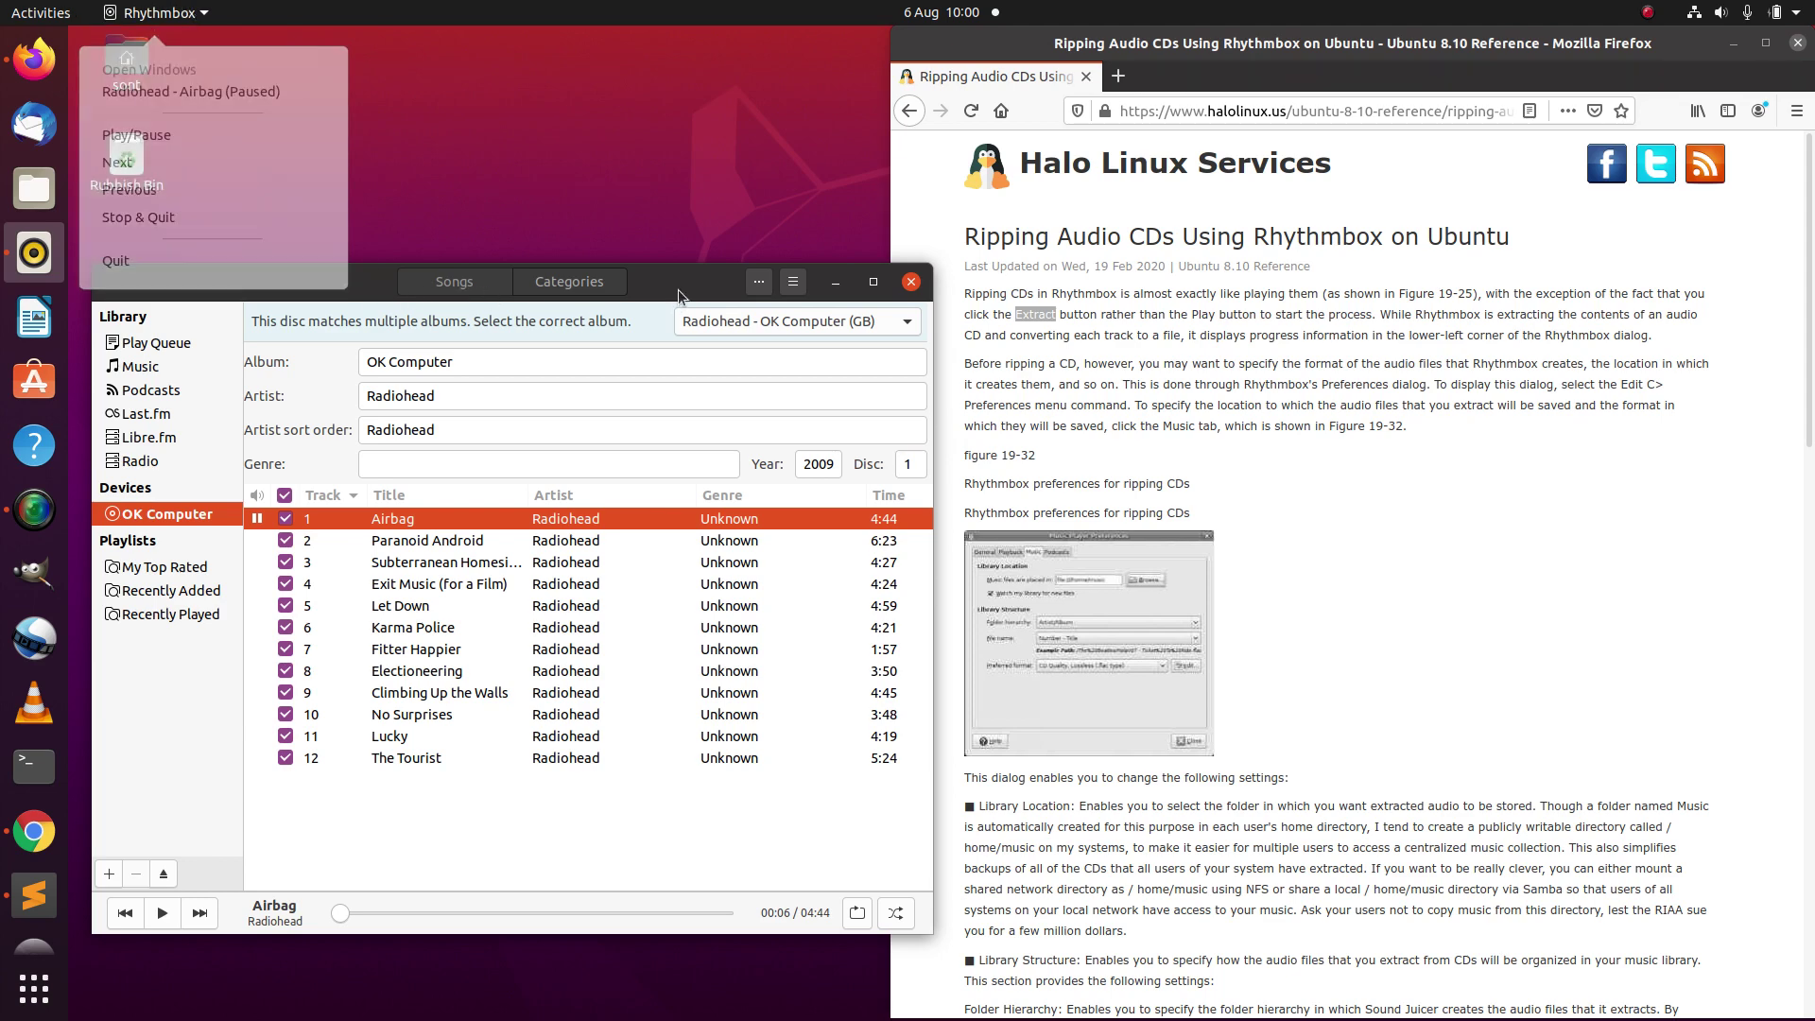
Step: Return to the search results in Firefox and read the Ask Ubuntu answers about the missing Rhythmbox export button
{"action": "left_click", "coordinate": [1128, 284]}
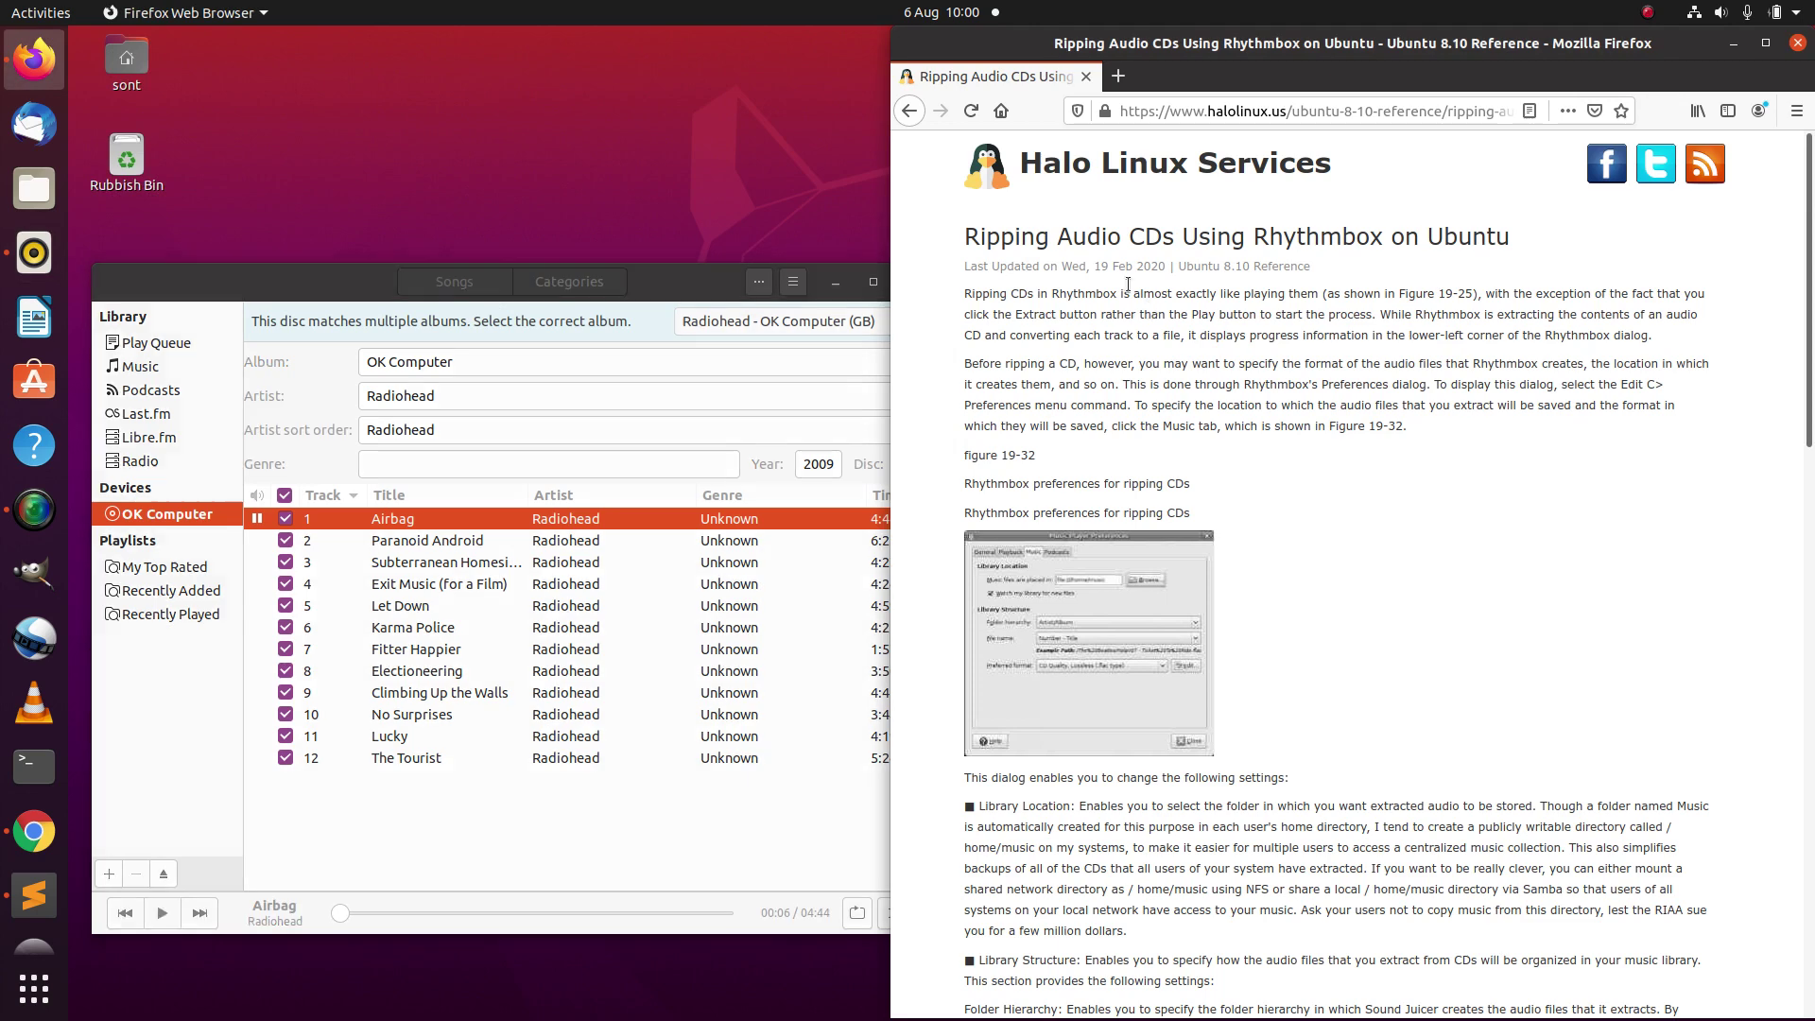
{"action": "left_click", "coordinate": [909, 111]}
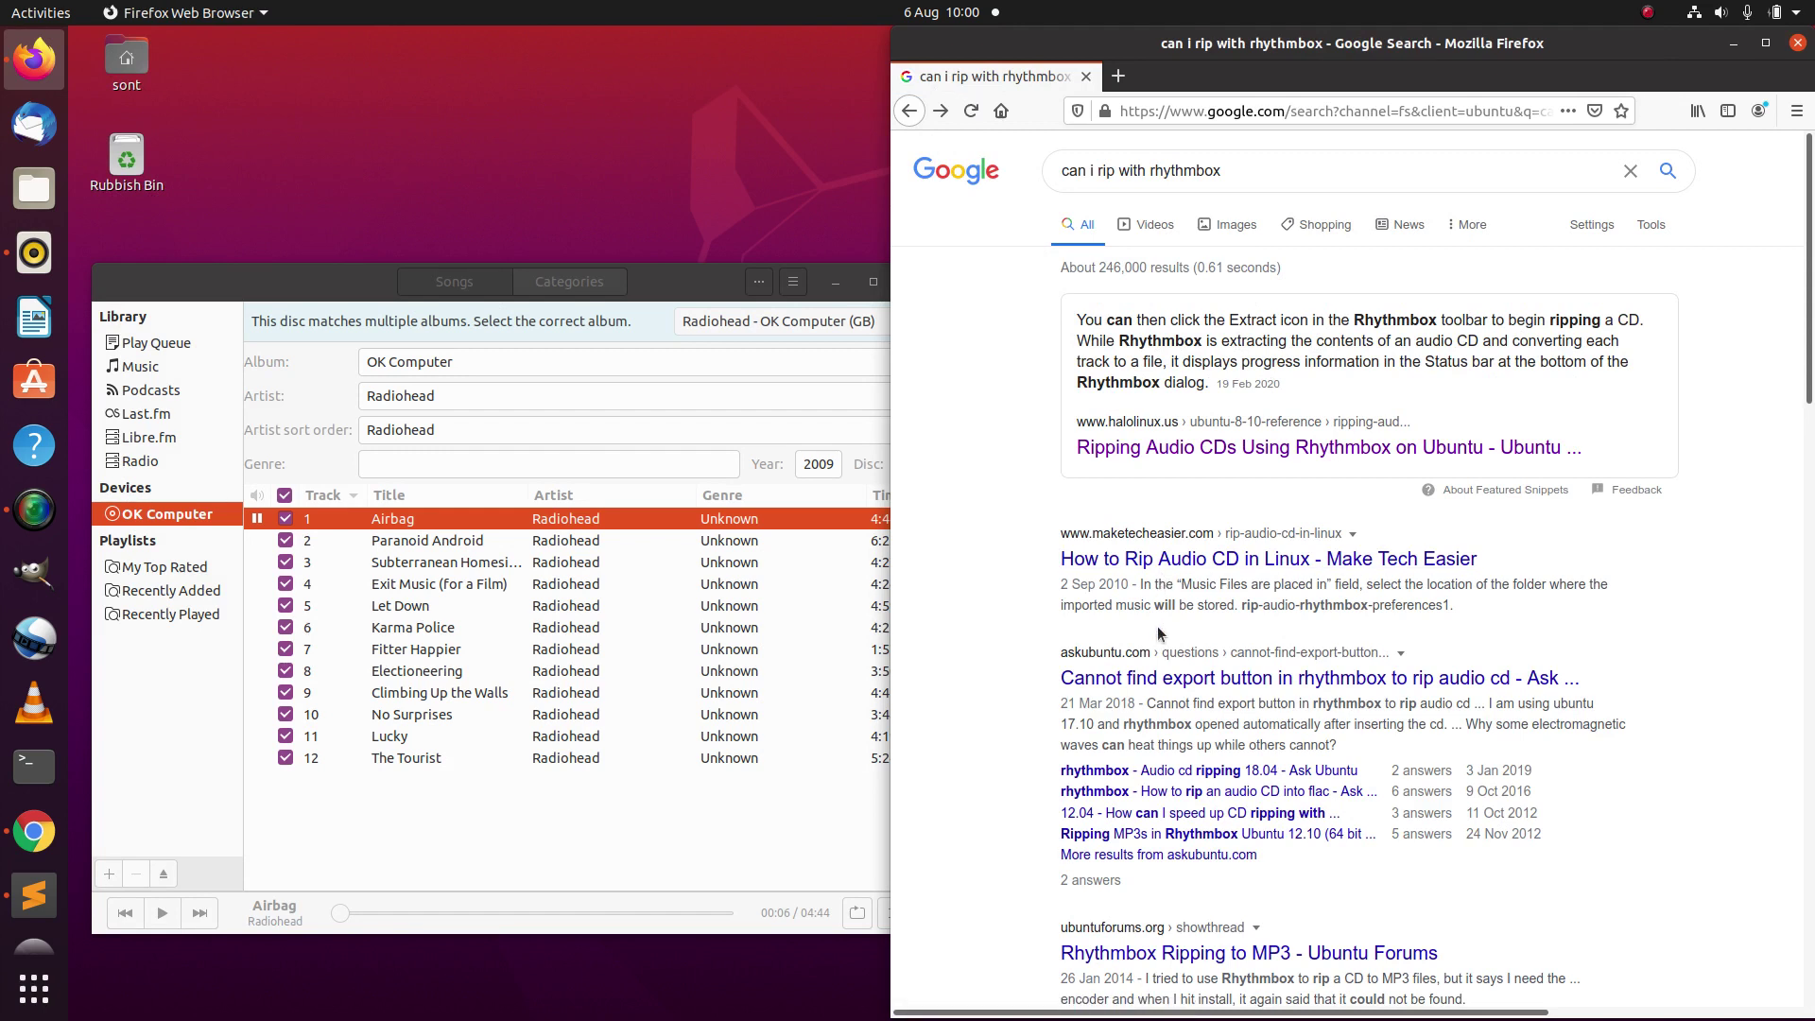
{"action": "left_click", "coordinate": [1199, 679]}
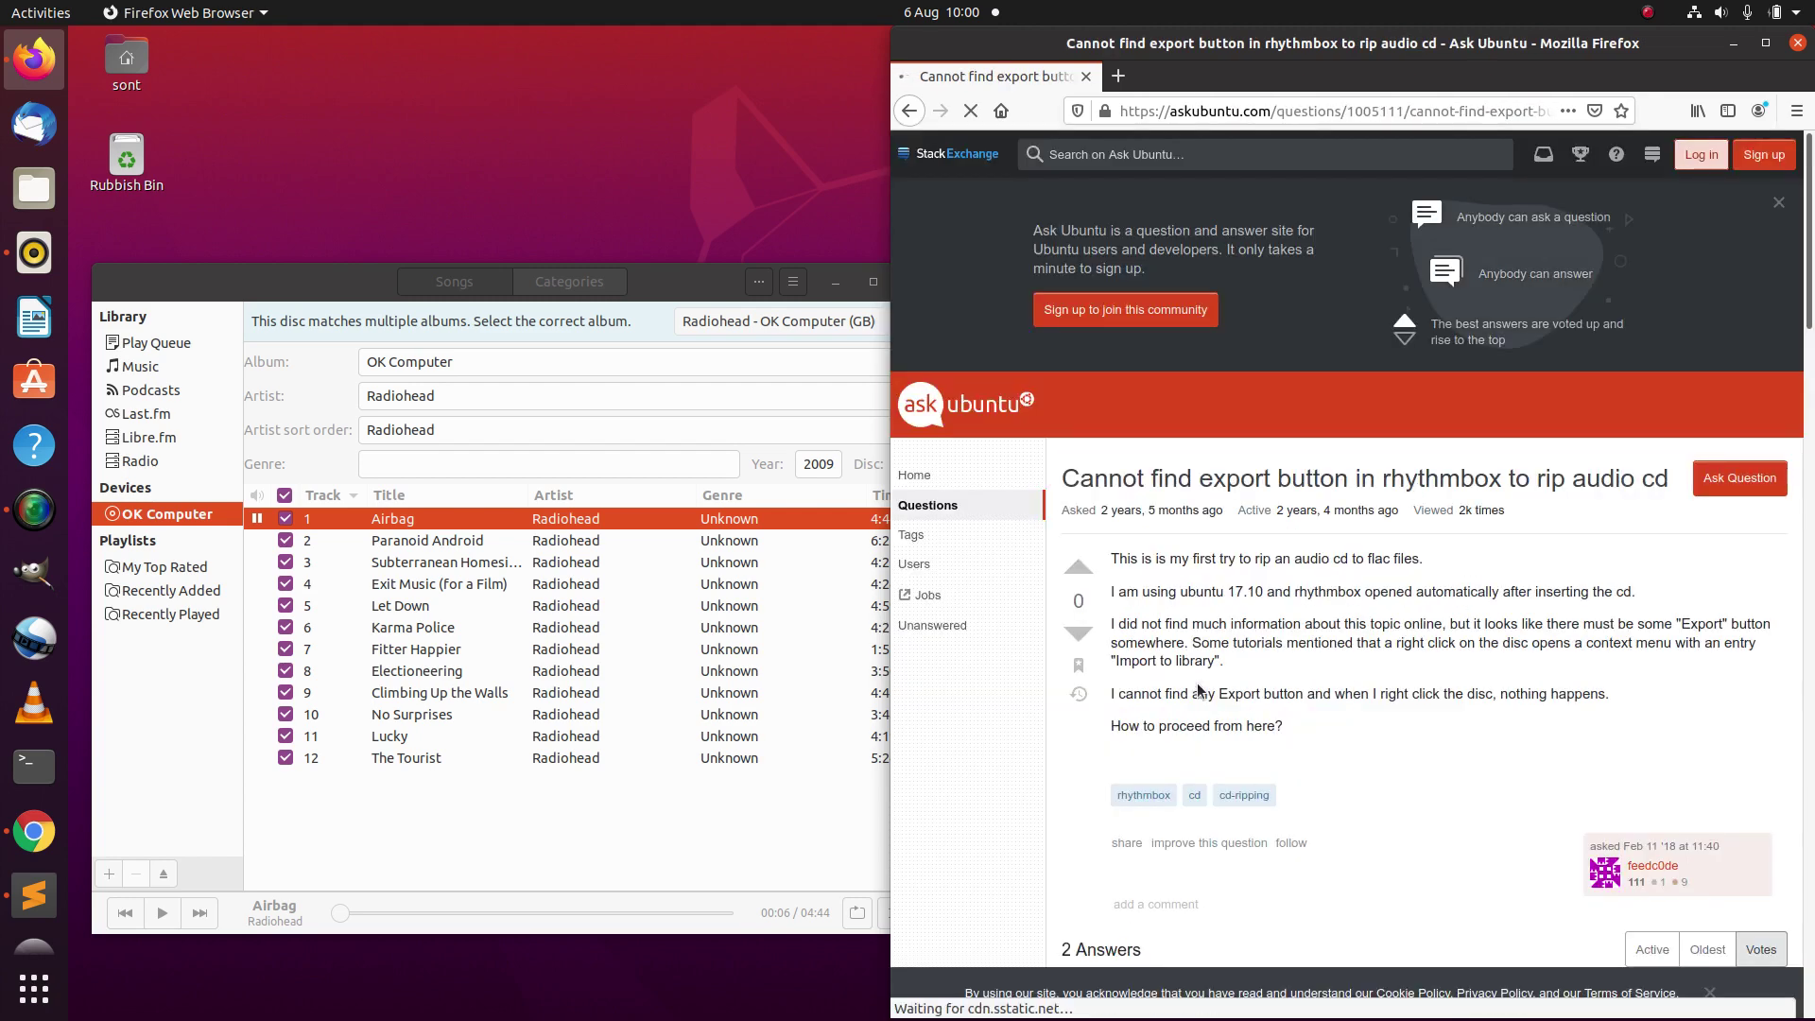
{"action": "scroll", "coordinate": [1268, 595], "scroll_direction": "down", "scroll_amount": 3}
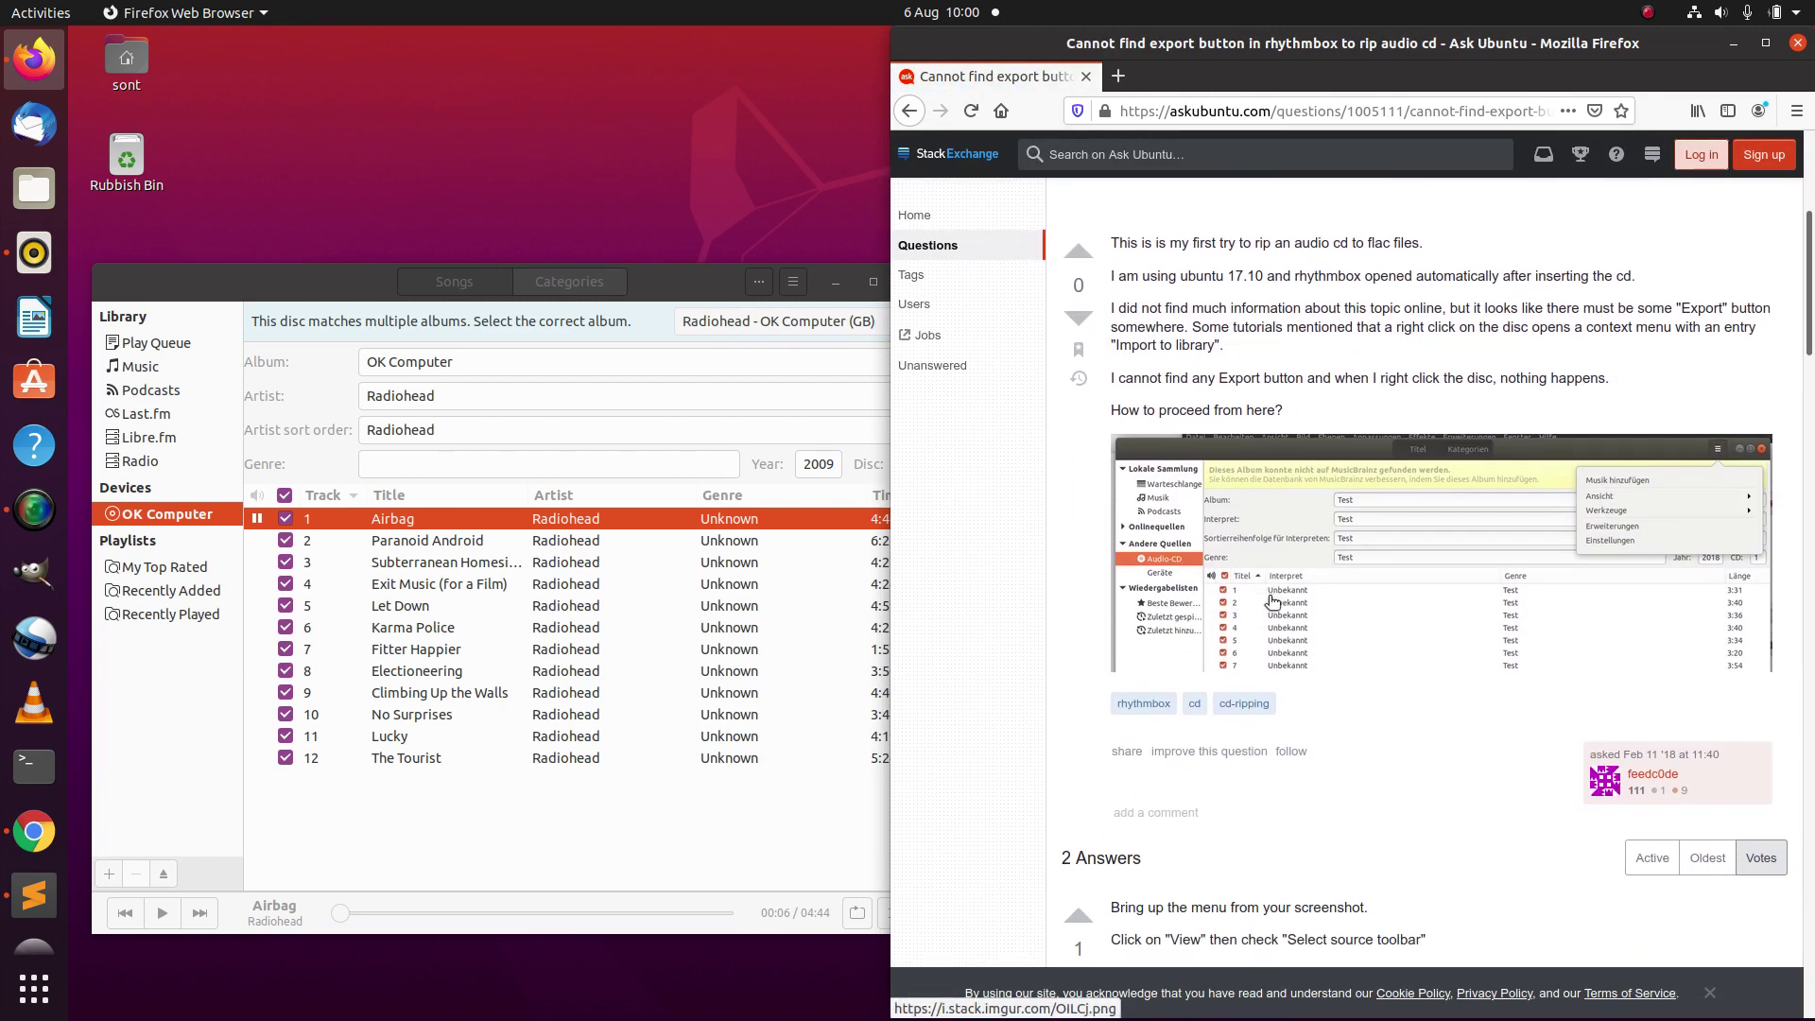
{"action": "scroll", "coordinate": [1272, 601], "scroll_direction": "down", "scroll_amount": 4}
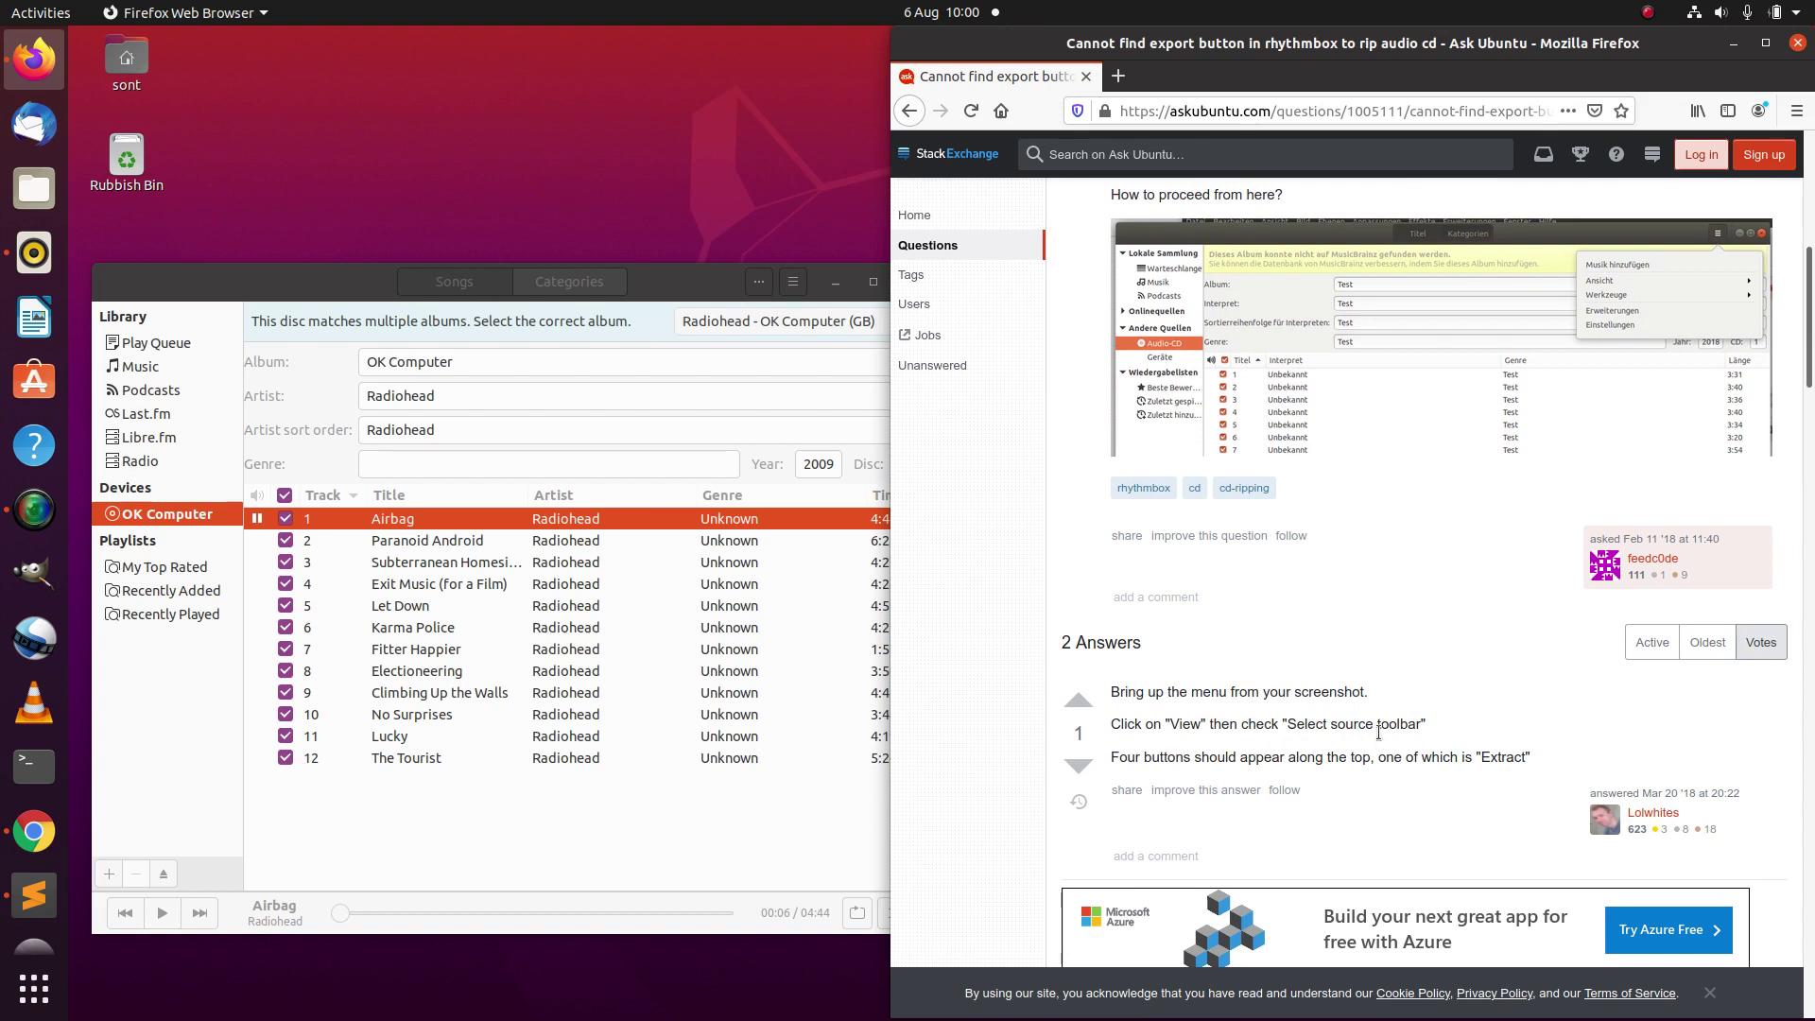
{"action": "scroll", "coordinate": [1378, 733], "scroll_direction": "down", "scroll_amount": 3}
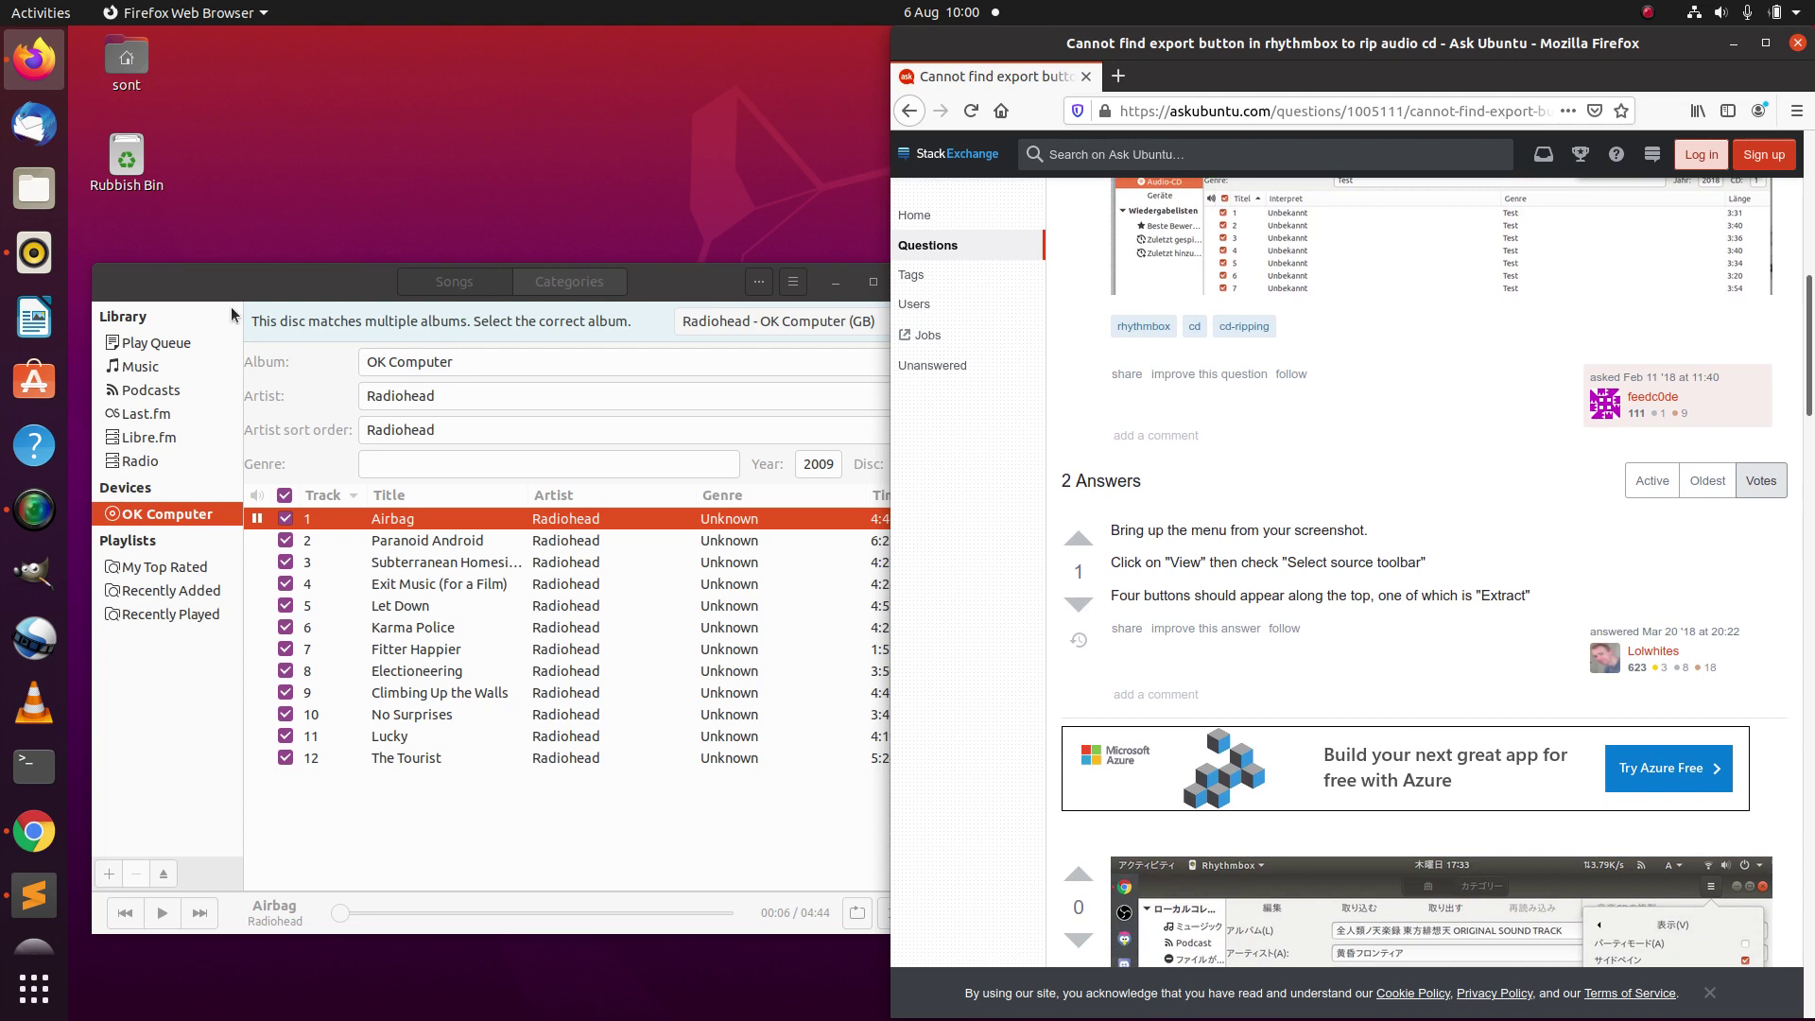
Step: Switch to Rhythmbox and enable the Show Source Toolbar view option
{"action": "left_click", "coordinate": [264, 291]}
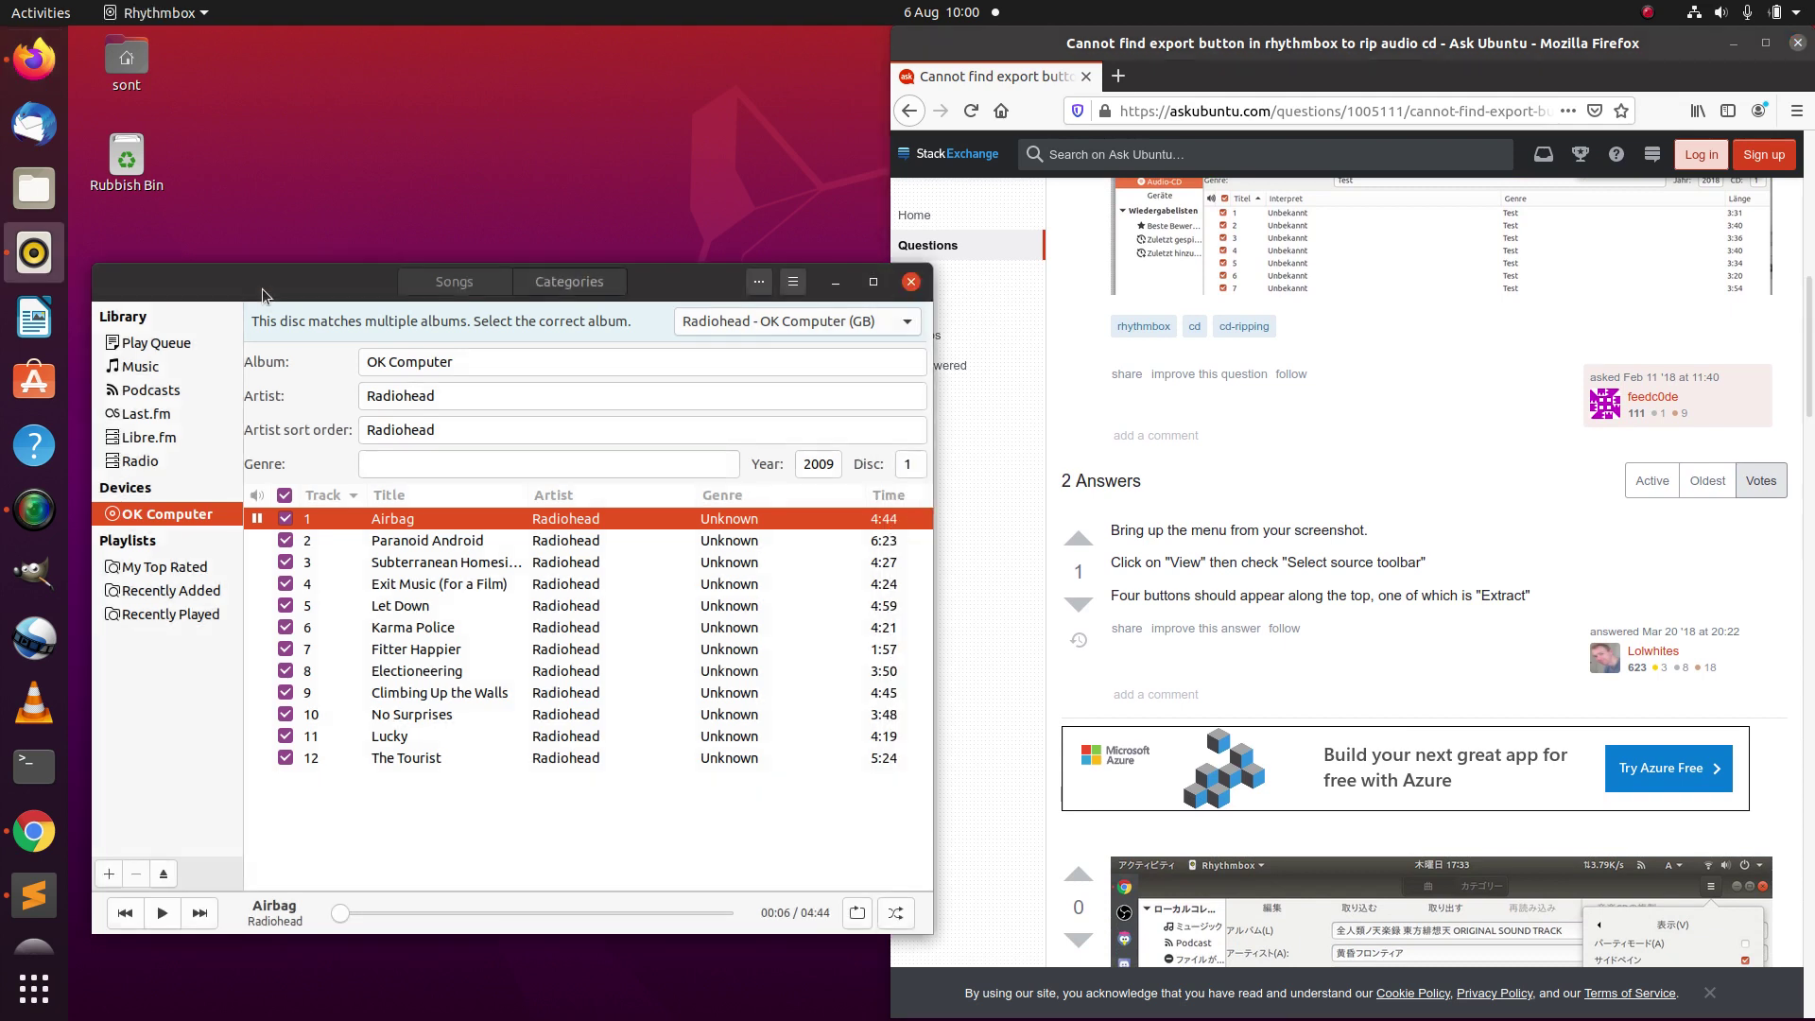
{"action": "left_click", "coordinate": [793, 281]}
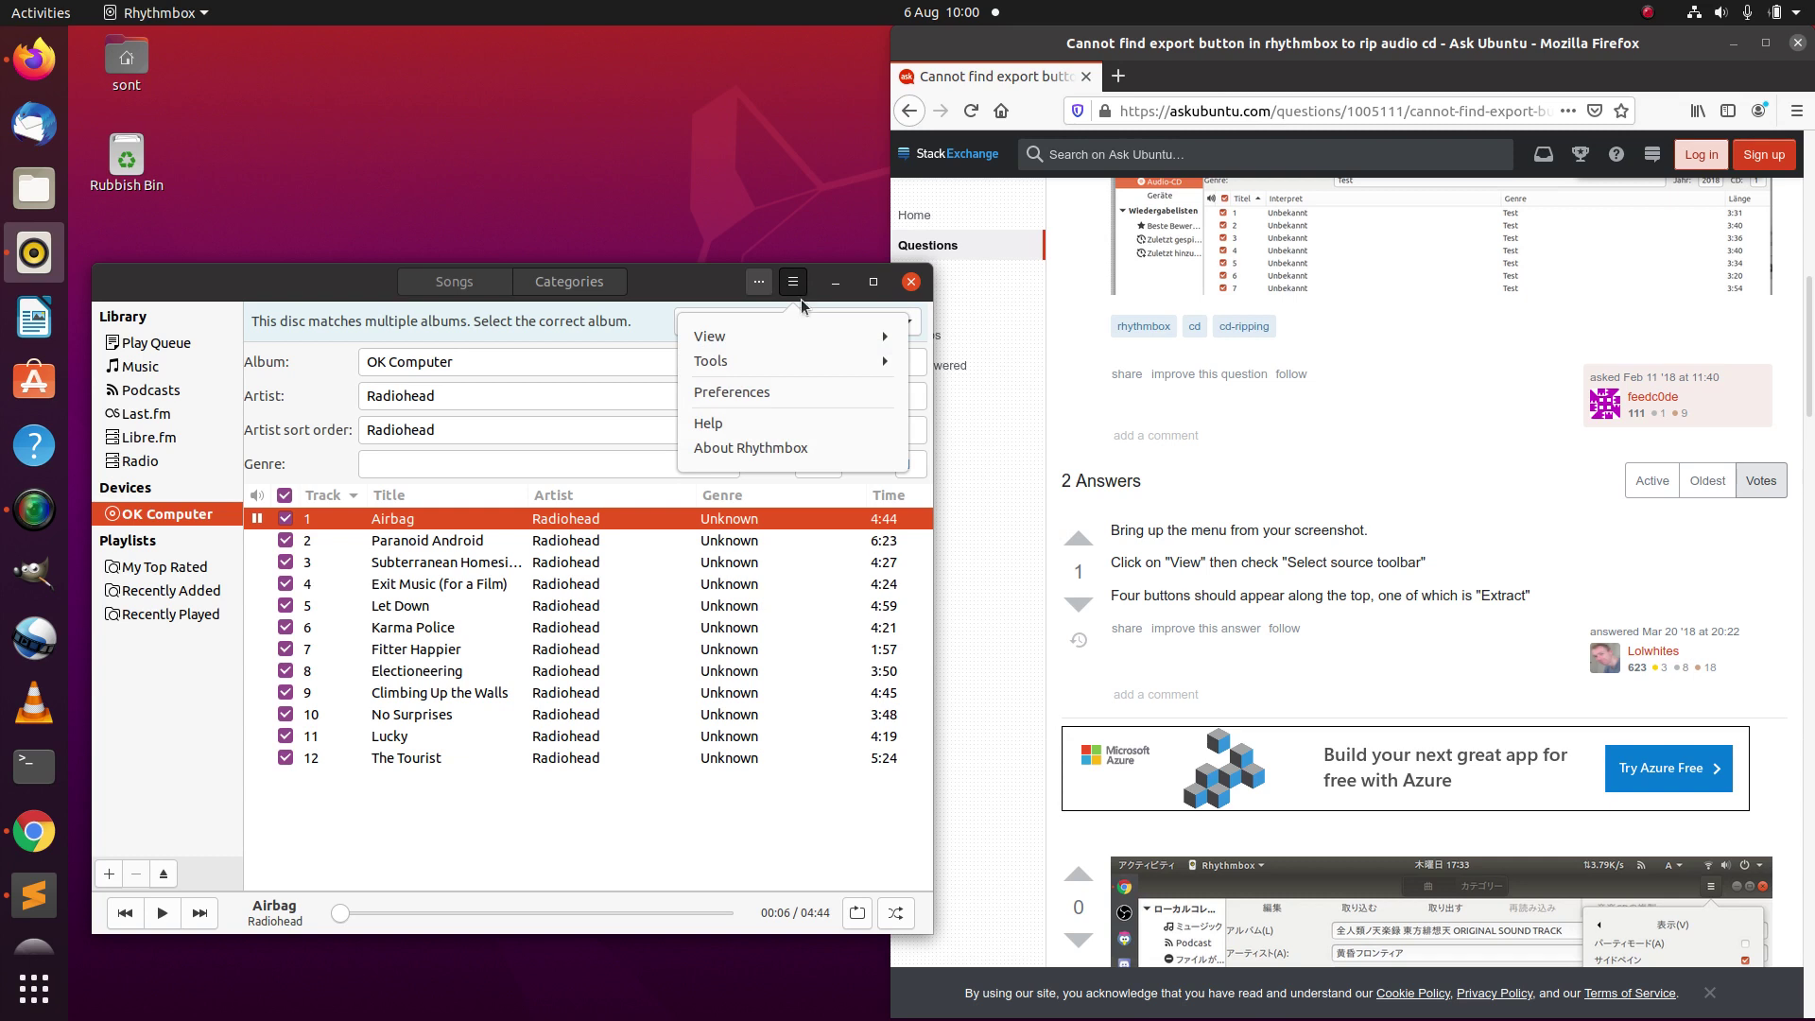
{"action": "left_click", "coordinate": [809, 336]}
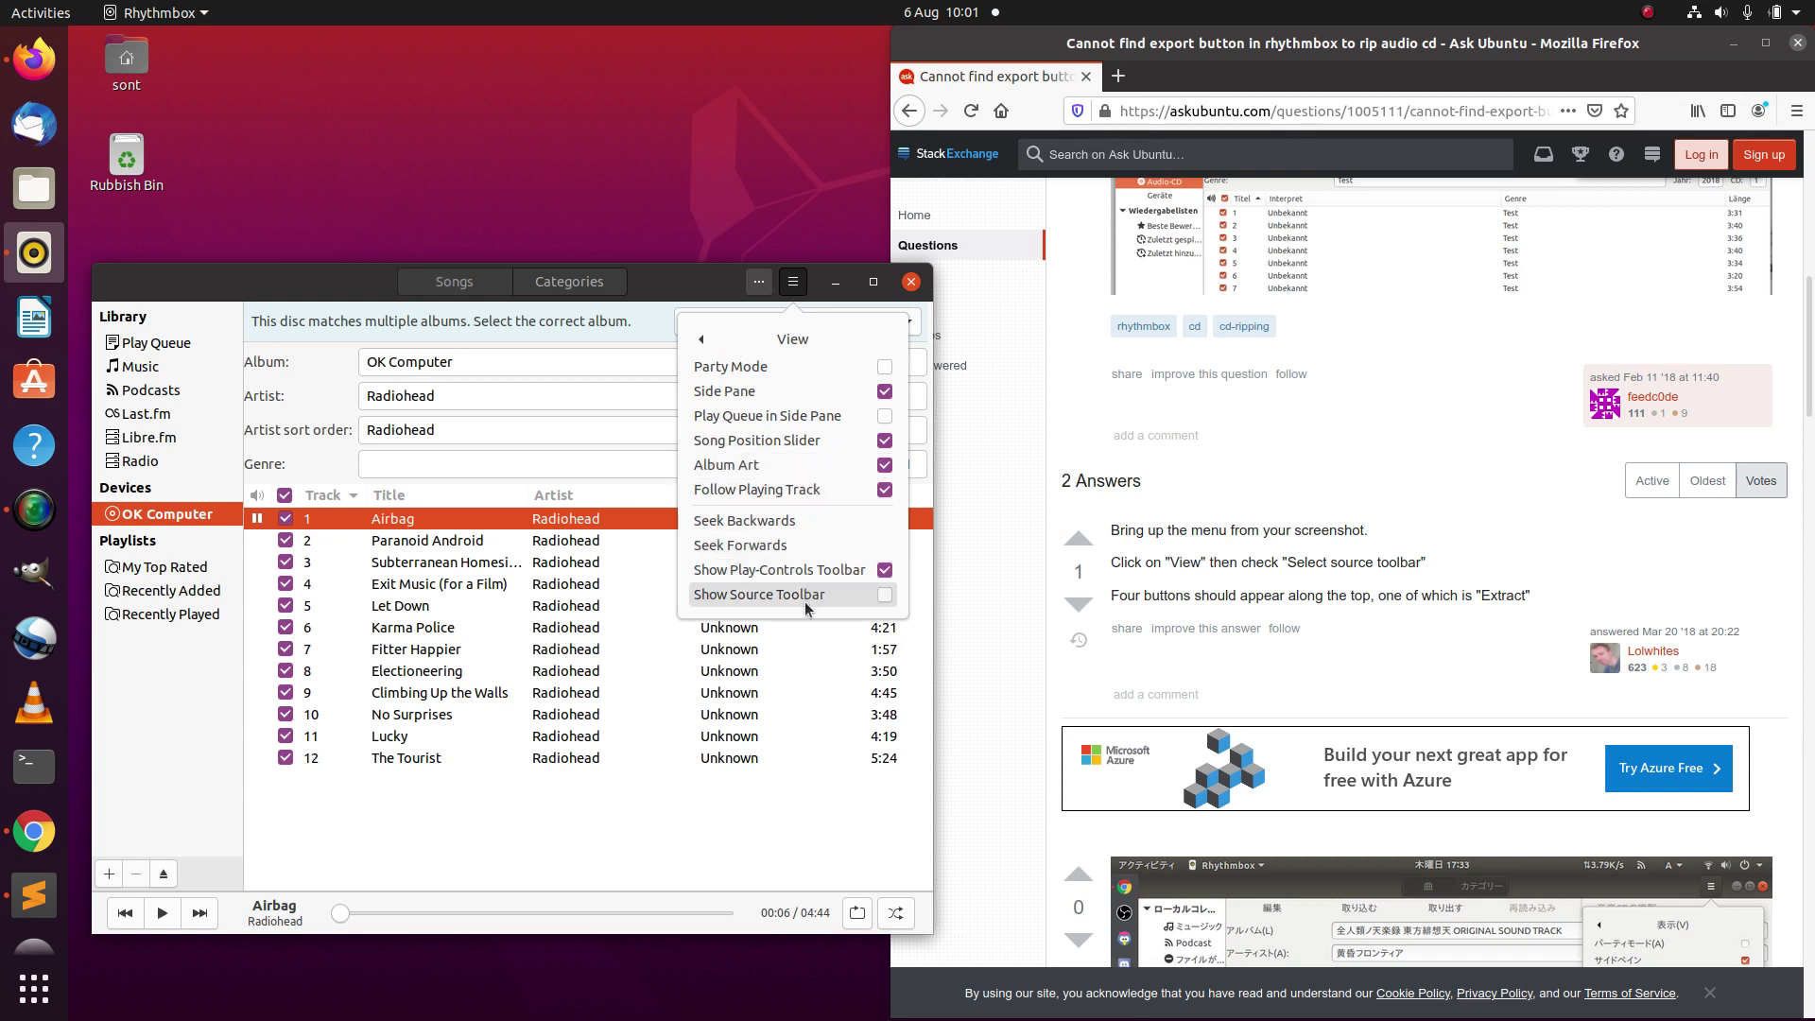
{"action": "left_click", "coordinate": [883, 597]}
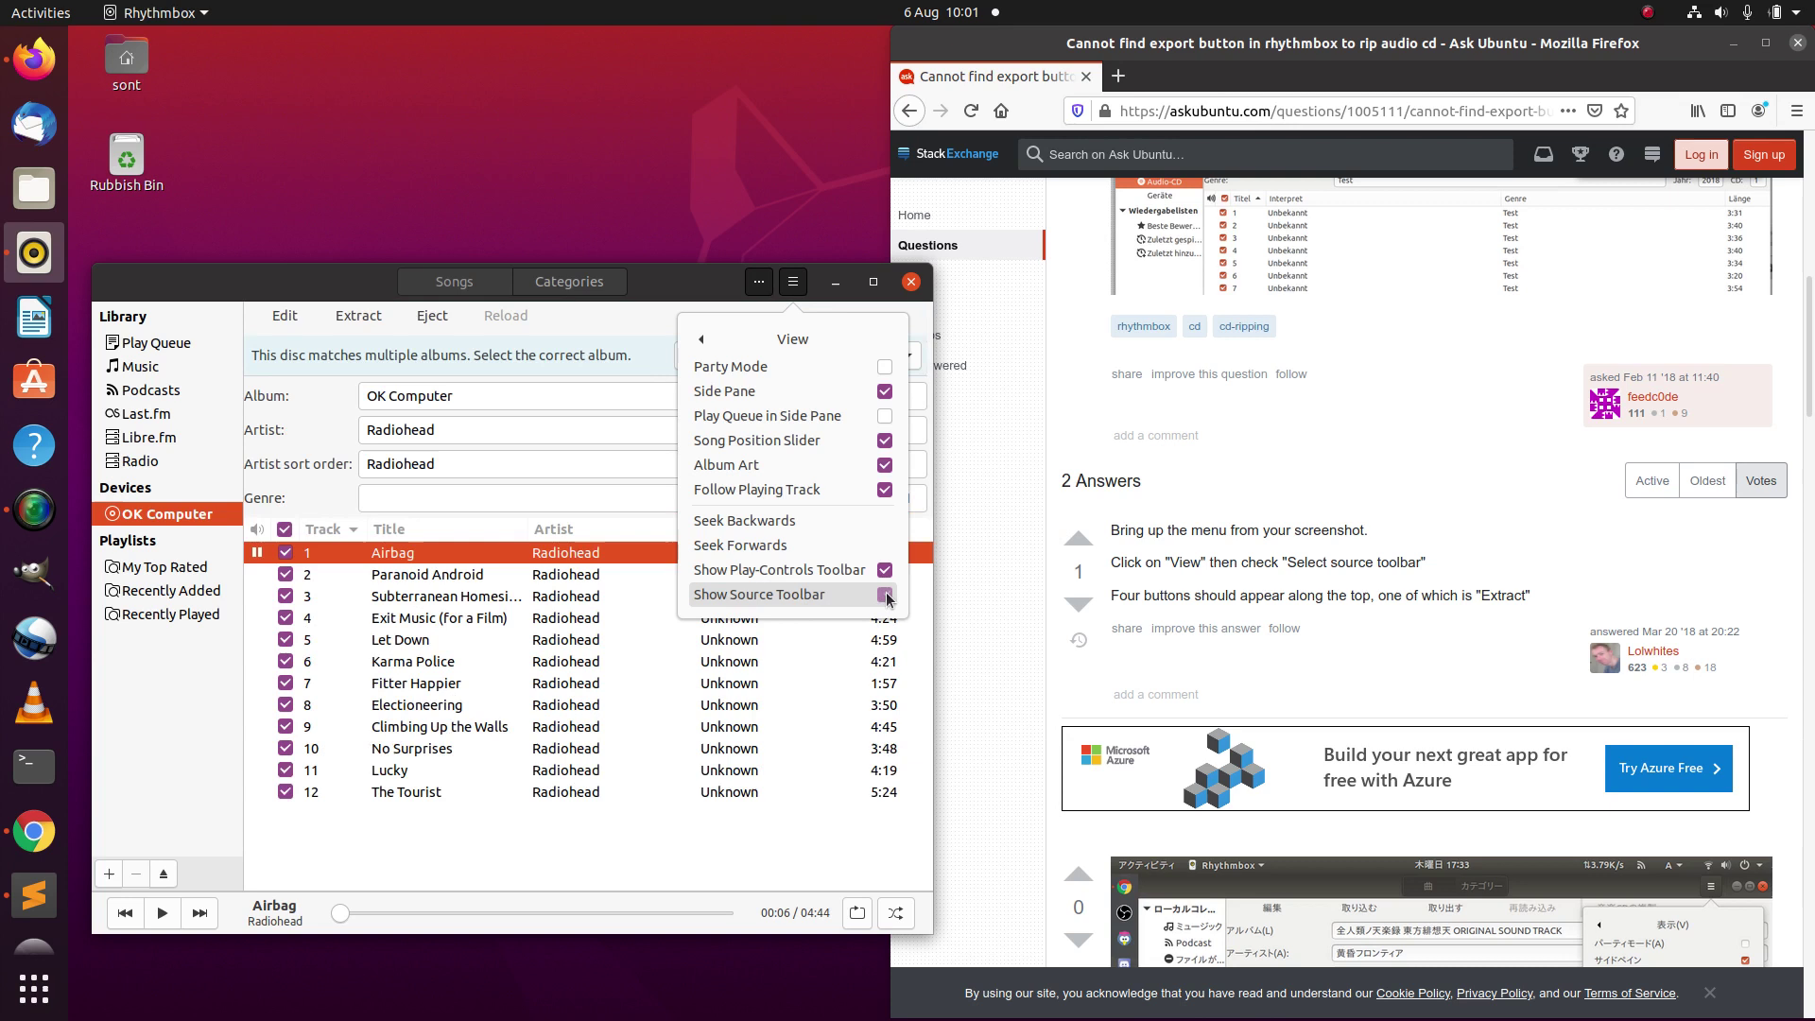
{"action": "left_click", "coordinate": [677, 282]}
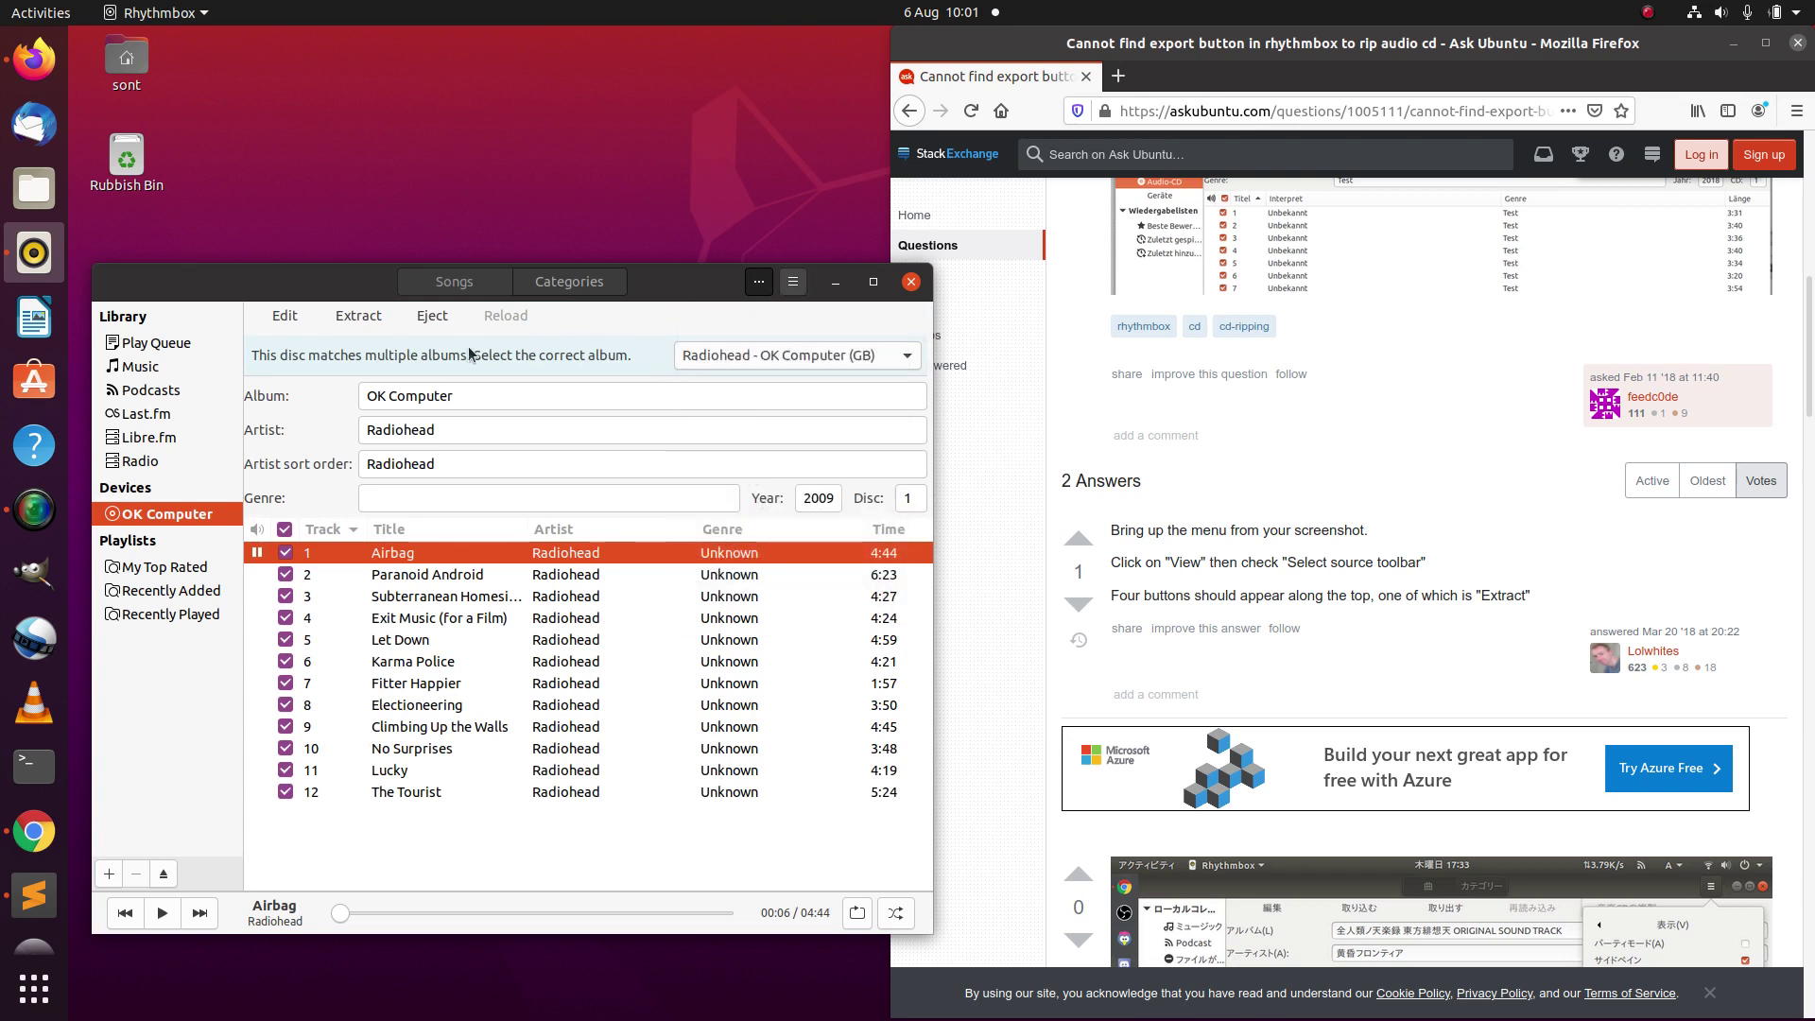
Step: Start extracting all the OK Computer tracks from the disc to the library and minimize the Firefox window
{"action": "left_click", "coordinate": [357, 316]}
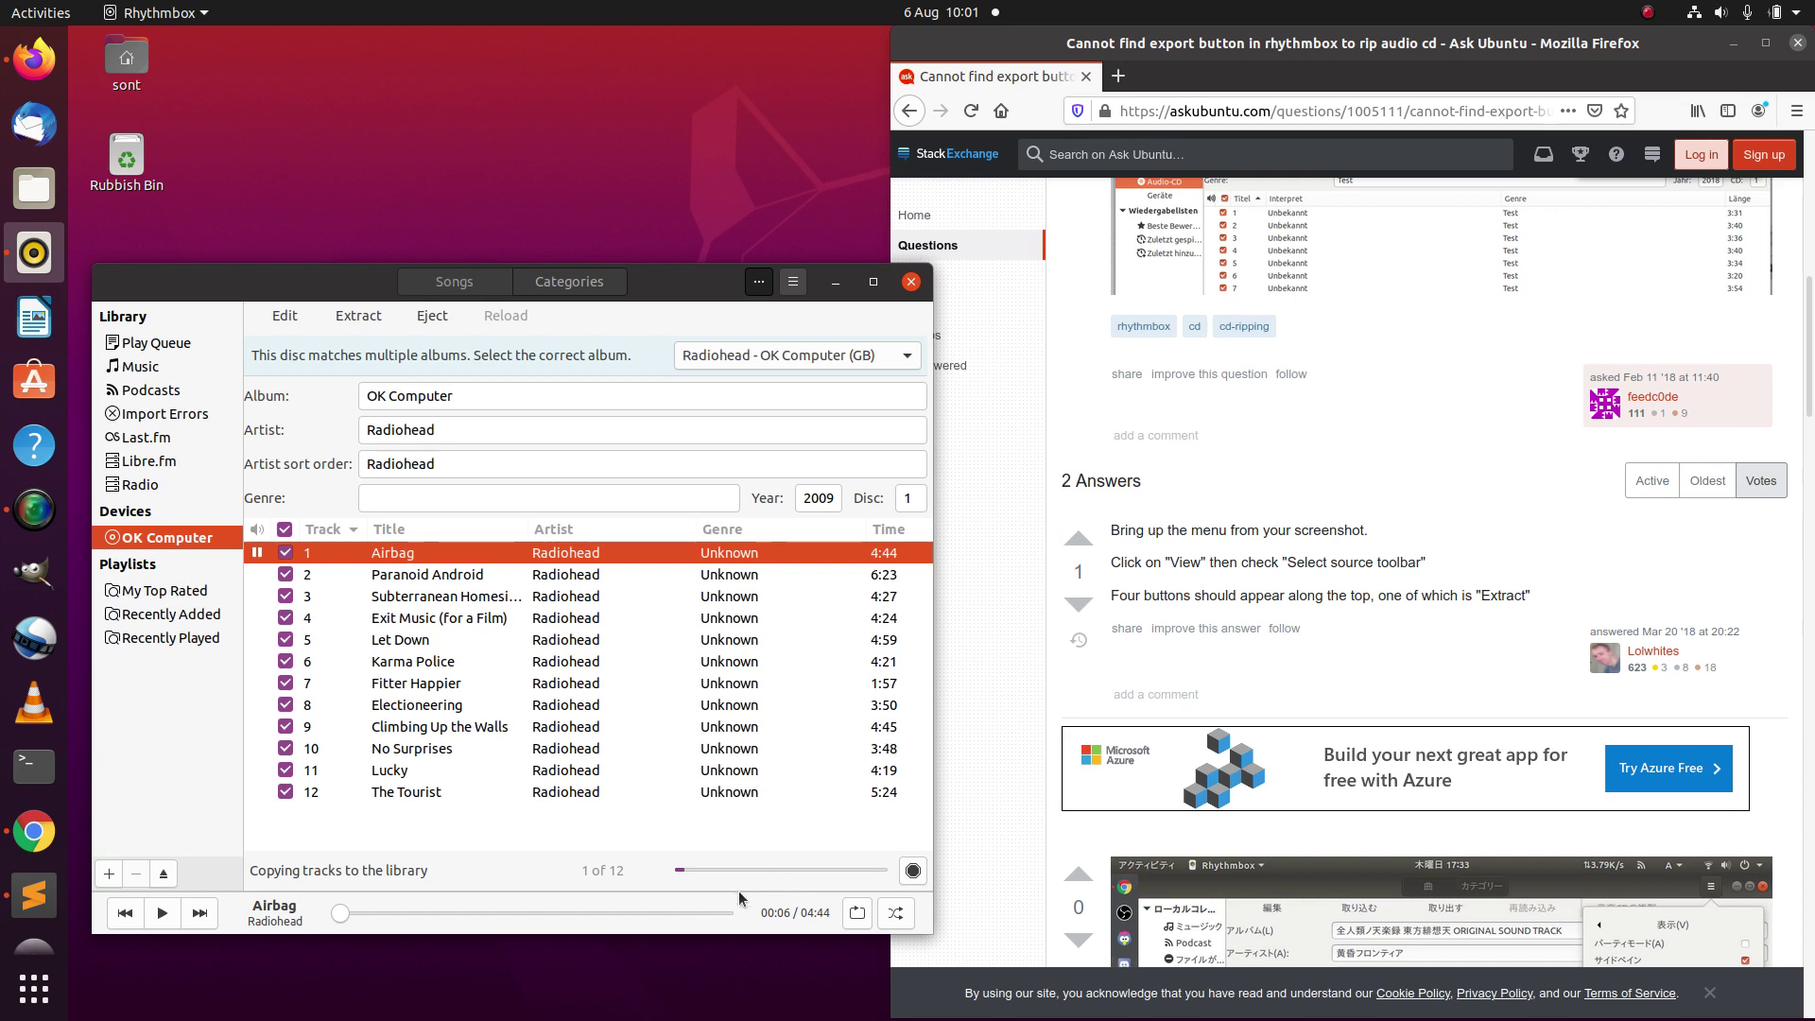
{"action": "left_click", "coordinate": [563, 752]}
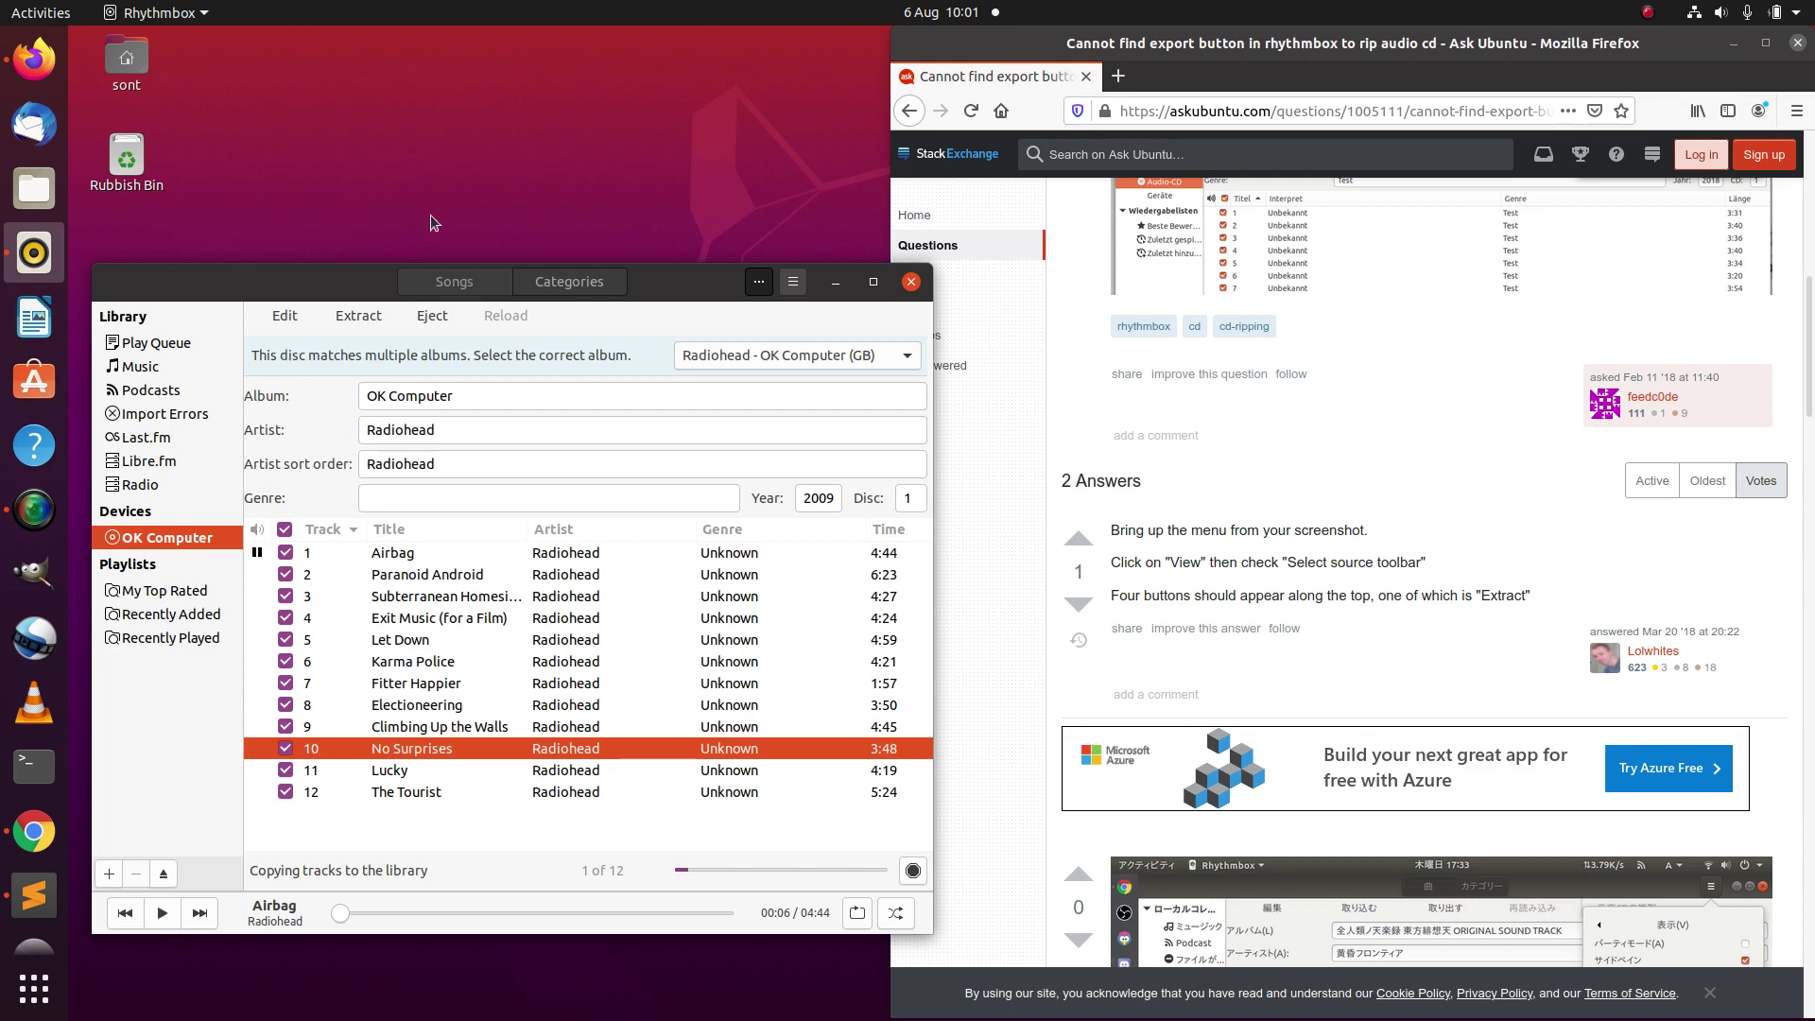
{"action": "left_click", "coordinate": [1729, 44]}
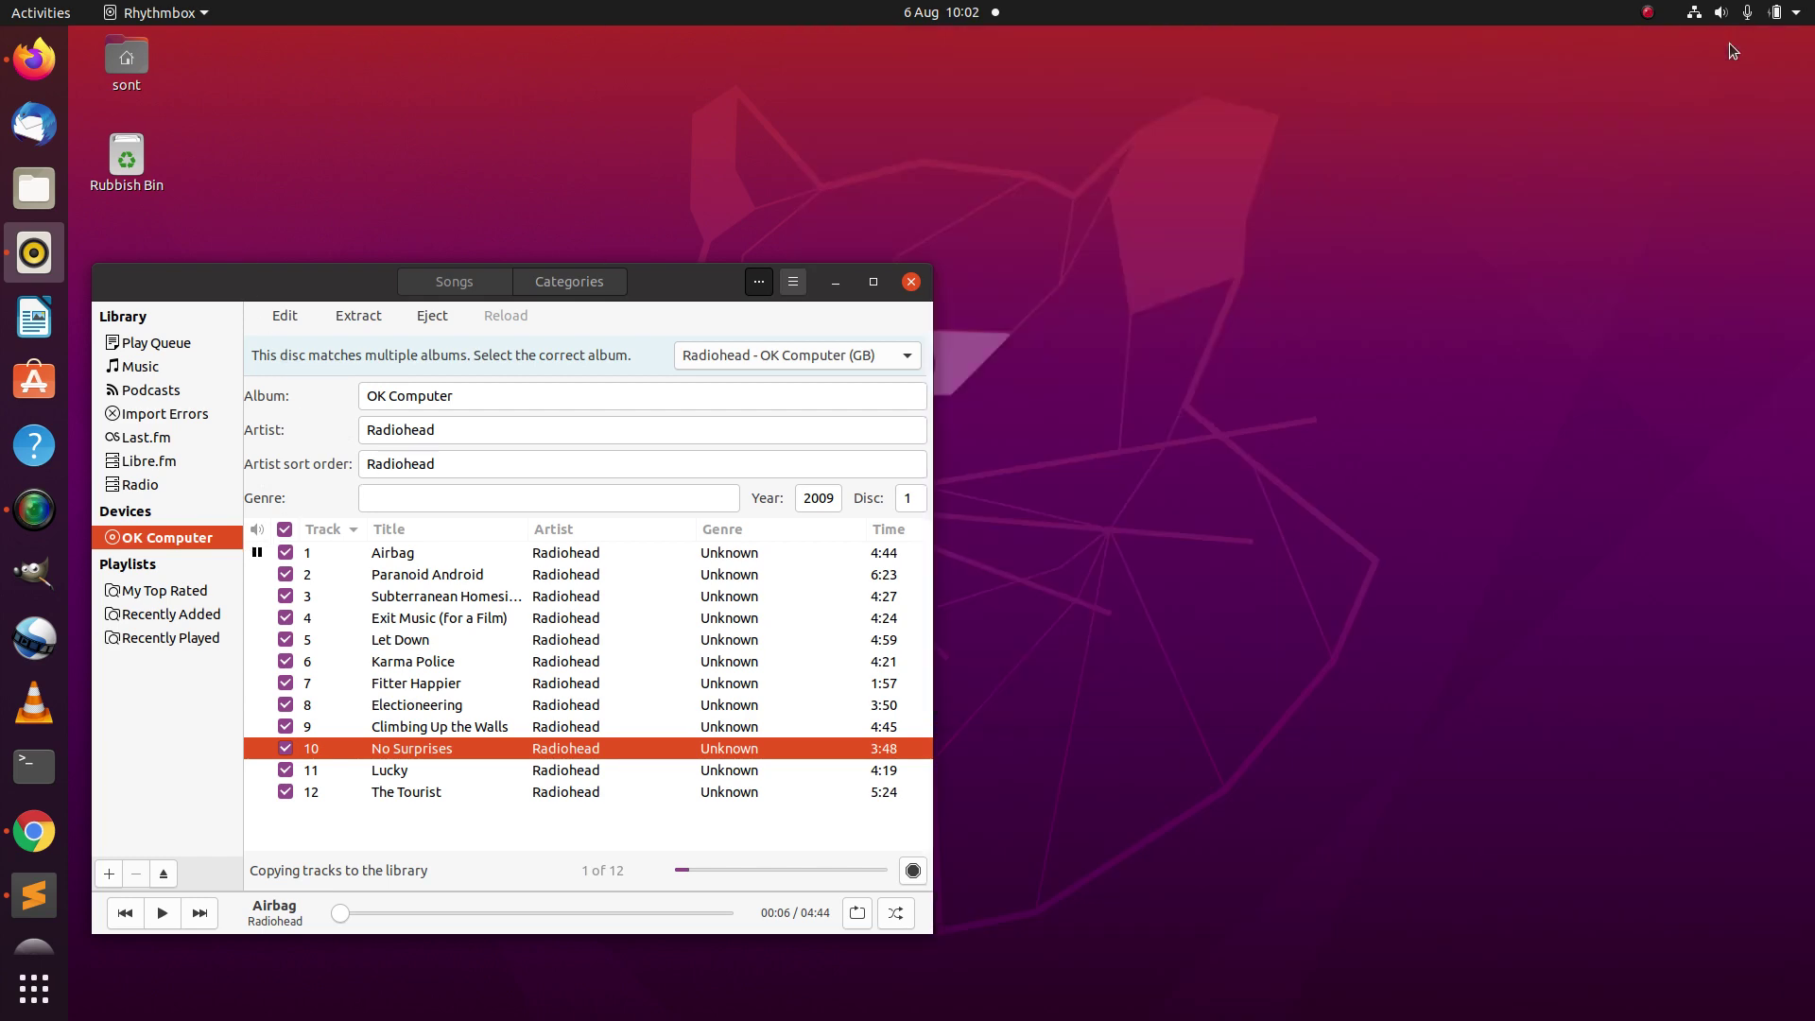
Step: Open the home folder, place its window beside Rhythmbox, and go into Music/Radiohead/OK Computer
{"action": "left_click", "coordinate": [127, 59]}
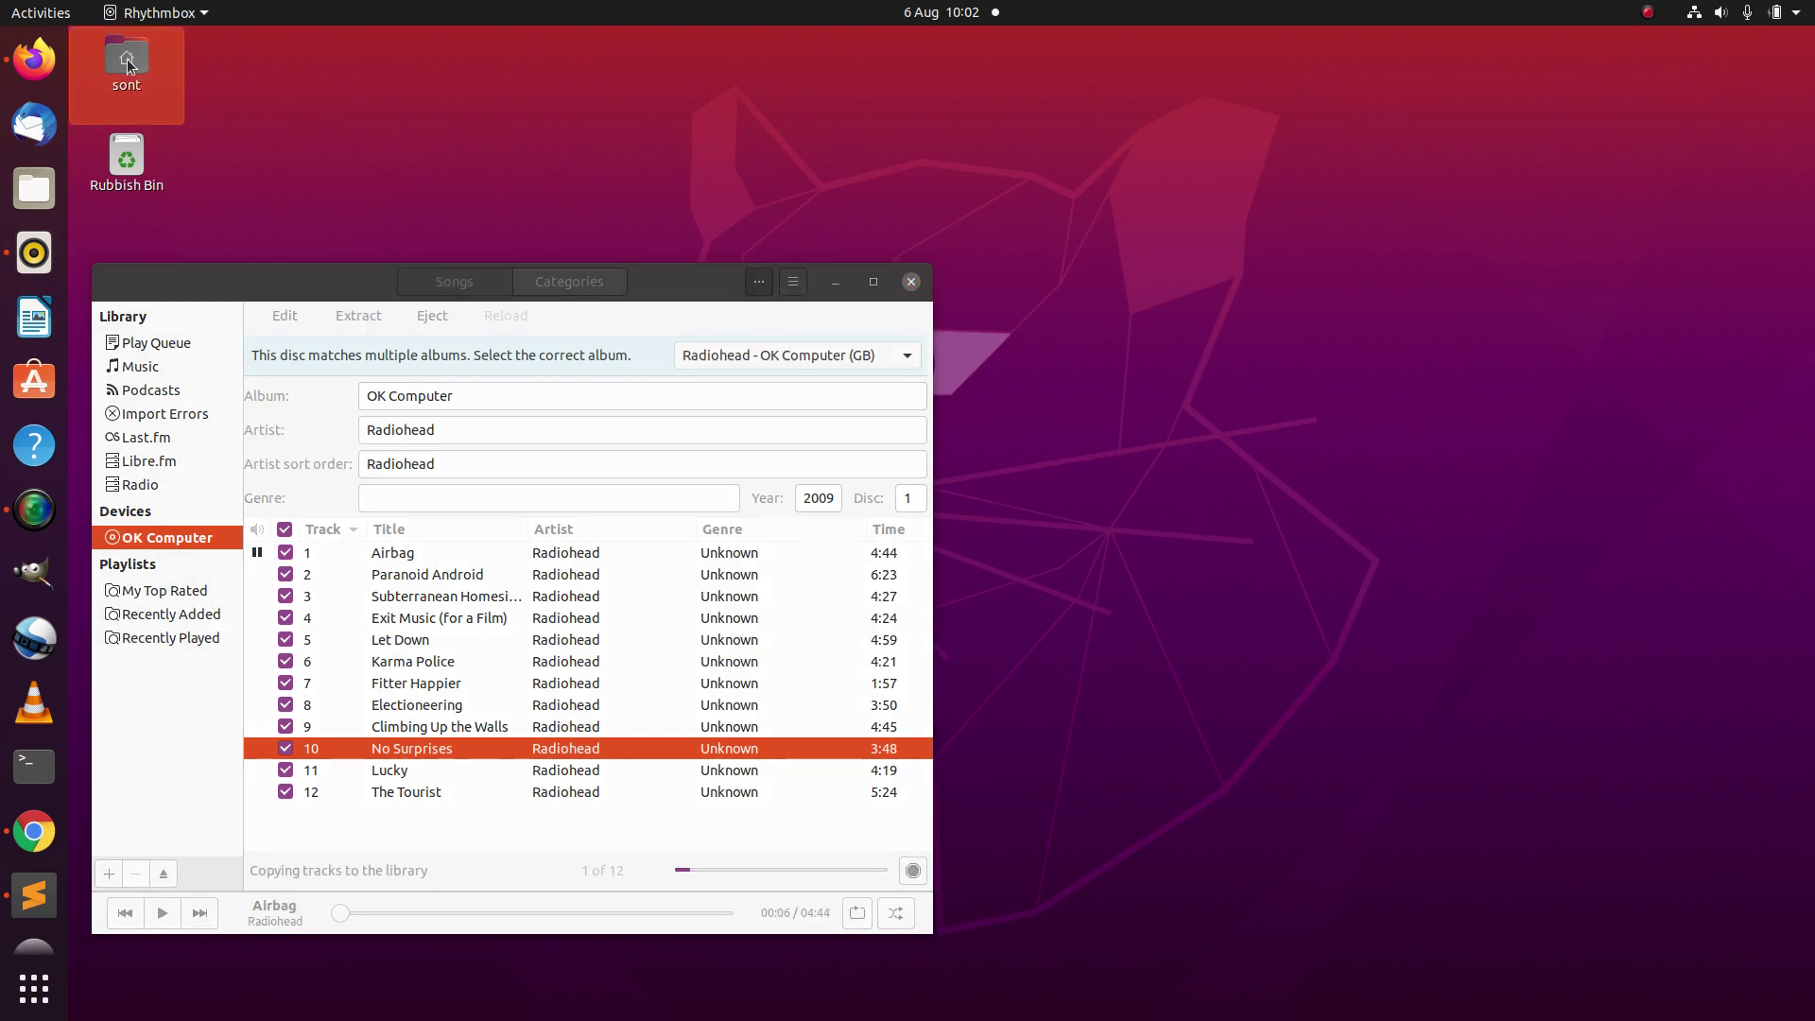
{"action": "double_click", "coordinate": [127, 58]}
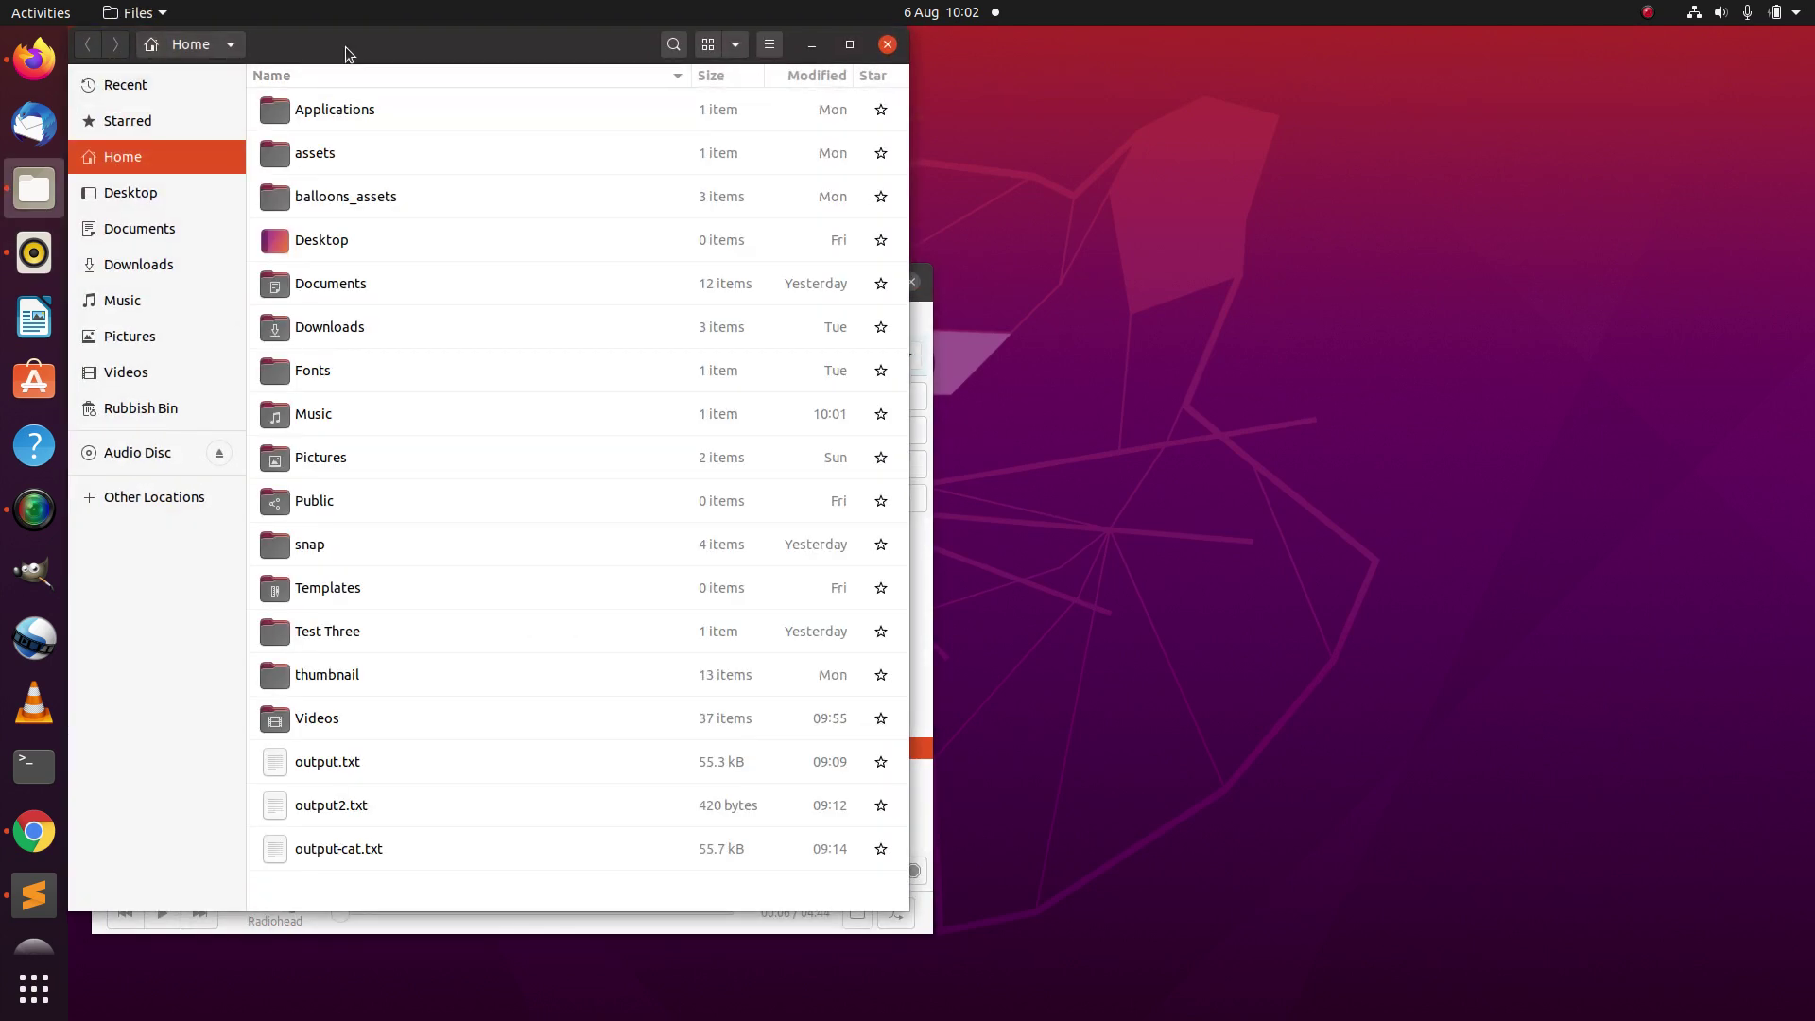
{"action": "left_click_drag", "start_coordinate": [344, 47], "coordinate": [1223, 89]}
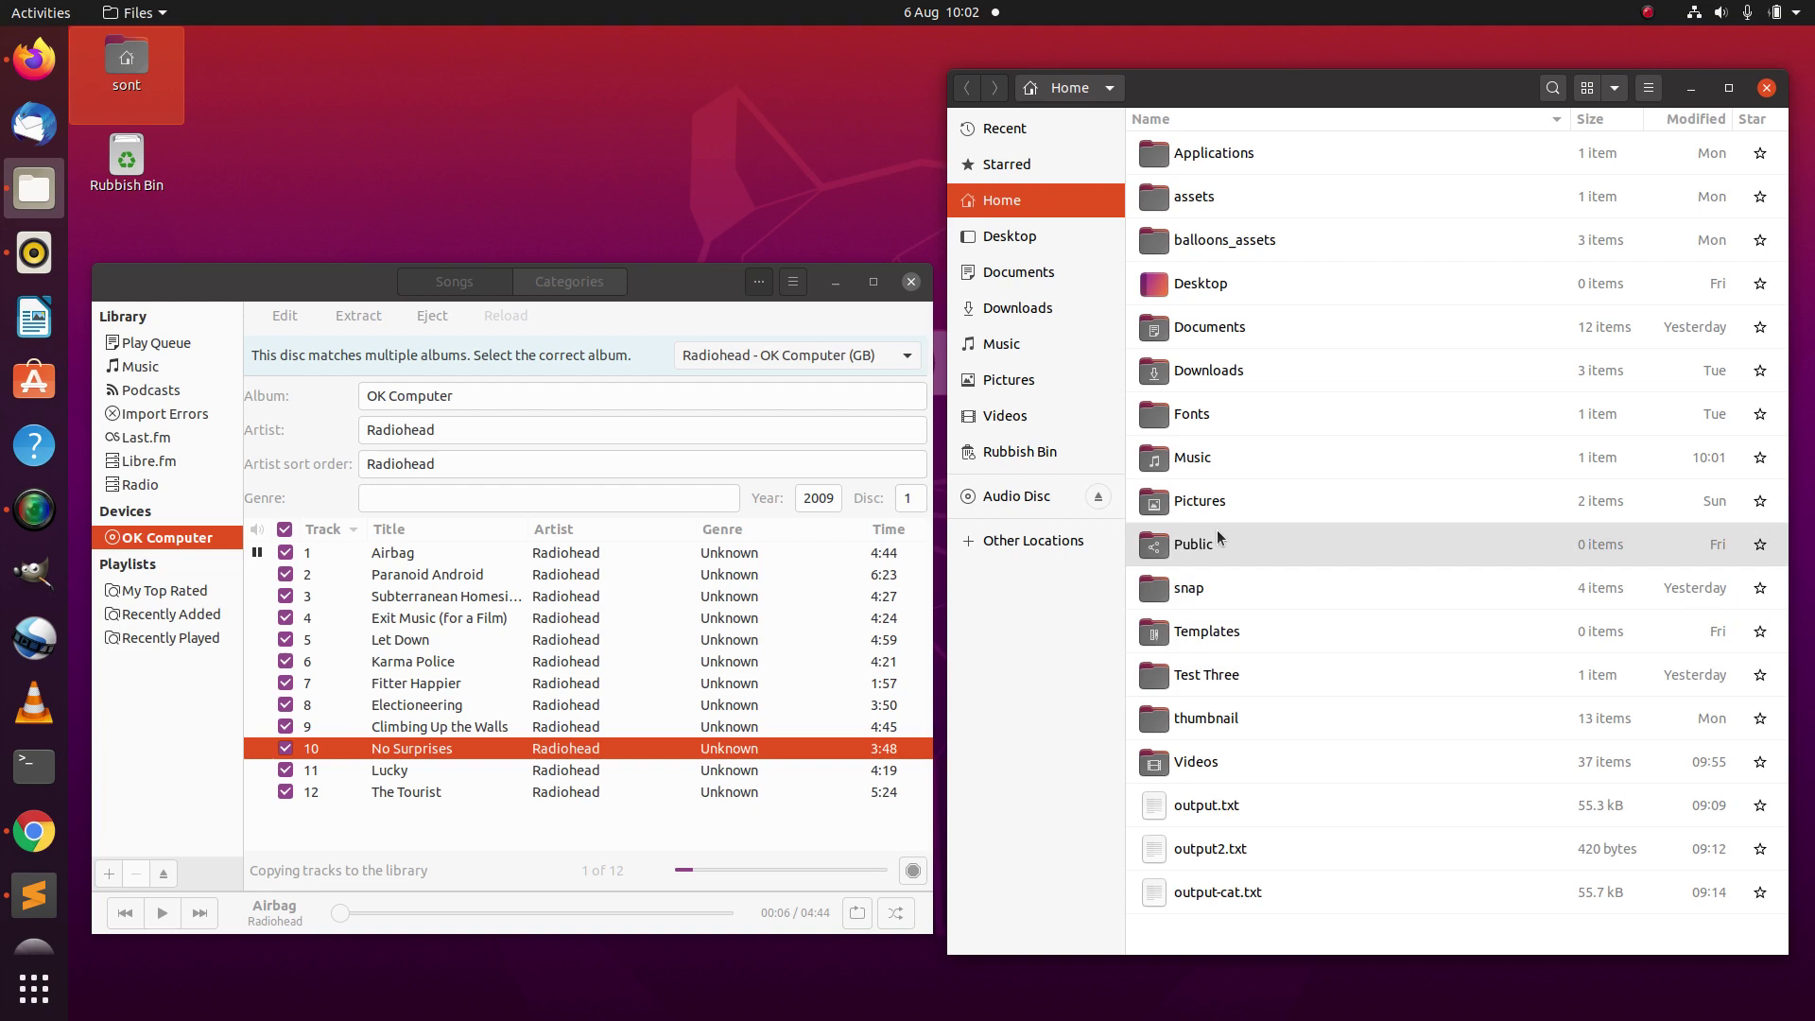
{"action": "double_click", "coordinate": [1207, 471]}
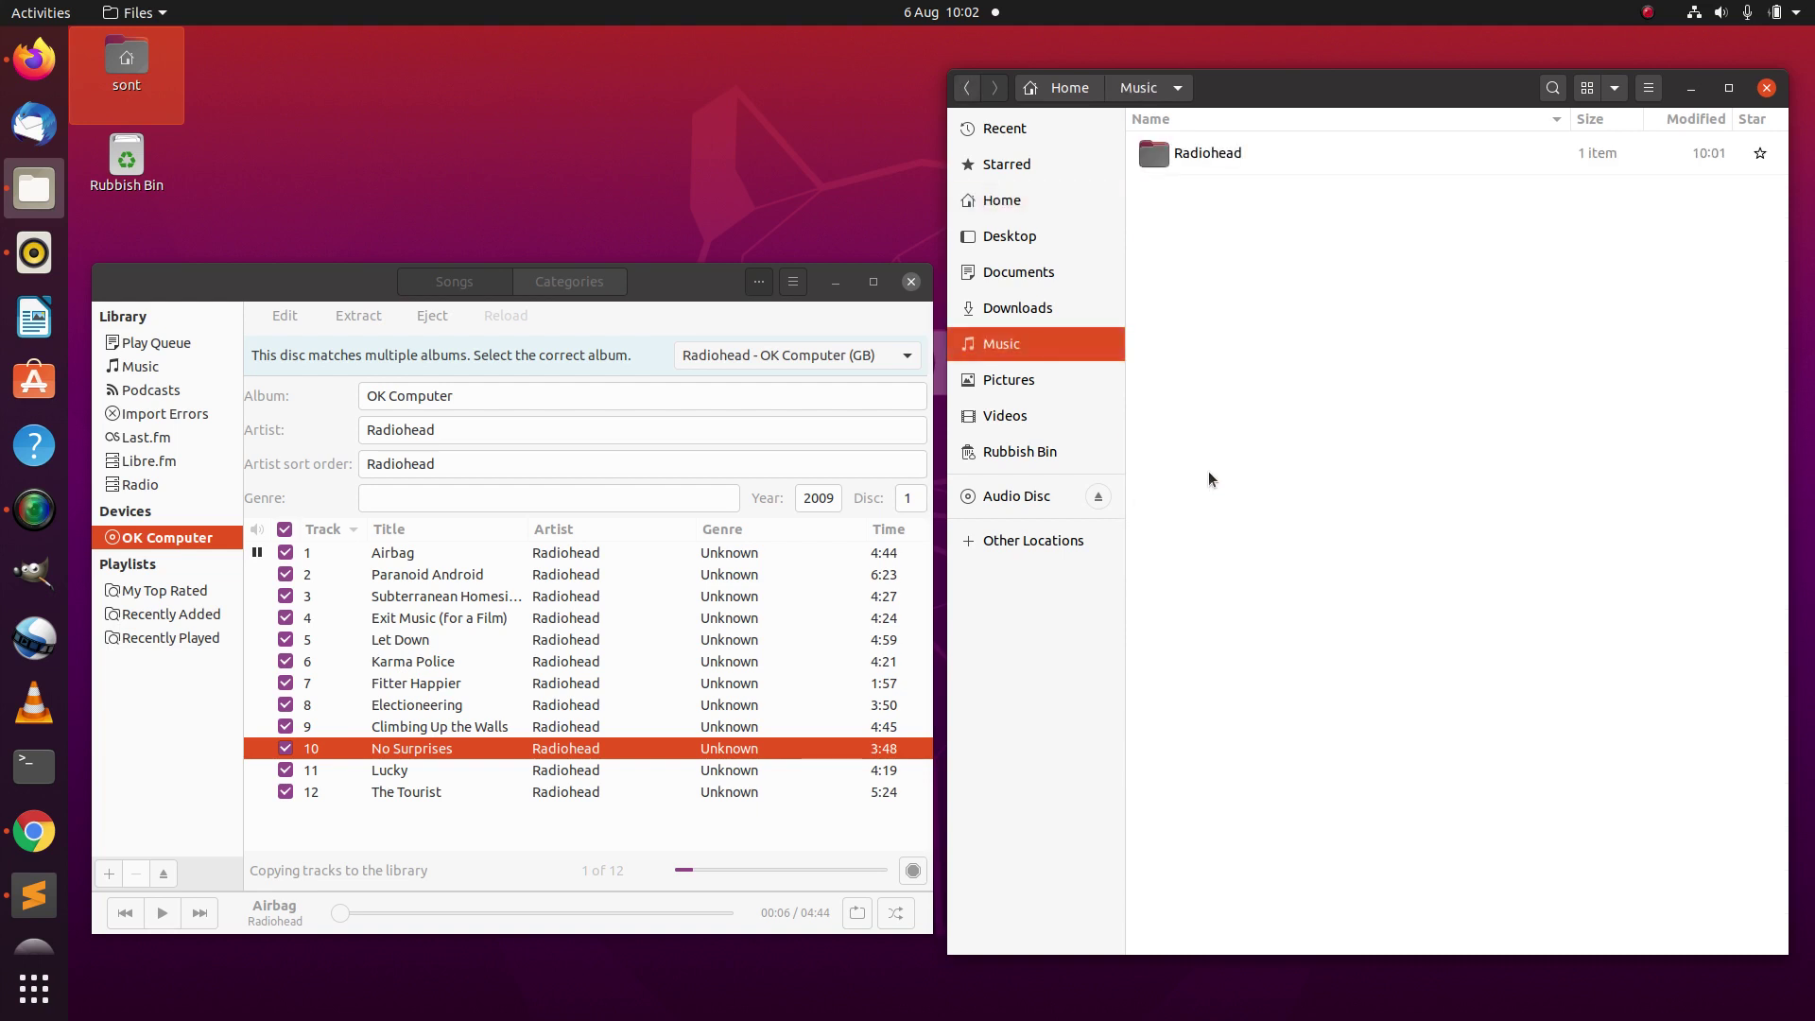
{"action": "double_click", "coordinate": [1229, 161]}
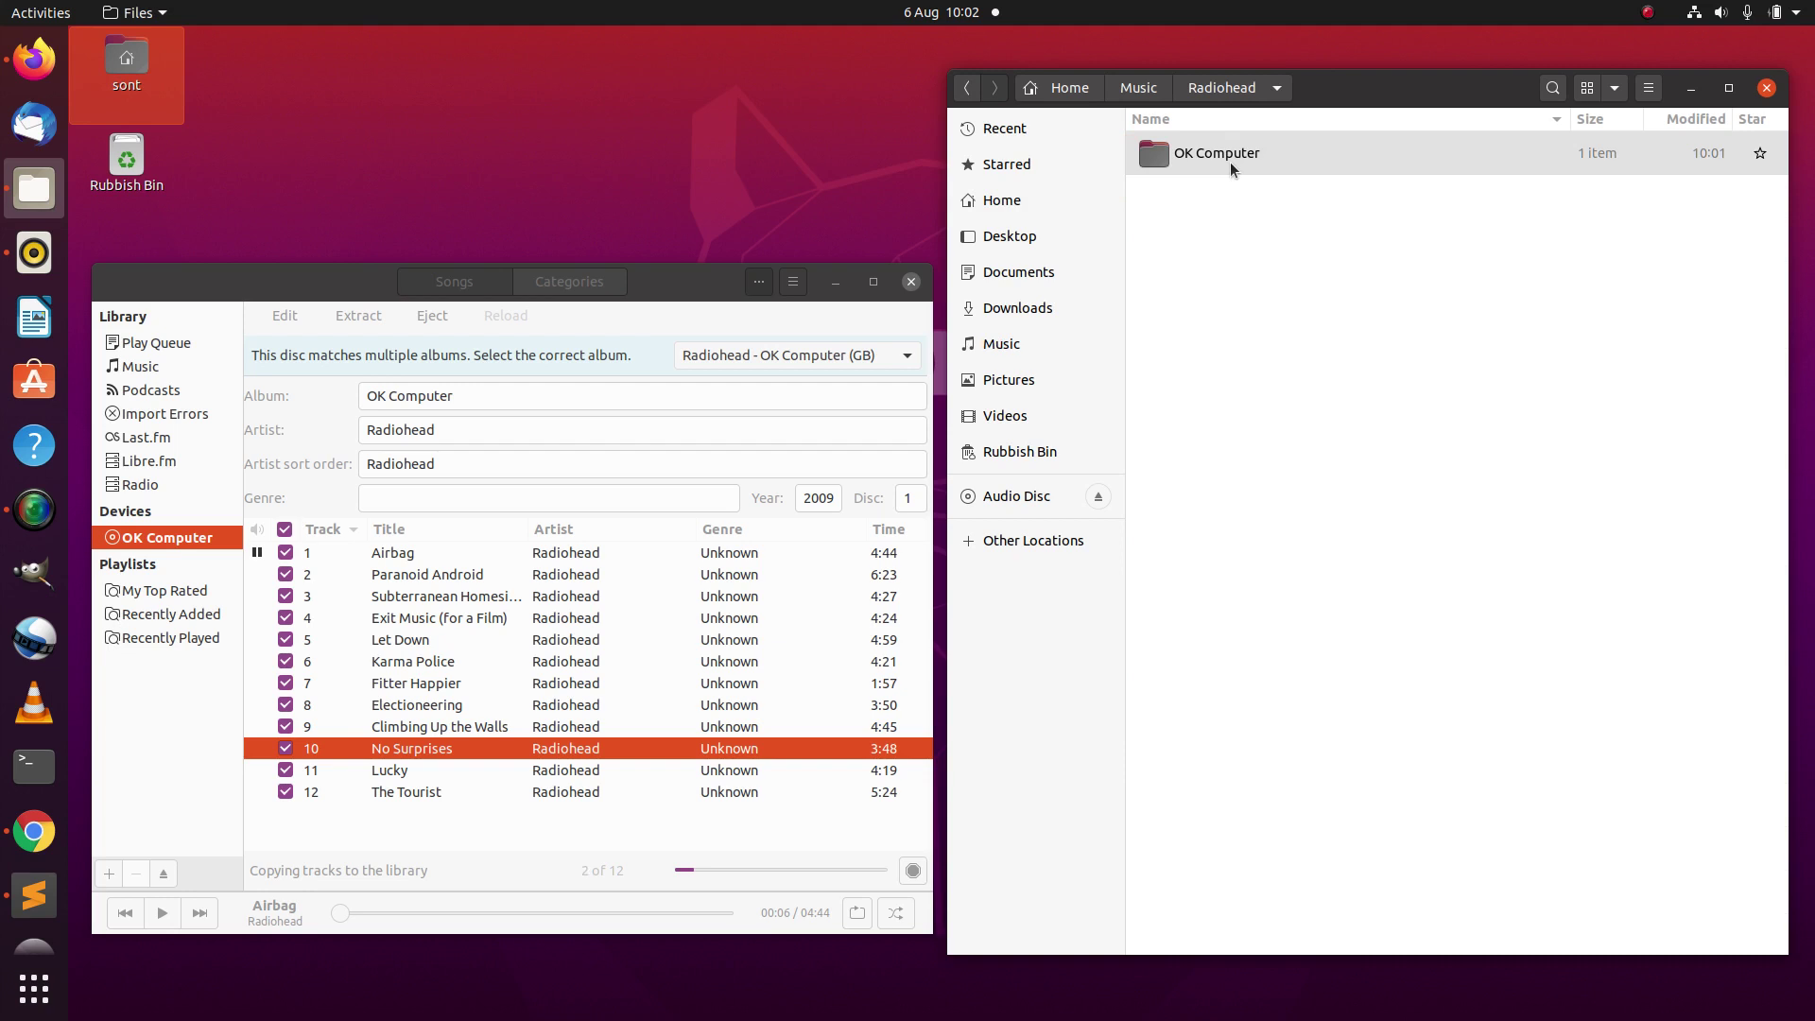
{"action": "left_click", "coordinate": [1229, 162]}
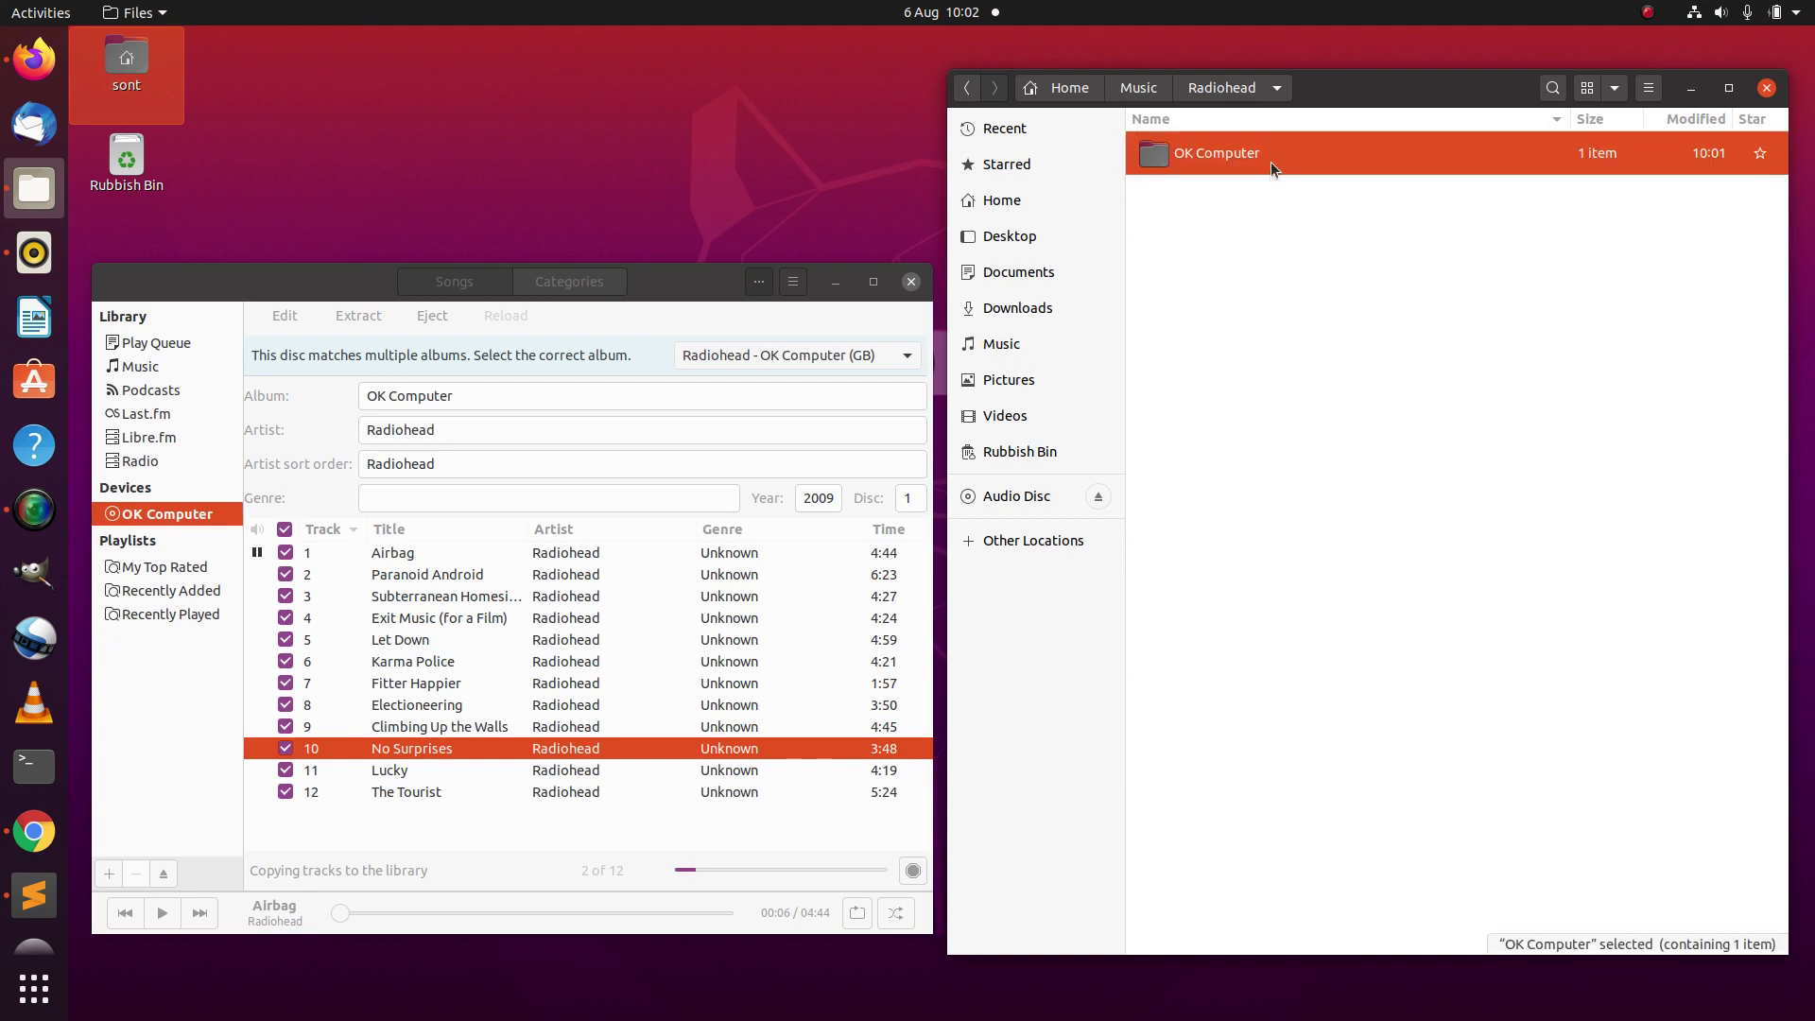
{"action": "double_click", "coordinate": [1271, 161]}
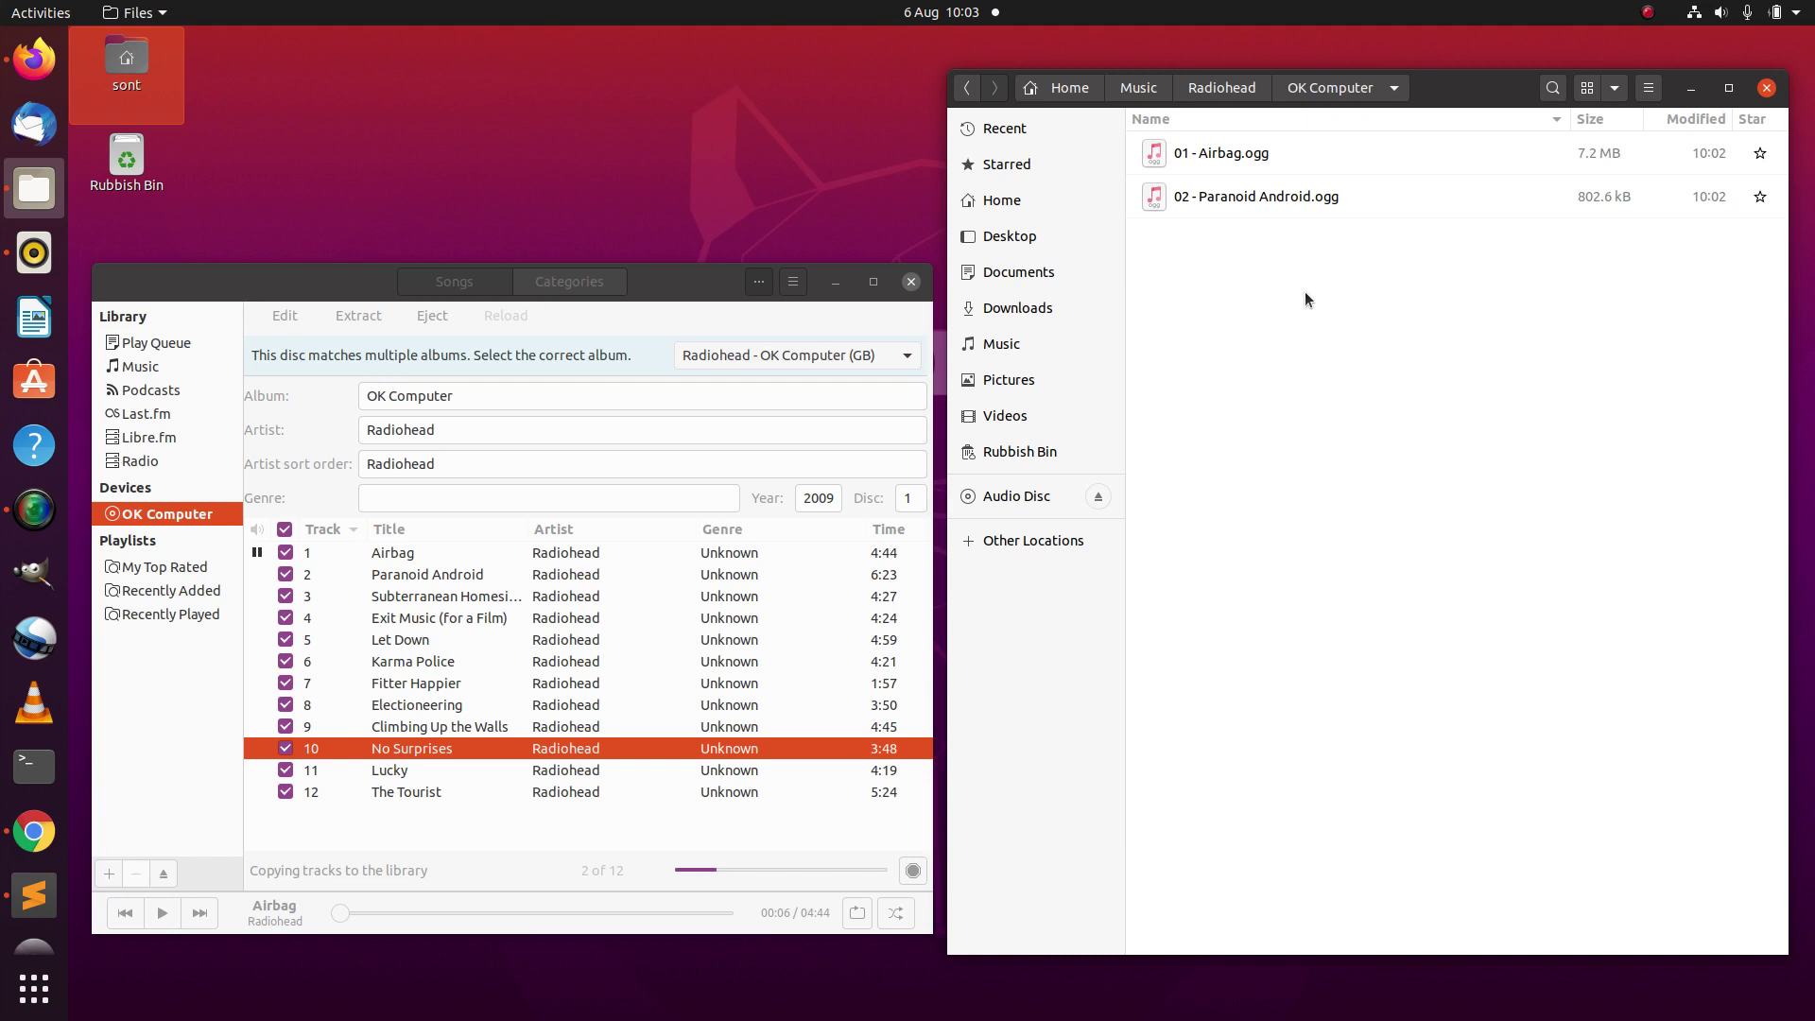
Step: Set Rhythmbox's preferred music format to MPEG 4 Audio and stop the running track extraction
{"action": "left_click", "coordinate": [685, 282]}
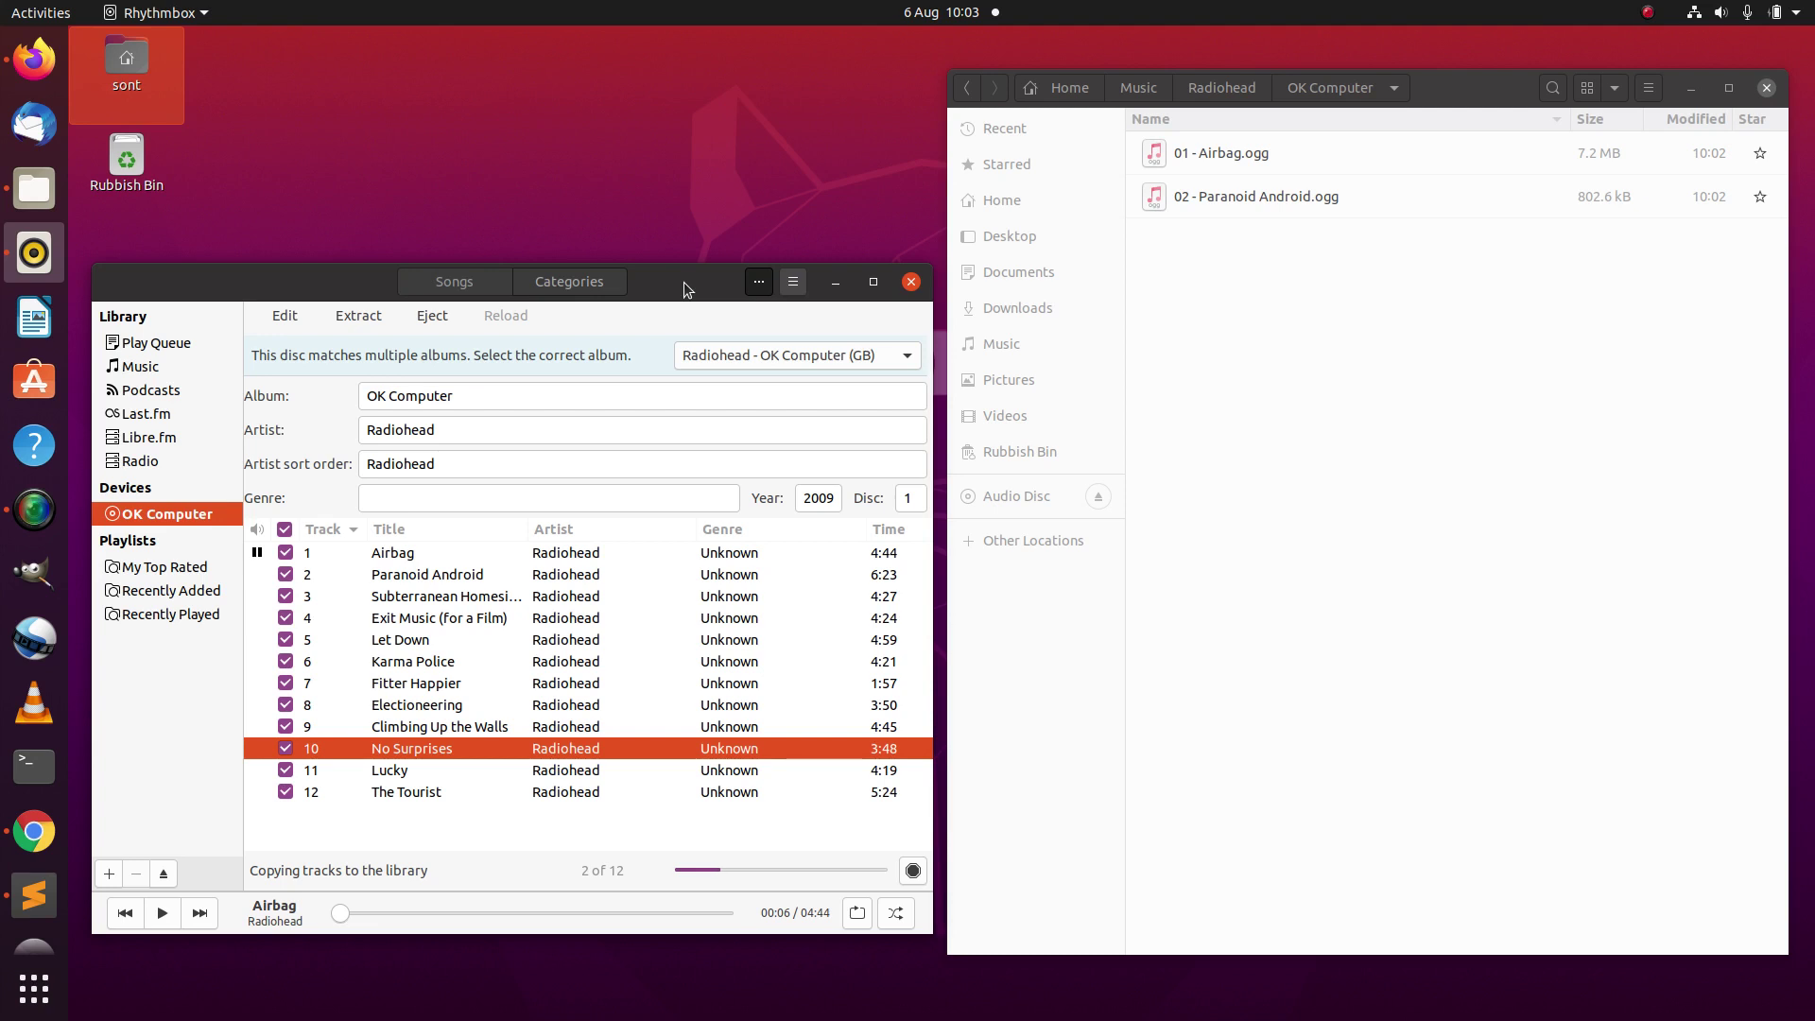
{"action": "left_click", "coordinate": [795, 285]}
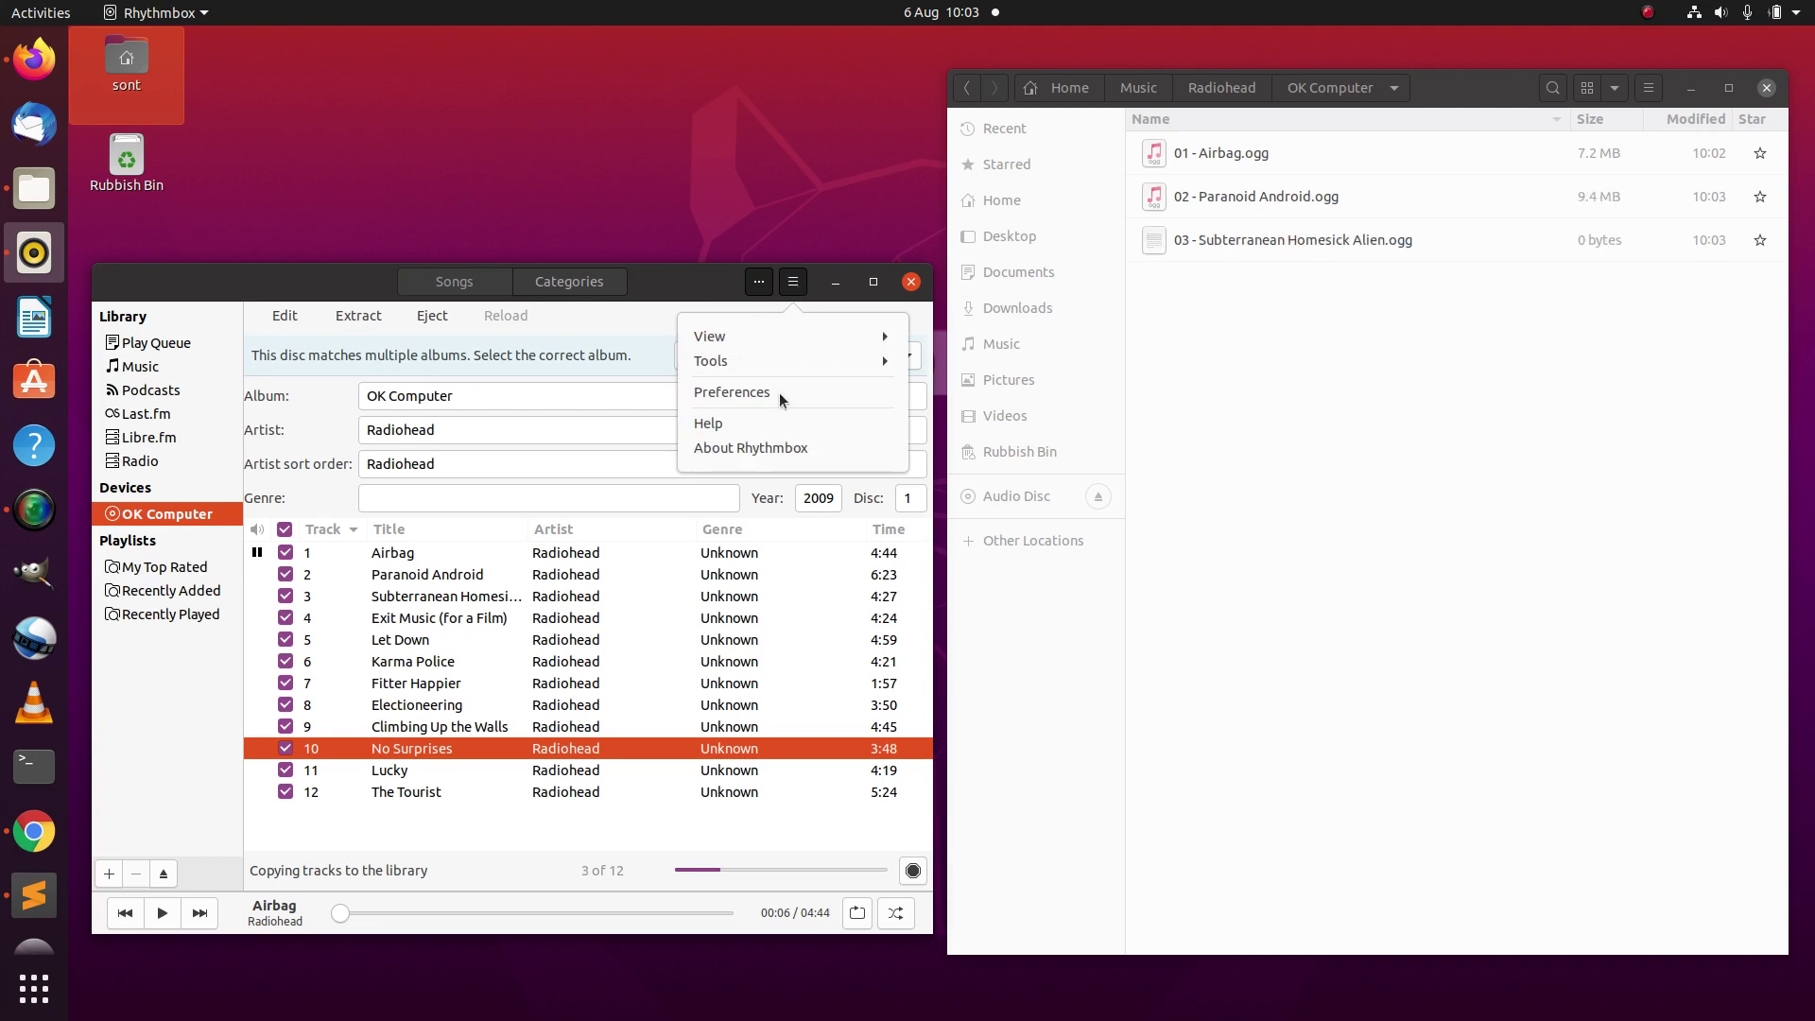
{"action": "left_click", "coordinate": [779, 394]}
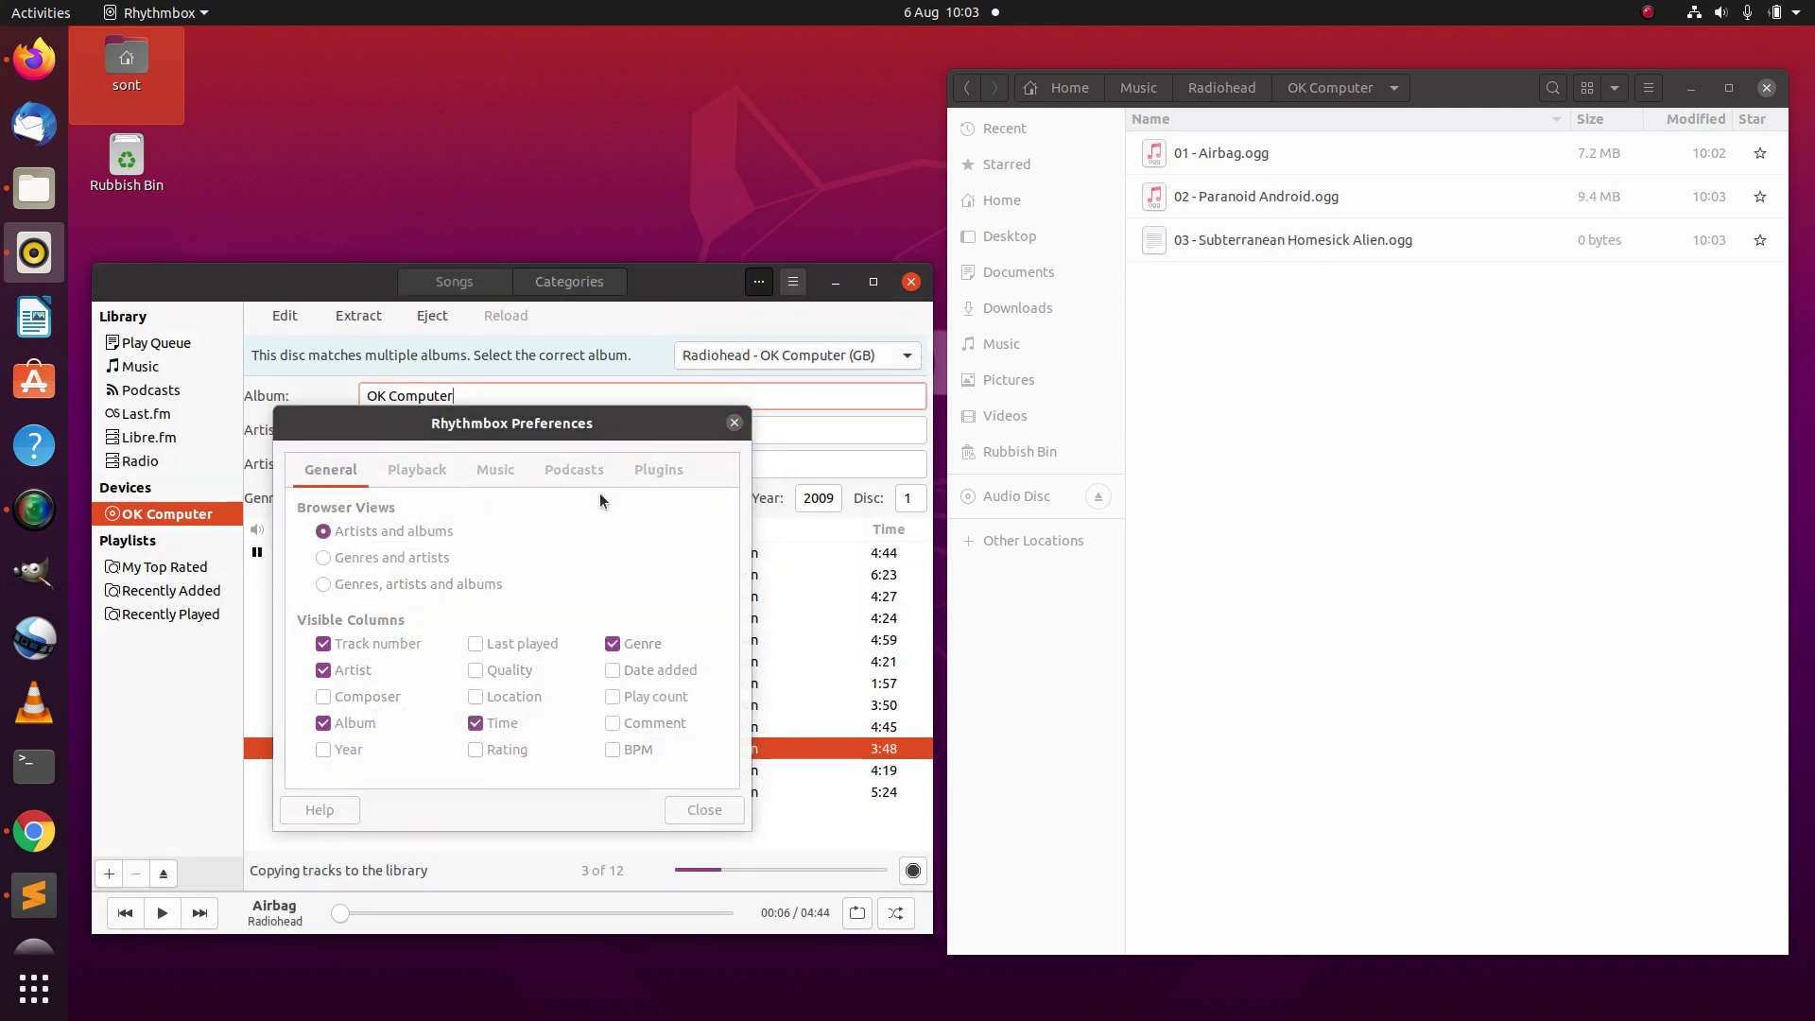
{"action": "left_click", "coordinate": [413, 476]}
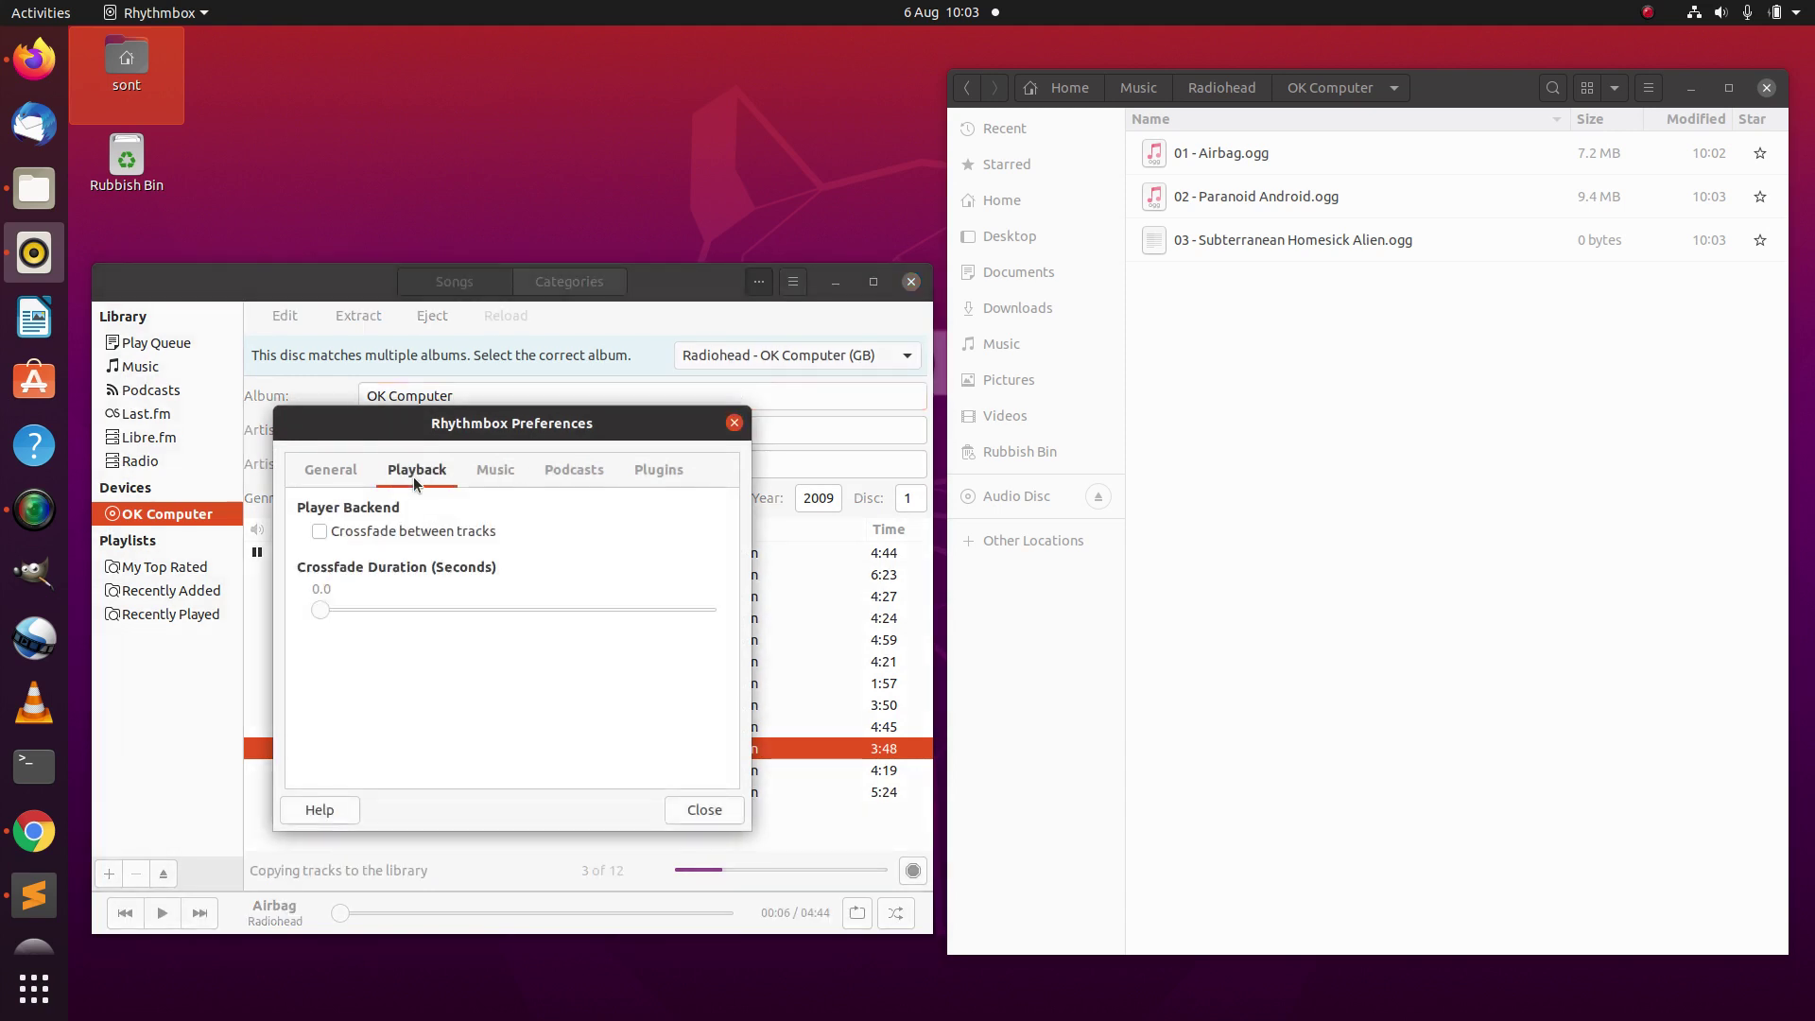
{"action": "left_click", "coordinate": [508, 476]}
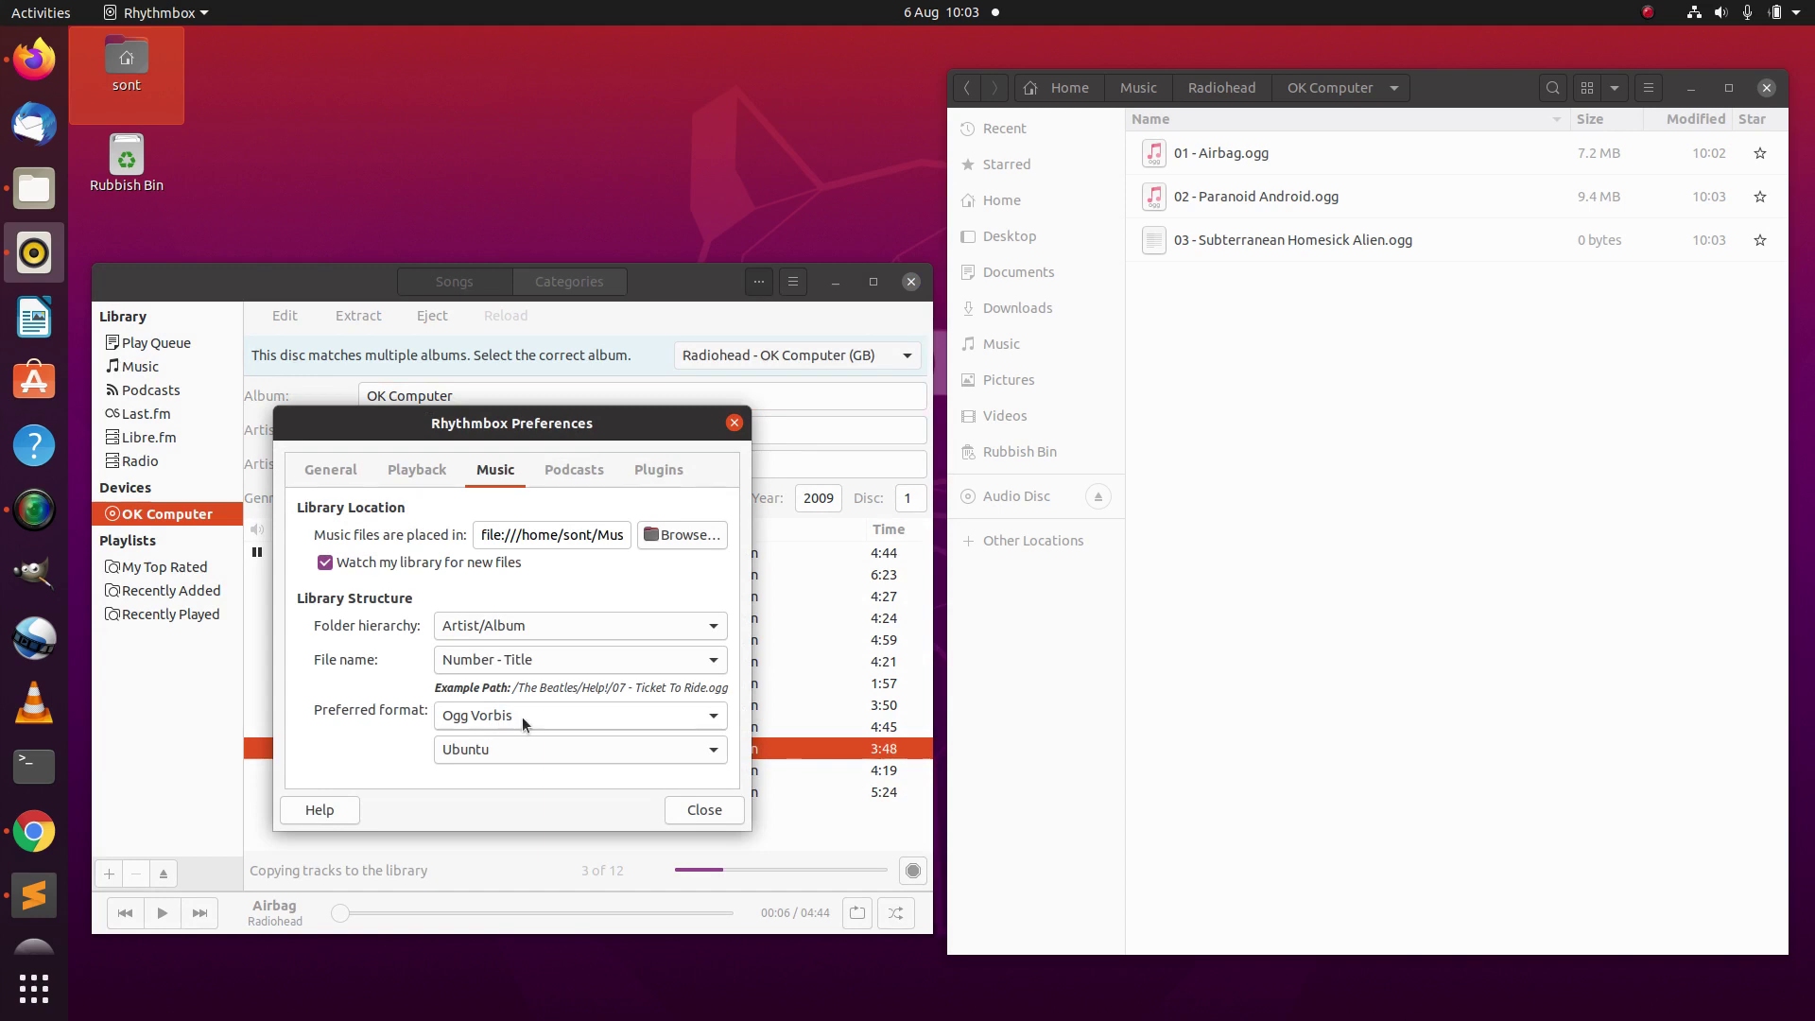
{"action": "left_click", "coordinate": [655, 717]}
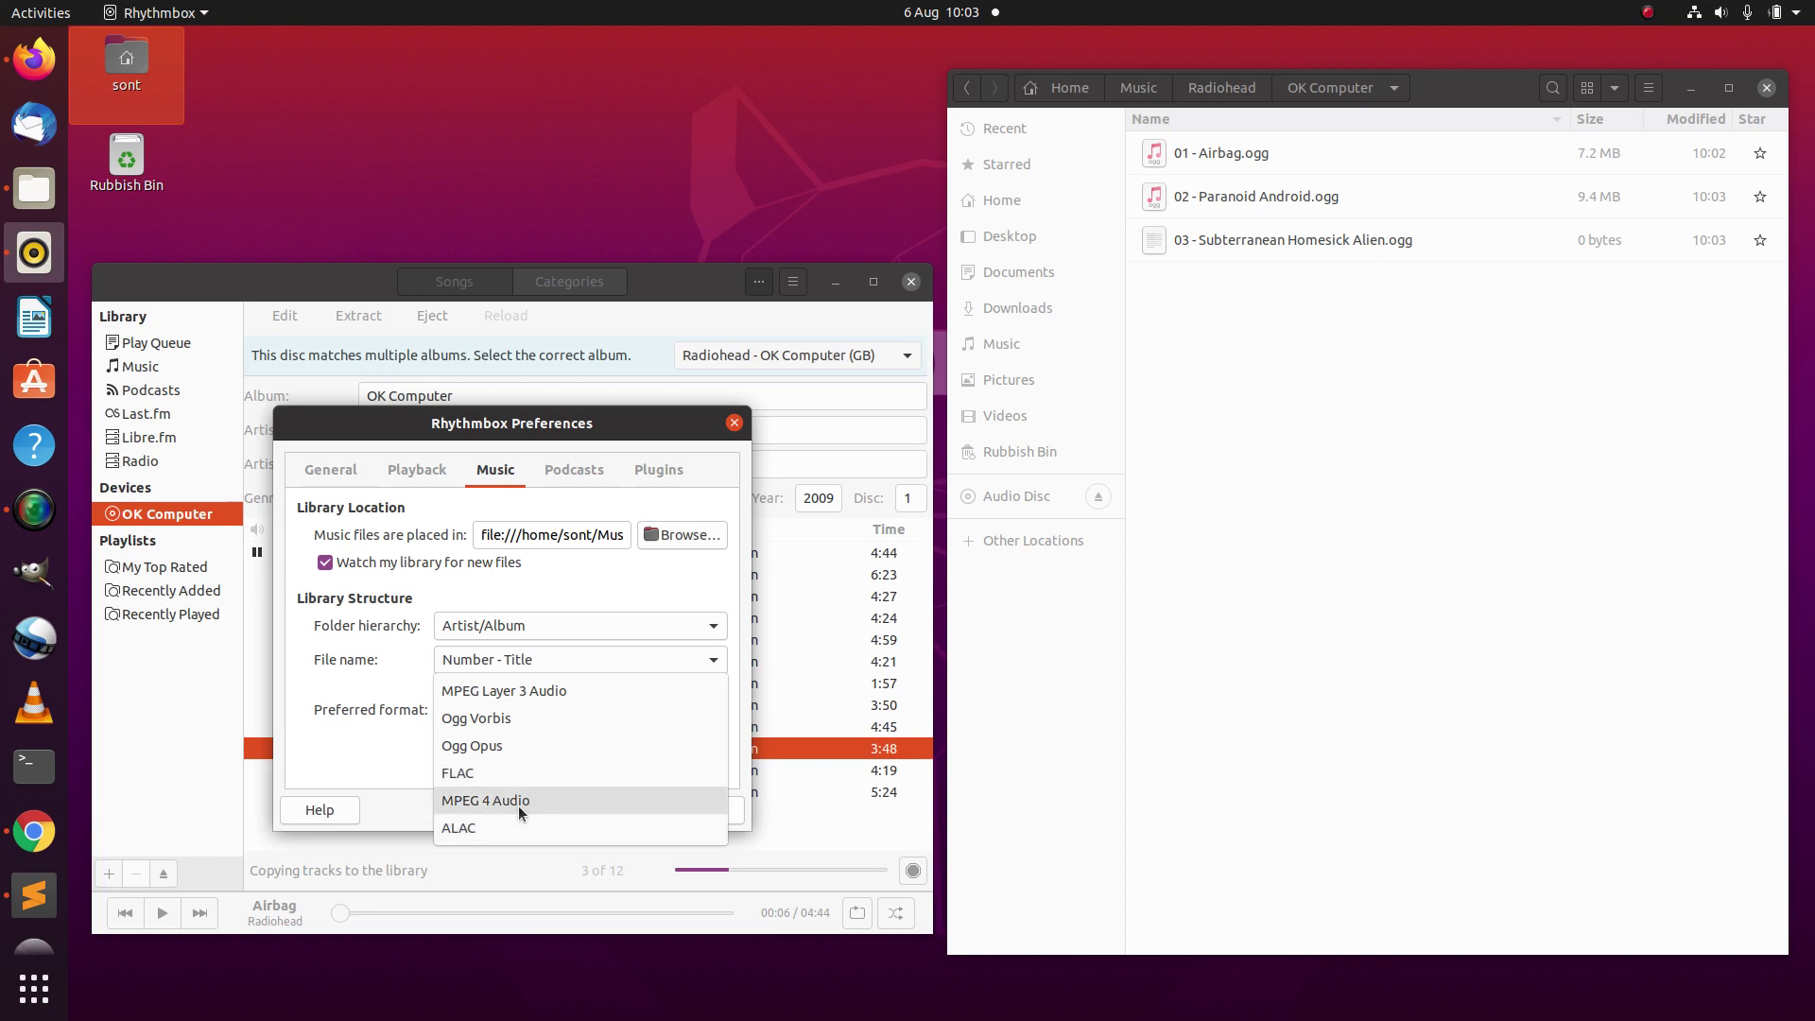
{"action": "left_click", "coordinate": [518, 801]}
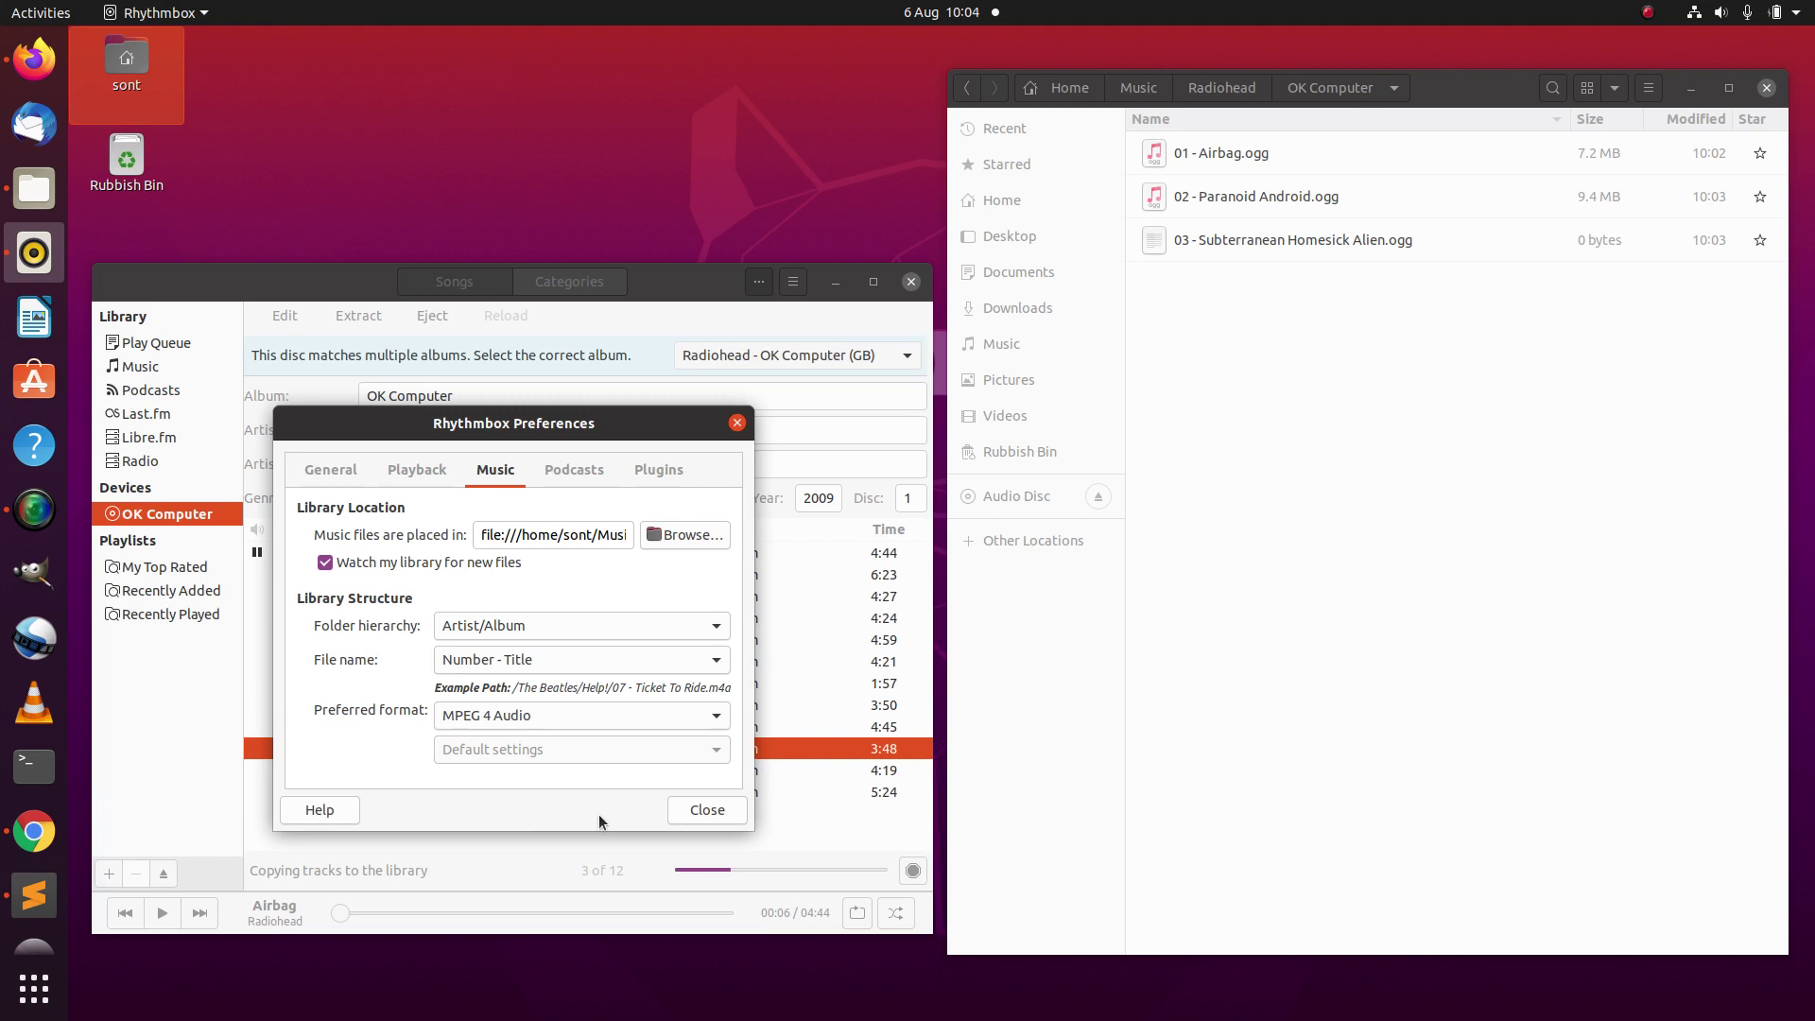
{"action": "left_click", "coordinate": [715, 716]}
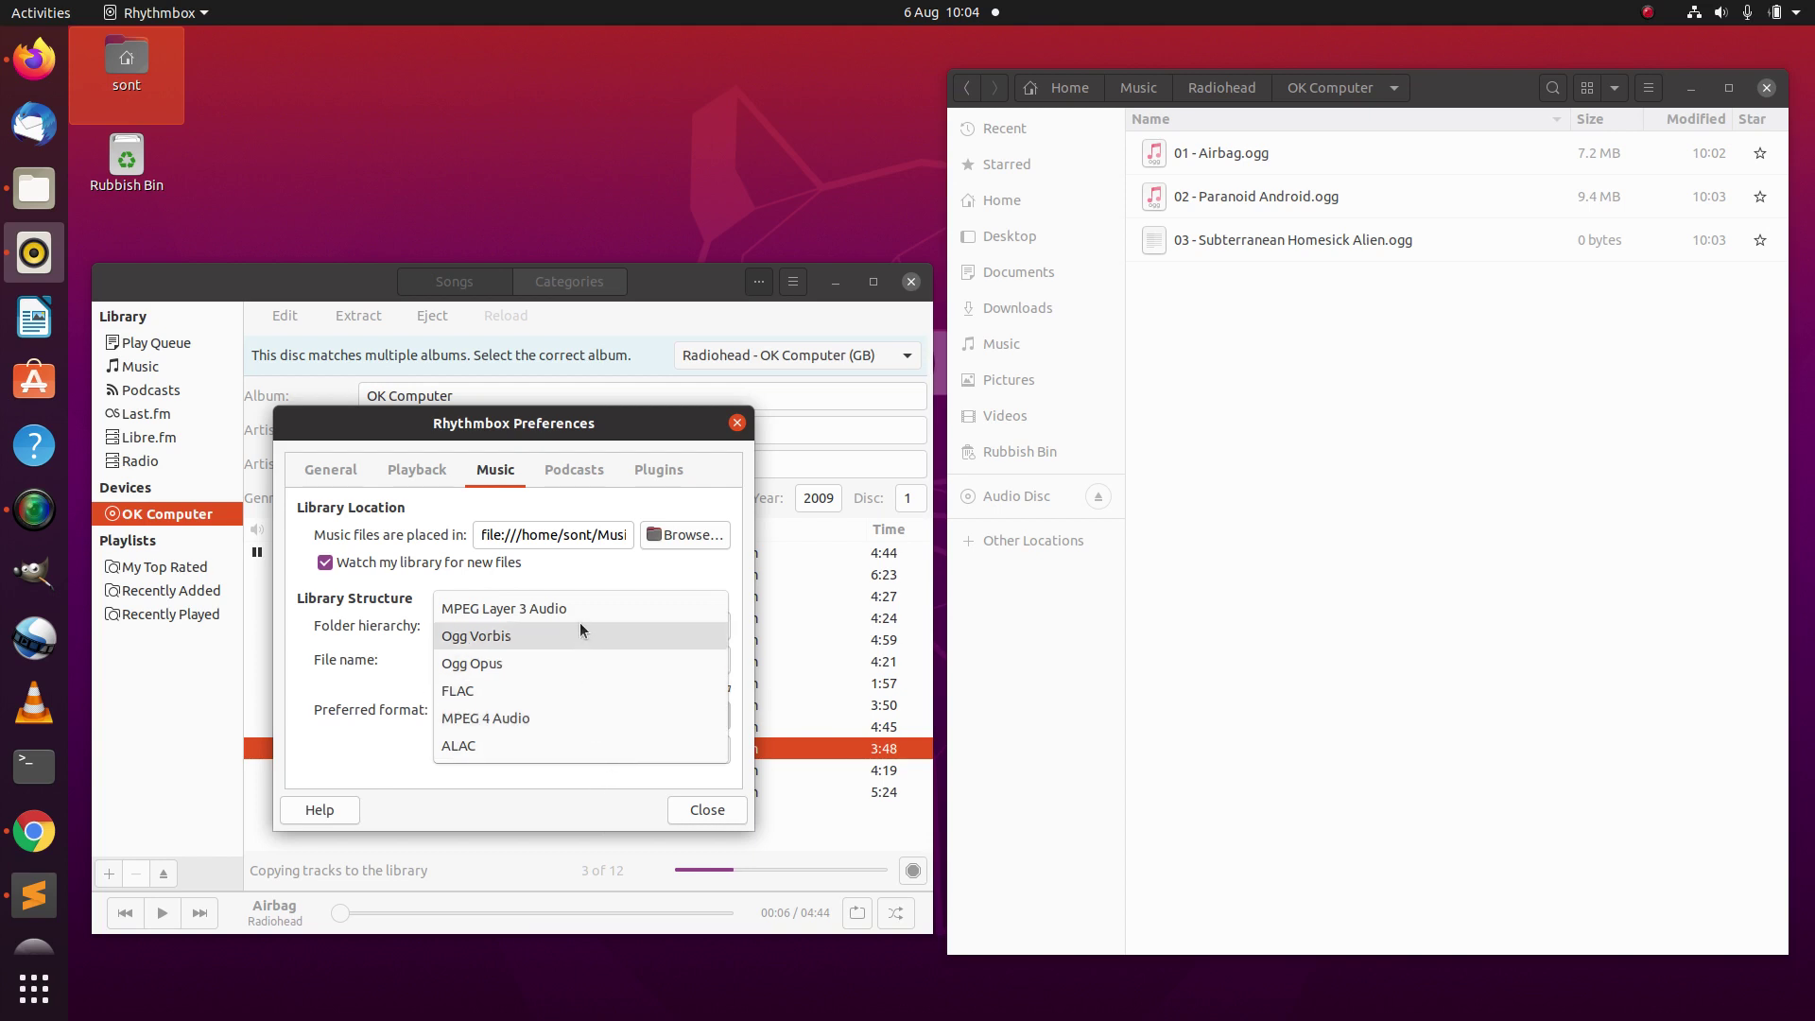
{"action": "left_click", "coordinate": [570, 728]}
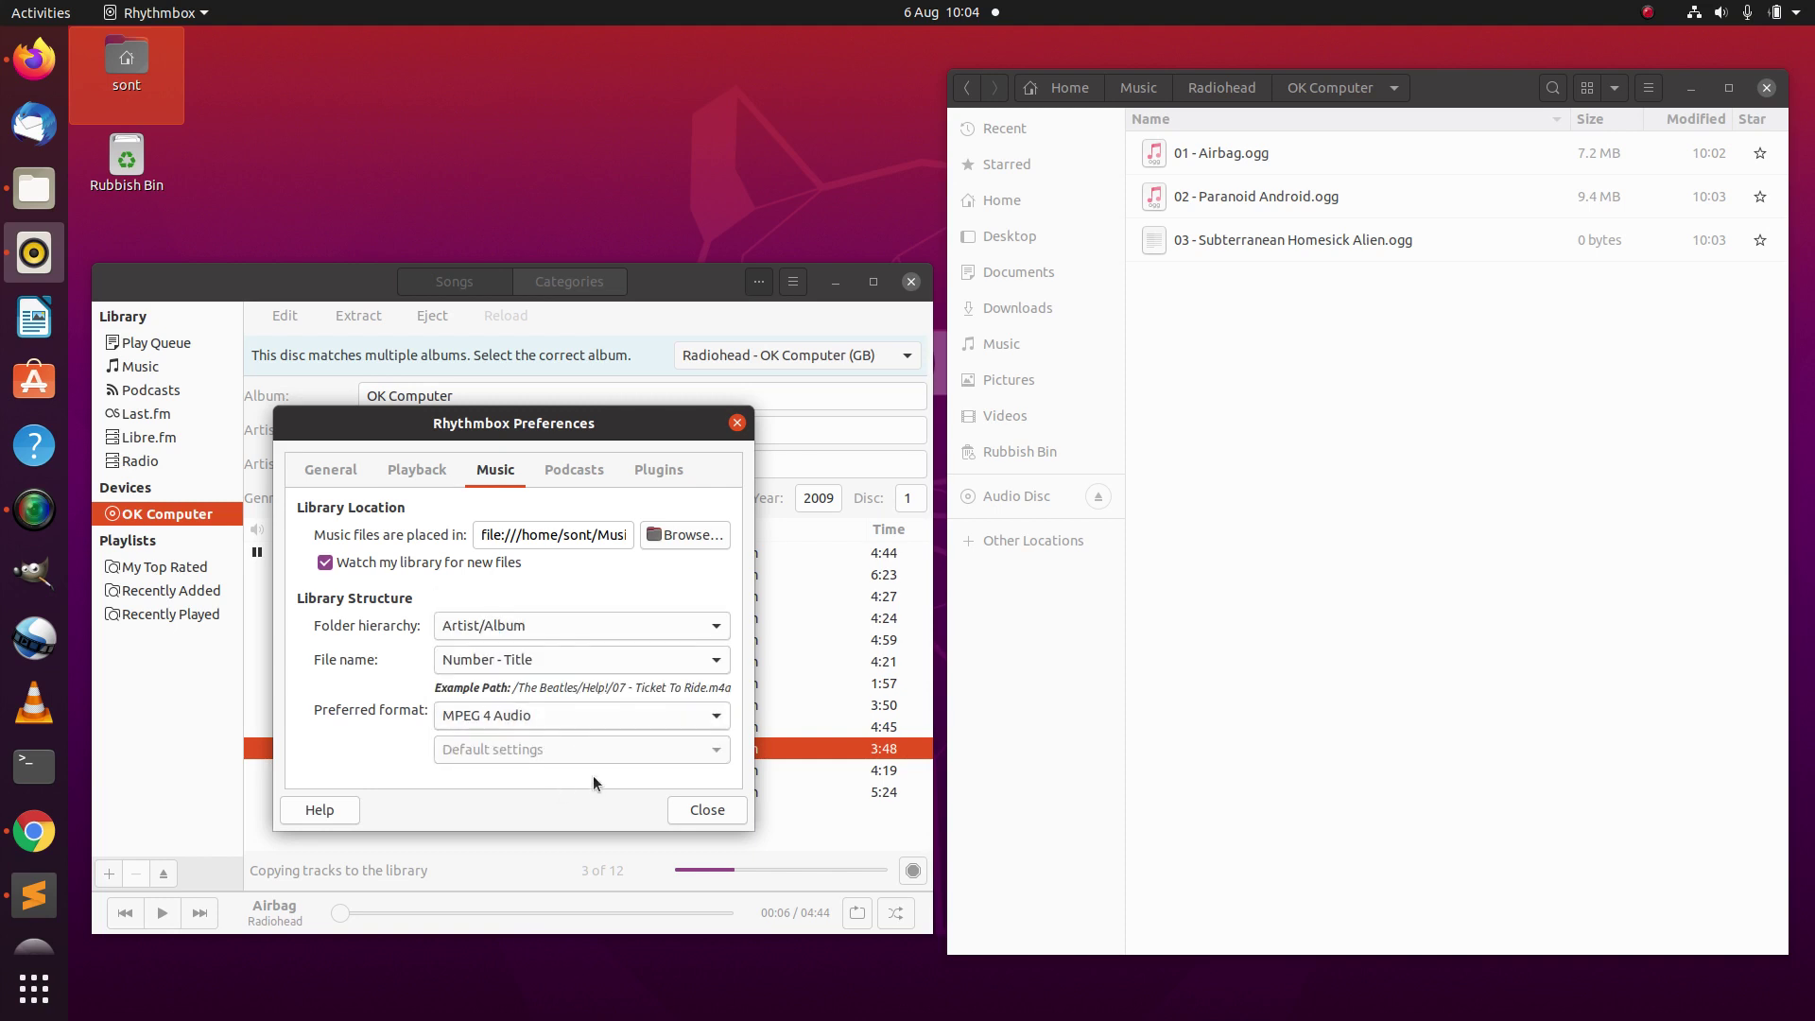
{"action": "left_click", "coordinate": [705, 810]}
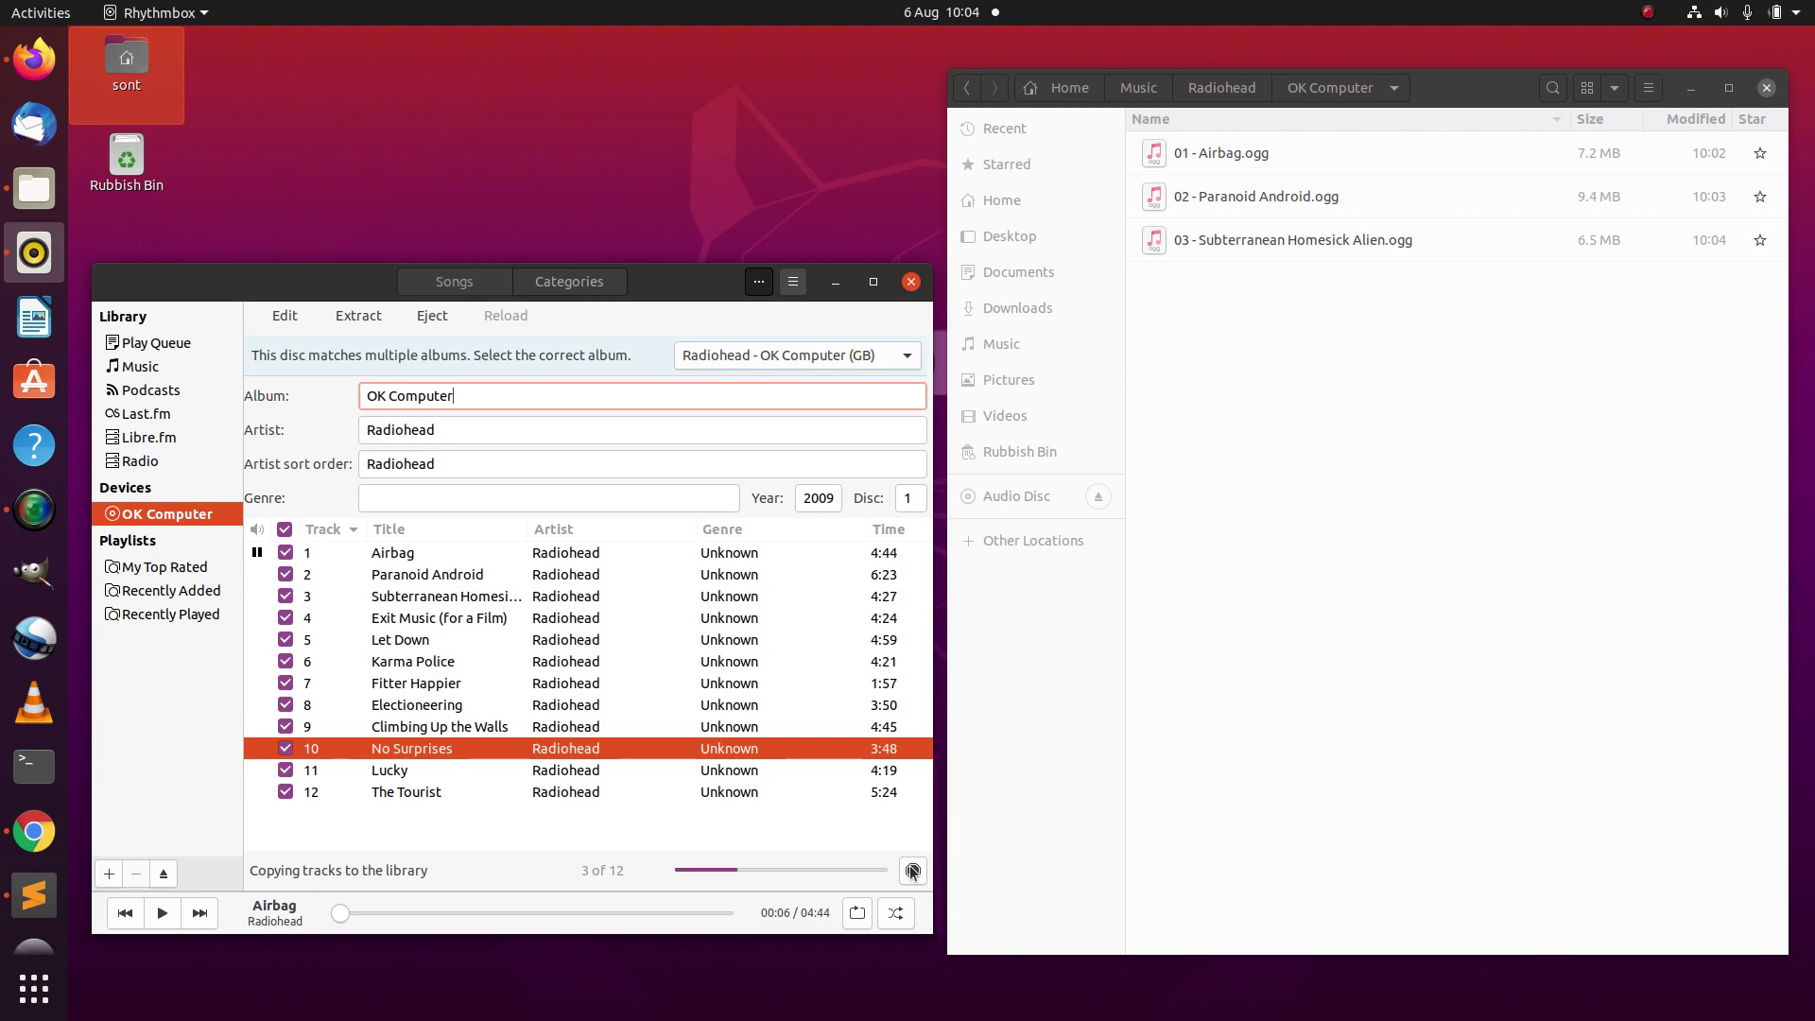
{"action": "left_click", "coordinate": [912, 871]}
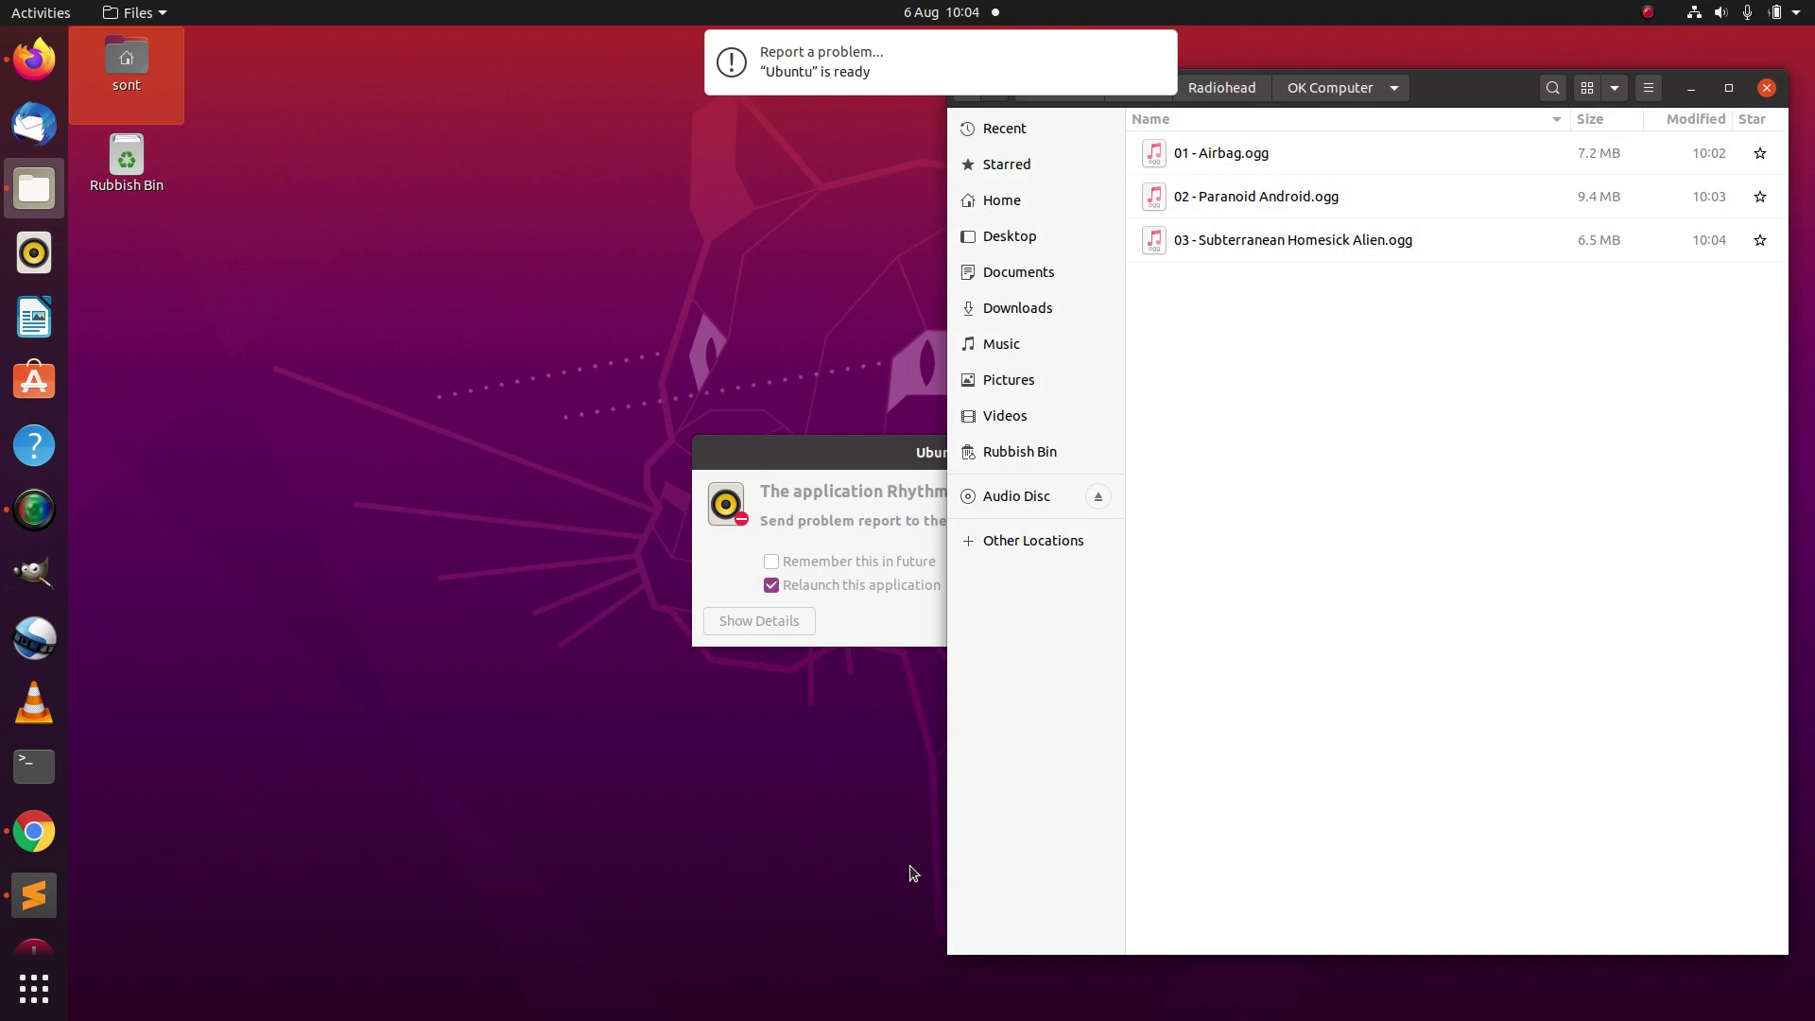
Step: Dismiss the Rhythmbox problem report without sending it and relaunch Rhythmbox
{"action": "left_click", "coordinate": [900, 459]}
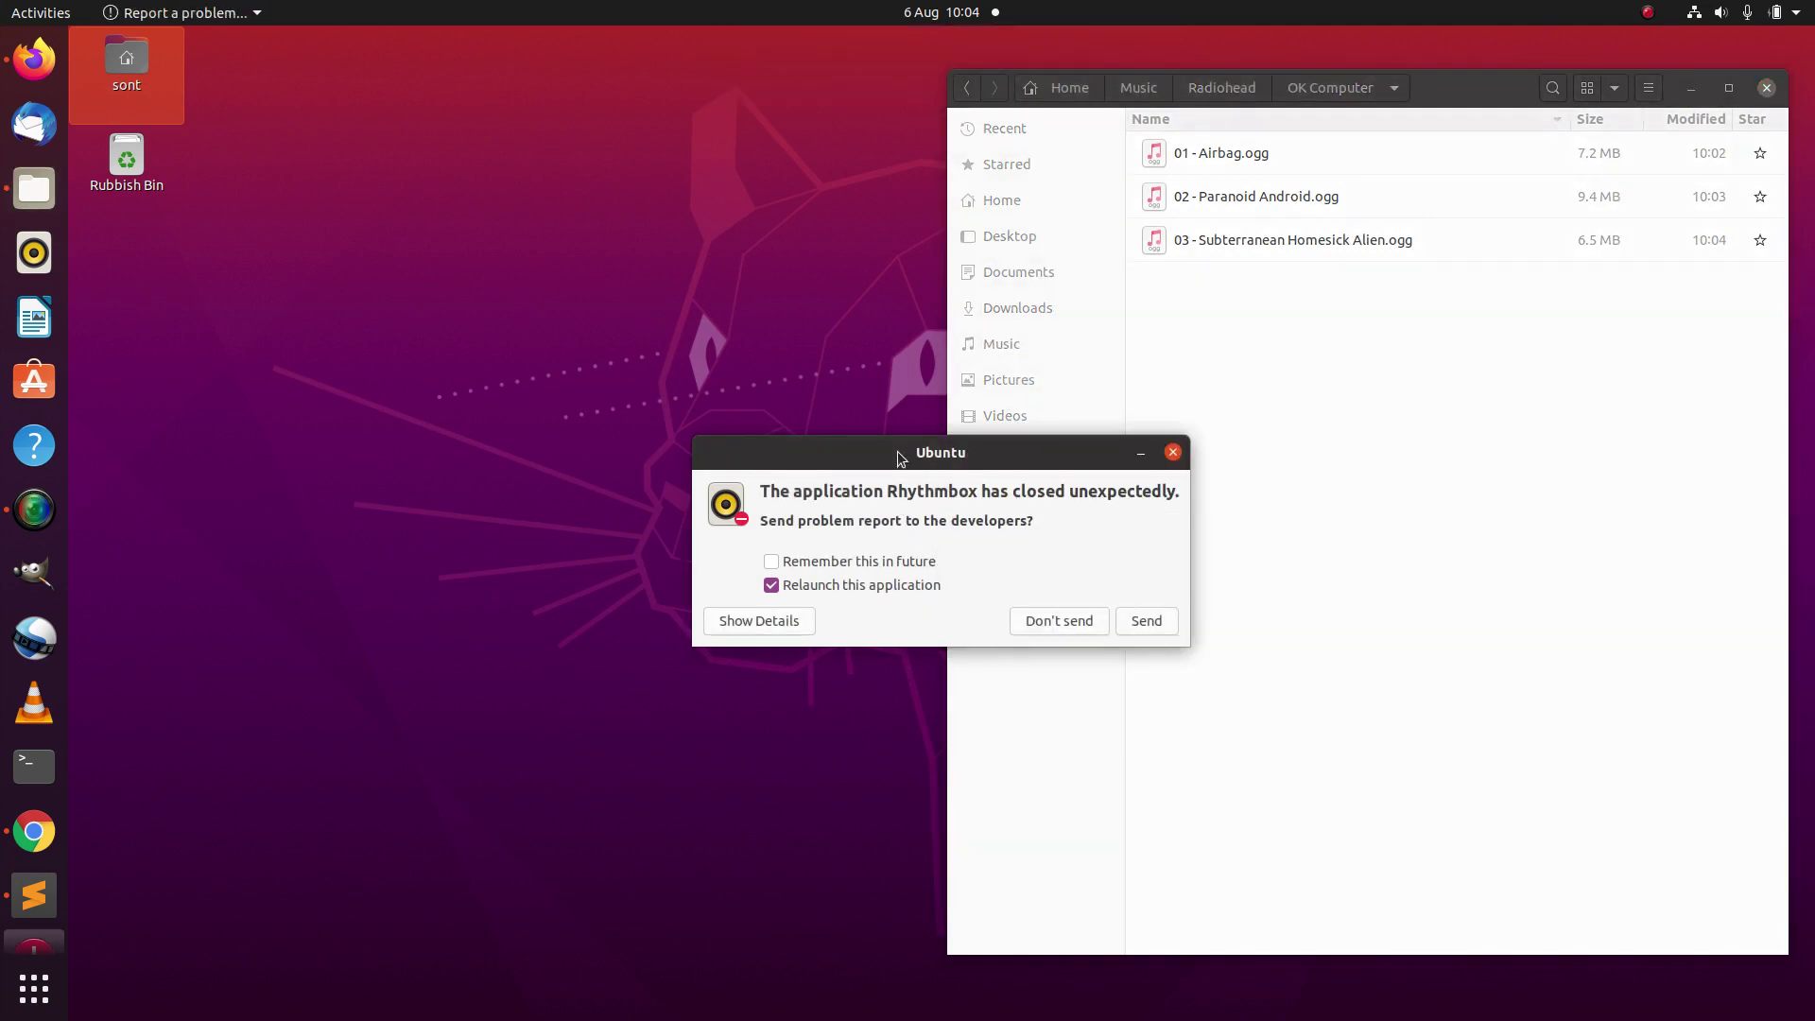
{"action": "left_click", "coordinate": [1060, 621]}
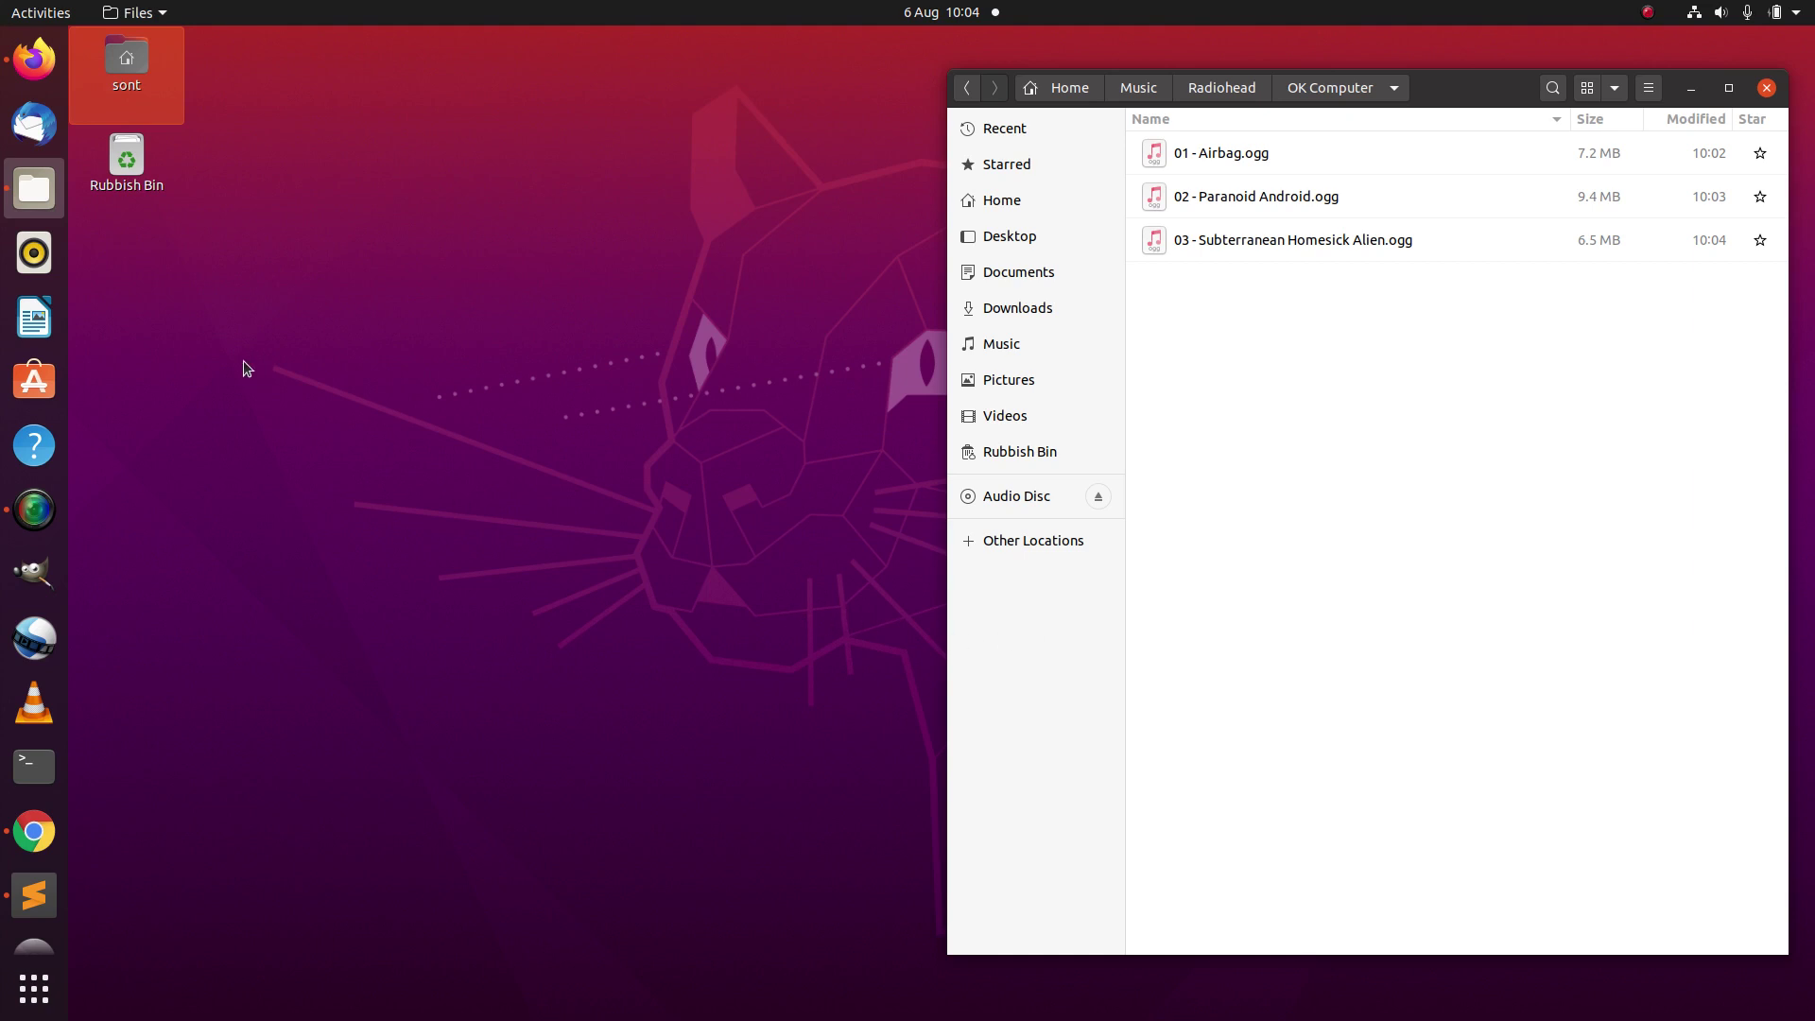
{"action": "left_click", "coordinate": [42, 257]}
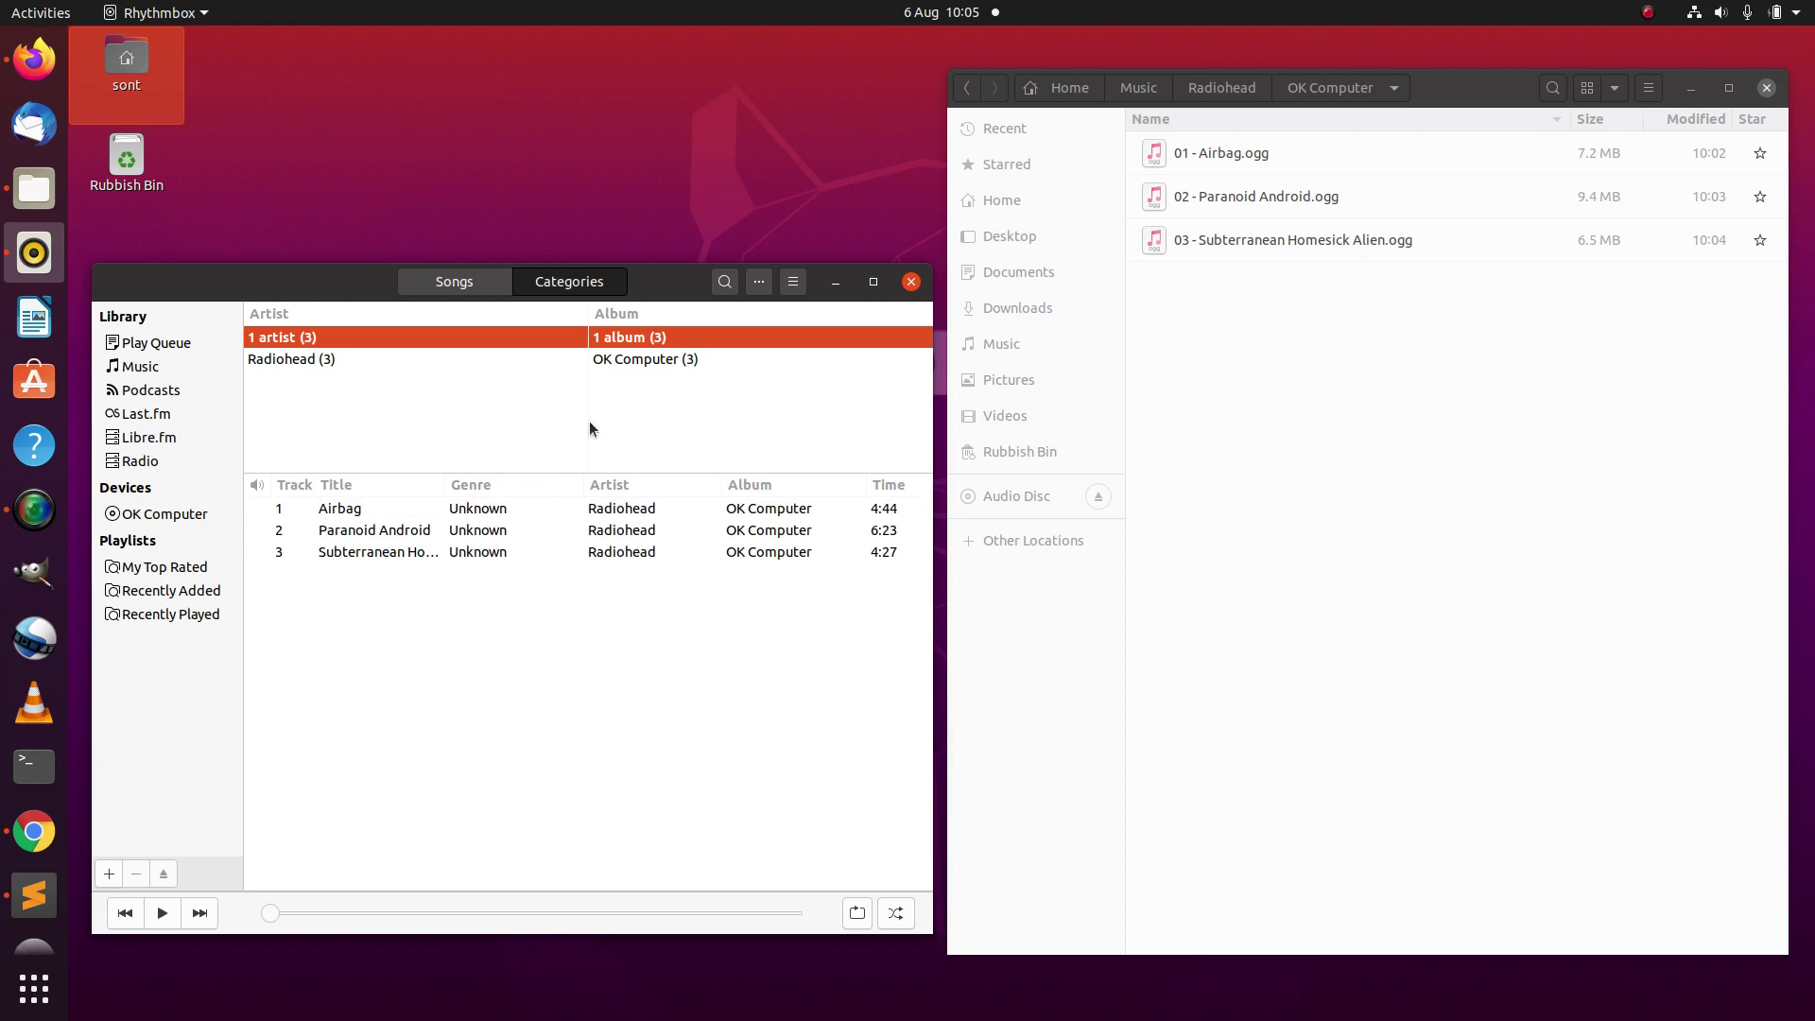
Step: Browse the Rhythmbox library by the artist Radiohead and the album OK Computer, then select the track Airbag
{"action": "left_click", "coordinate": [496, 360]}
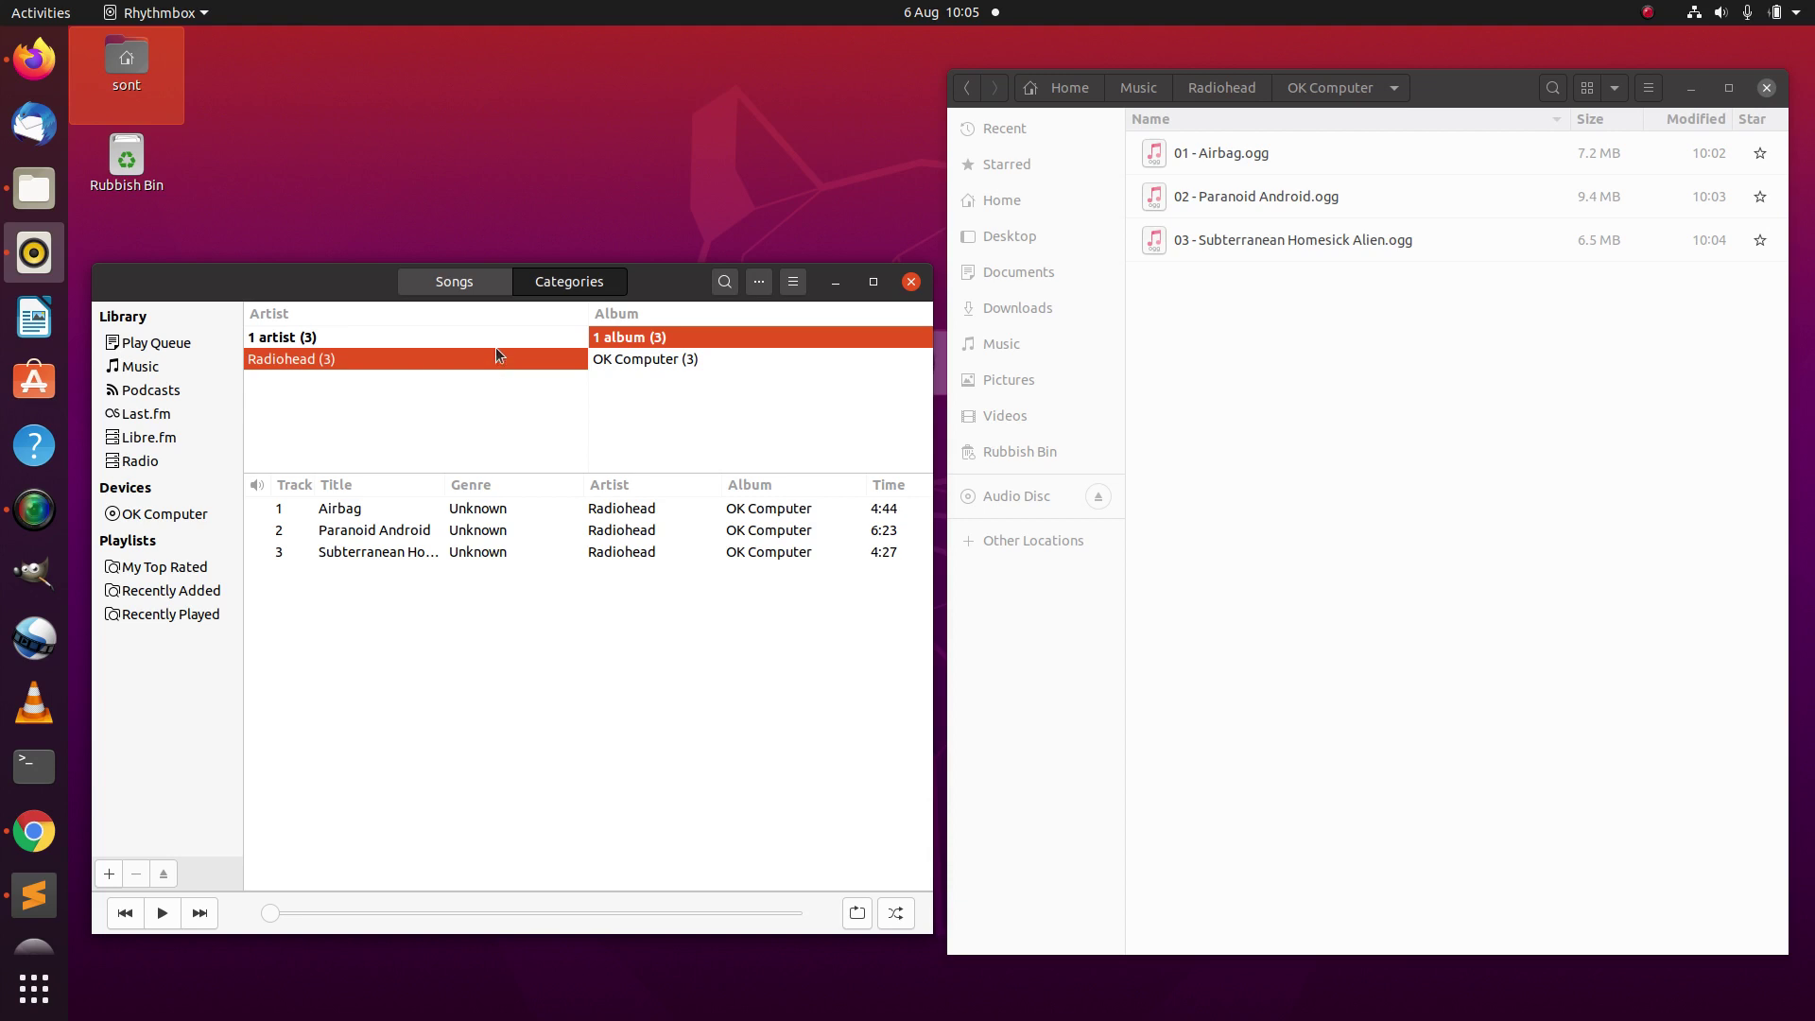
{"action": "left_click", "coordinate": [495, 338]}
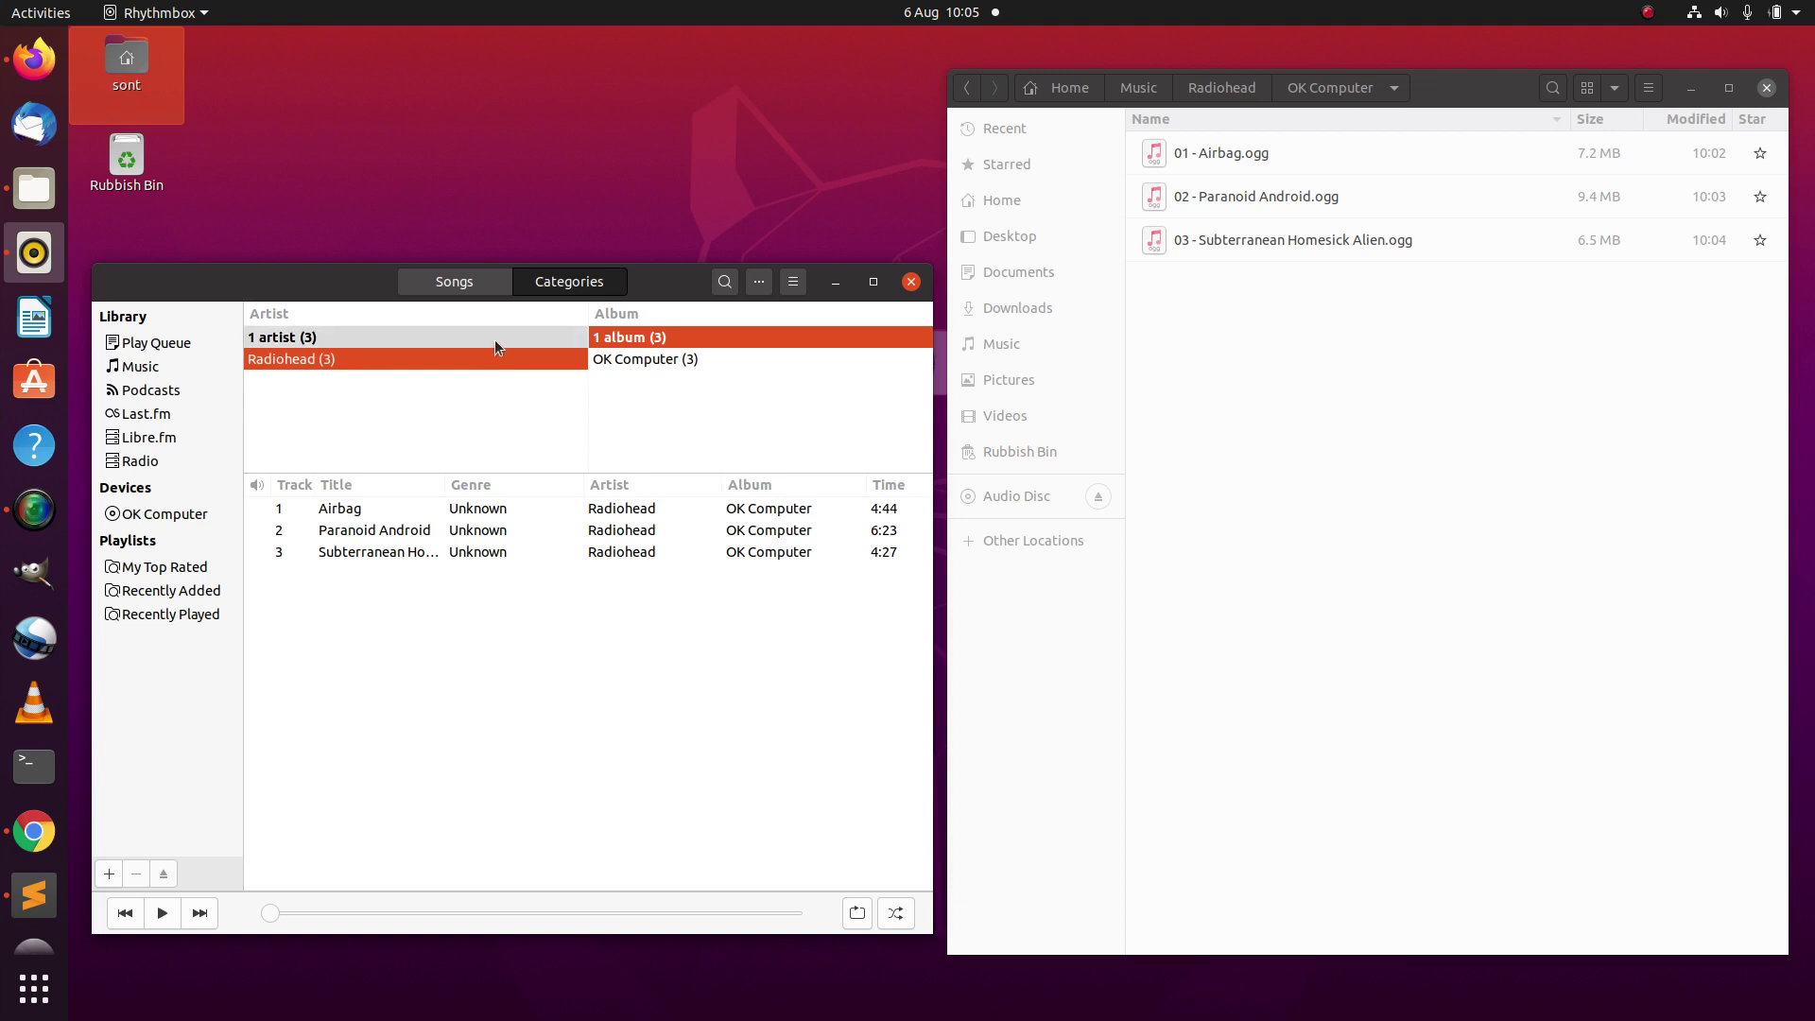
{"action": "left_click", "coordinate": [614, 359]}
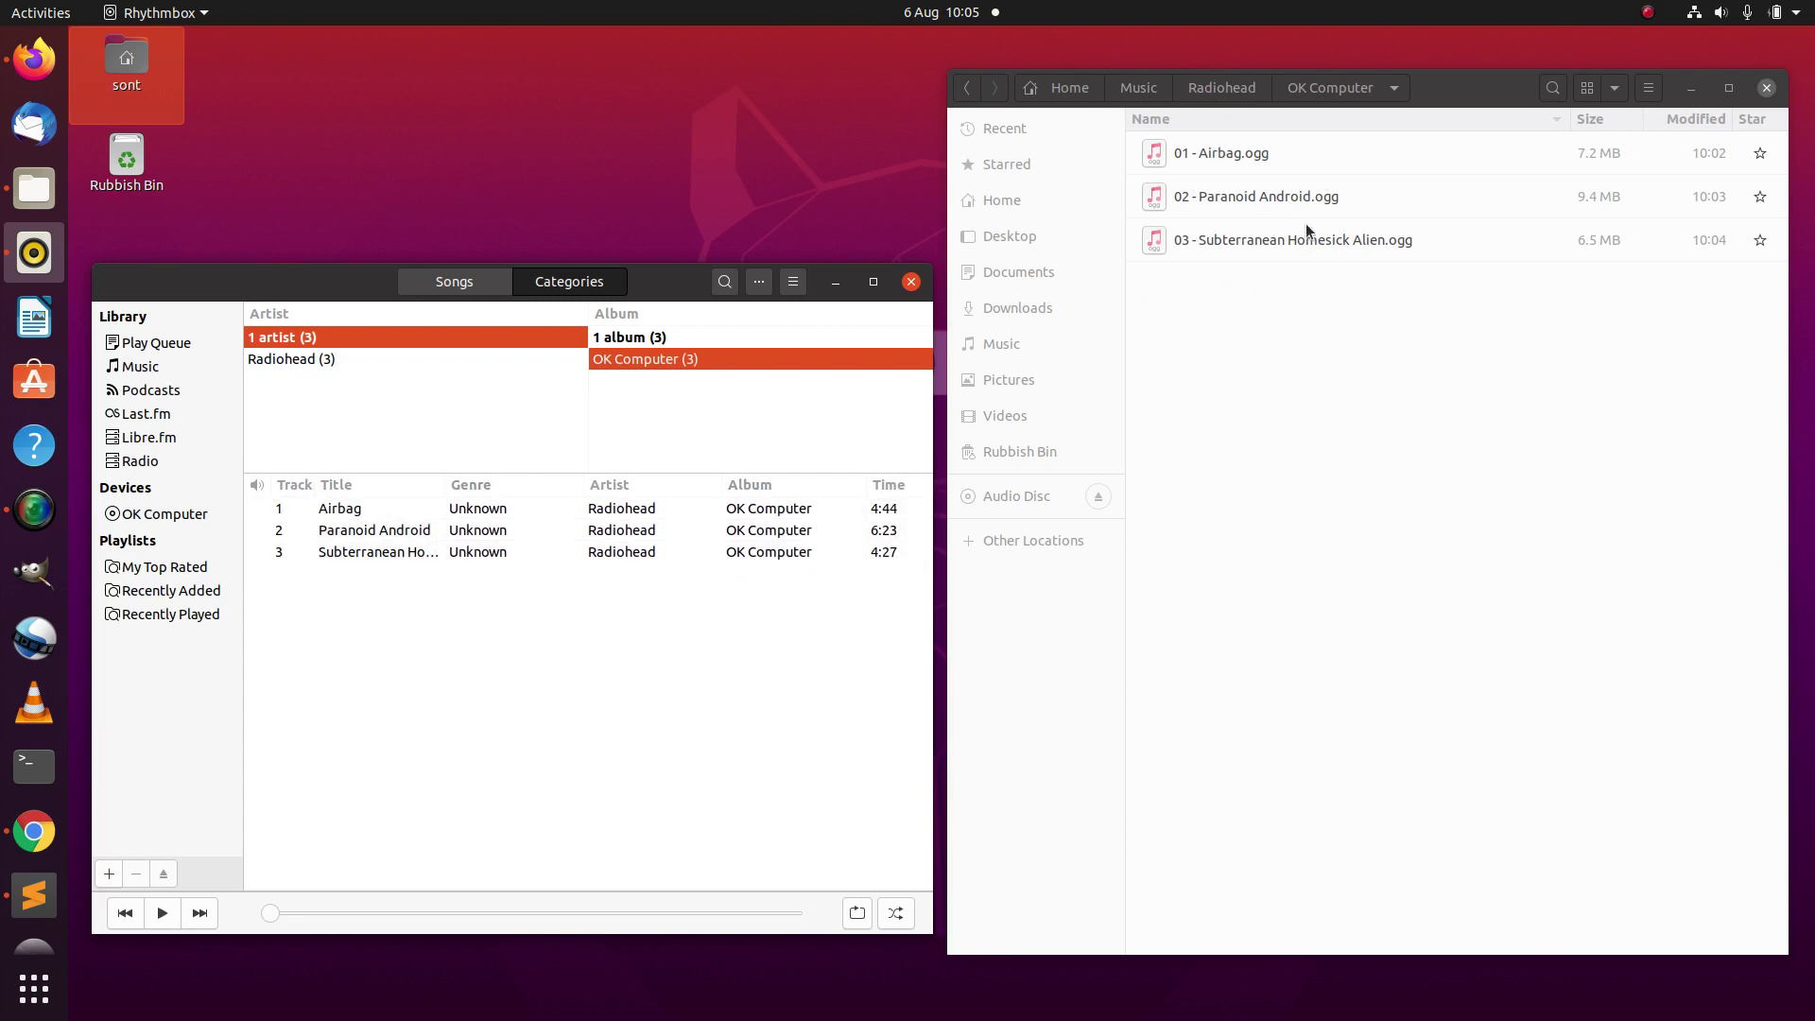
{"action": "left_click", "coordinate": [377, 508]}
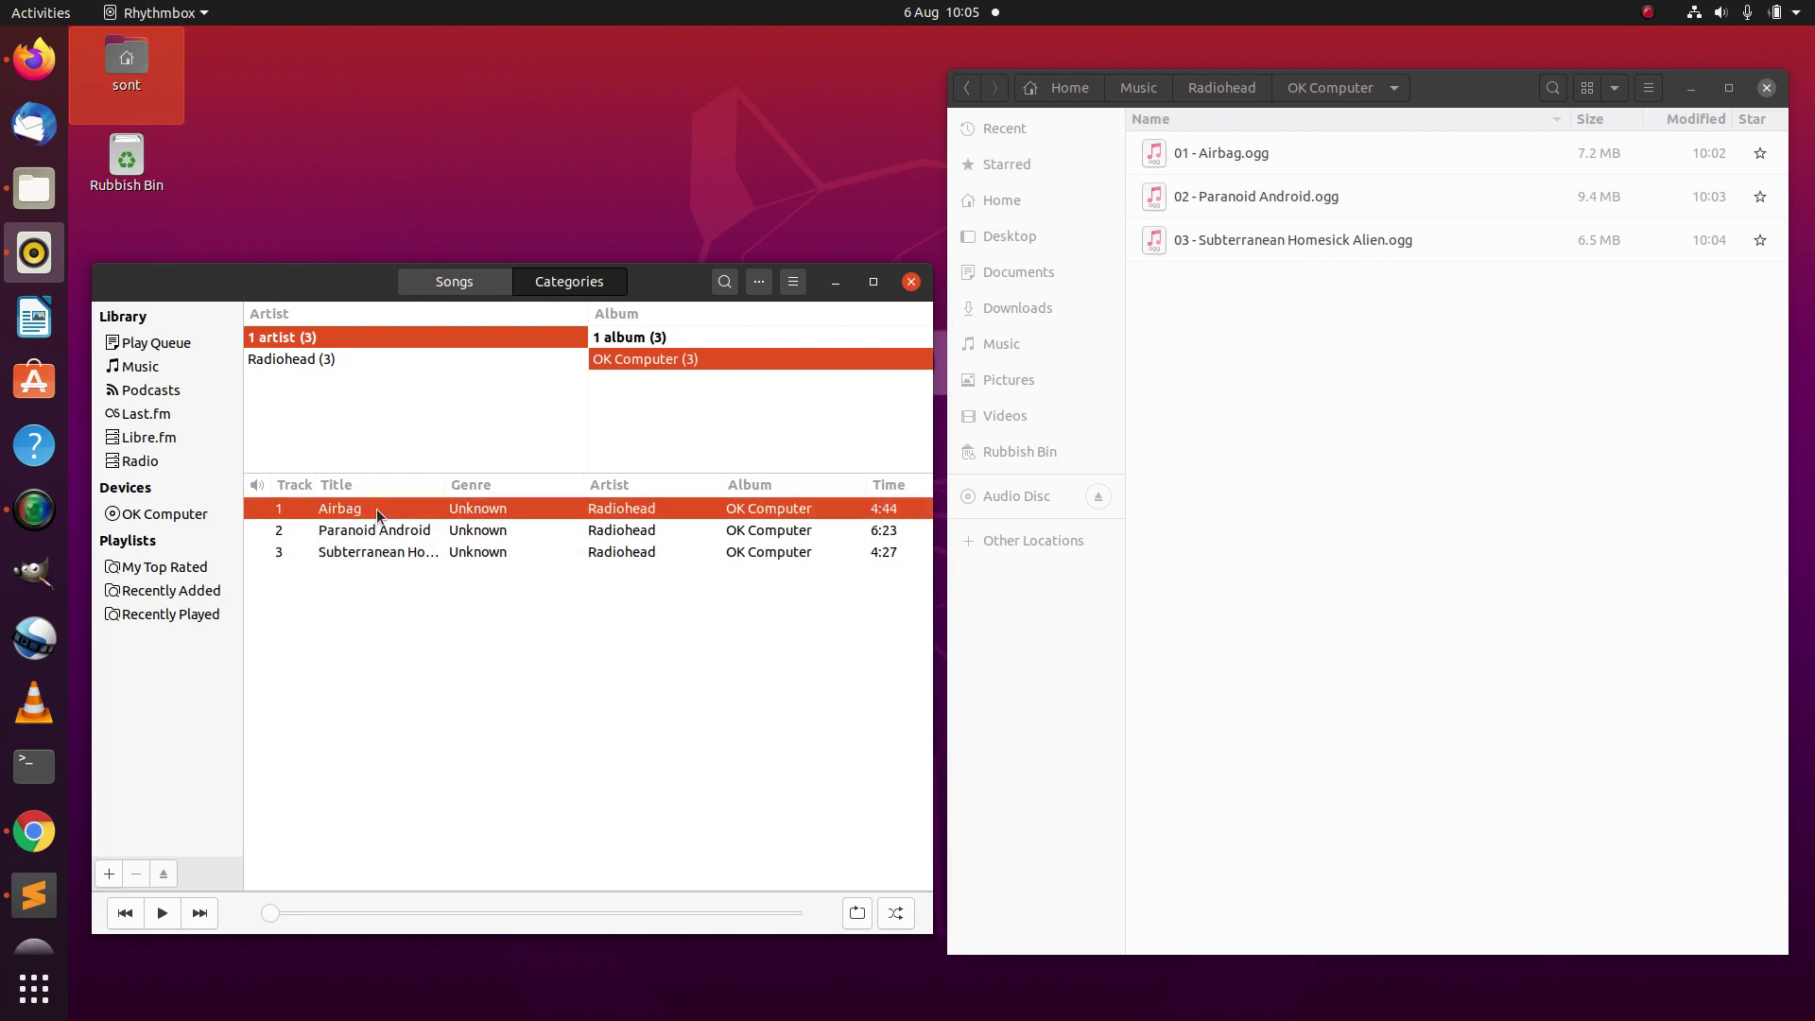
Step: Delete the Airbag, Paranoid Android and Subterranean Homesick Alien .ogg files from the OK Computer folder
{"action": "left_click", "coordinate": [1272, 414]}
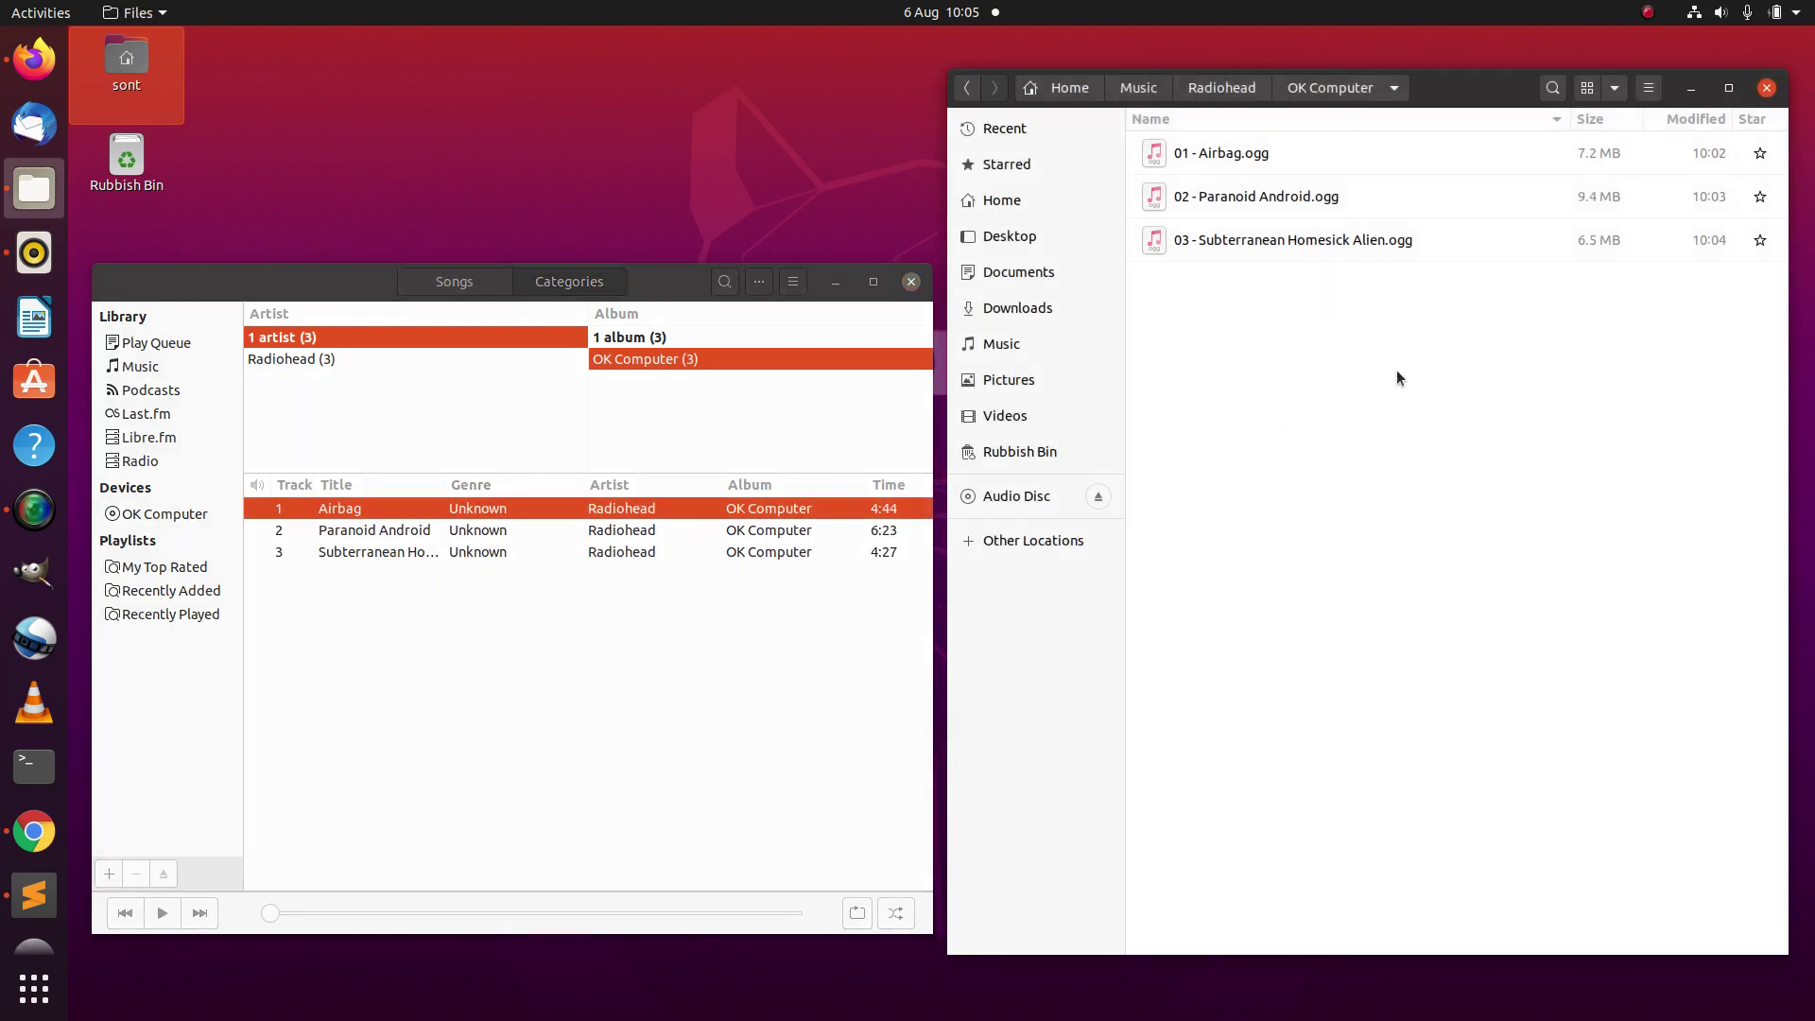
{"action": "left_click", "coordinate": [1187, 157]}
{"action": "left_click", "coordinate": [1224, 236], "text": "shift"}
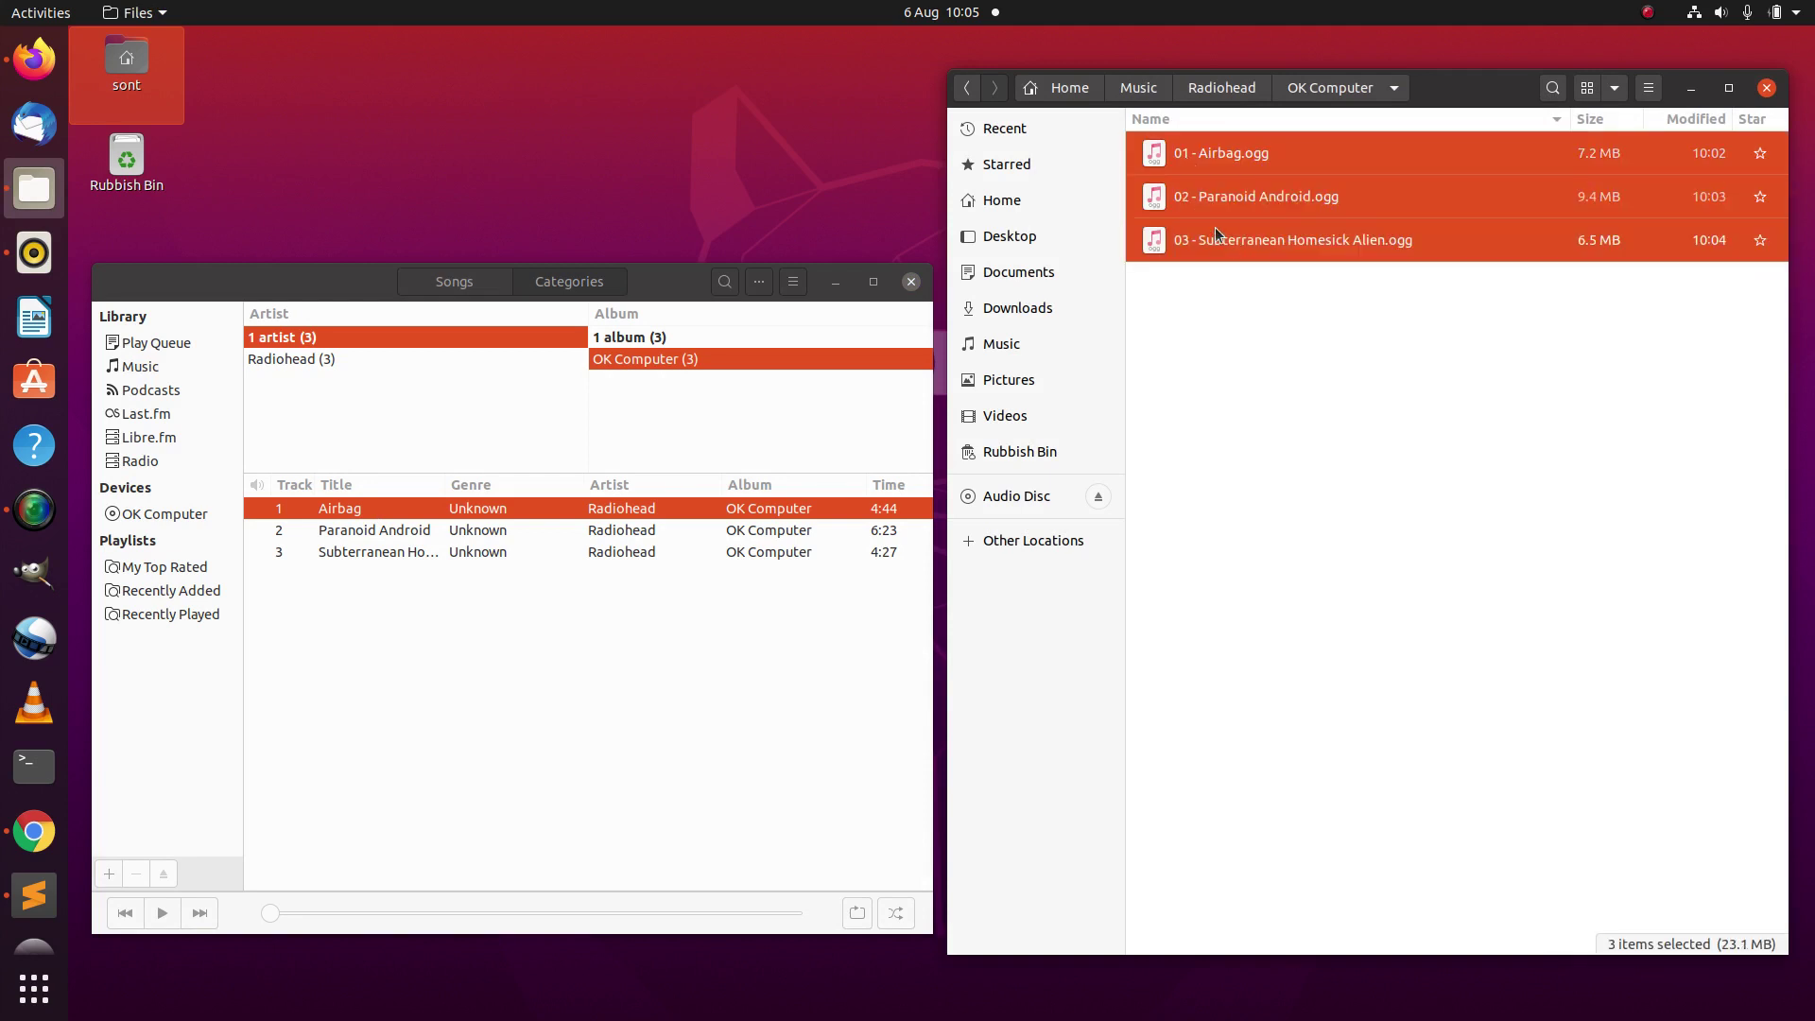
{"action": "right_click", "coordinate": [1236, 240]}
{"action": "key", "text": "Delete"}
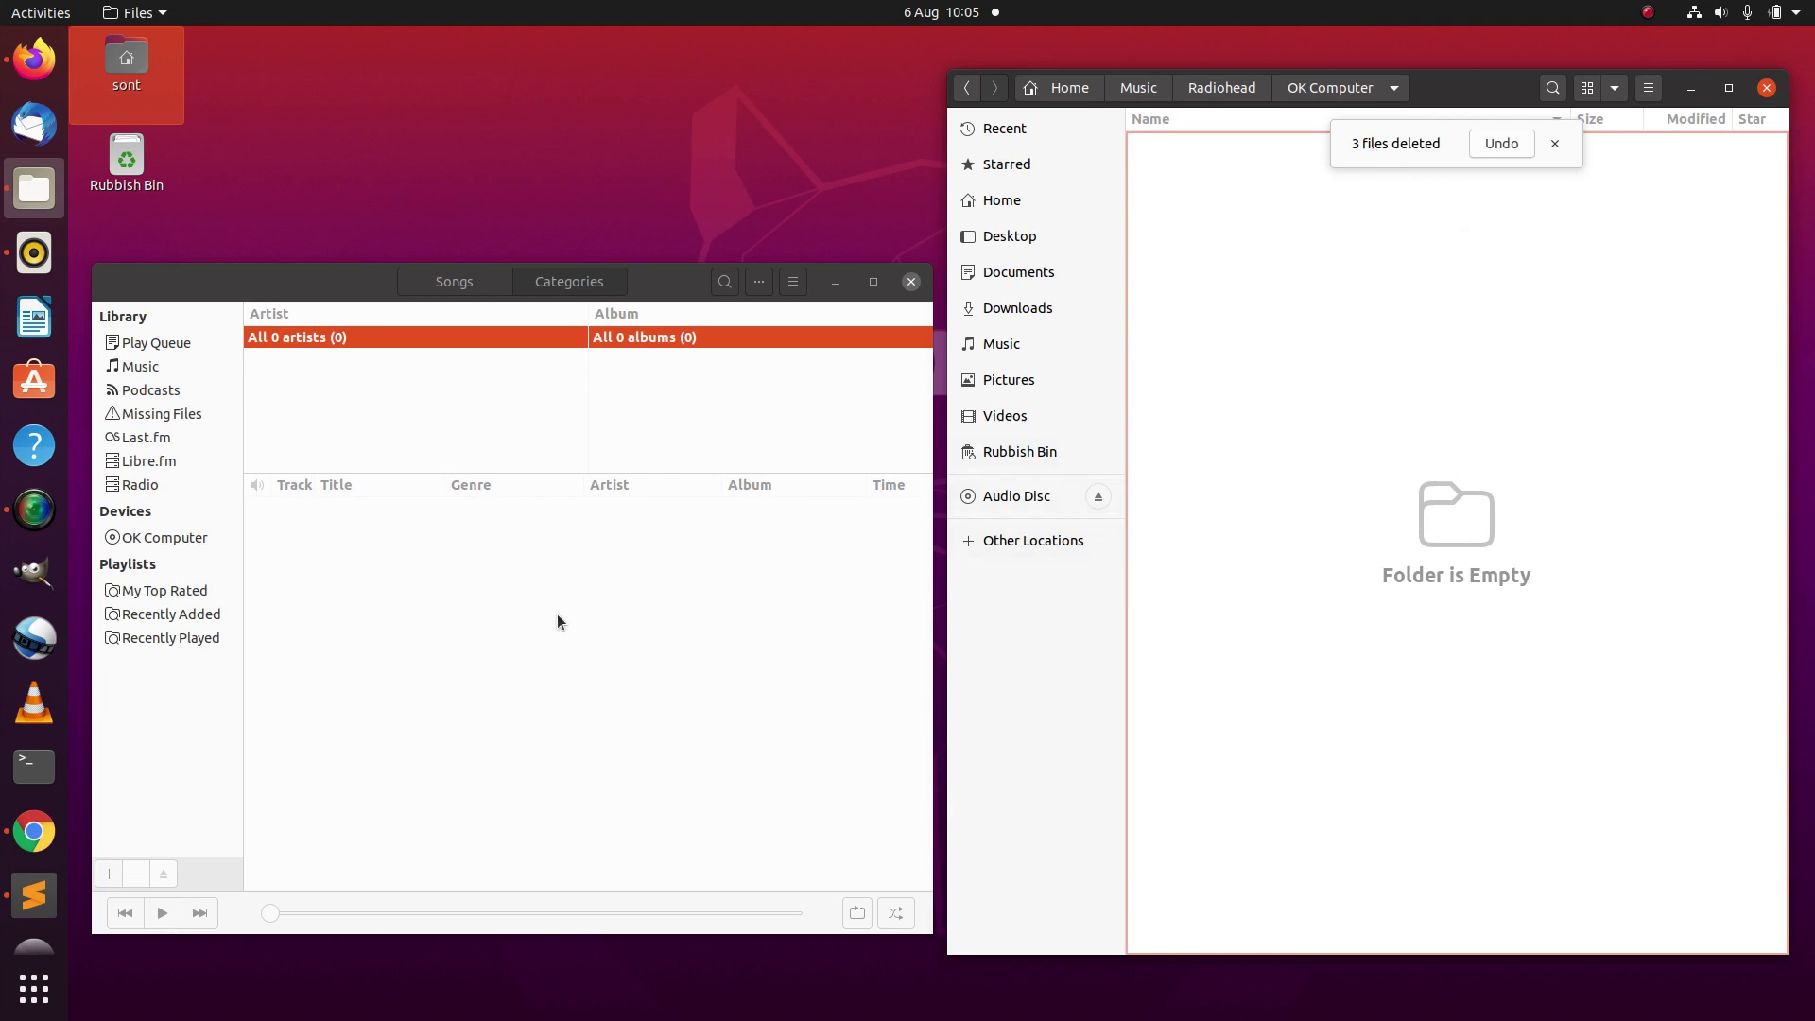
Step: Show the OK Computer disc in Rhythmbox and check the preferred format in the music library preferences
{"action": "left_click", "coordinate": [180, 538]}
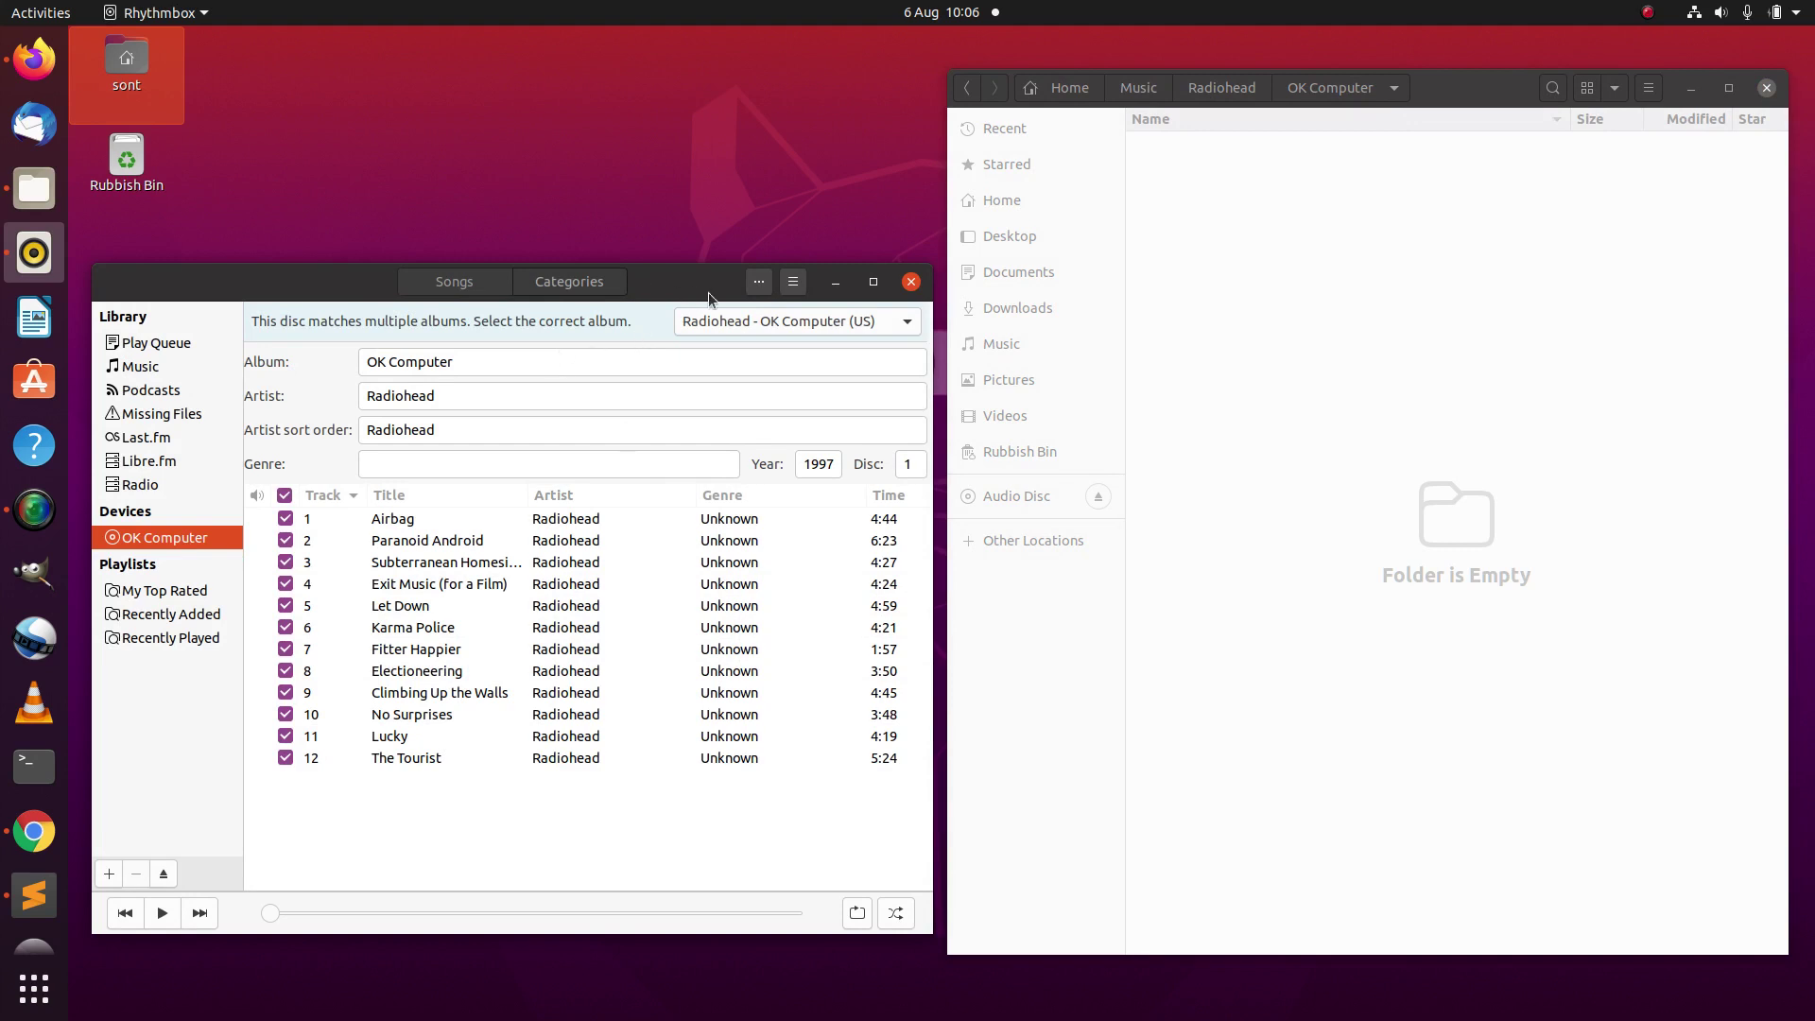
{"action": "left_click", "coordinate": [793, 282]}
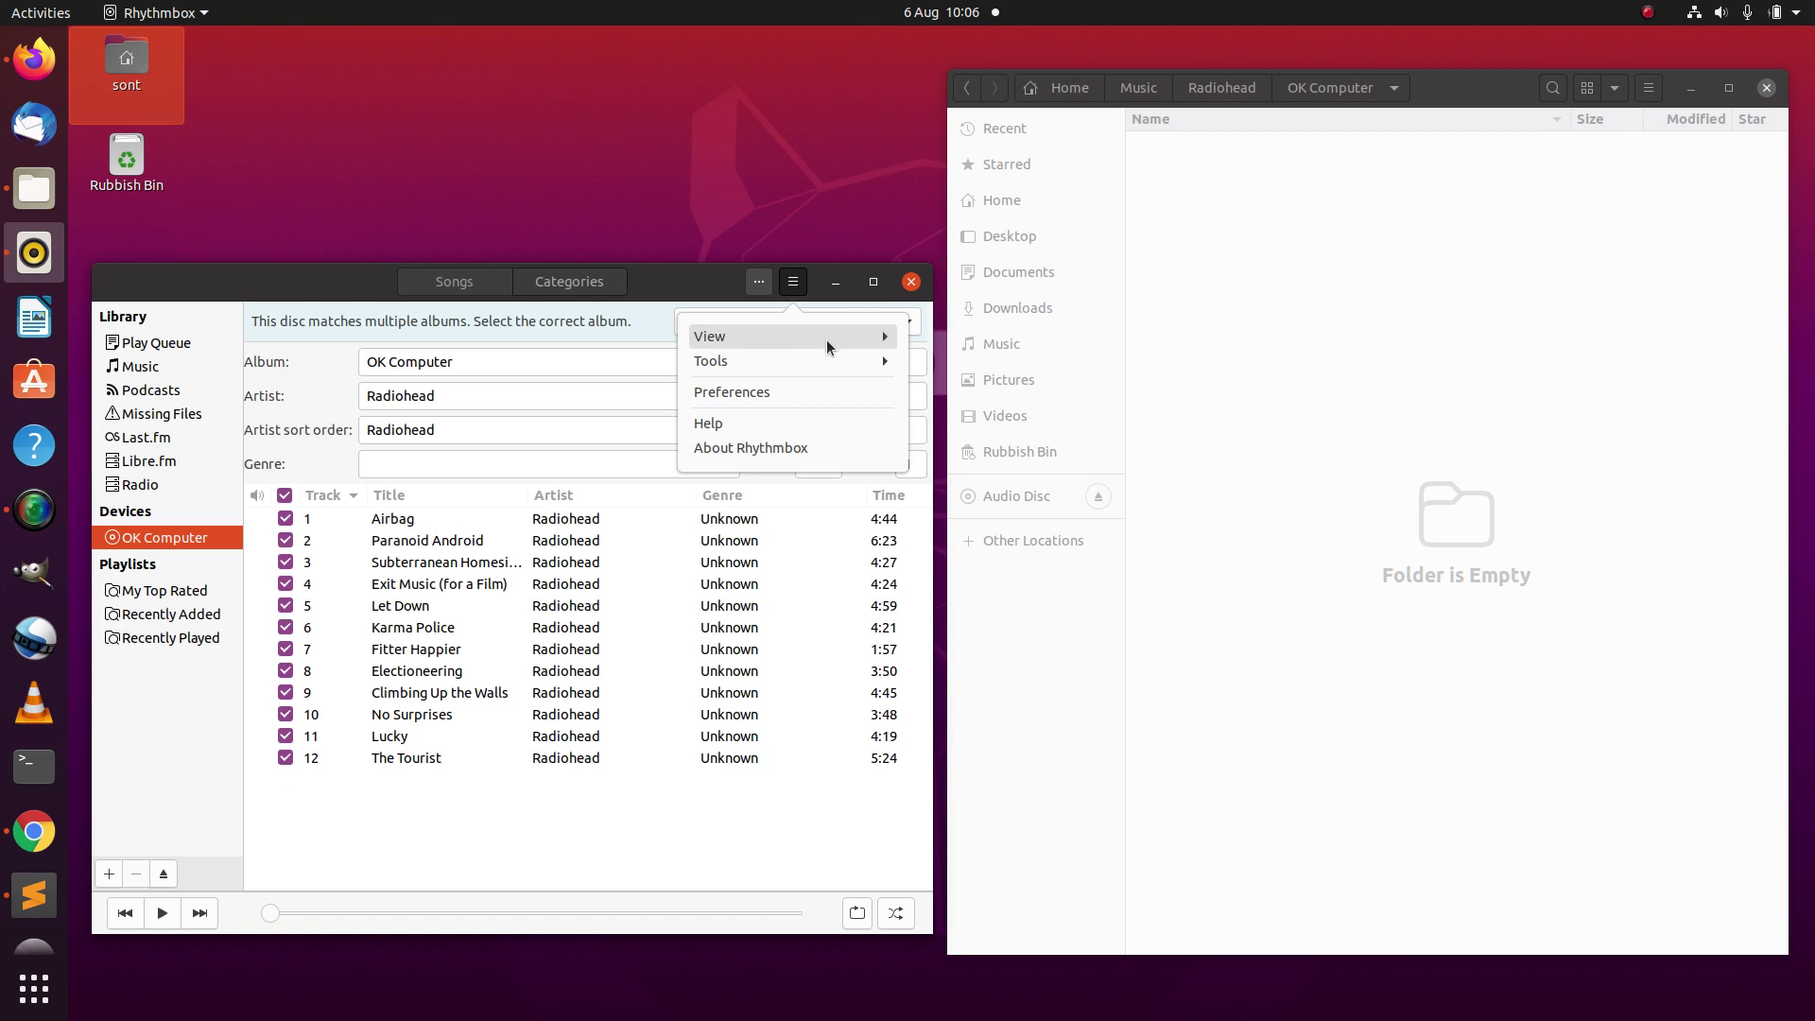
{"action": "left_click", "coordinate": [792, 405]}
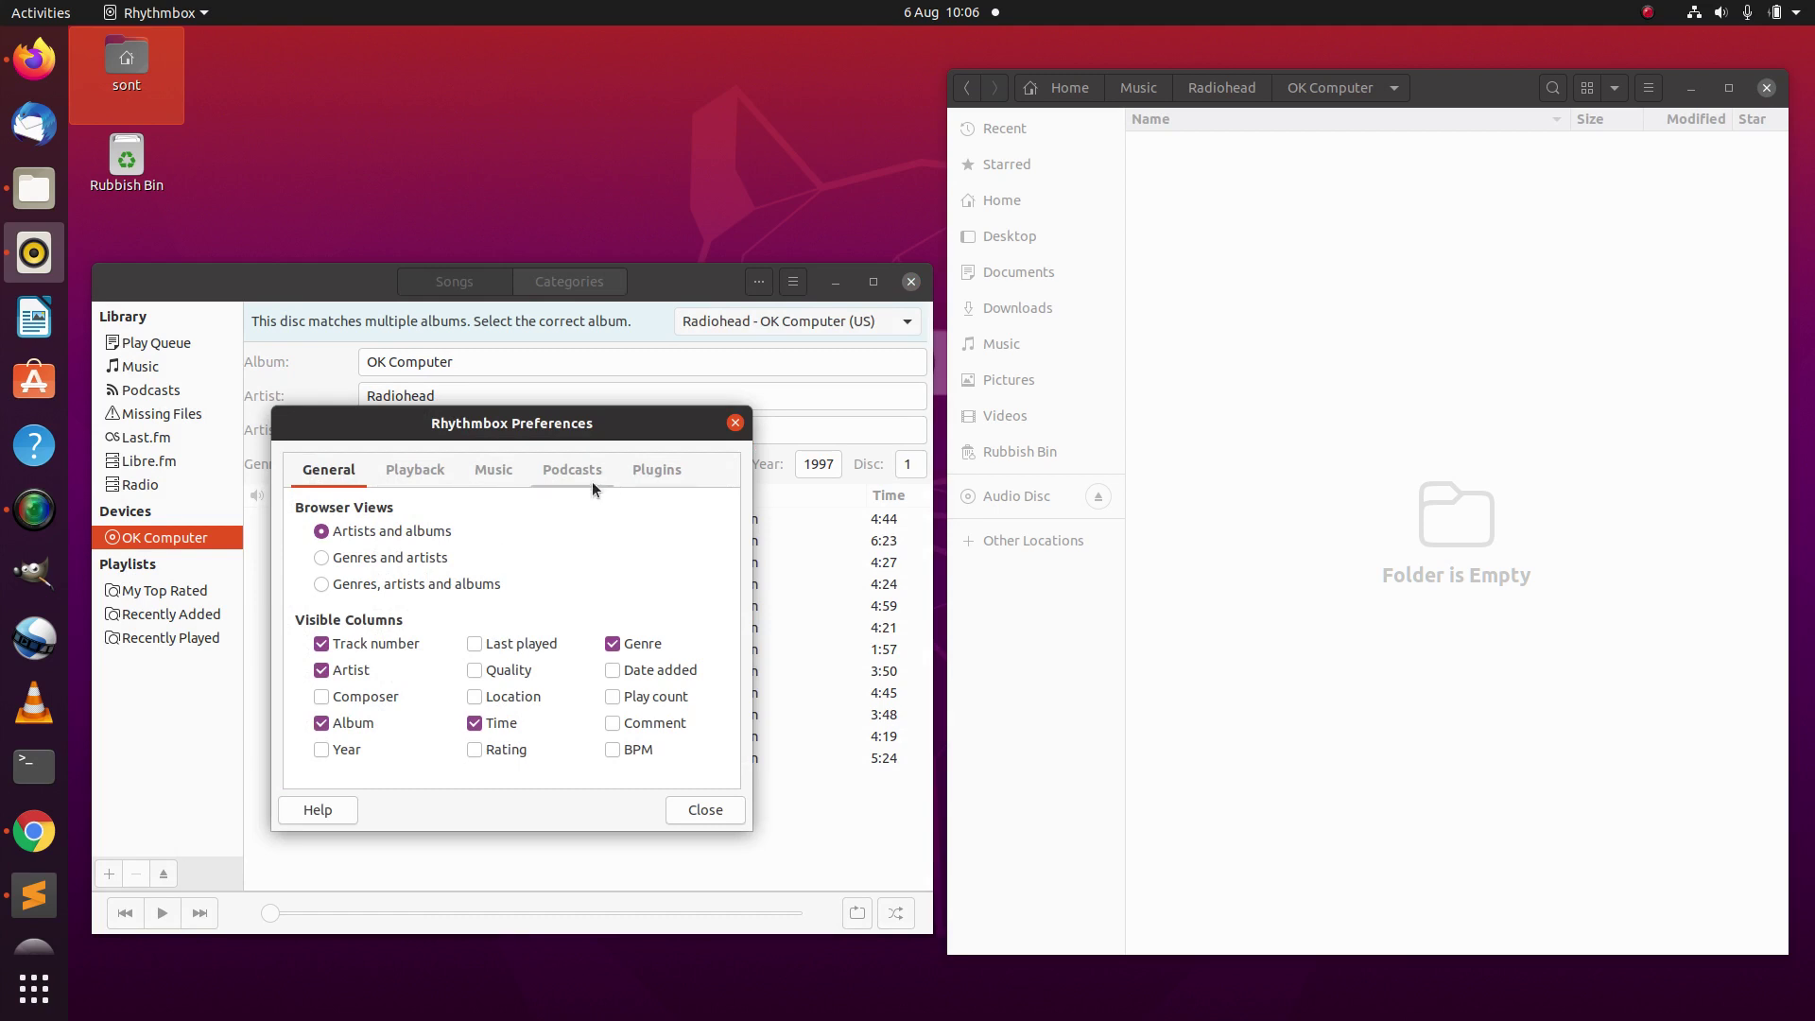
{"action": "left_click", "coordinate": [422, 467]}
{"action": "left_click", "coordinate": [503, 472]}
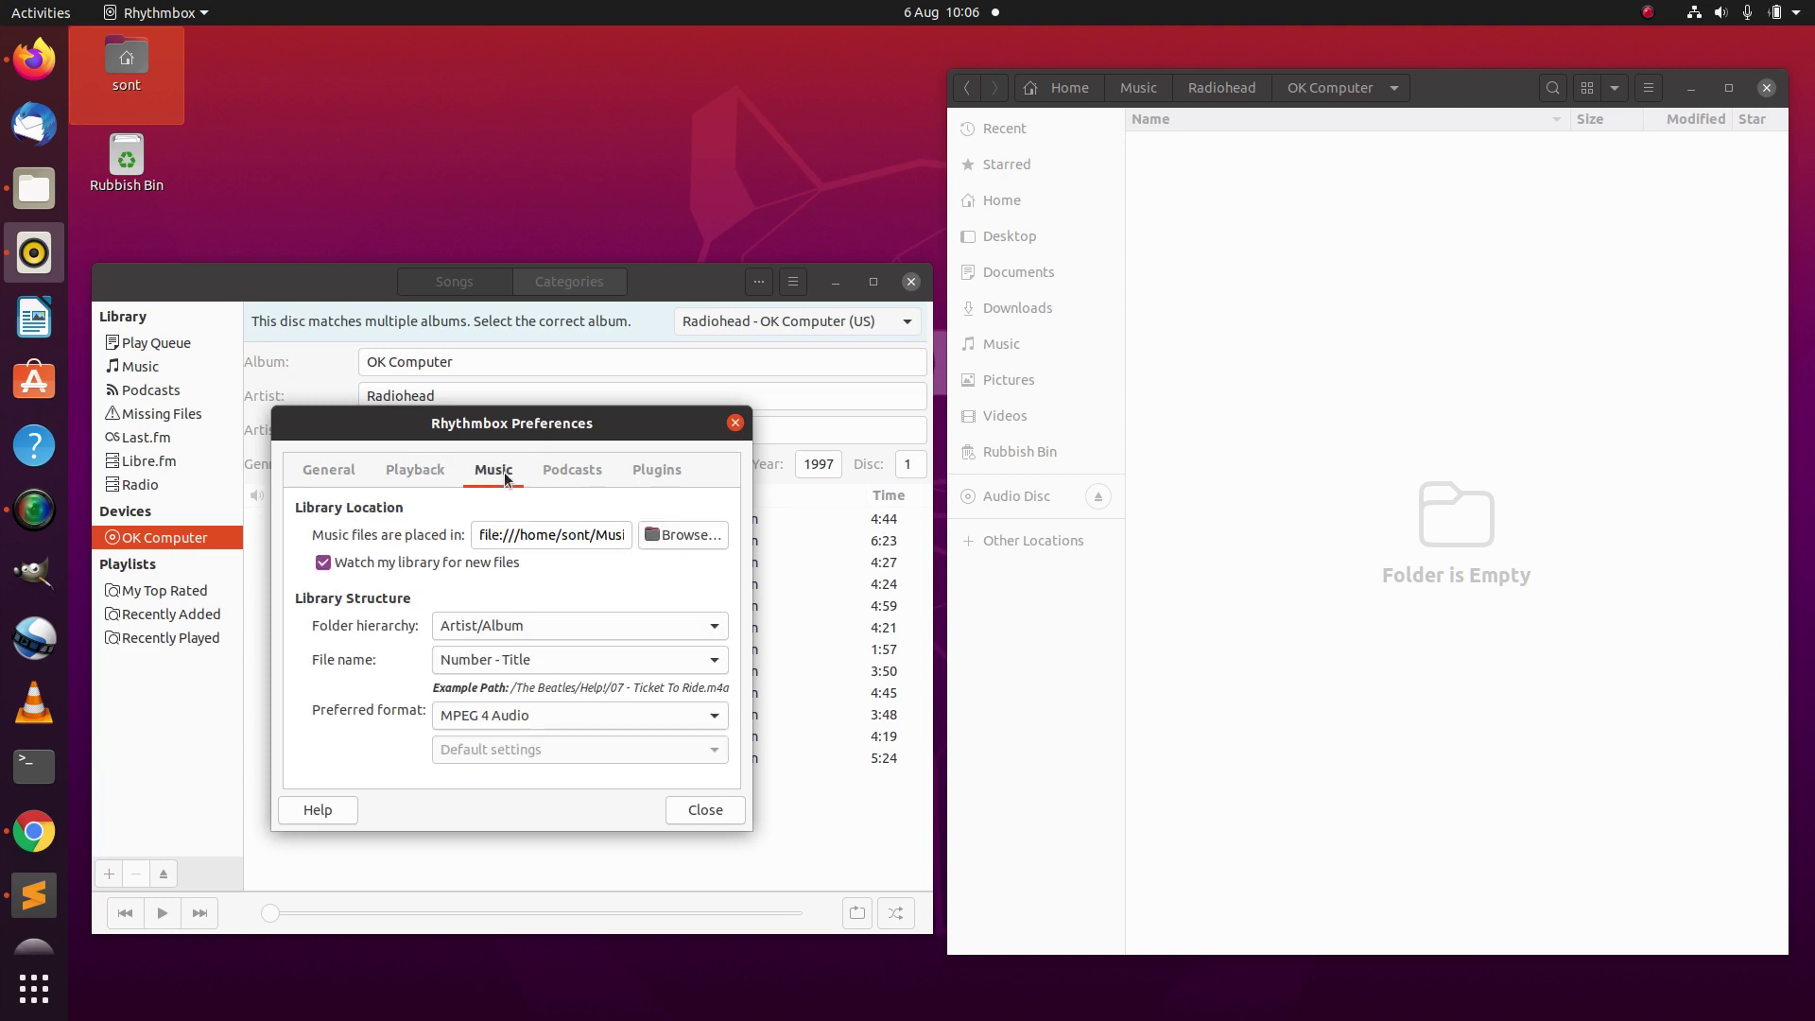
Step: Check the podcast and plugin preferences and close the preferences window
{"action": "left_click", "coordinate": [566, 482]}
{"action": "left_click", "coordinate": [643, 482]}
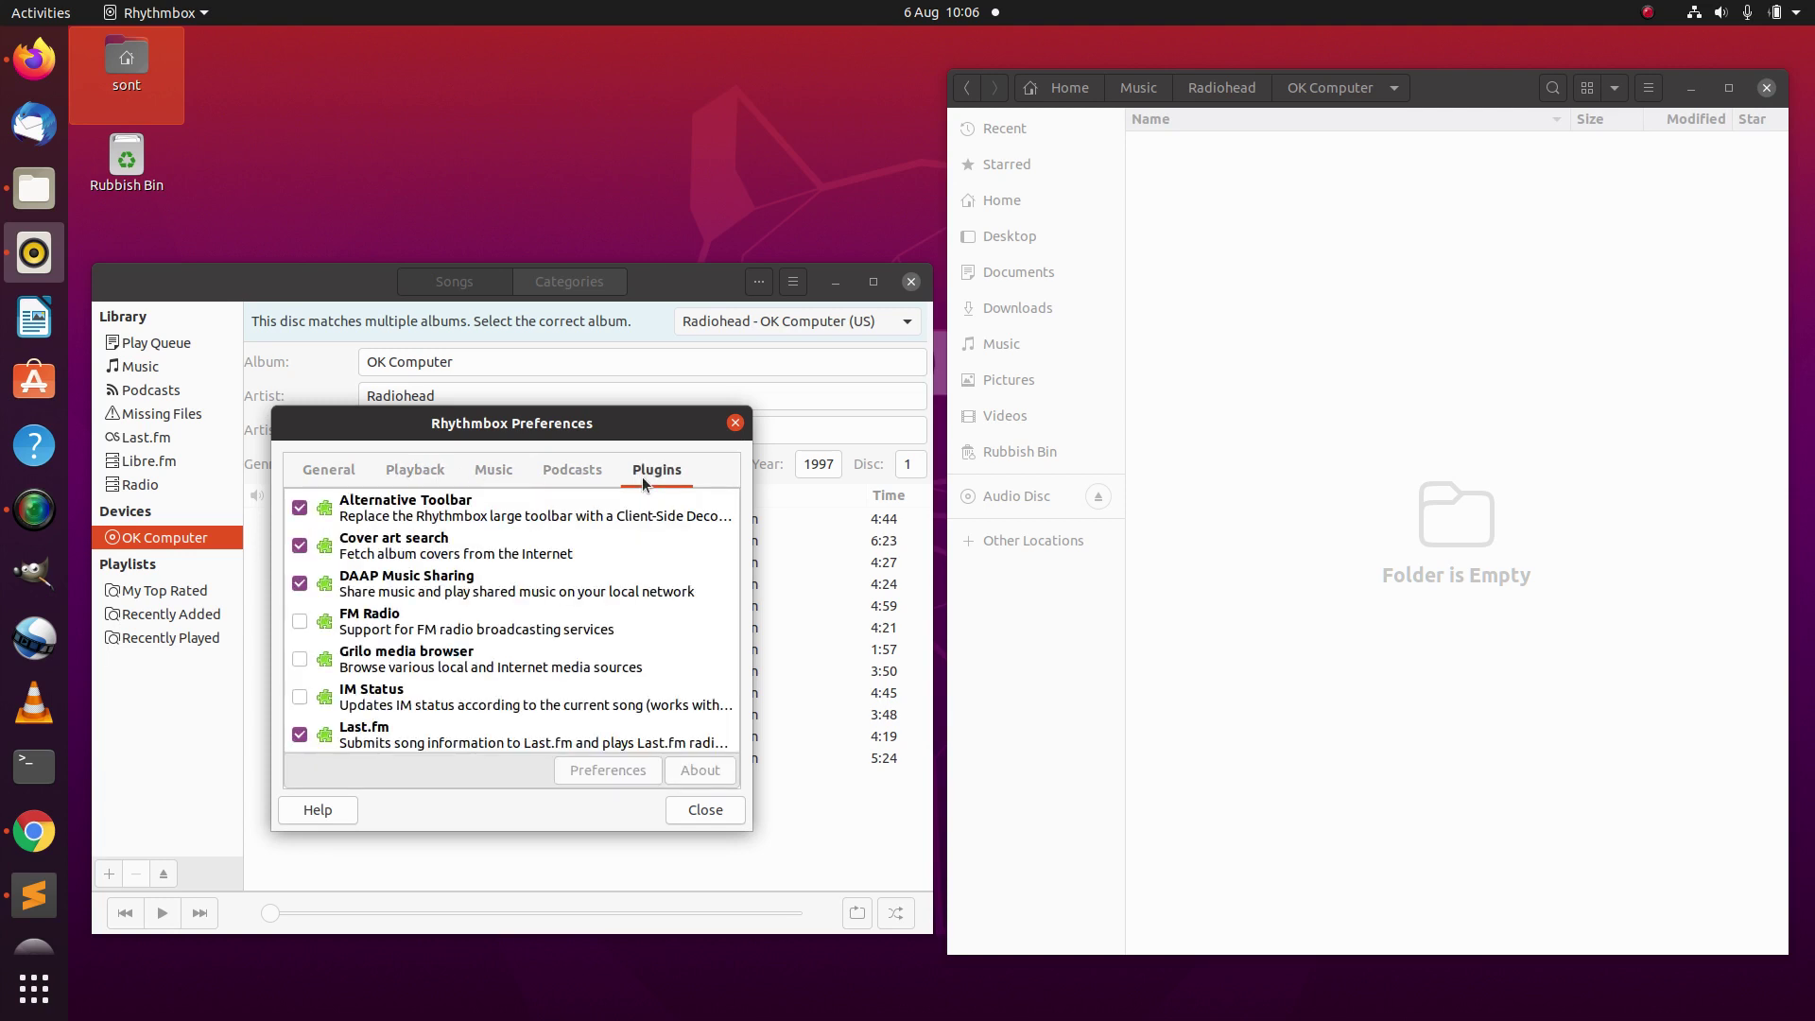
{"action": "left_click", "coordinate": [734, 423]}
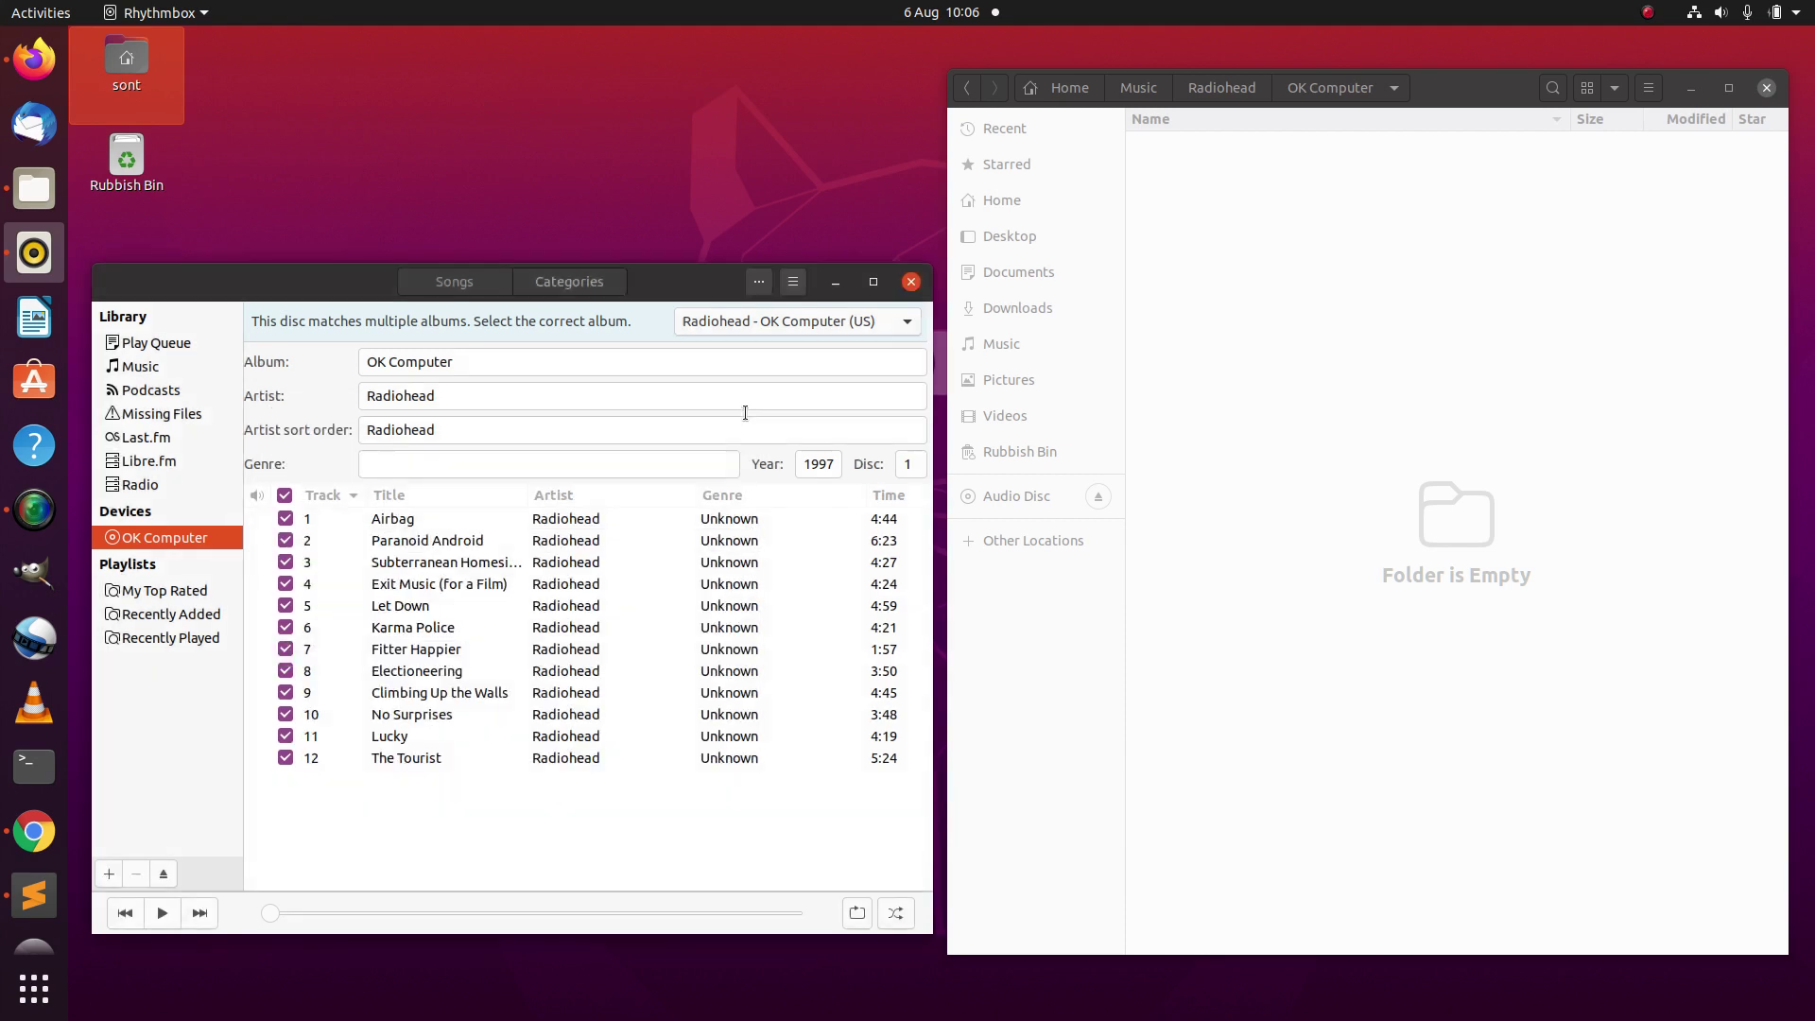
Step: Show the source toolbar and choose Radiohead - OK Computer (GB) as the album match for the disc
{"action": "left_click", "coordinate": [791, 282]}
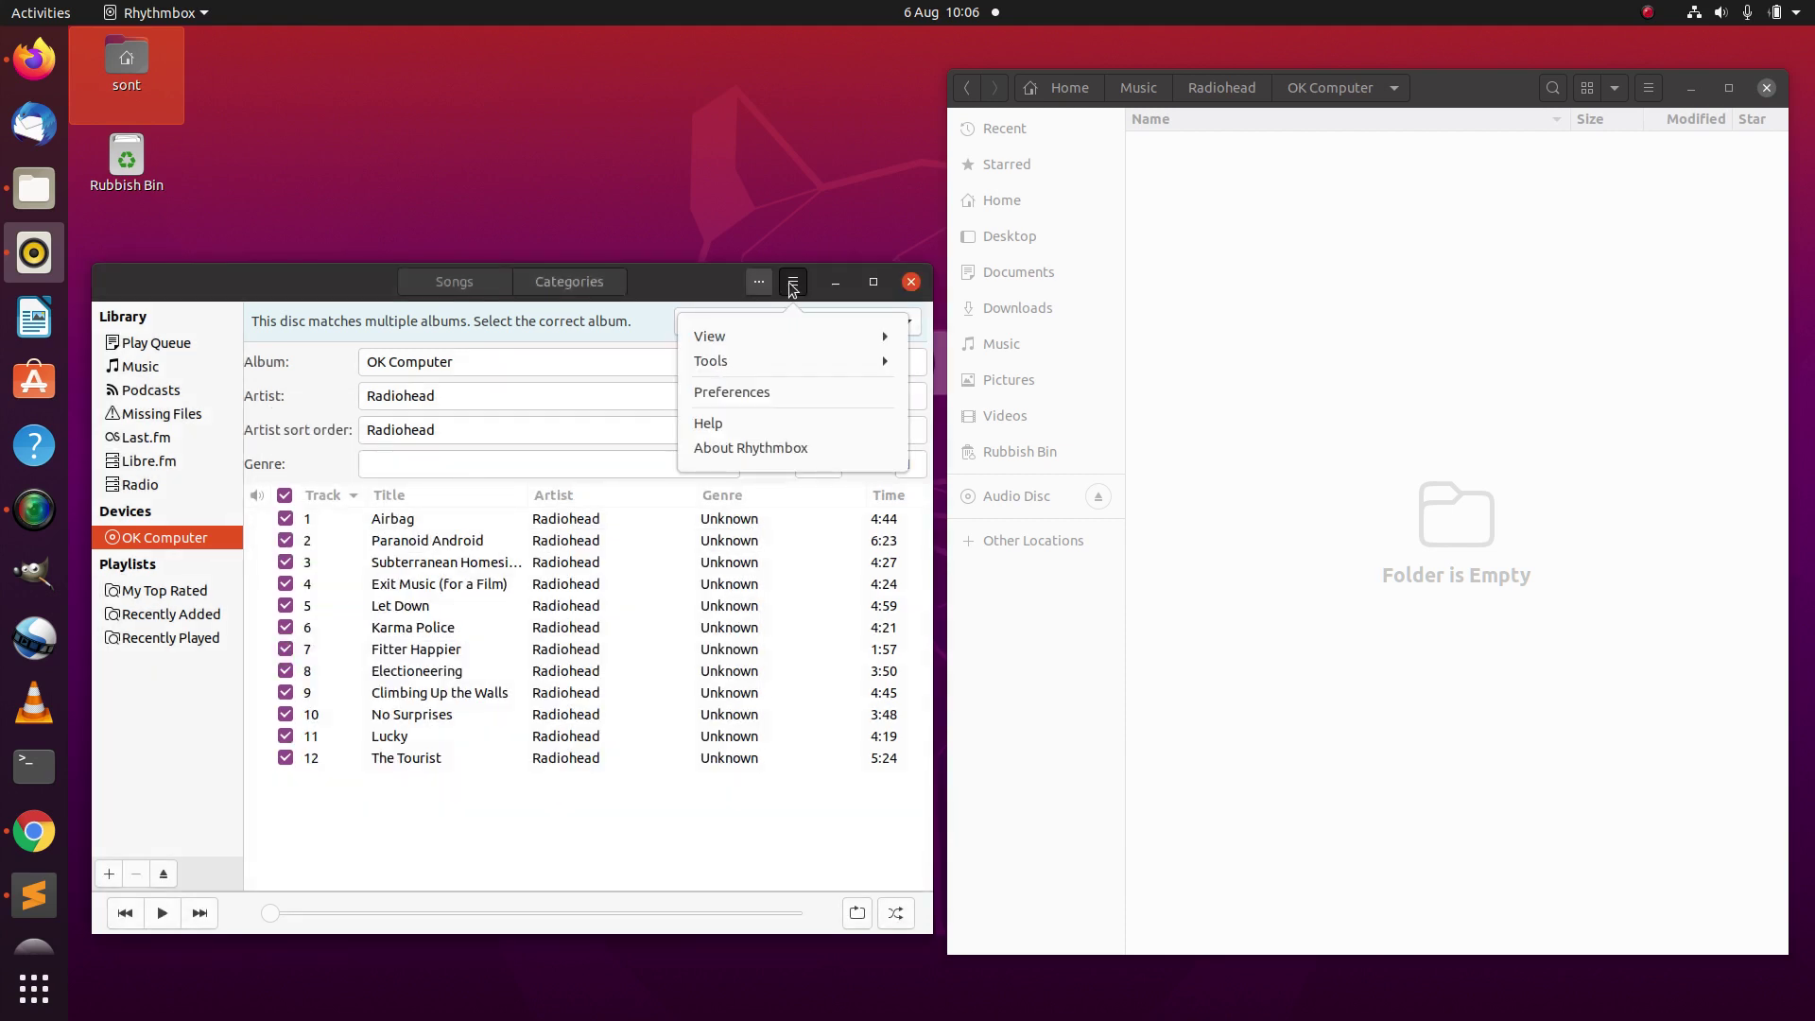
{"action": "left_click", "coordinate": [828, 338]}
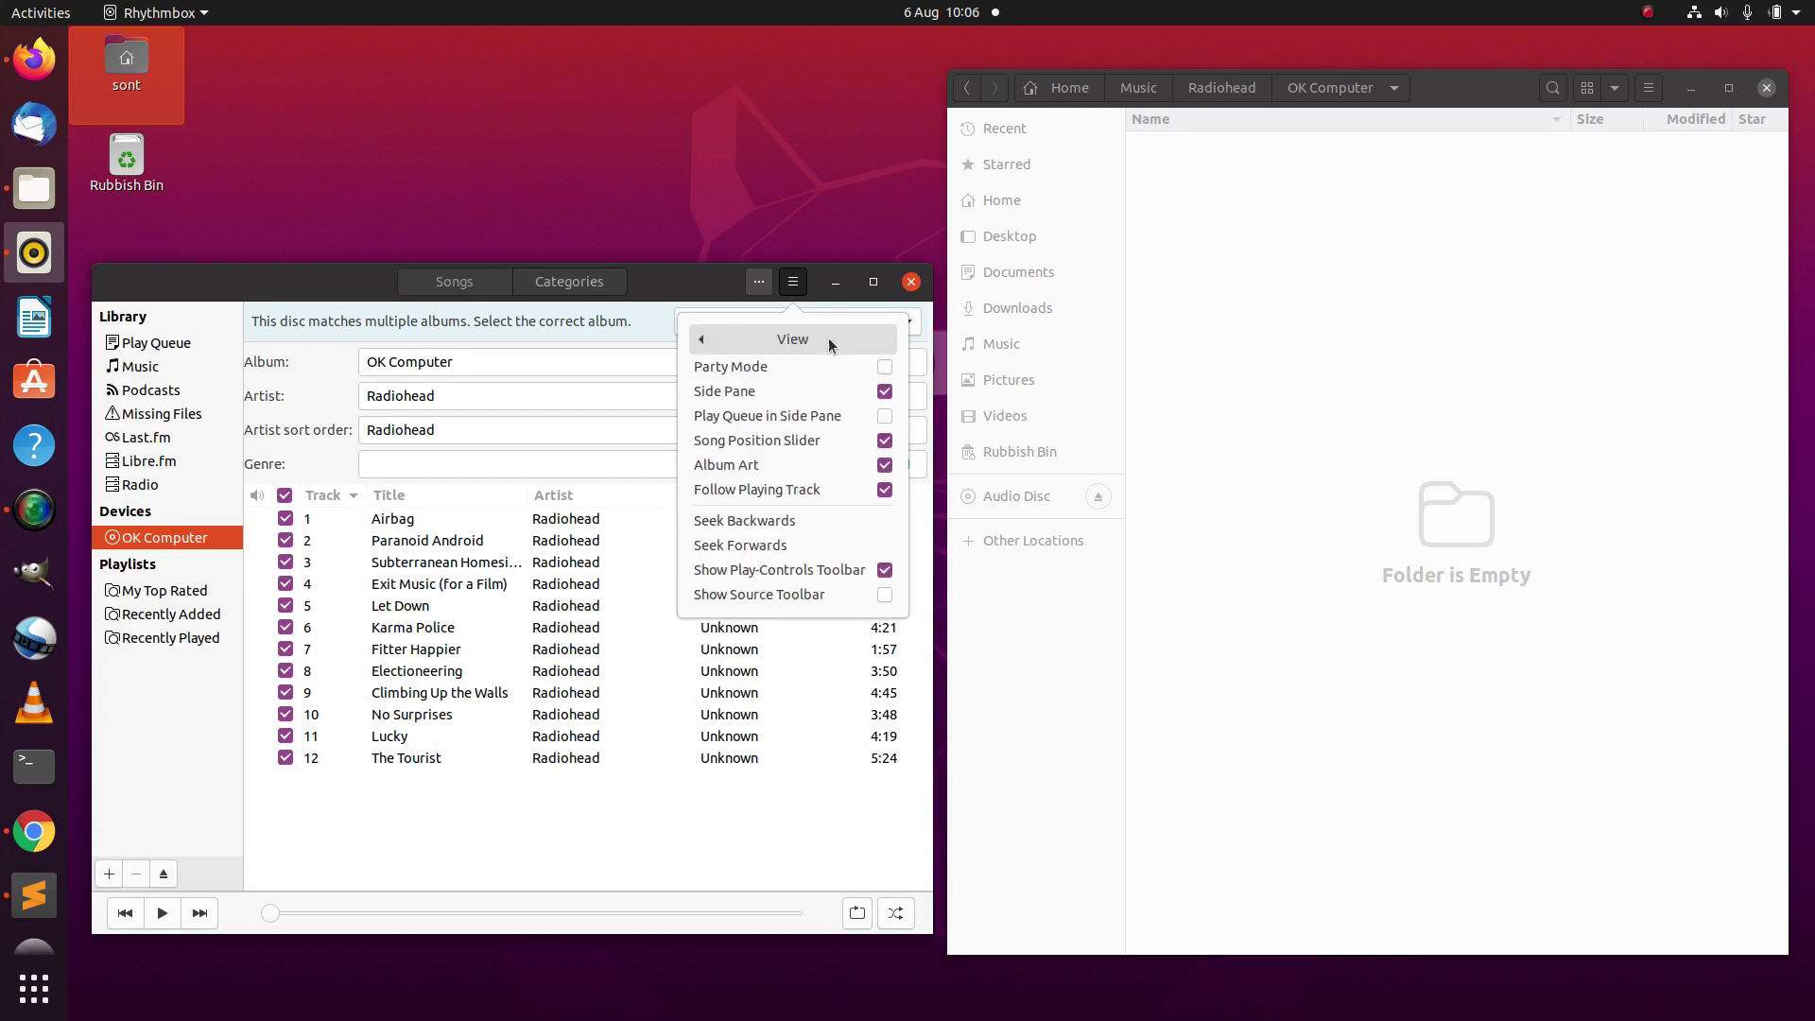
{"action": "left_click", "coordinate": [894, 602]}
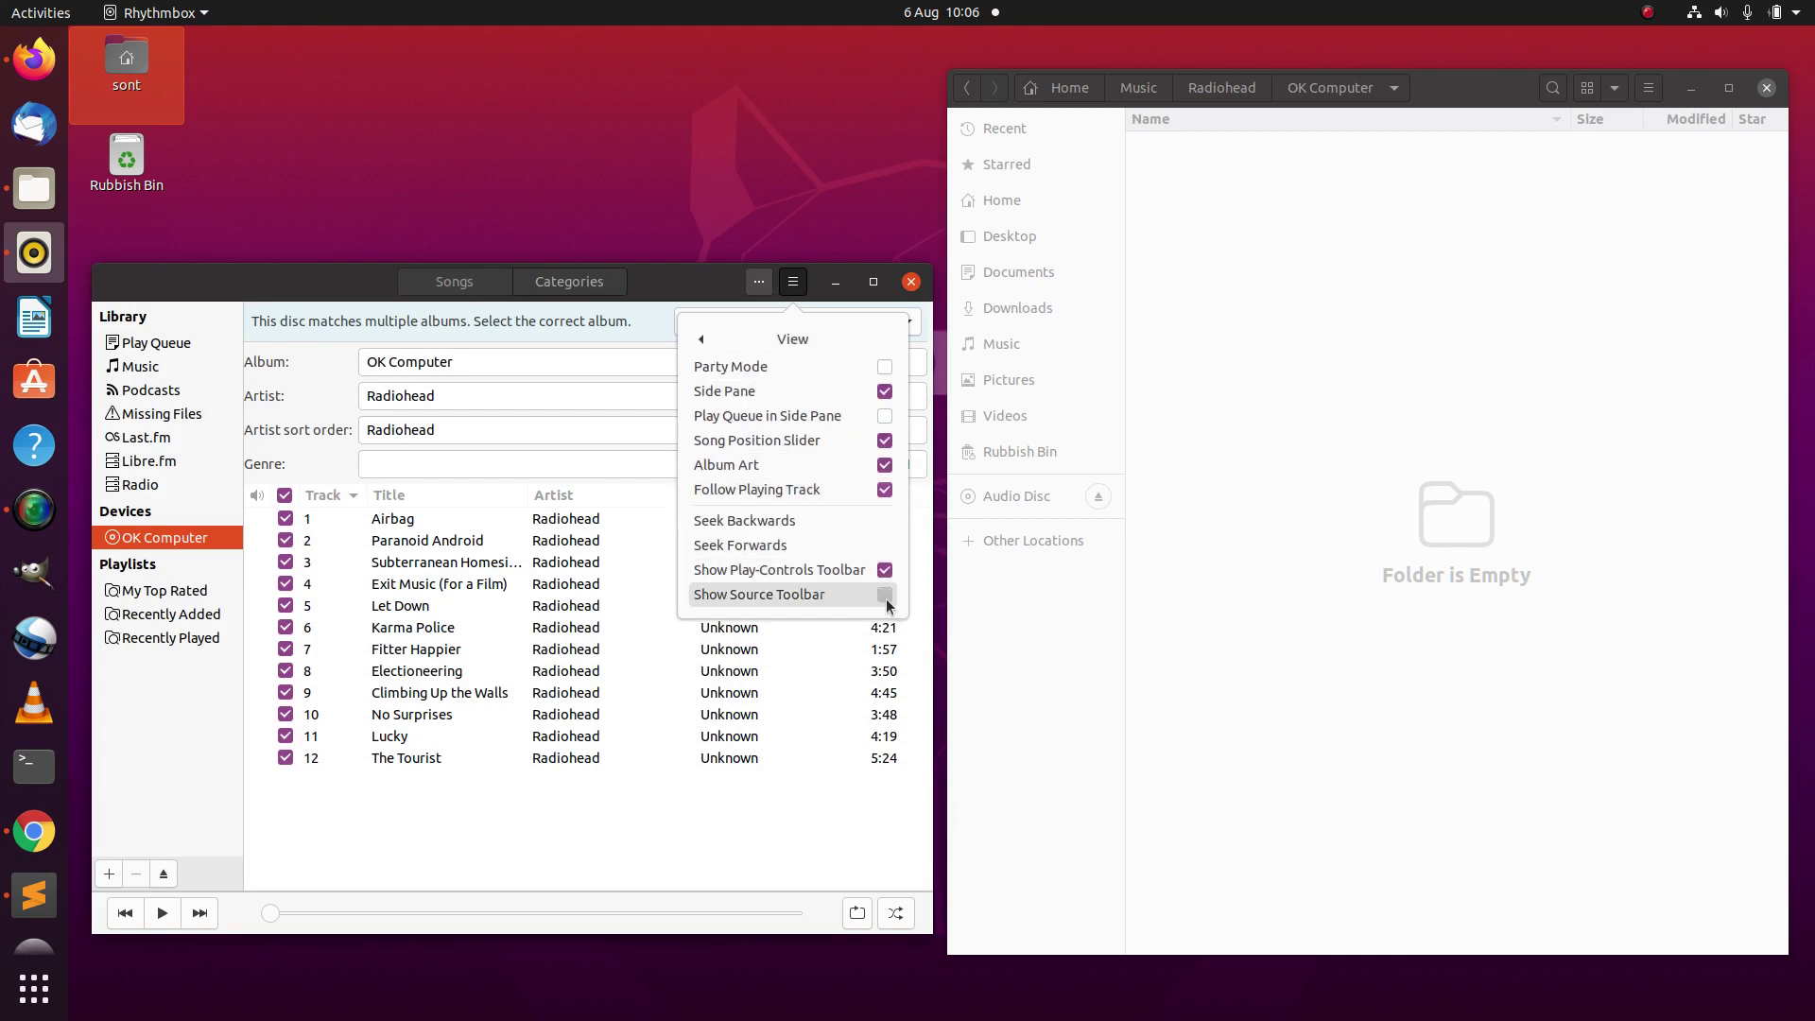
{"action": "left_click", "coordinate": [823, 837]}
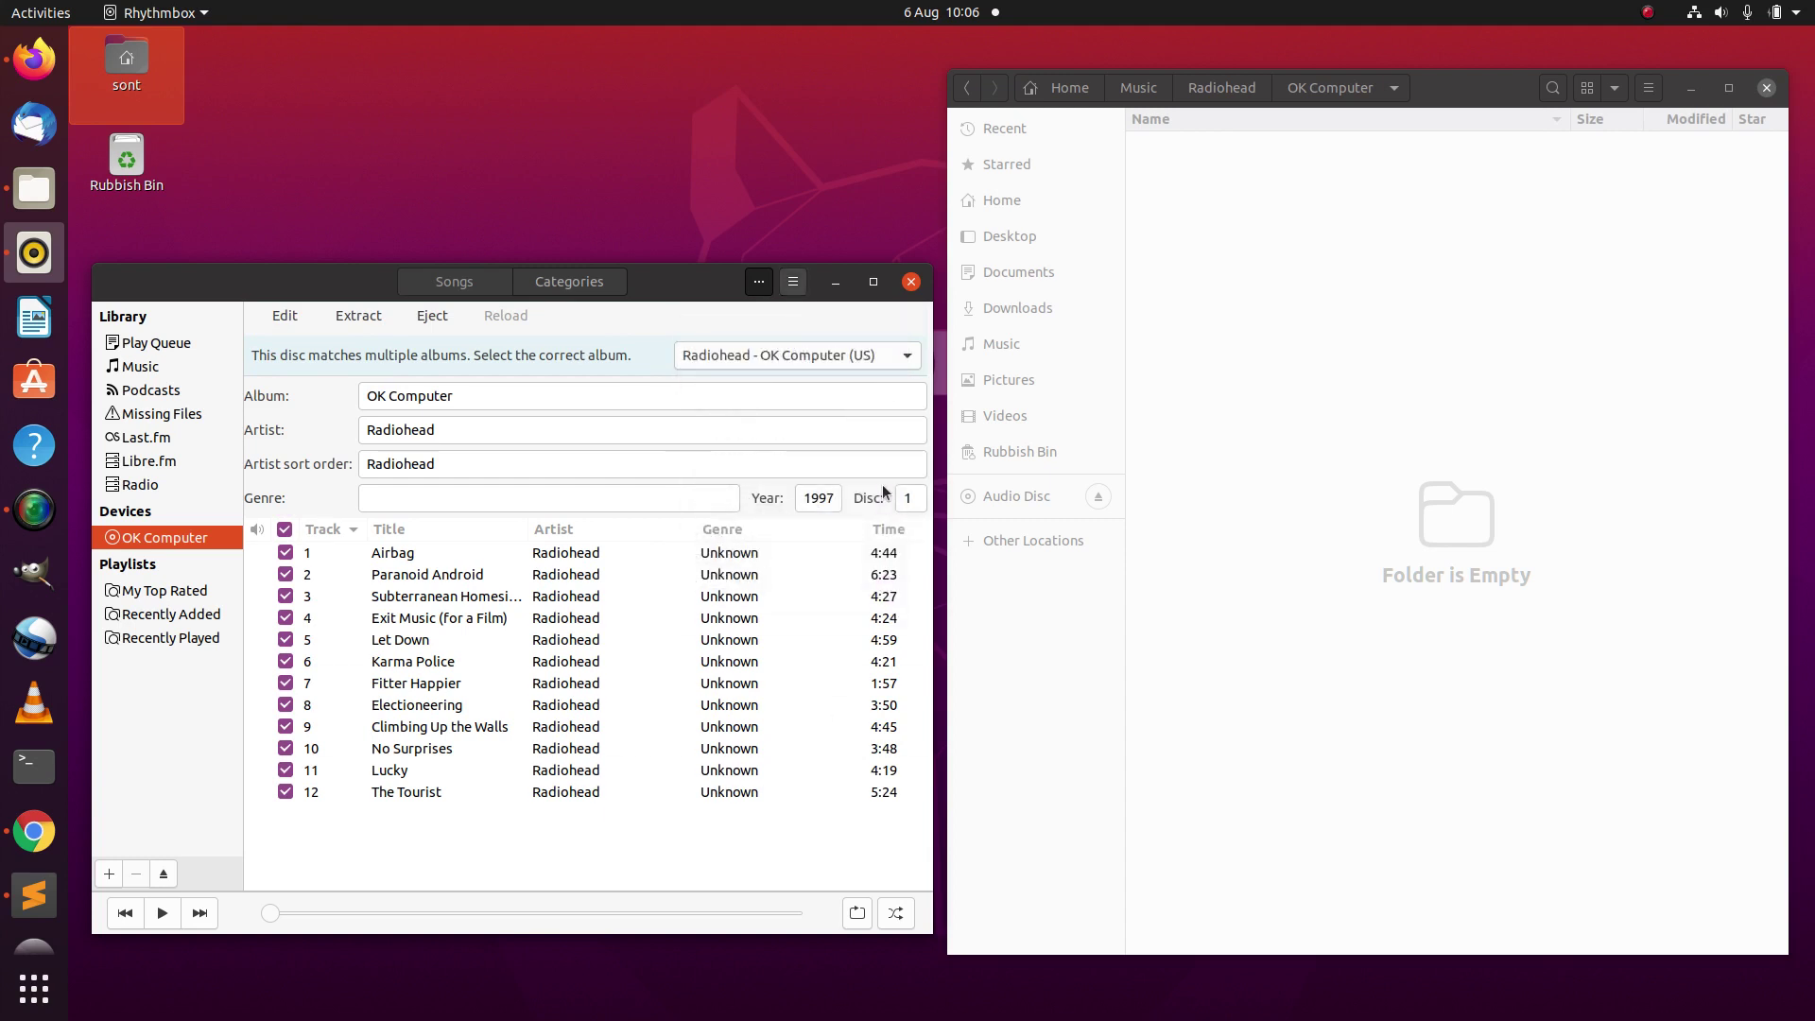
{"action": "left_click", "coordinate": [841, 353]}
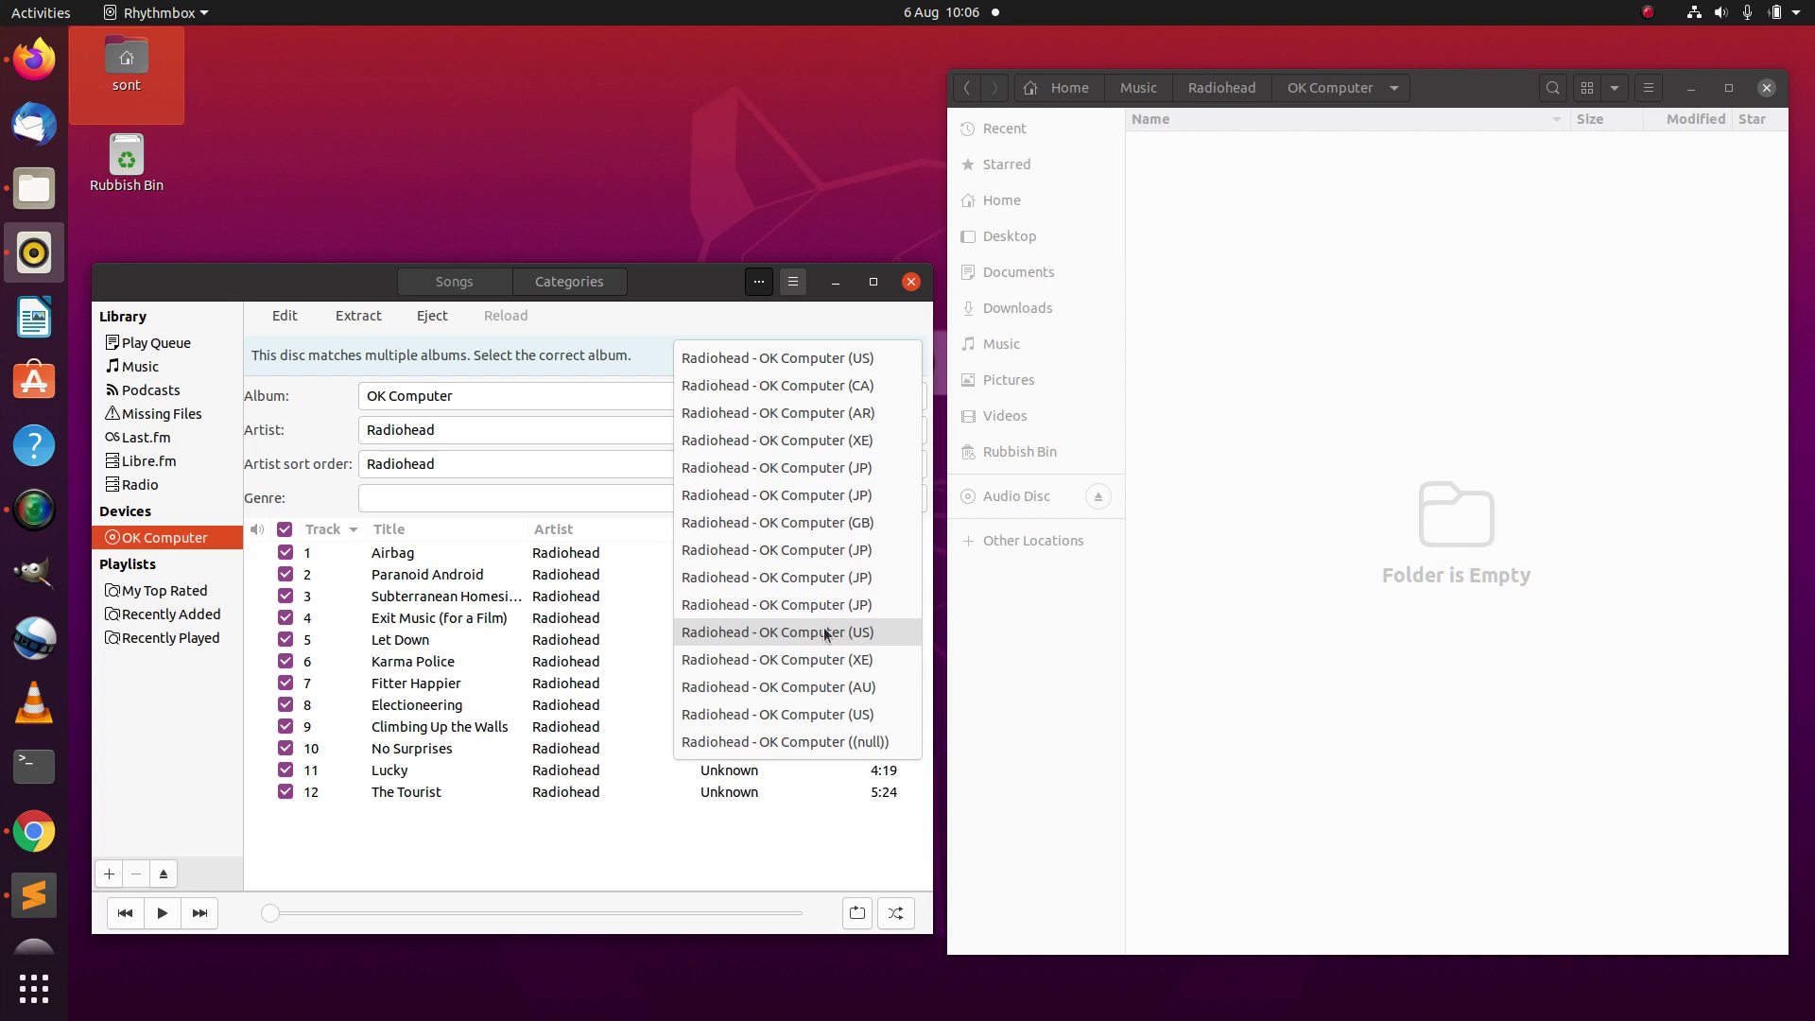
{"action": "left_click", "coordinate": [812, 536]}
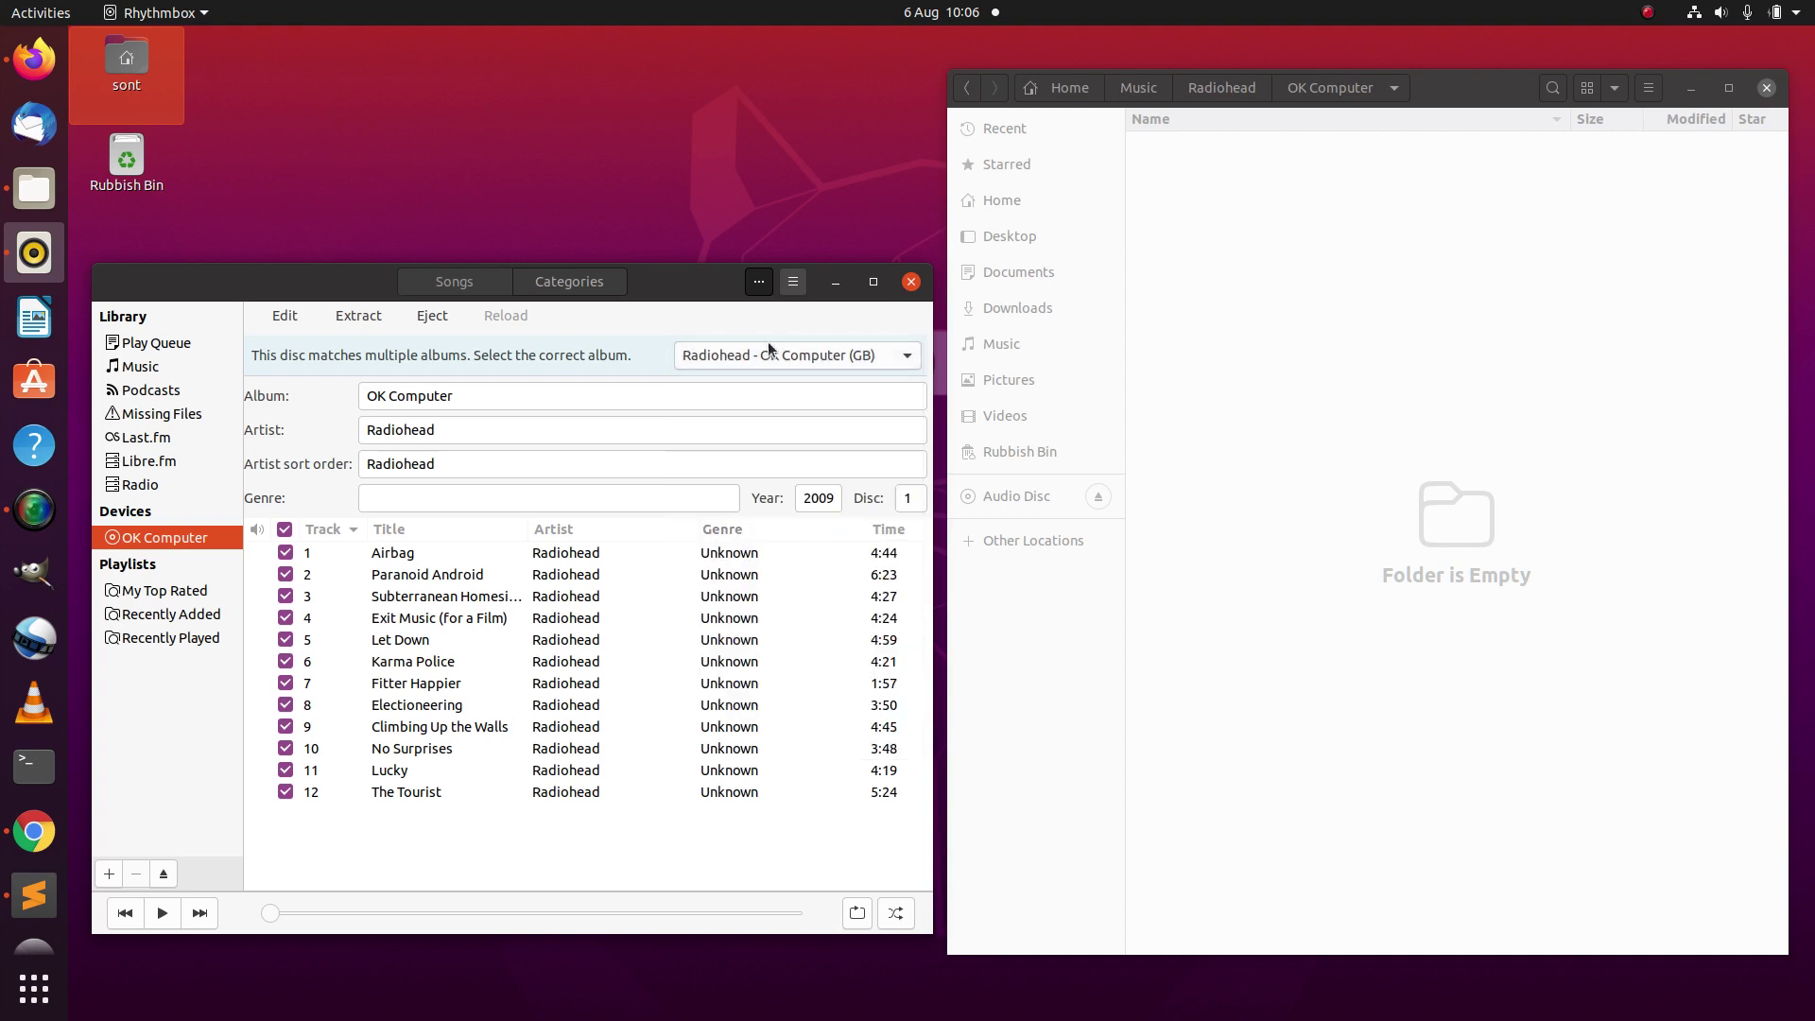
Step: Examine the plugin list and the preferred format in the music library preferences, leaving the settings as they are
{"action": "left_click", "coordinate": [792, 283]}
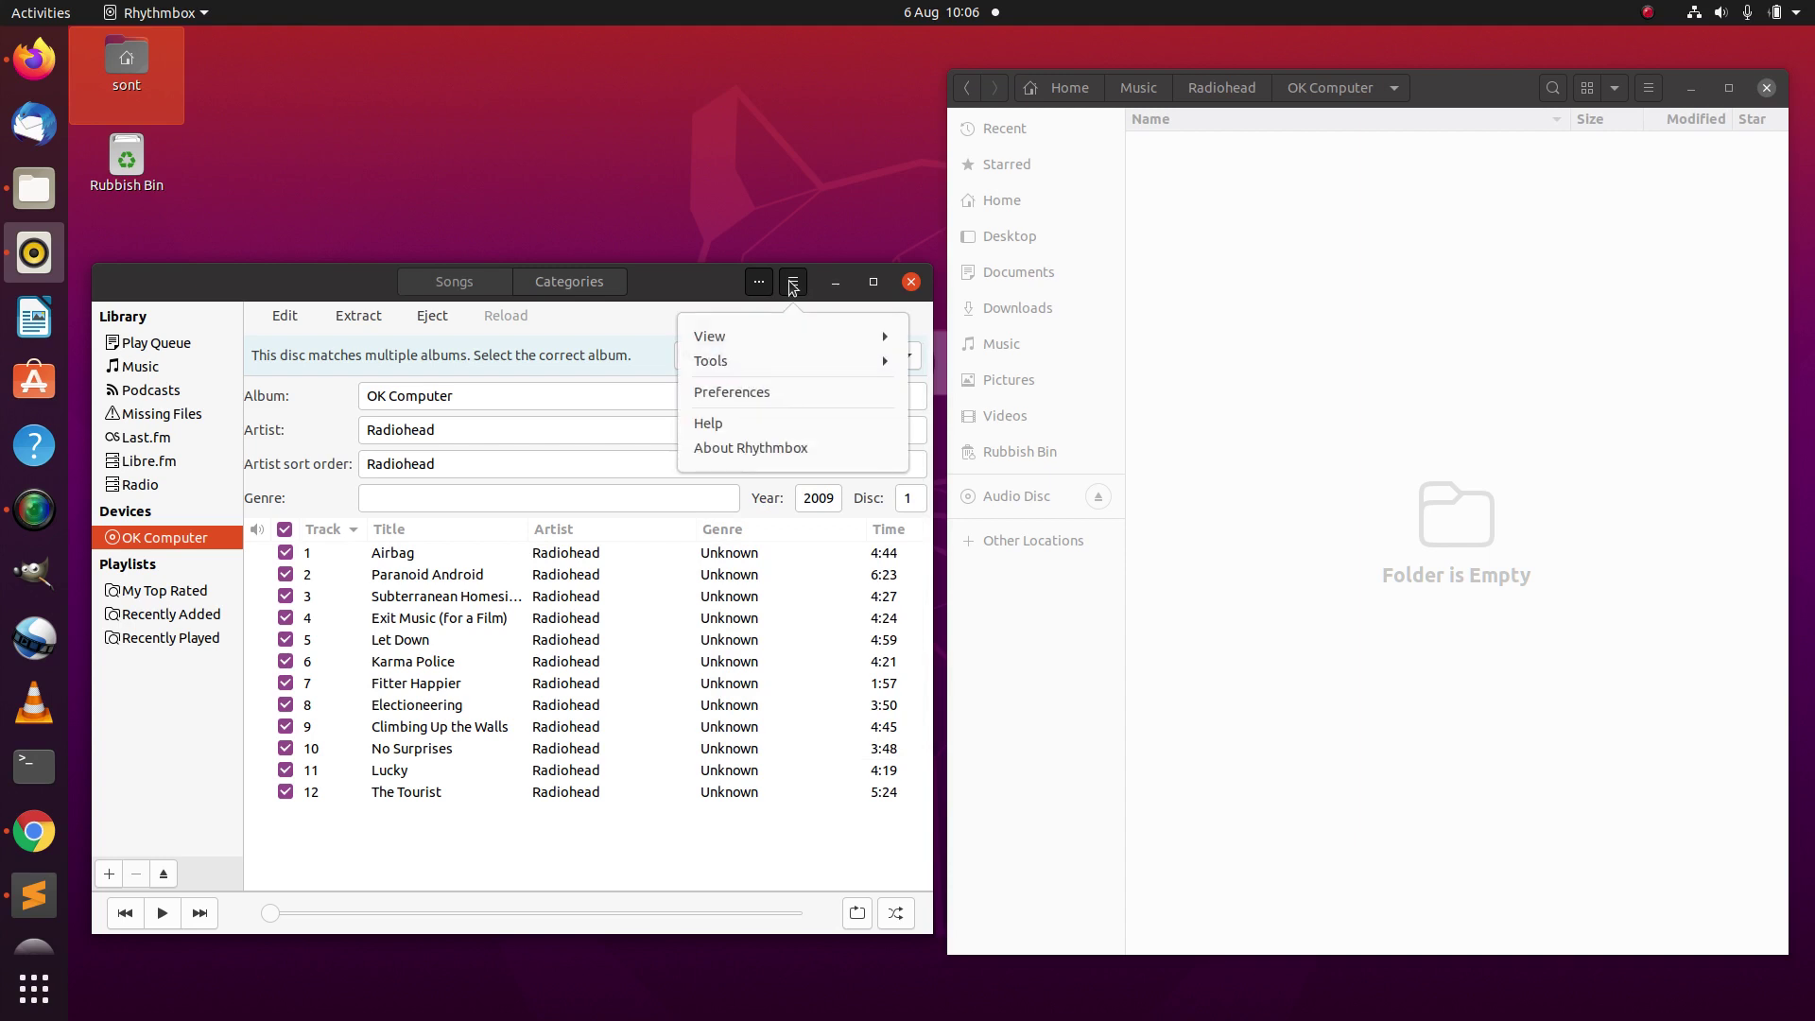
{"action": "left_click", "coordinate": [794, 362]}
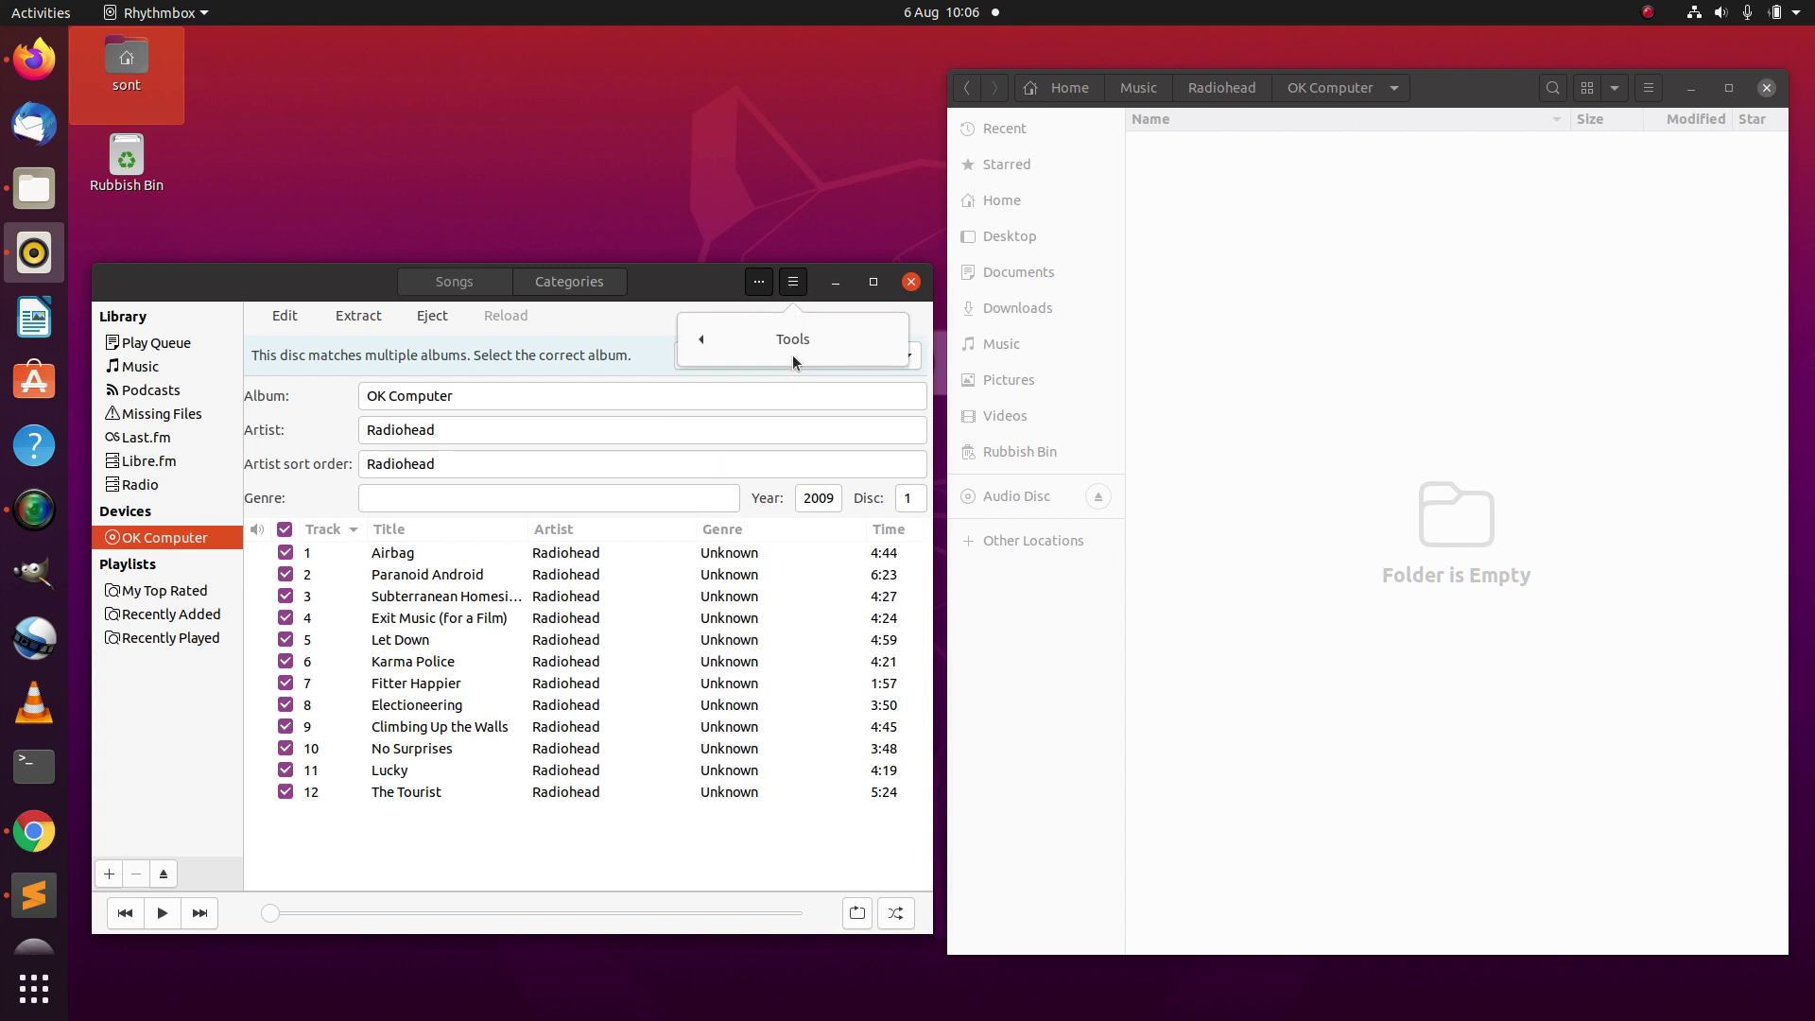
{"action": "left_click", "coordinate": [781, 338]}
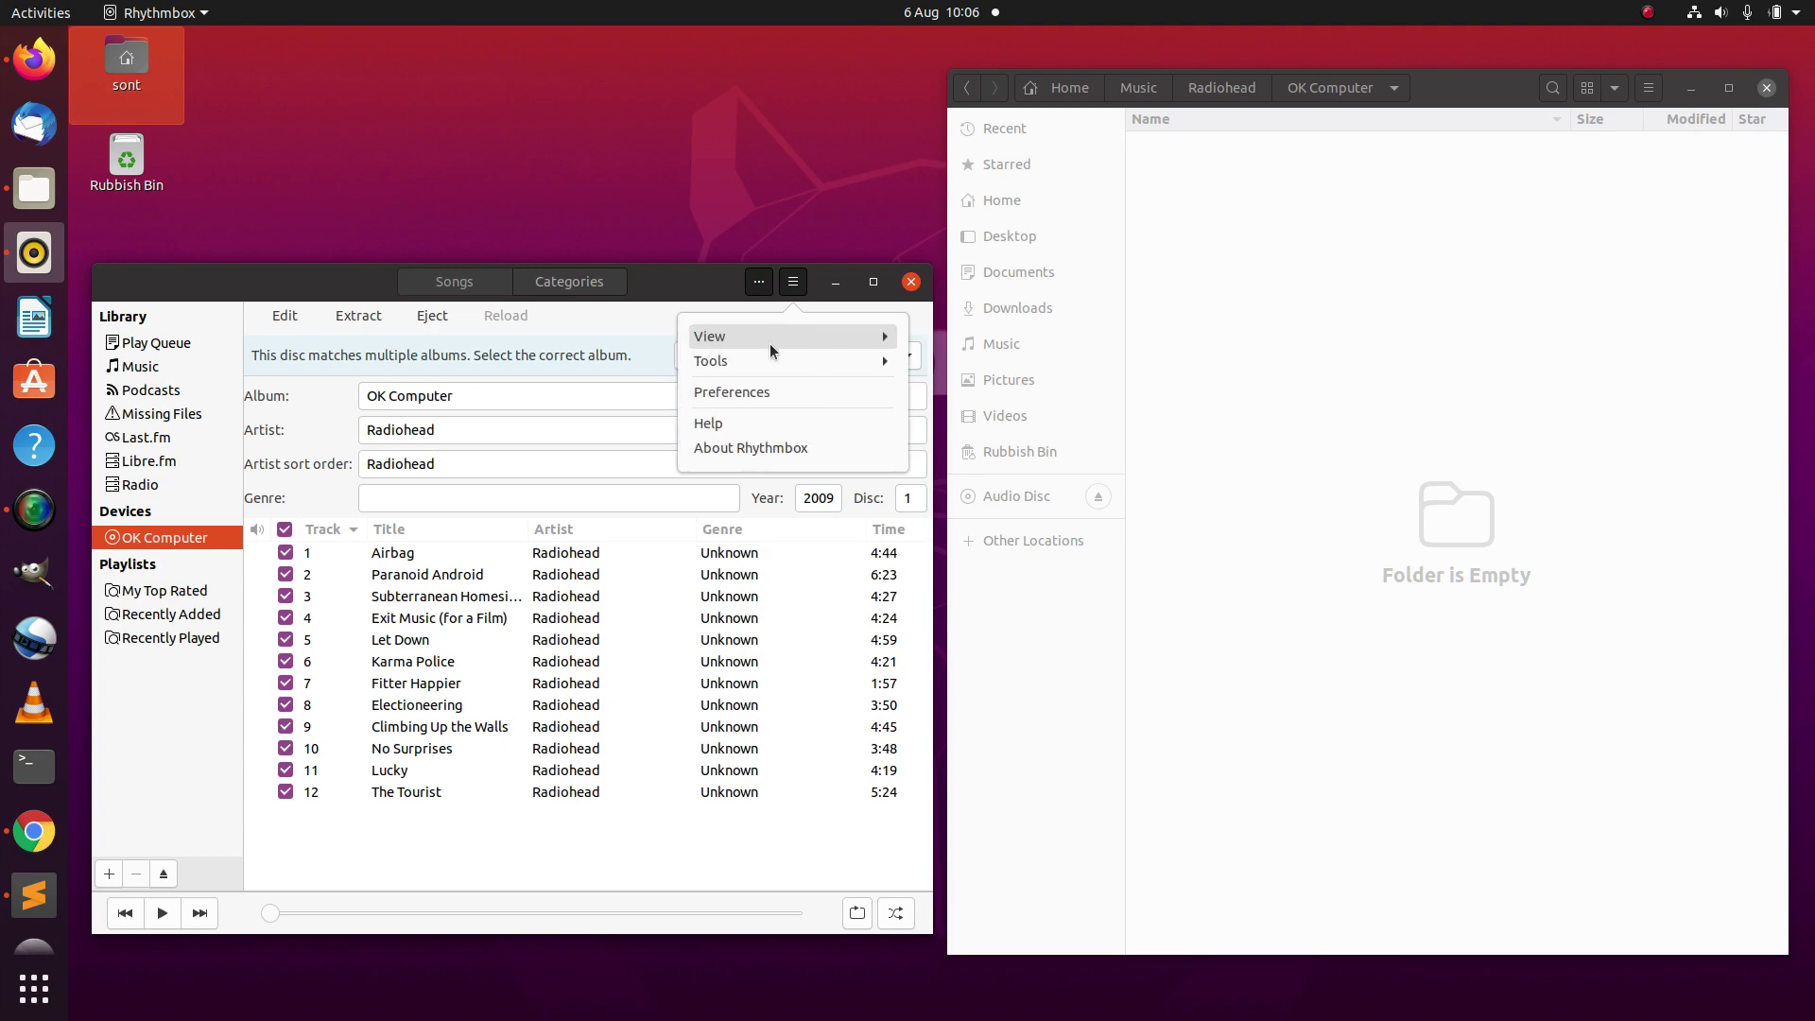
{"action": "left_click", "coordinate": [811, 391]}
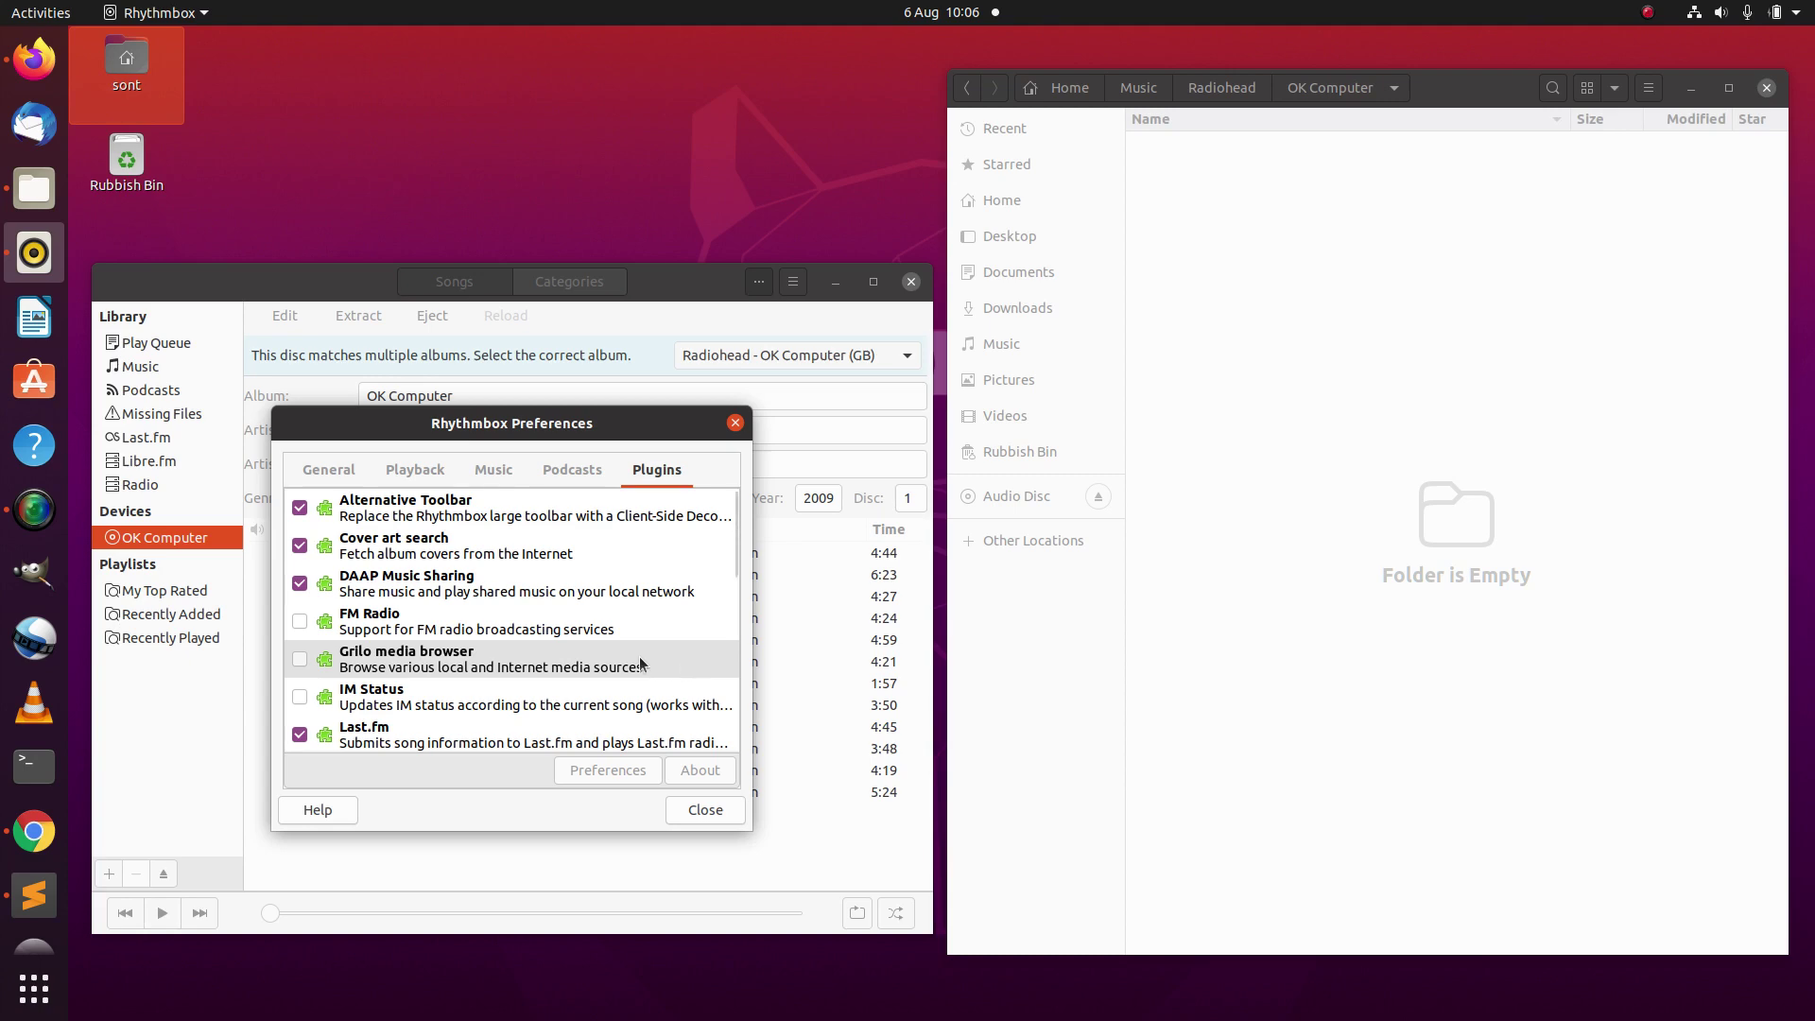
{"action": "scroll", "coordinate": [640, 658], "scroll_direction": "down", "scroll_amount": 5}
{"action": "scroll", "coordinate": [640, 659], "scroll_direction": "down", "scroll_amount": 2}
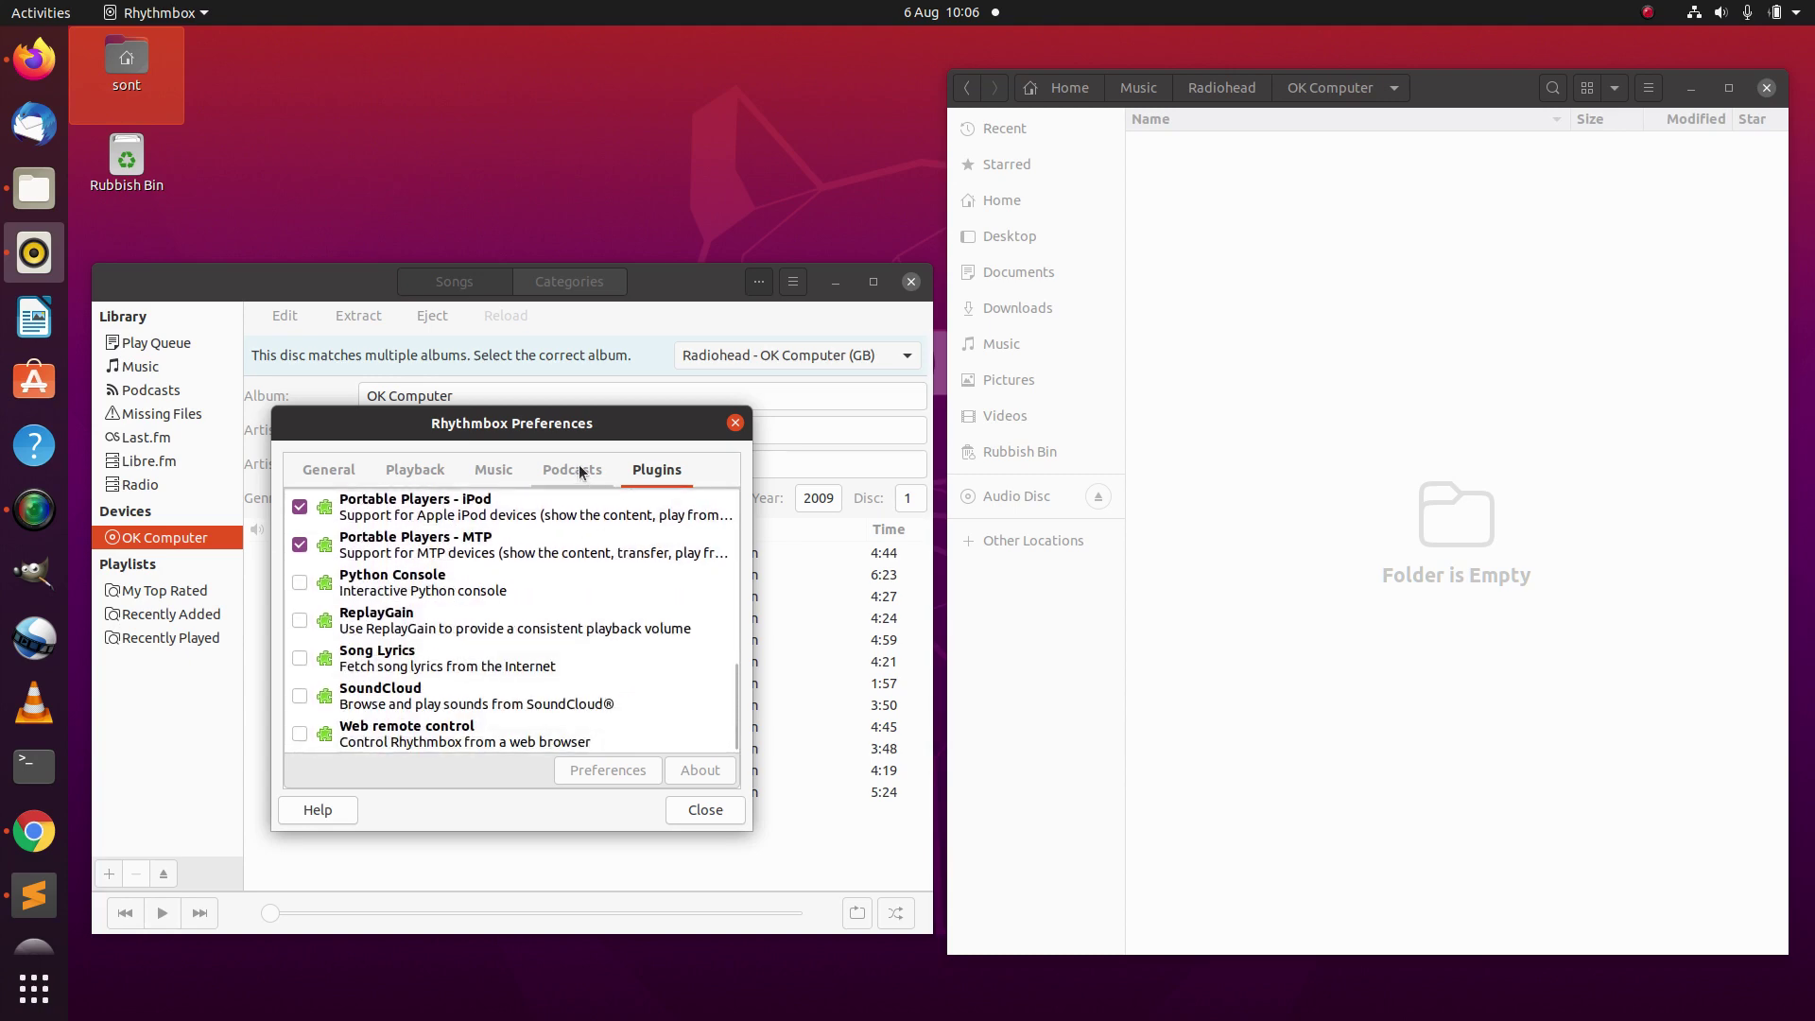
{"action": "left_click", "coordinate": [495, 474]}
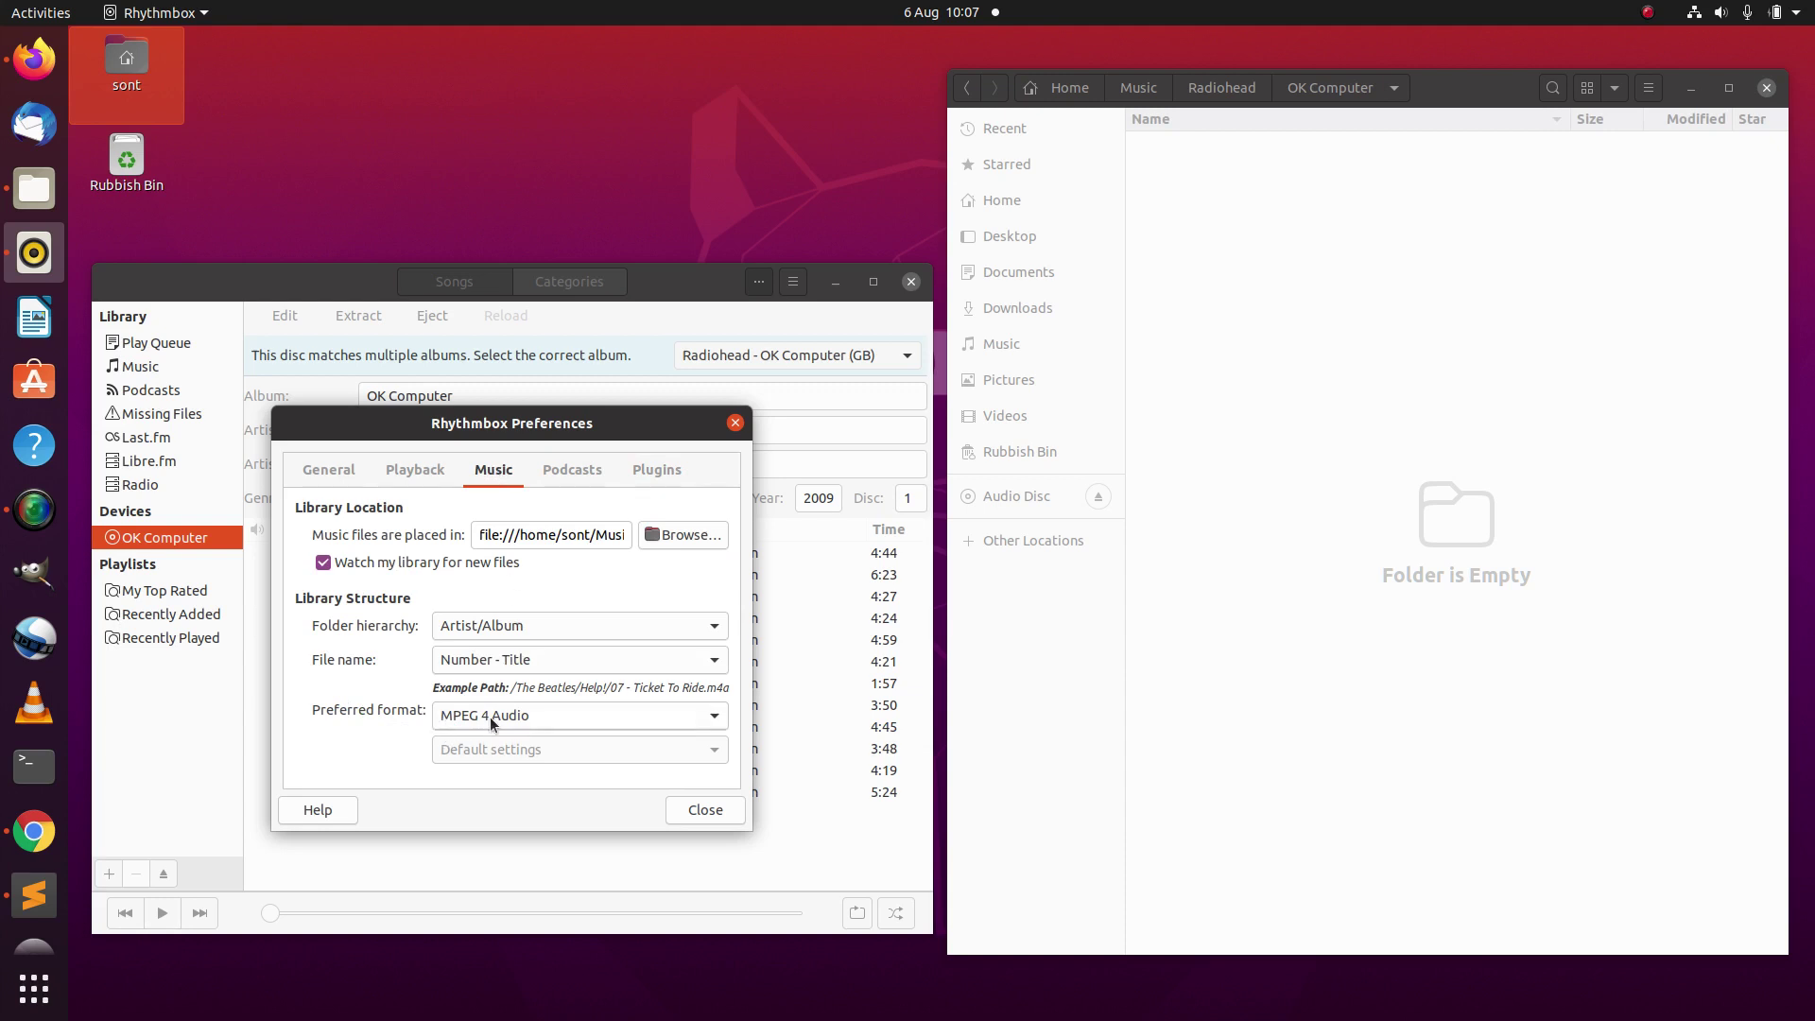
{"action": "left_click", "coordinate": [705, 810]}
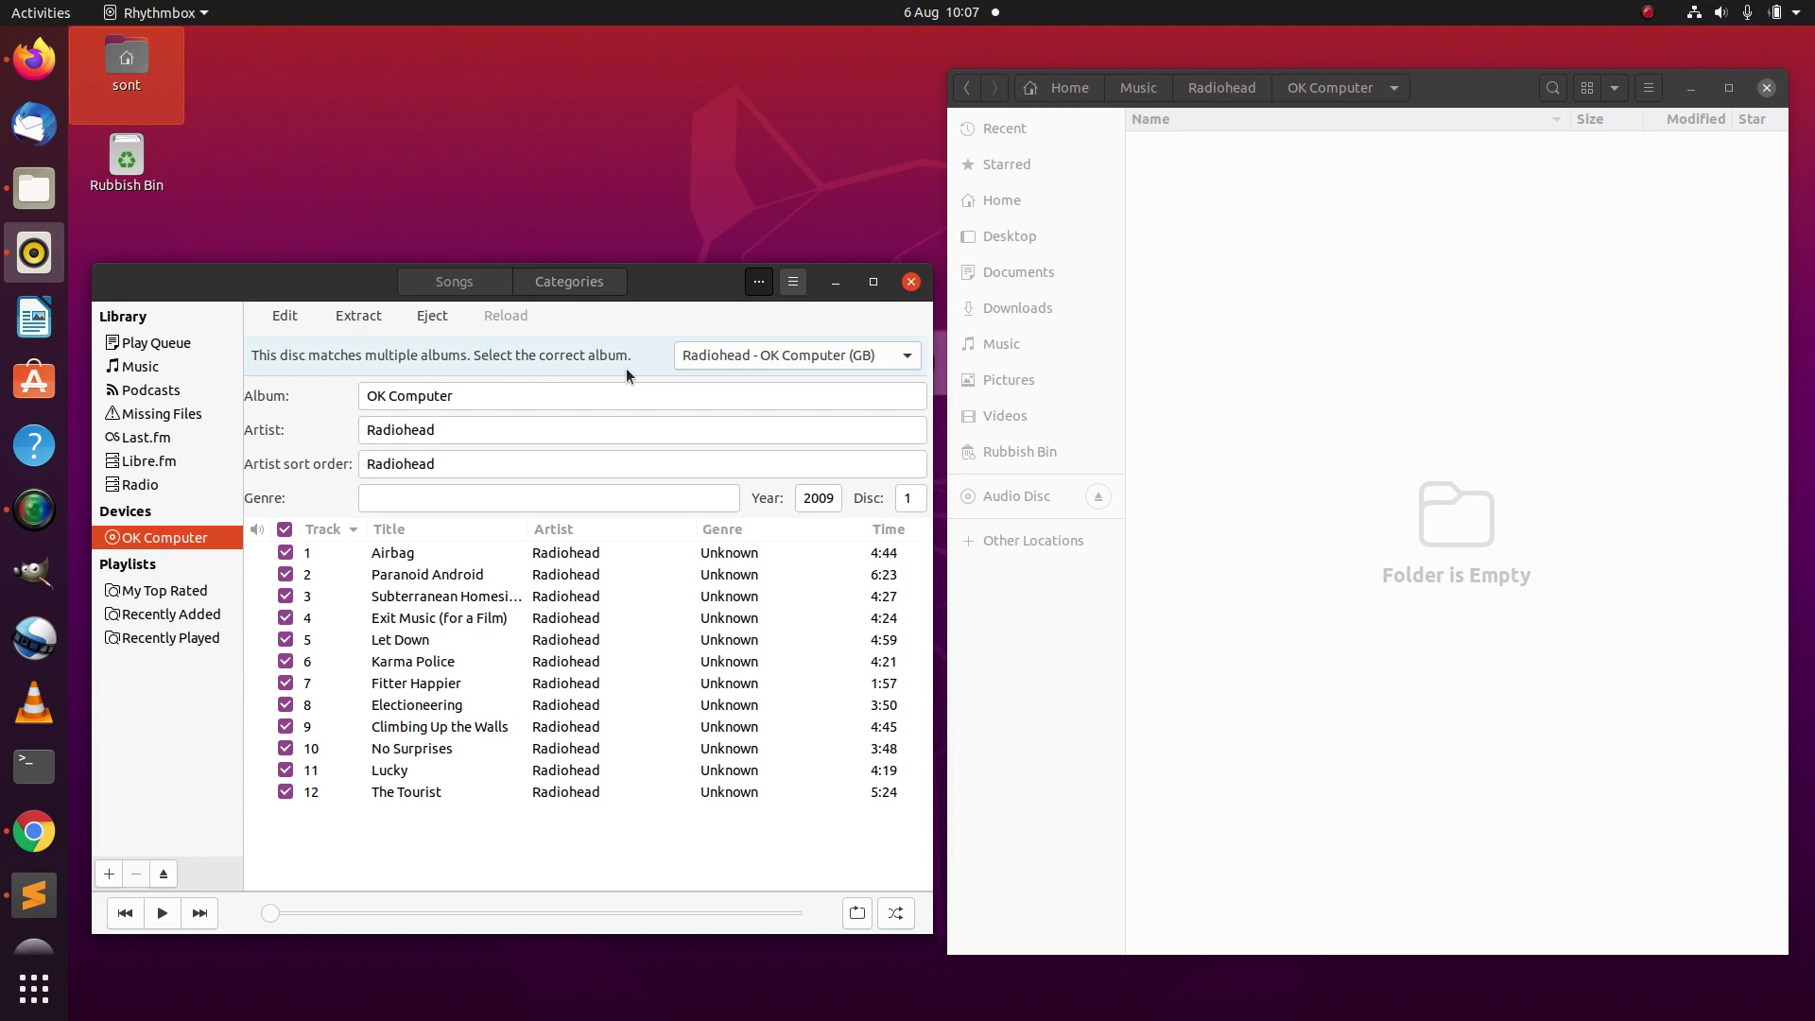
Step: Review the list of album matches for the disc and keep Radiohead - OK Computer (GB)
{"action": "left_click", "coordinate": [794, 364]}
{"action": "left_click", "coordinate": [794, 360]}
{"action": "left_click", "coordinate": [821, 354]}
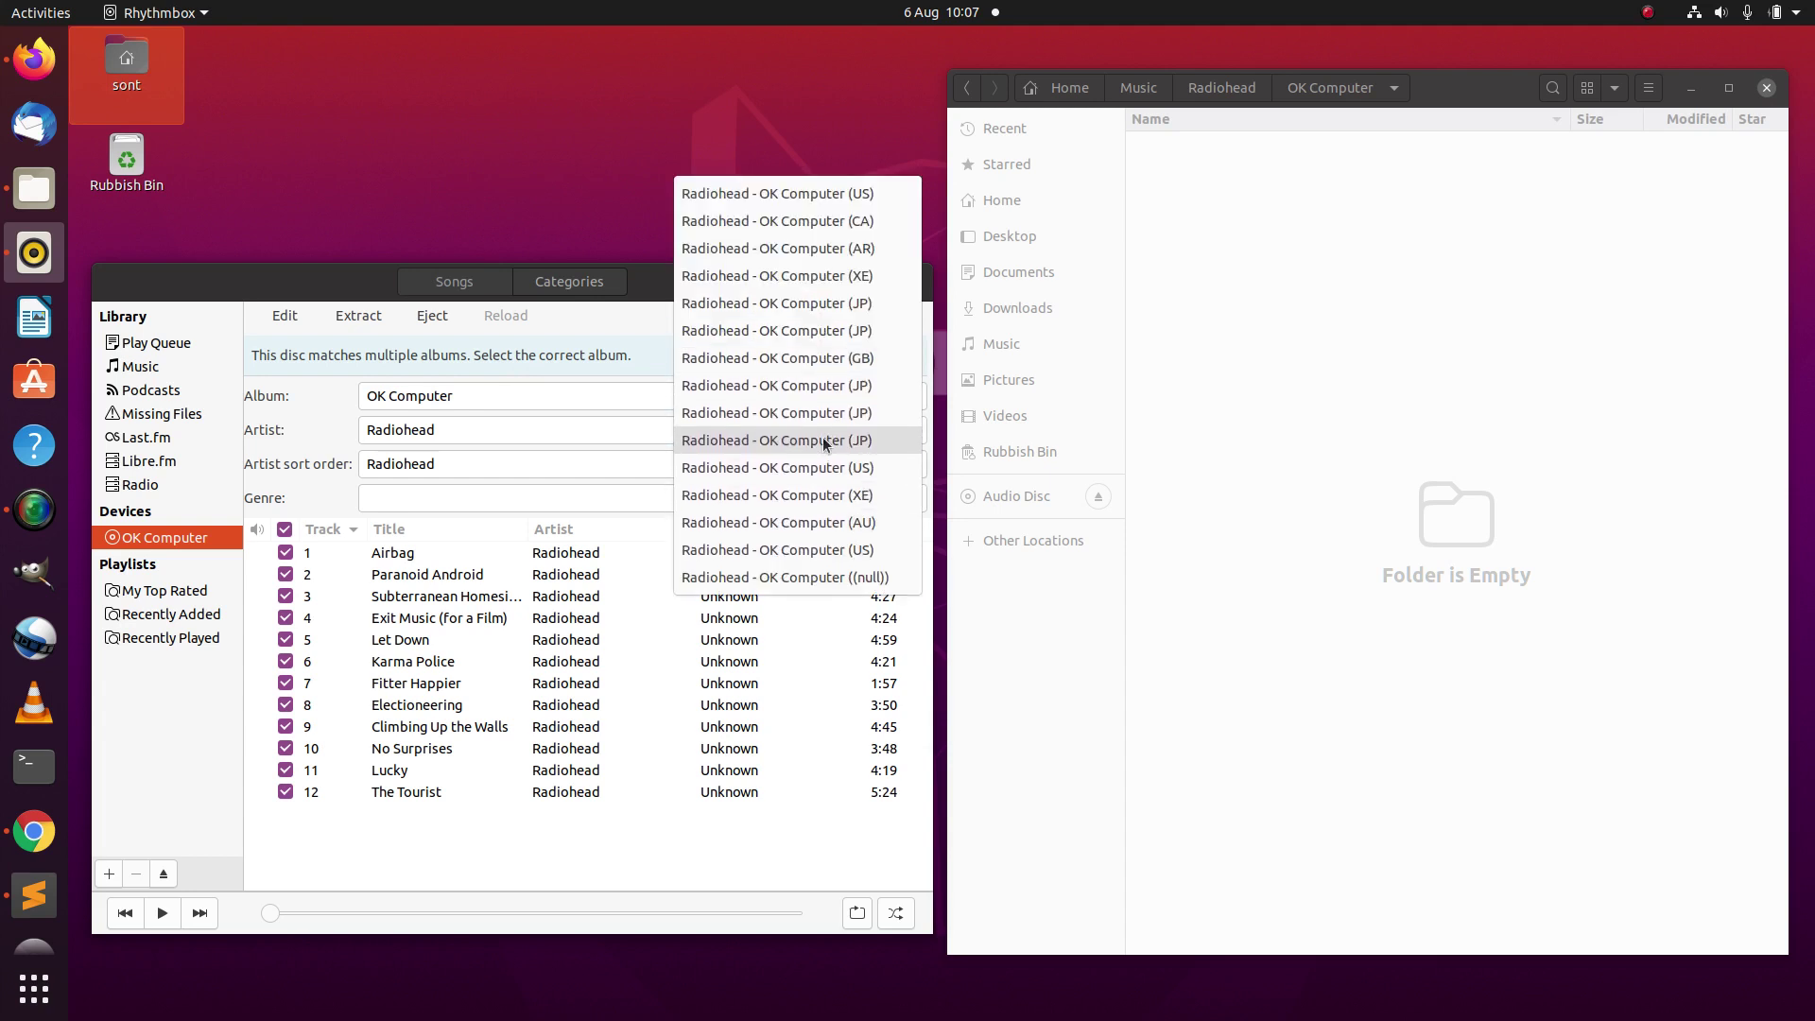
{"action": "left_click", "coordinate": [814, 361]}
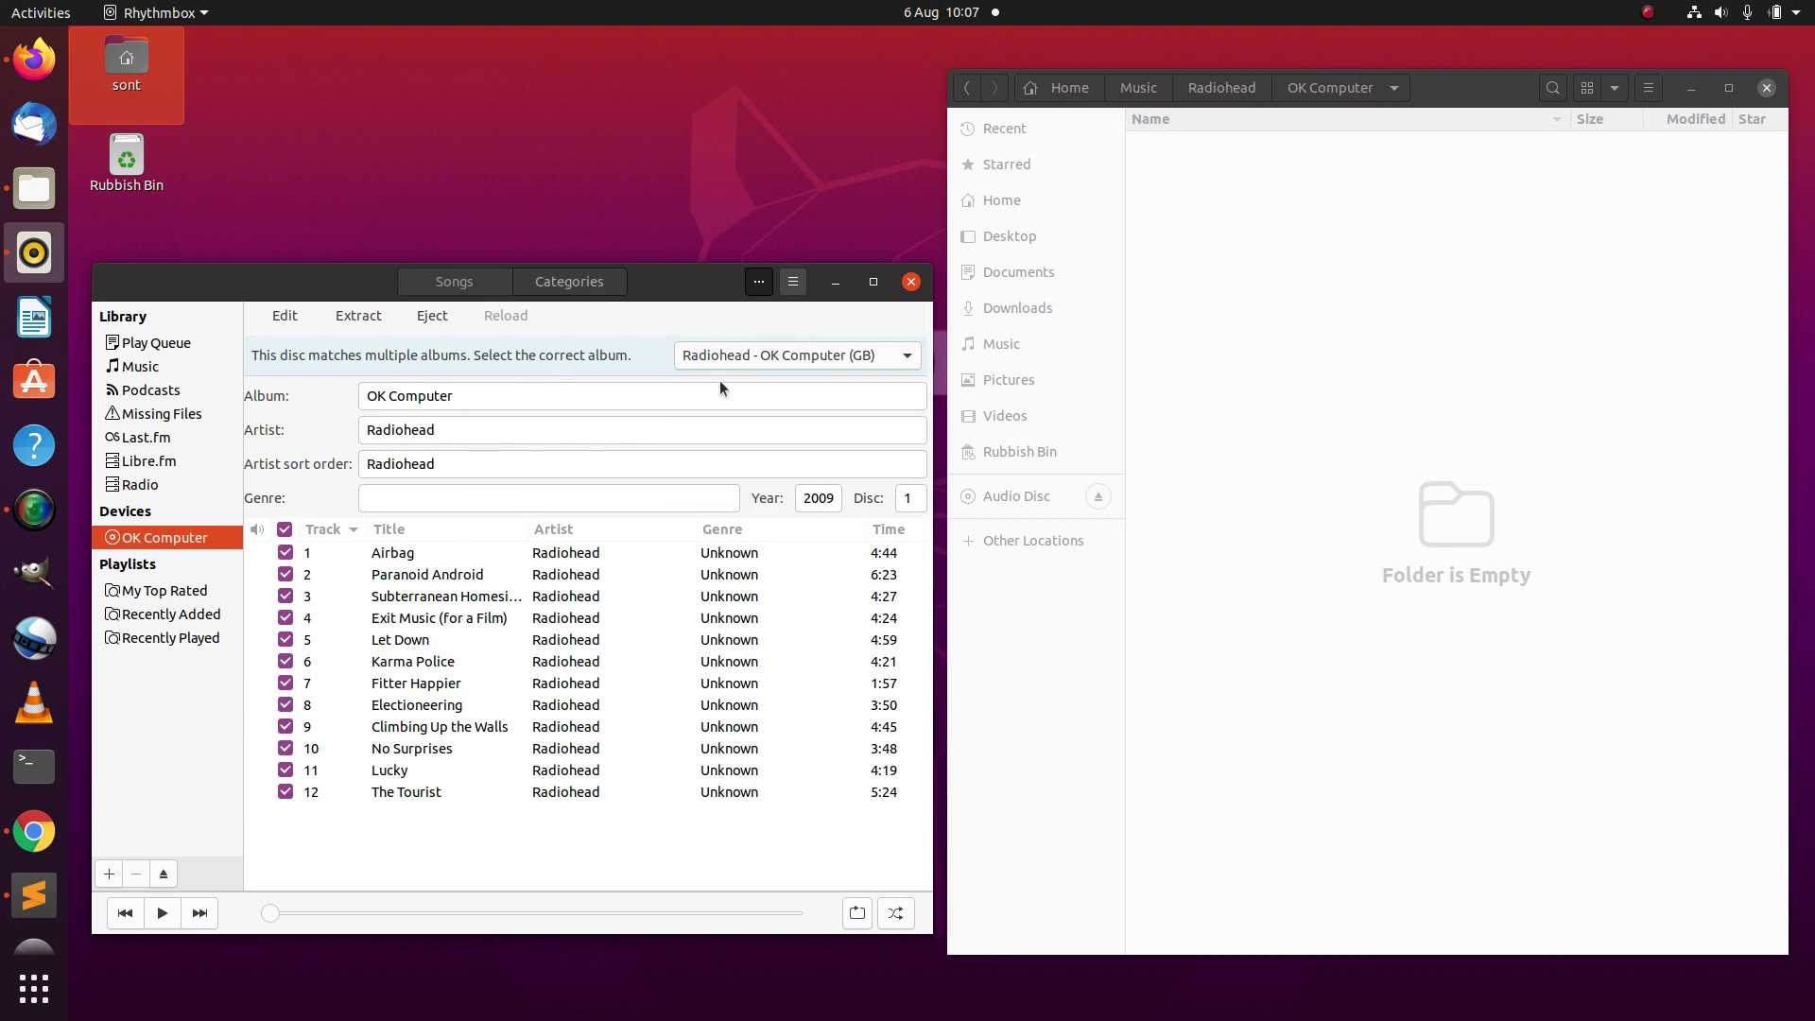
Step: Check that the source toolbar option is enabled and extract all OK Computer tracks to the library
{"action": "left_click", "coordinate": [793, 284]}
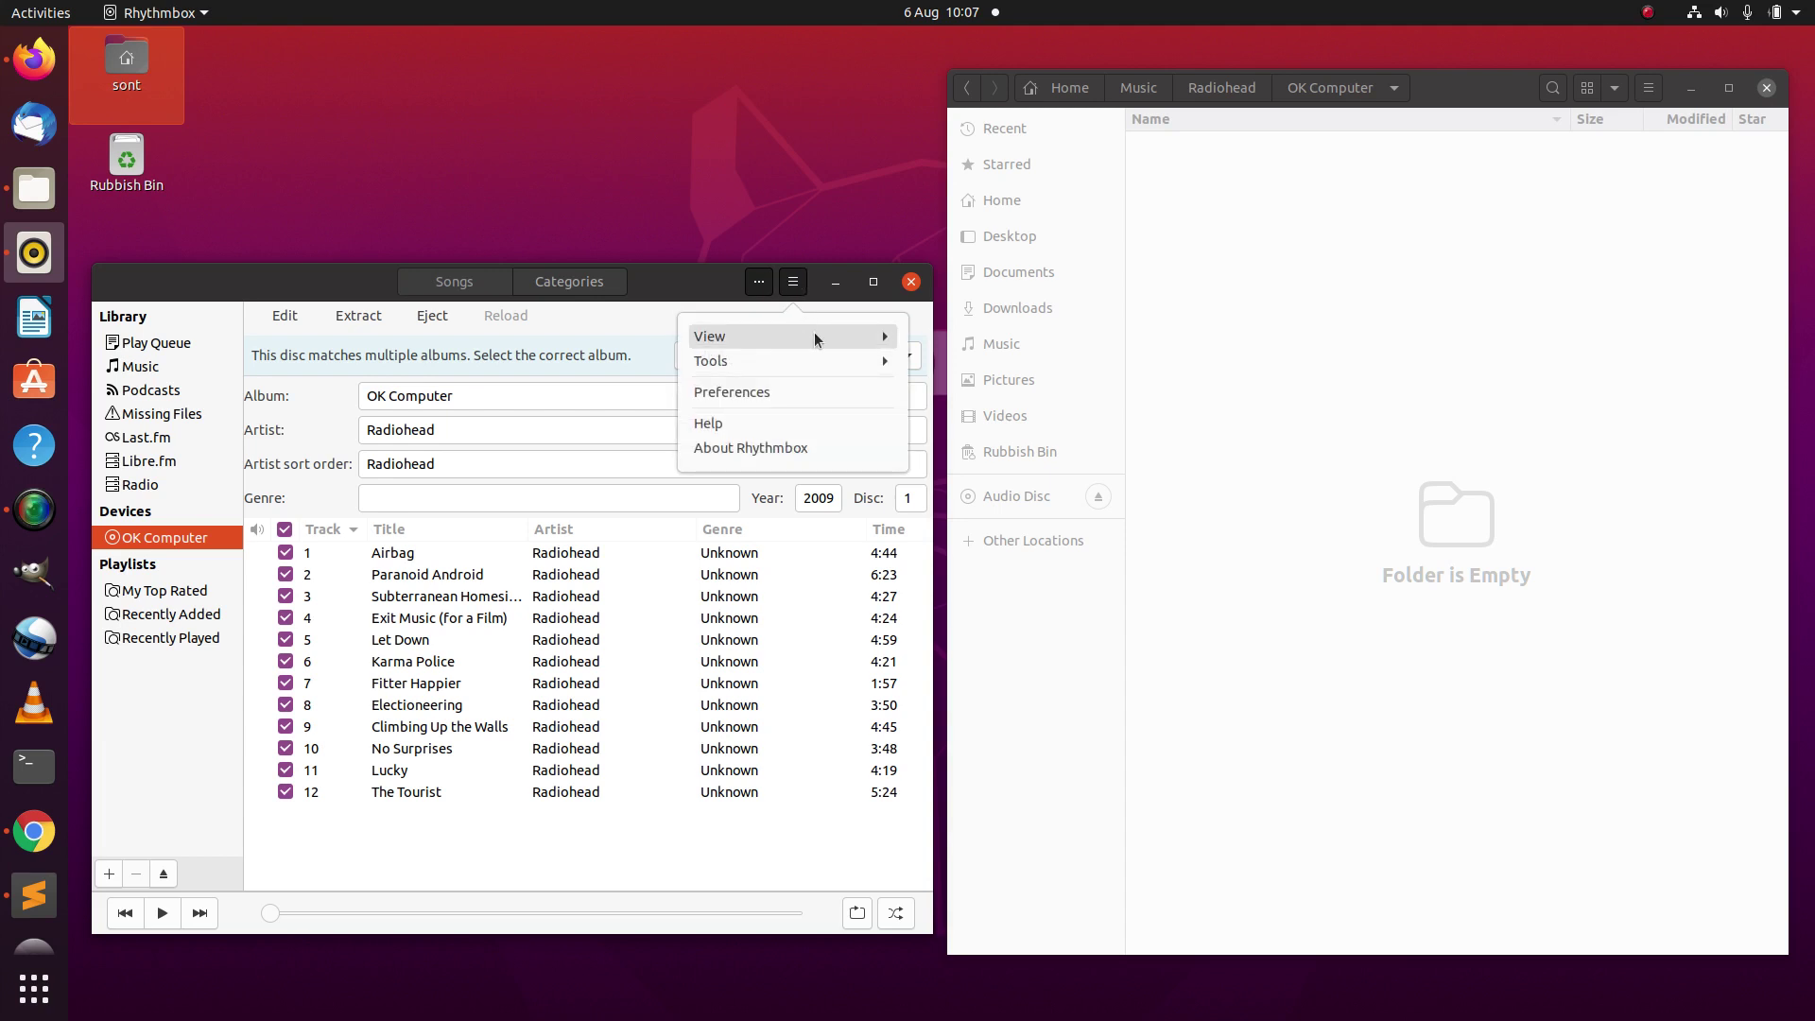
{"action": "left_click", "coordinate": [850, 338]}
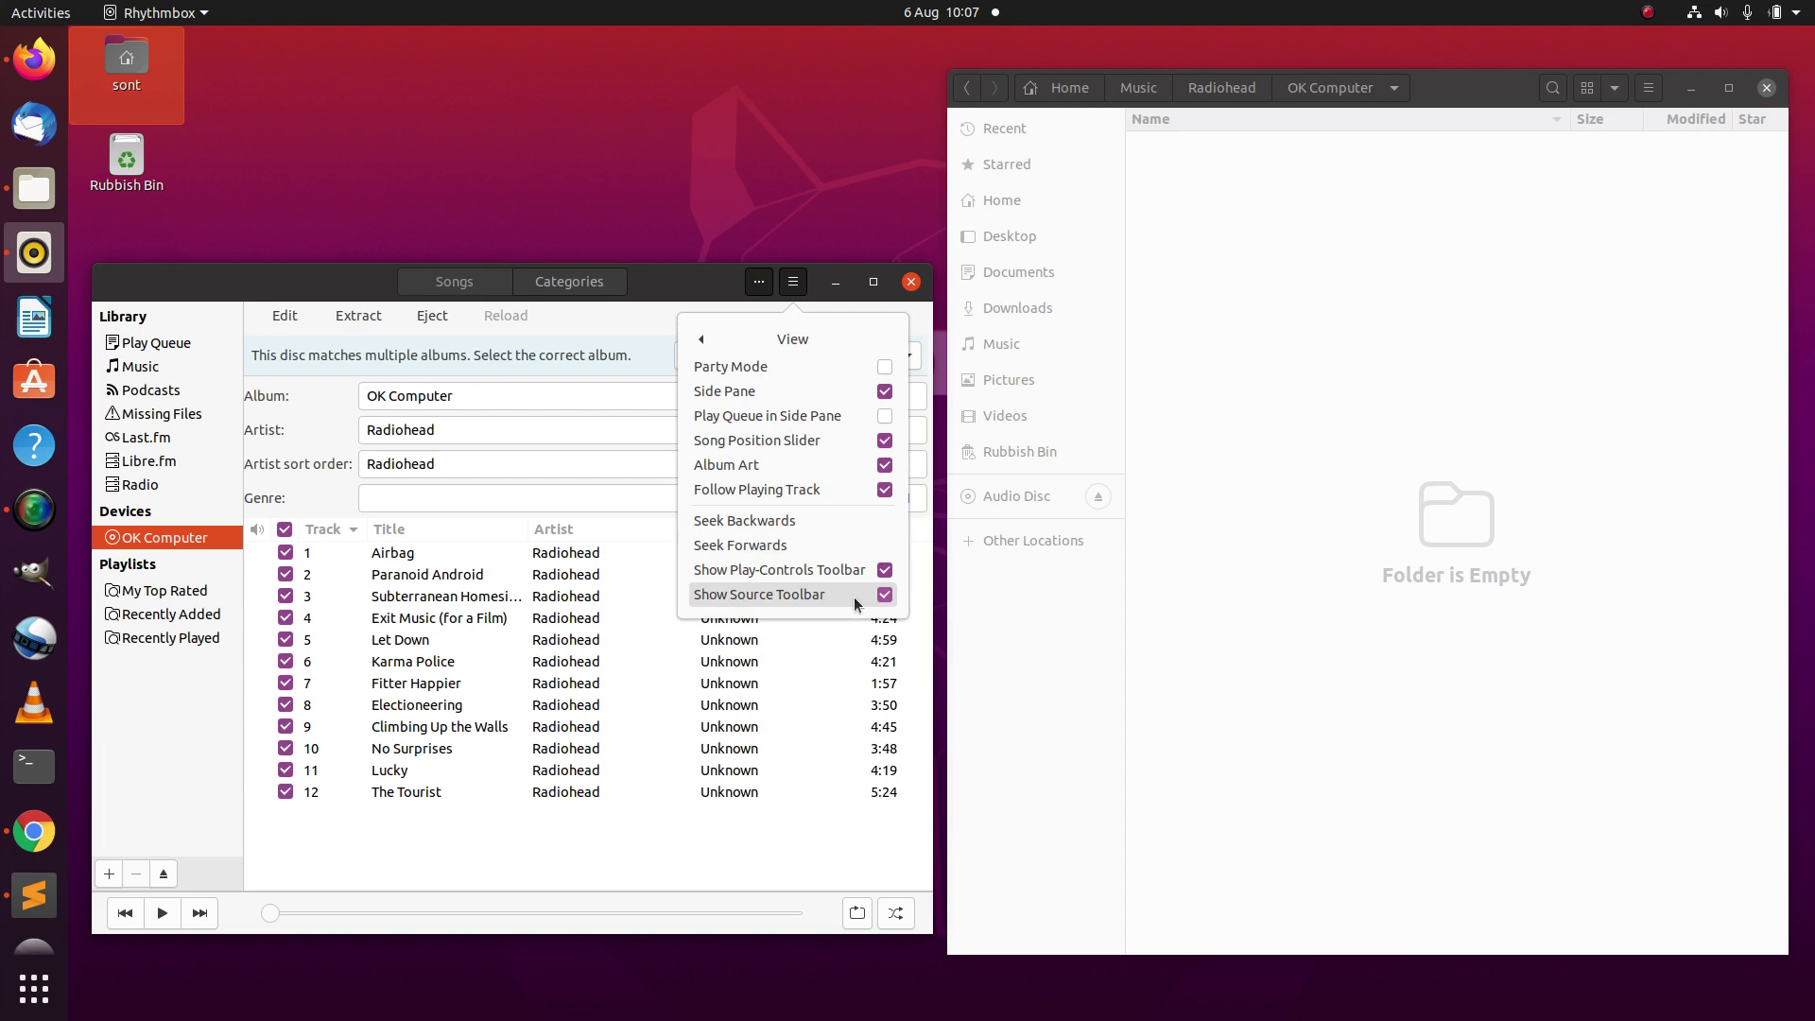
{"action": "left_click", "coordinate": [884, 597]}
{"action": "left_click", "coordinate": [885, 597]}
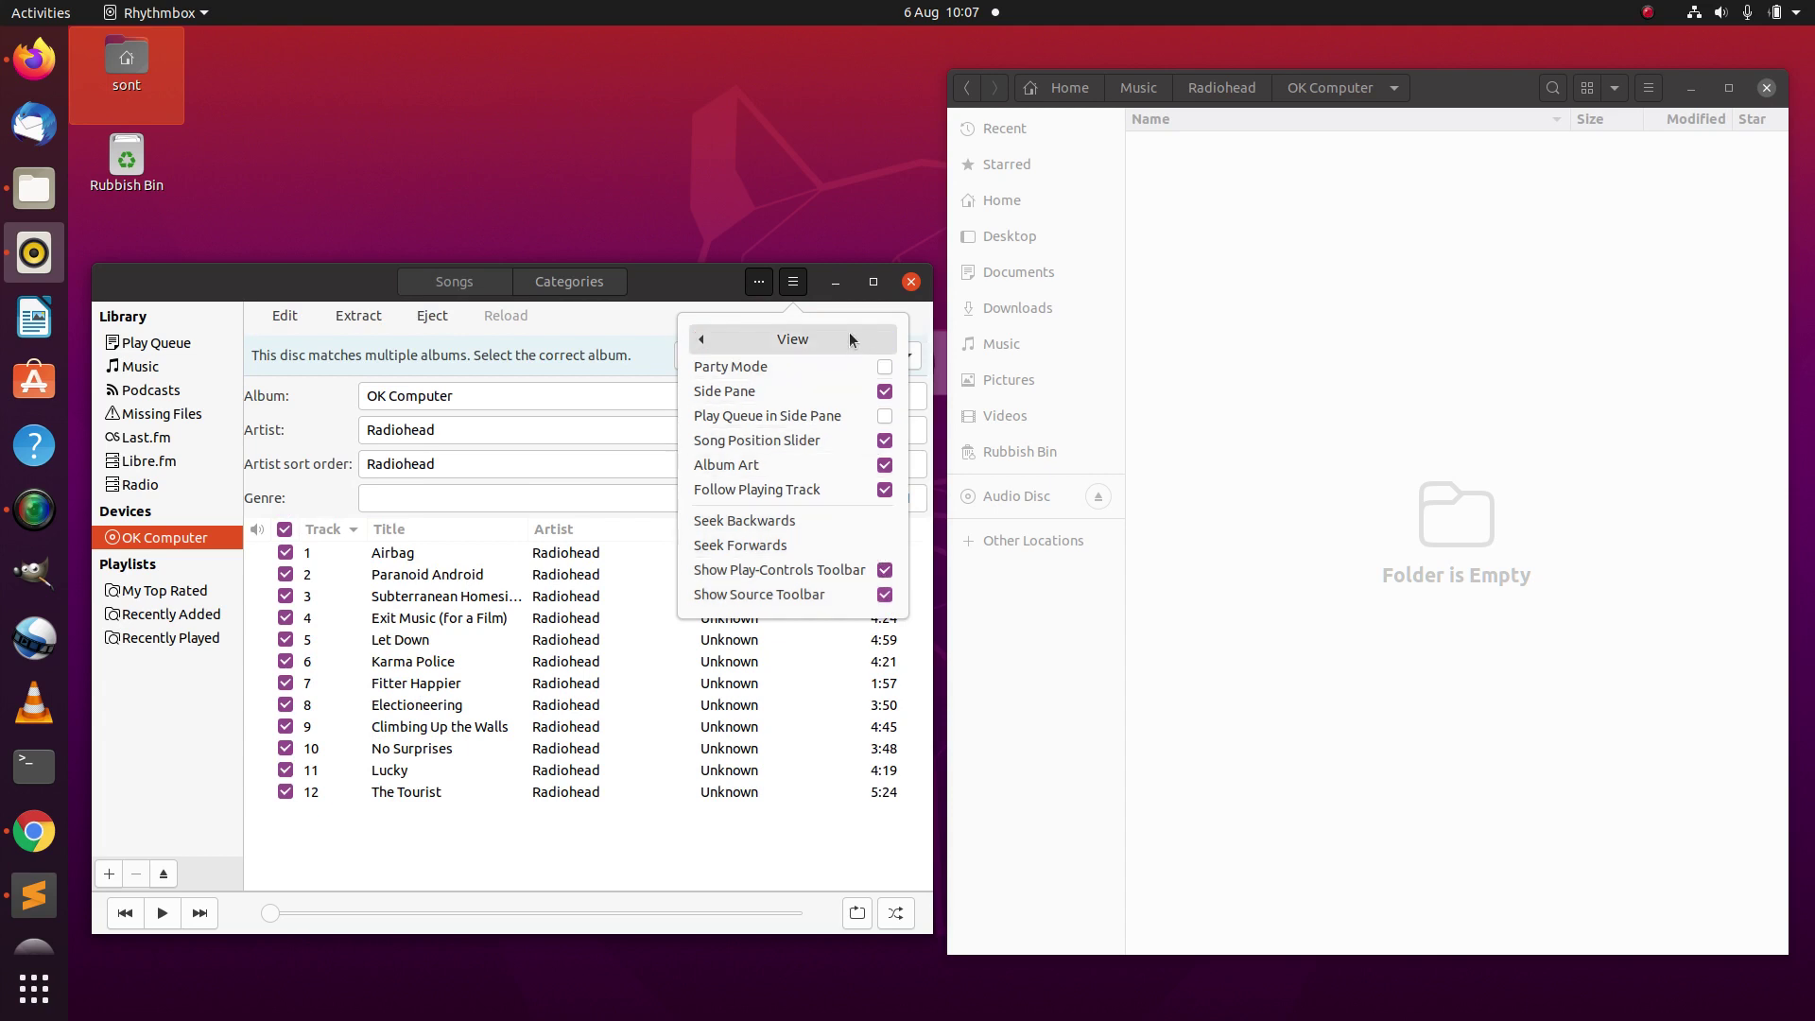
{"action": "left_click", "coordinate": [635, 321]}
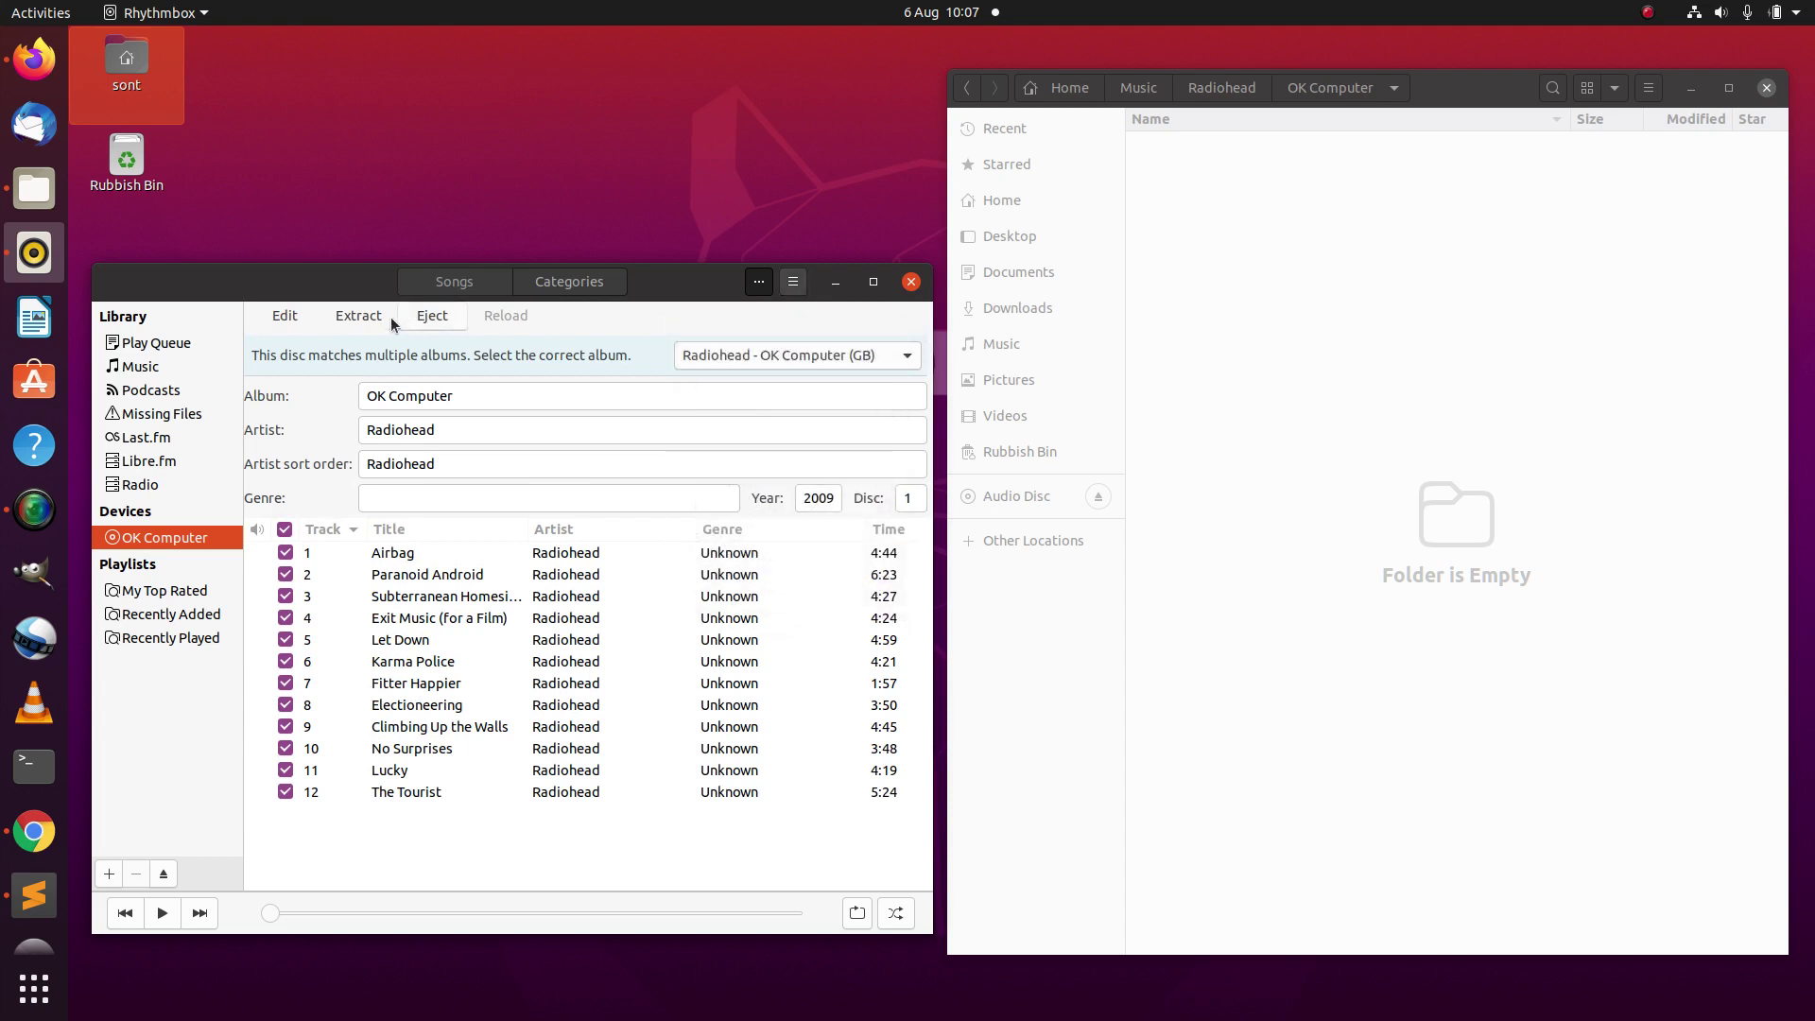
{"action": "left_click", "coordinate": [358, 319]}
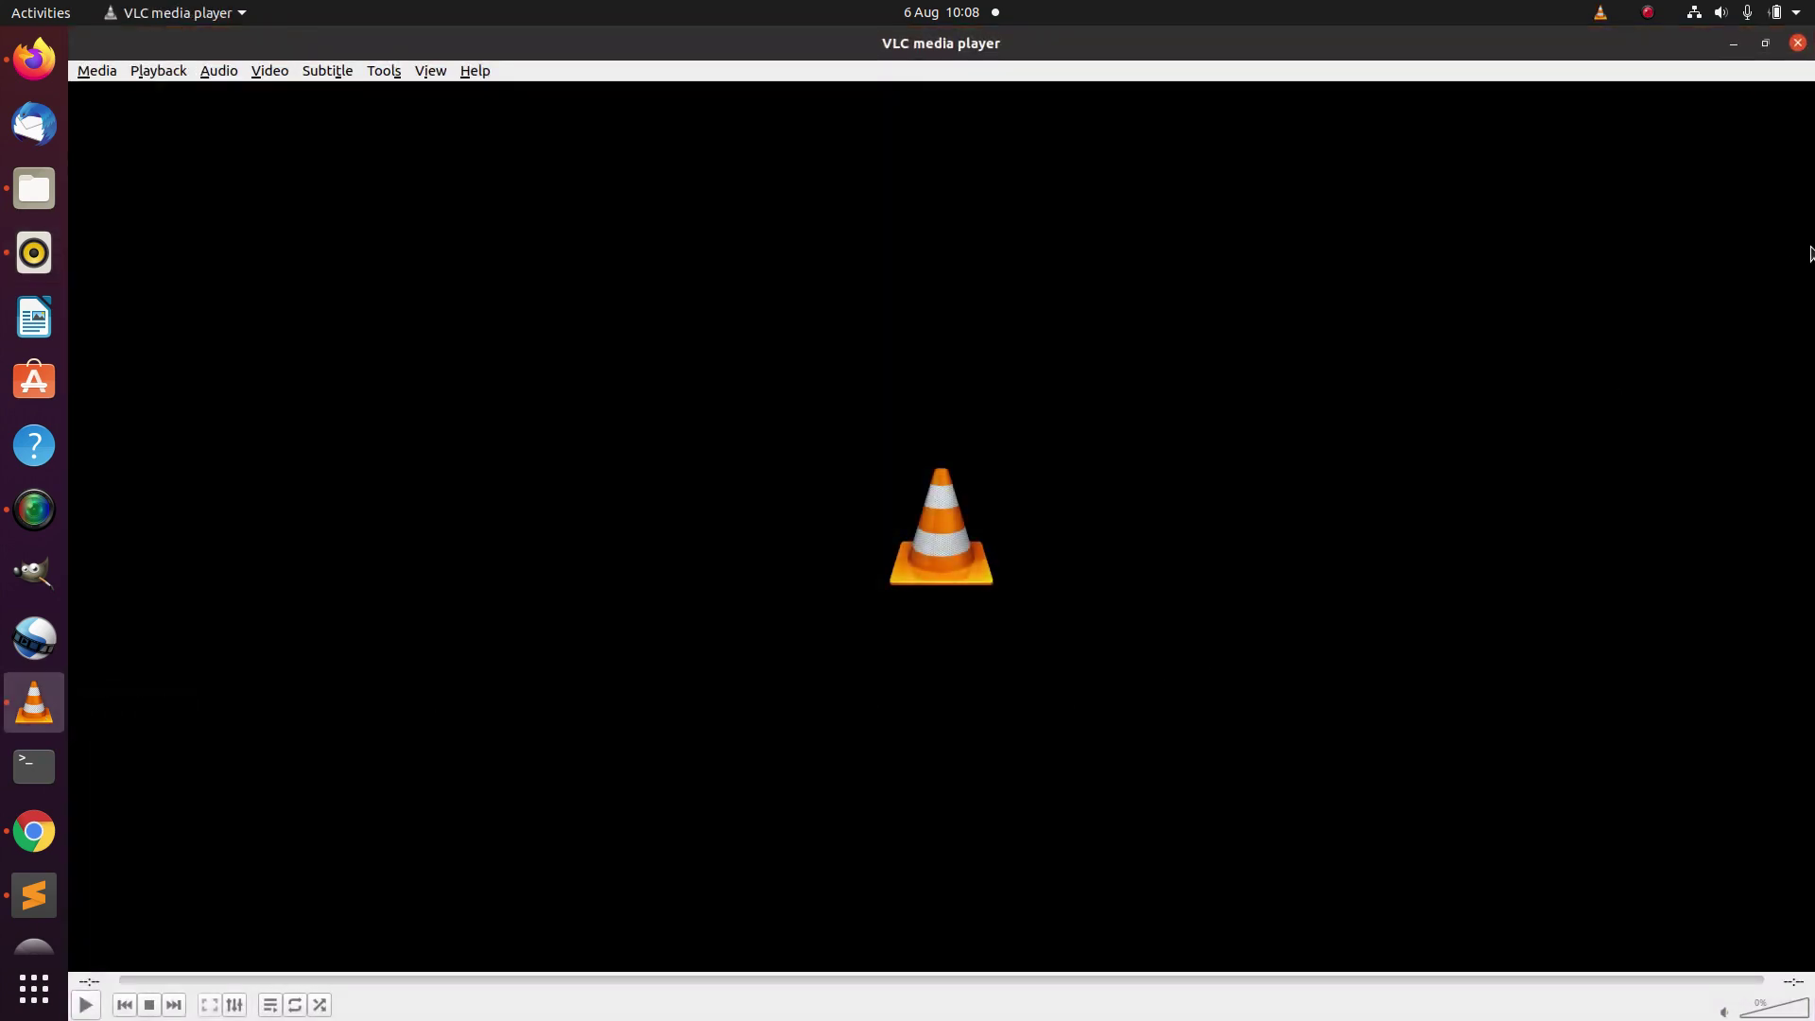
Step: Restore the VLC media player window from full size, shrink it and place it beside the Rhythmbox window
{"action": "double_click", "coordinate": [1529, 53]}
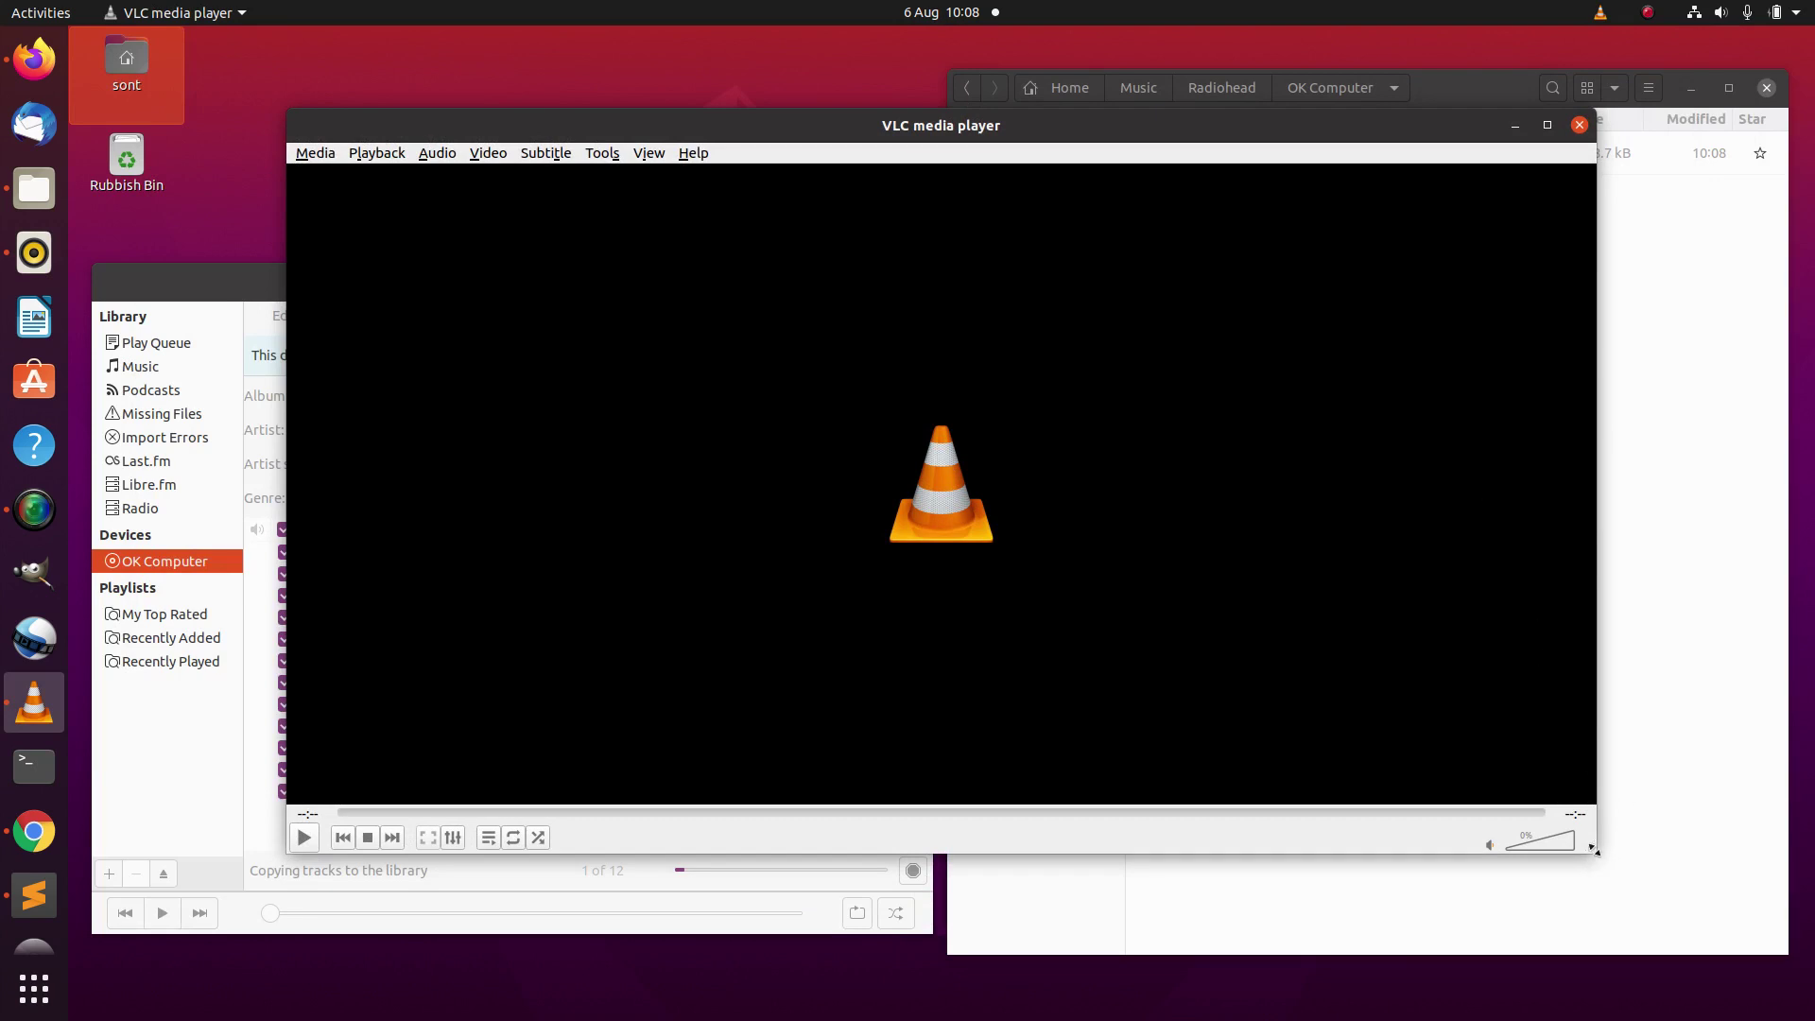
{"action": "left_click_drag", "start_coordinate": [1595, 850], "coordinate": [1125, 787]}
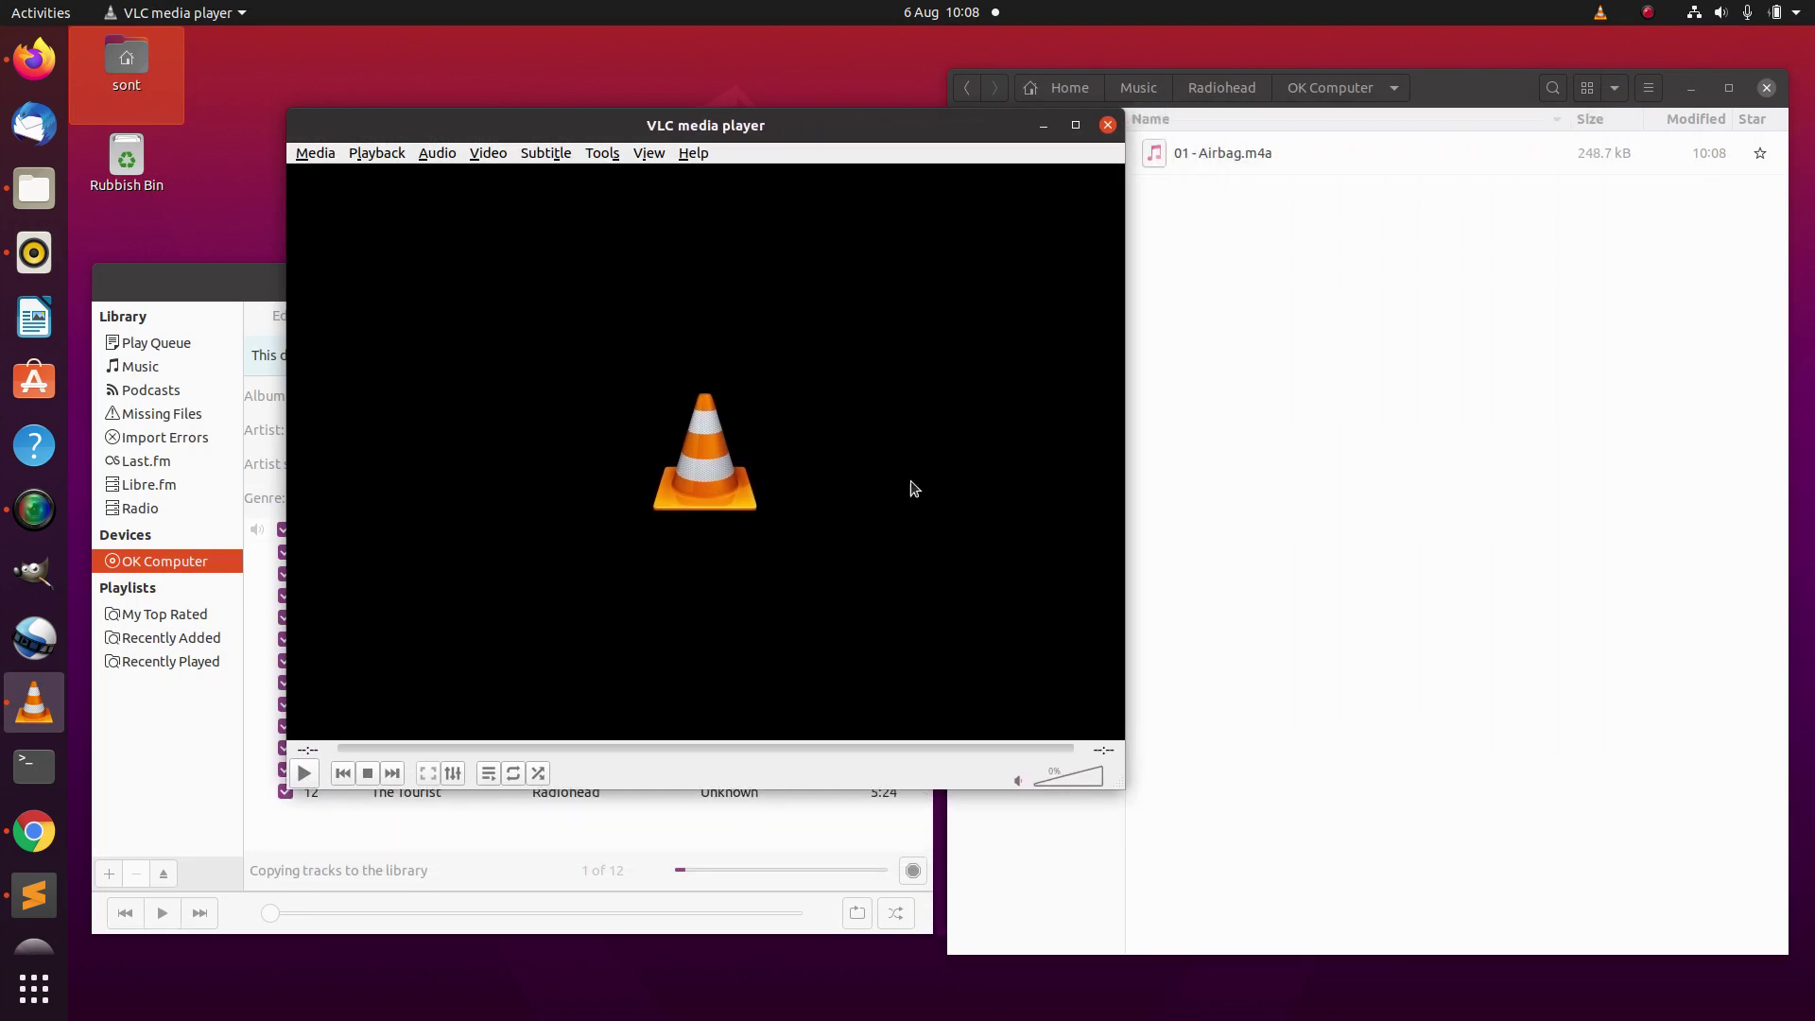
{"action": "left_click_drag", "start_coordinate": [836, 140], "coordinate": [1500, 49]}
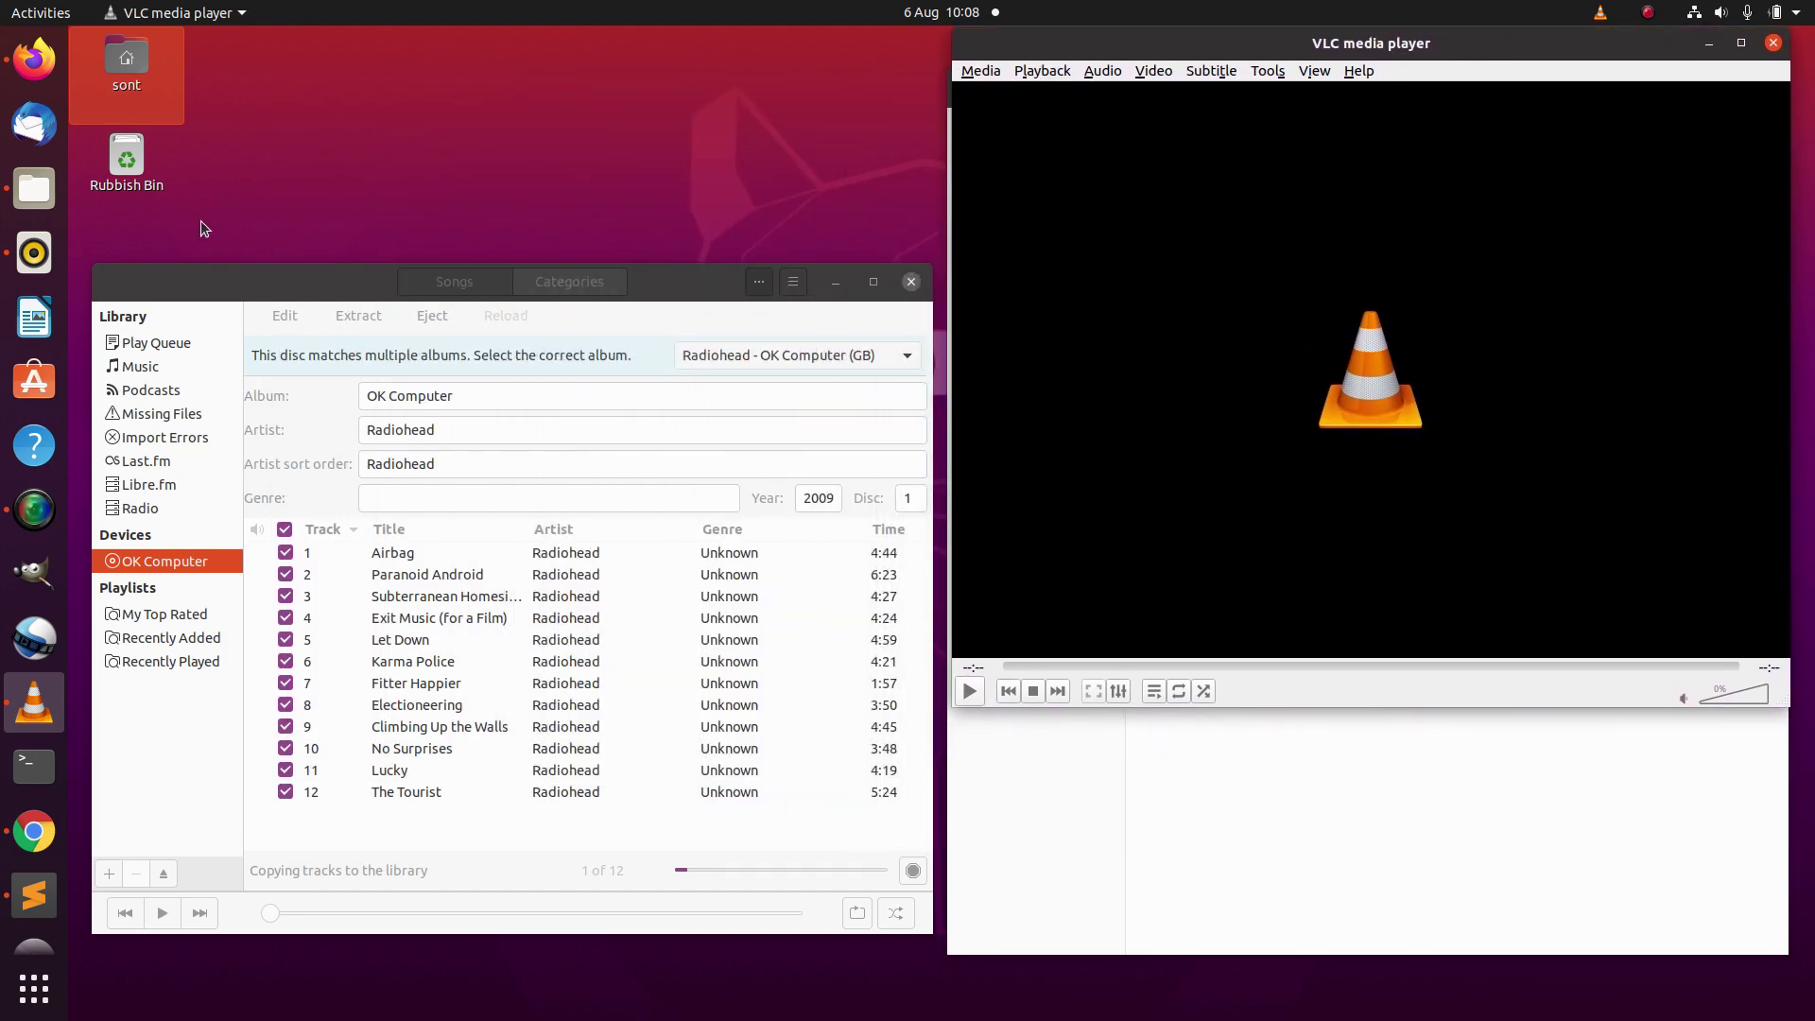
Step: Open the Rubbish Bin and try to play 01 - Airbag.ogg from it in VLC
{"action": "double_click", "coordinate": [130, 142]}
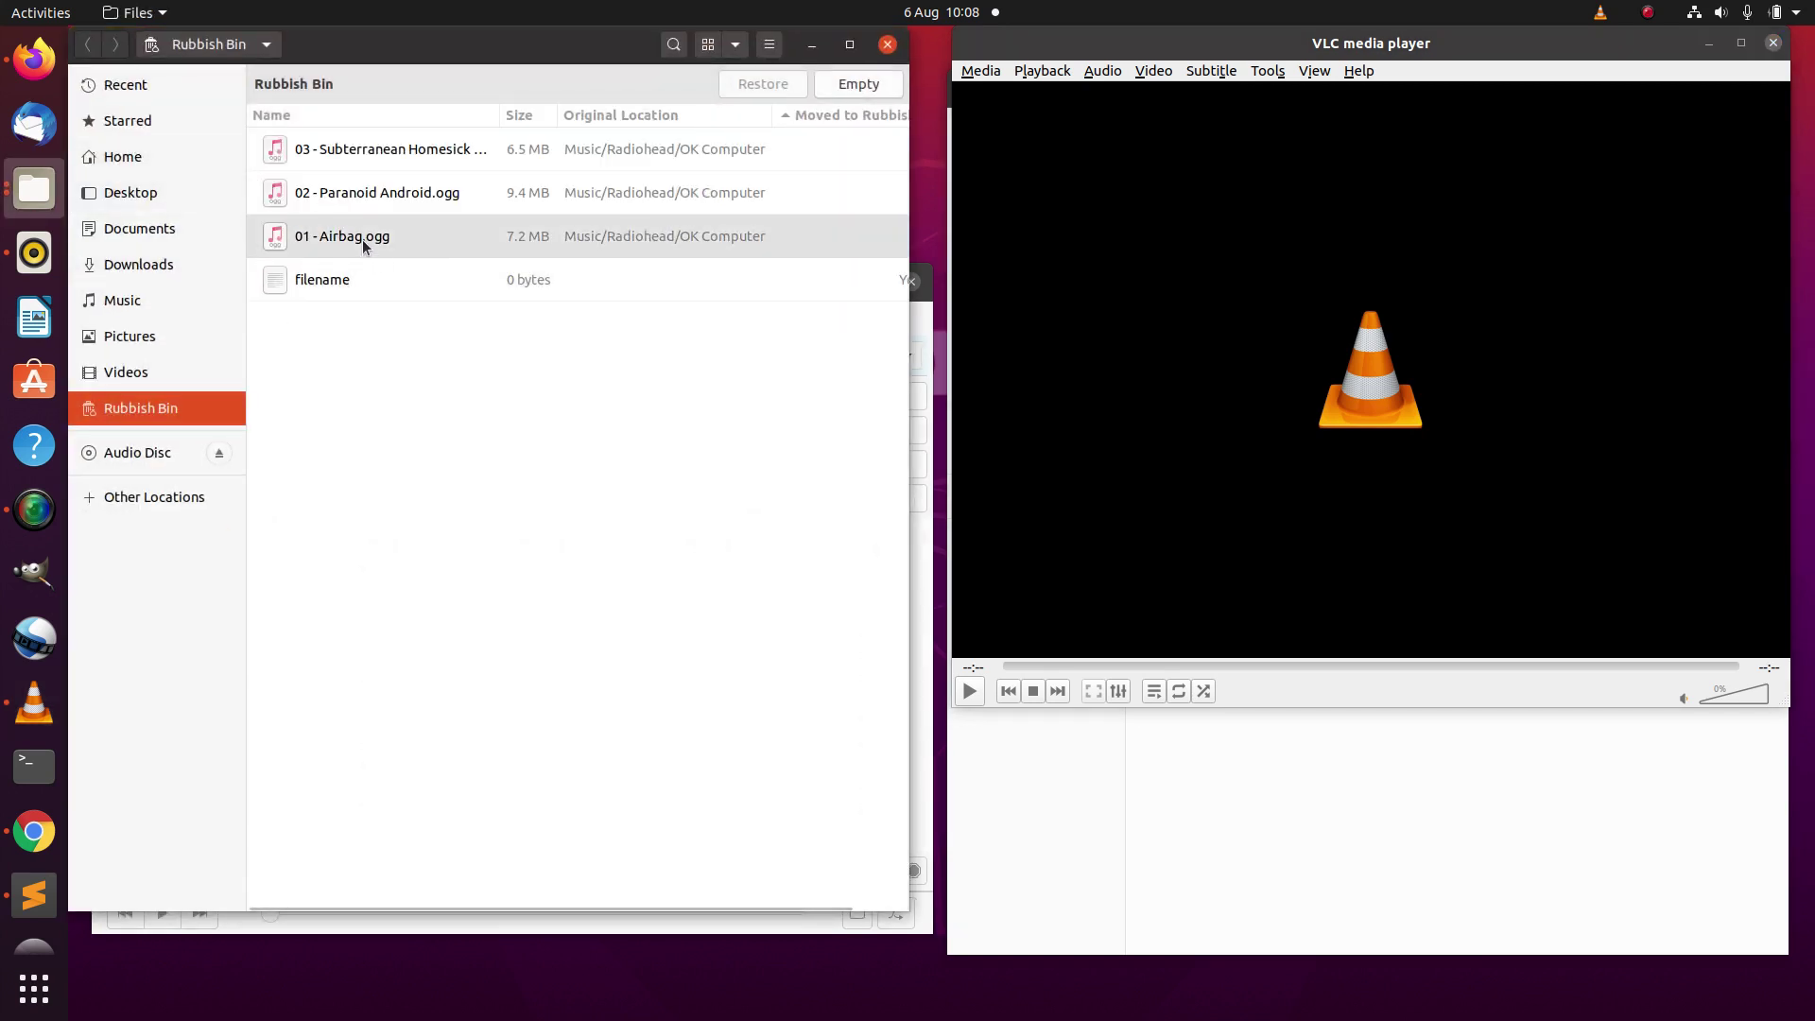
{"action": "left_click_drag", "start_coordinate": [368, 246], "coordinate": [1233, 325]}
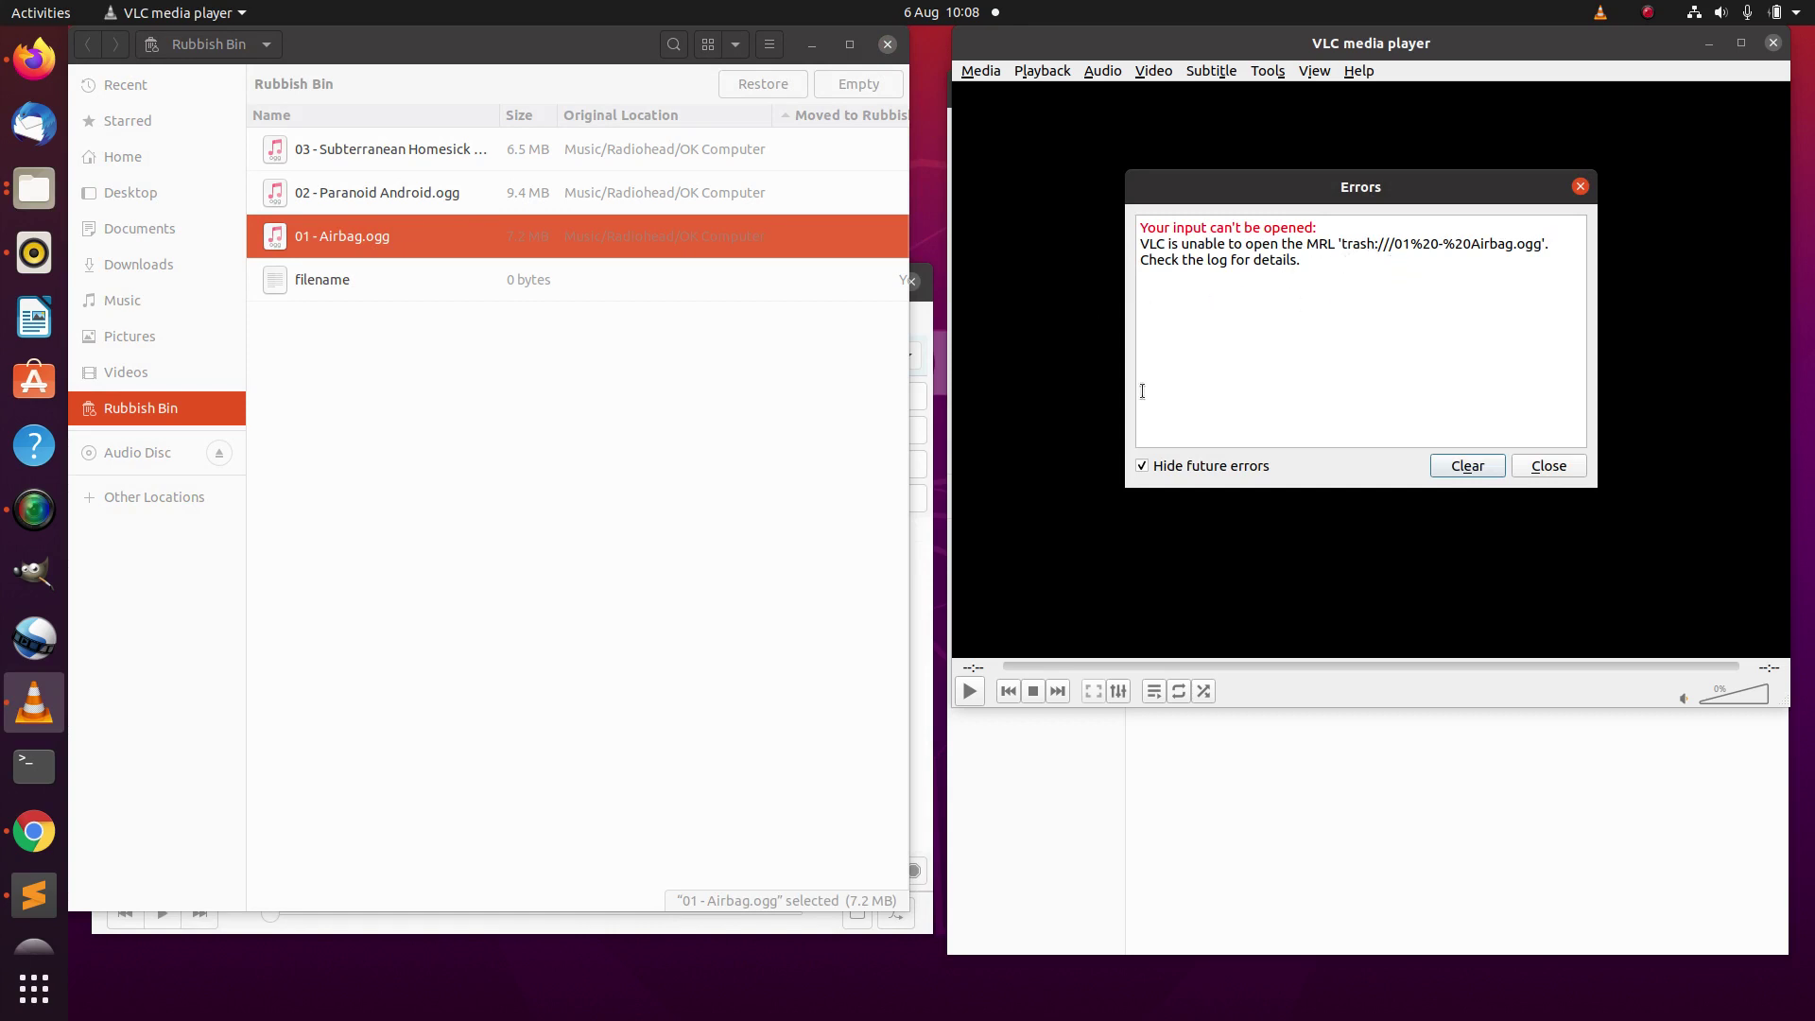
{"action": "left_click", "coordinate": [1543, 468]}
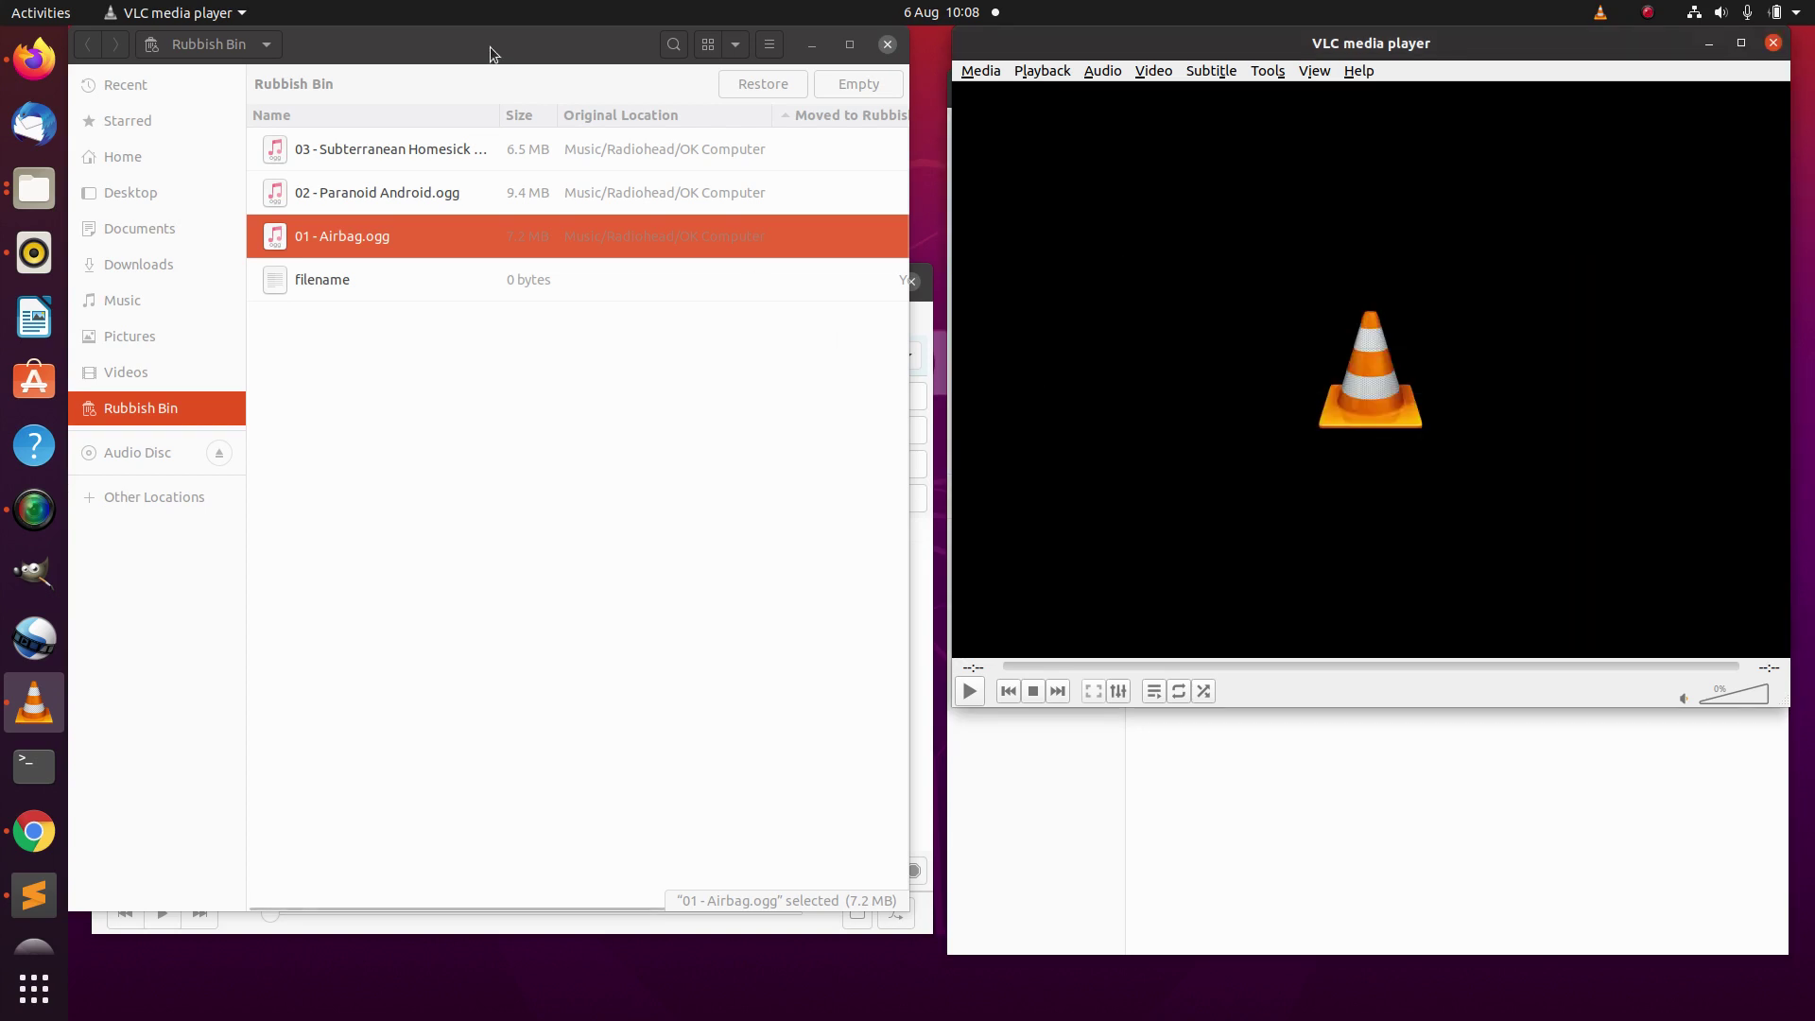
Step: Move 01 - Airbag.ogg from the Rubbish Bin to the desktop and minimise the Rubbish Bin window
{"action": "left_click_drag", "start_coordinate": [489, 48], "coordinate": [491, 195]}
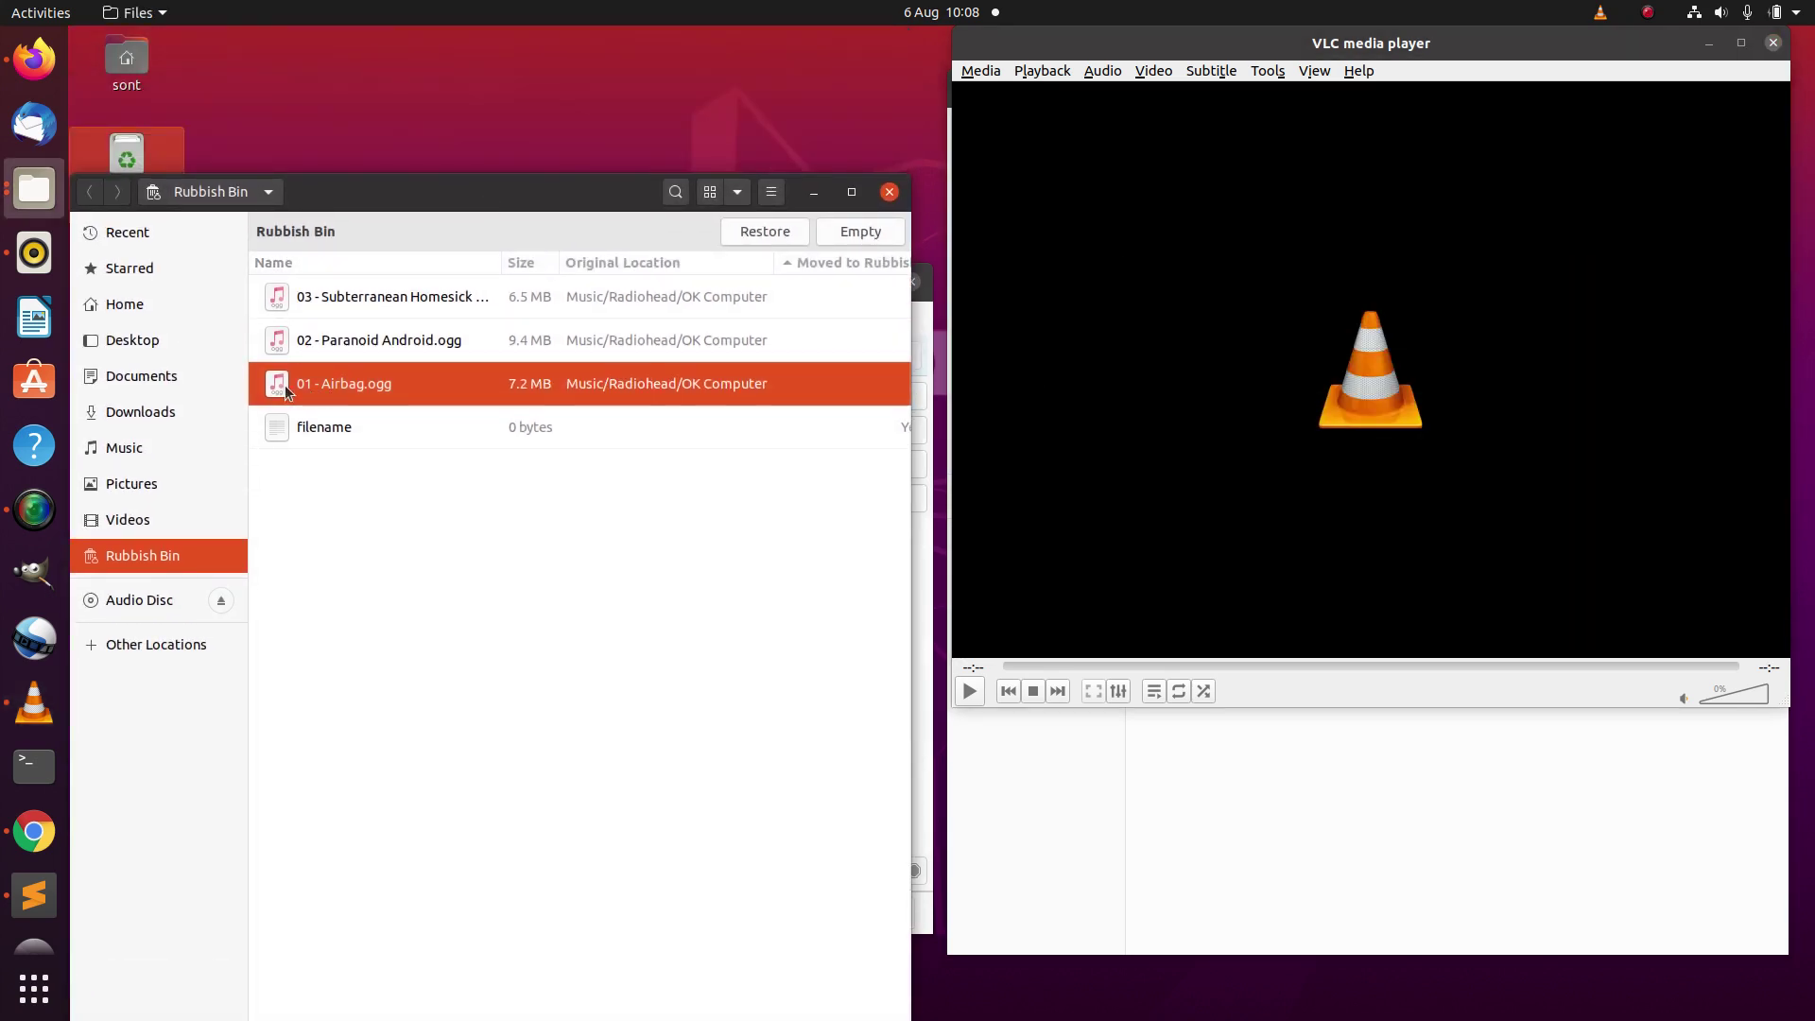
{"action": "left_click_drag", "start_coordinate": [285, 383], "coordinate": [298, 93]}
{"action": "right_click", "coordinate": [394, 384]}
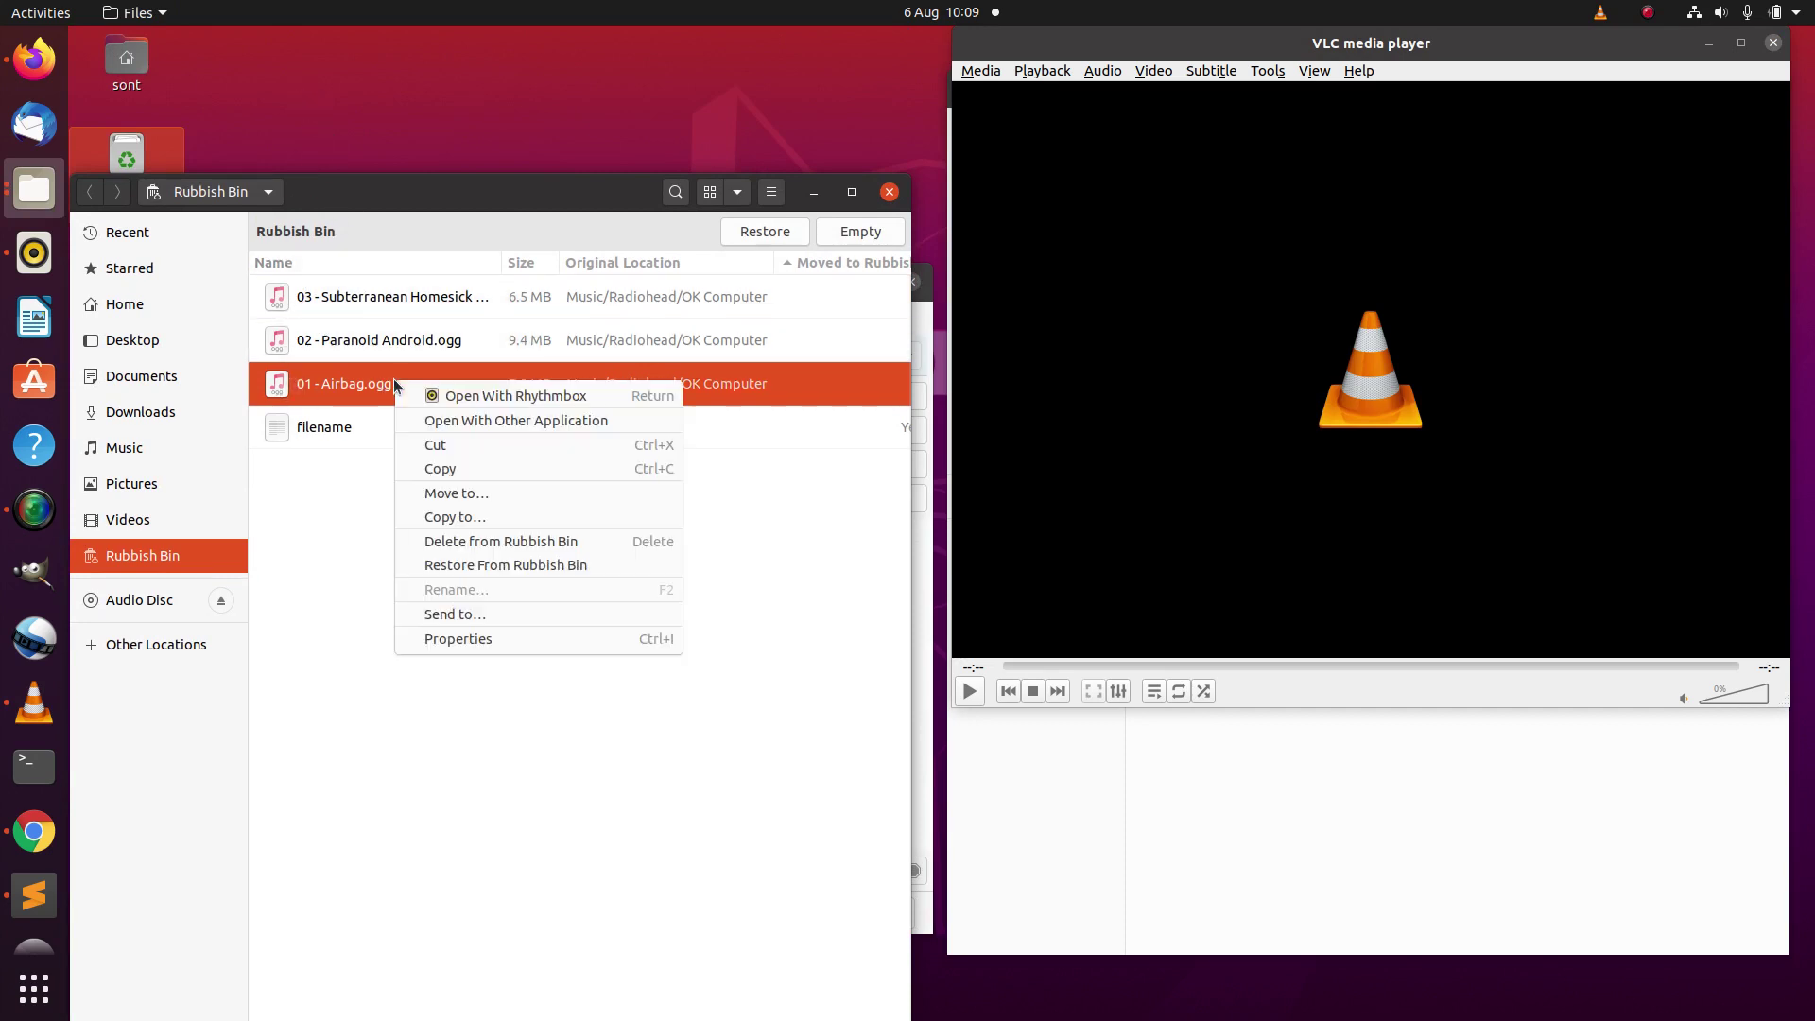
{"action": "left_click", "coordinate": [430, 450]}
{"action": "right_click", "coordinate": [388, 119]}
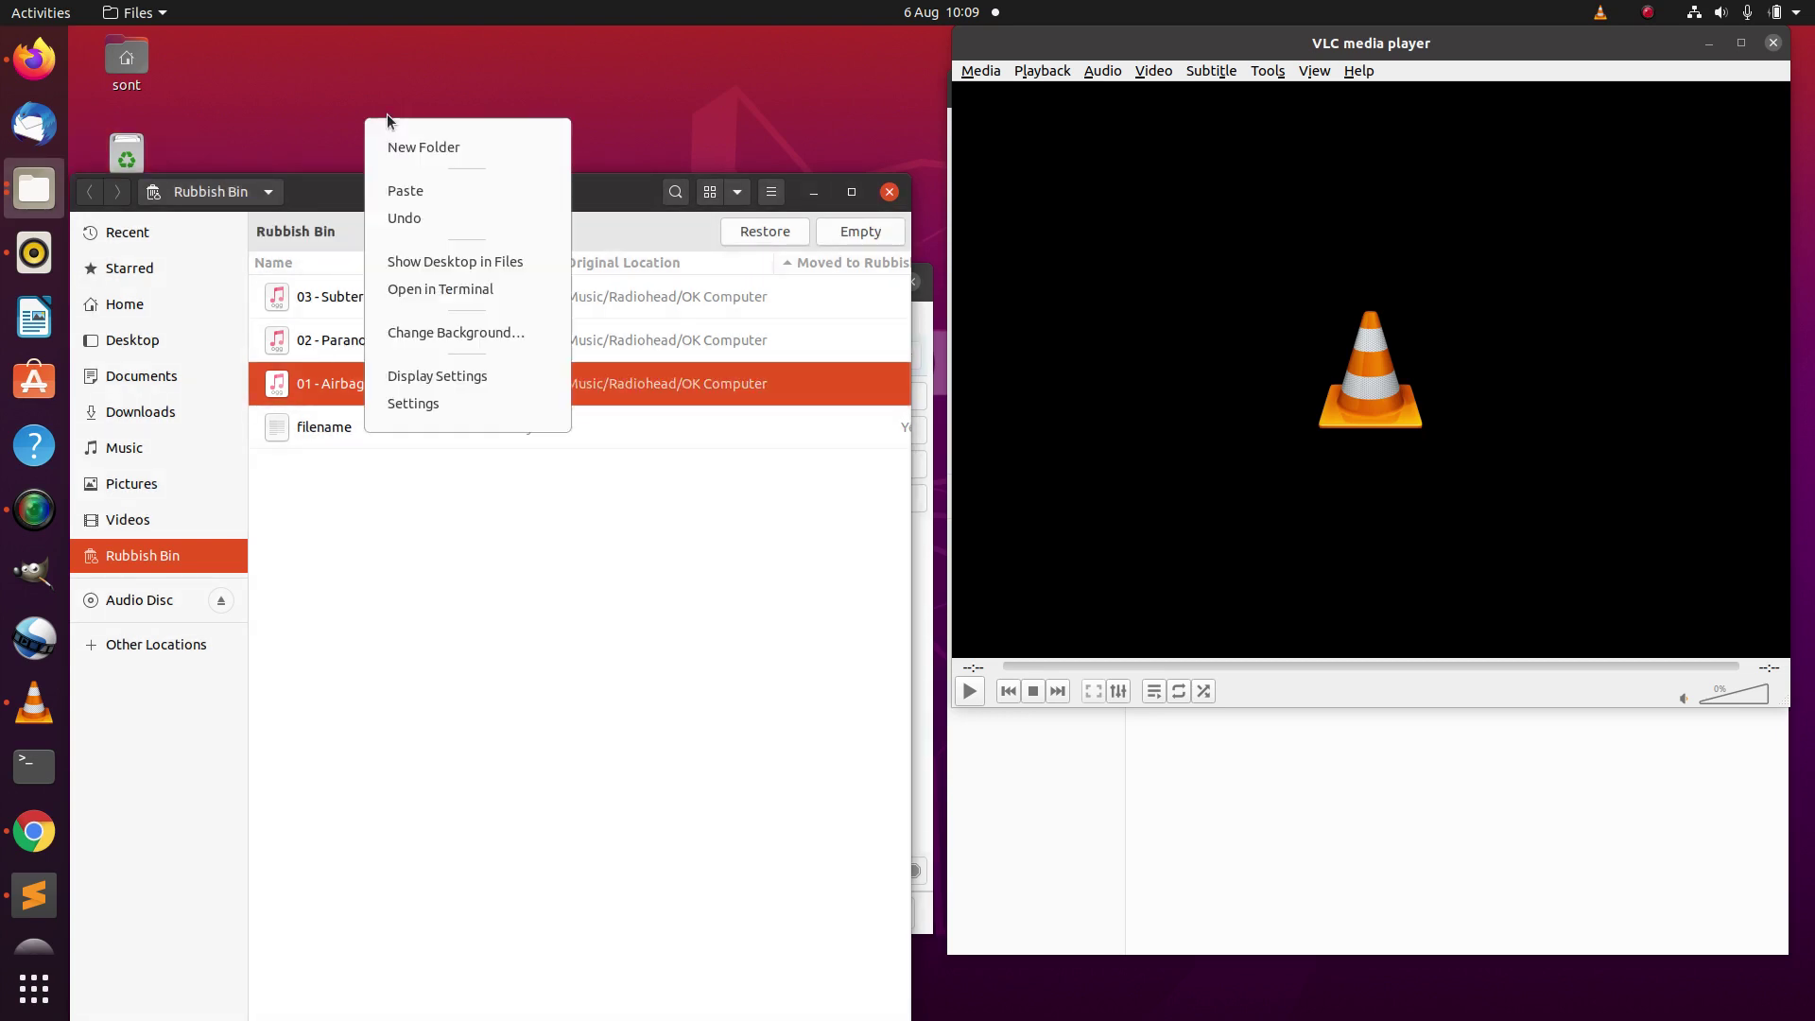
{"action": "left_click", "coordinate": [416, 191]}
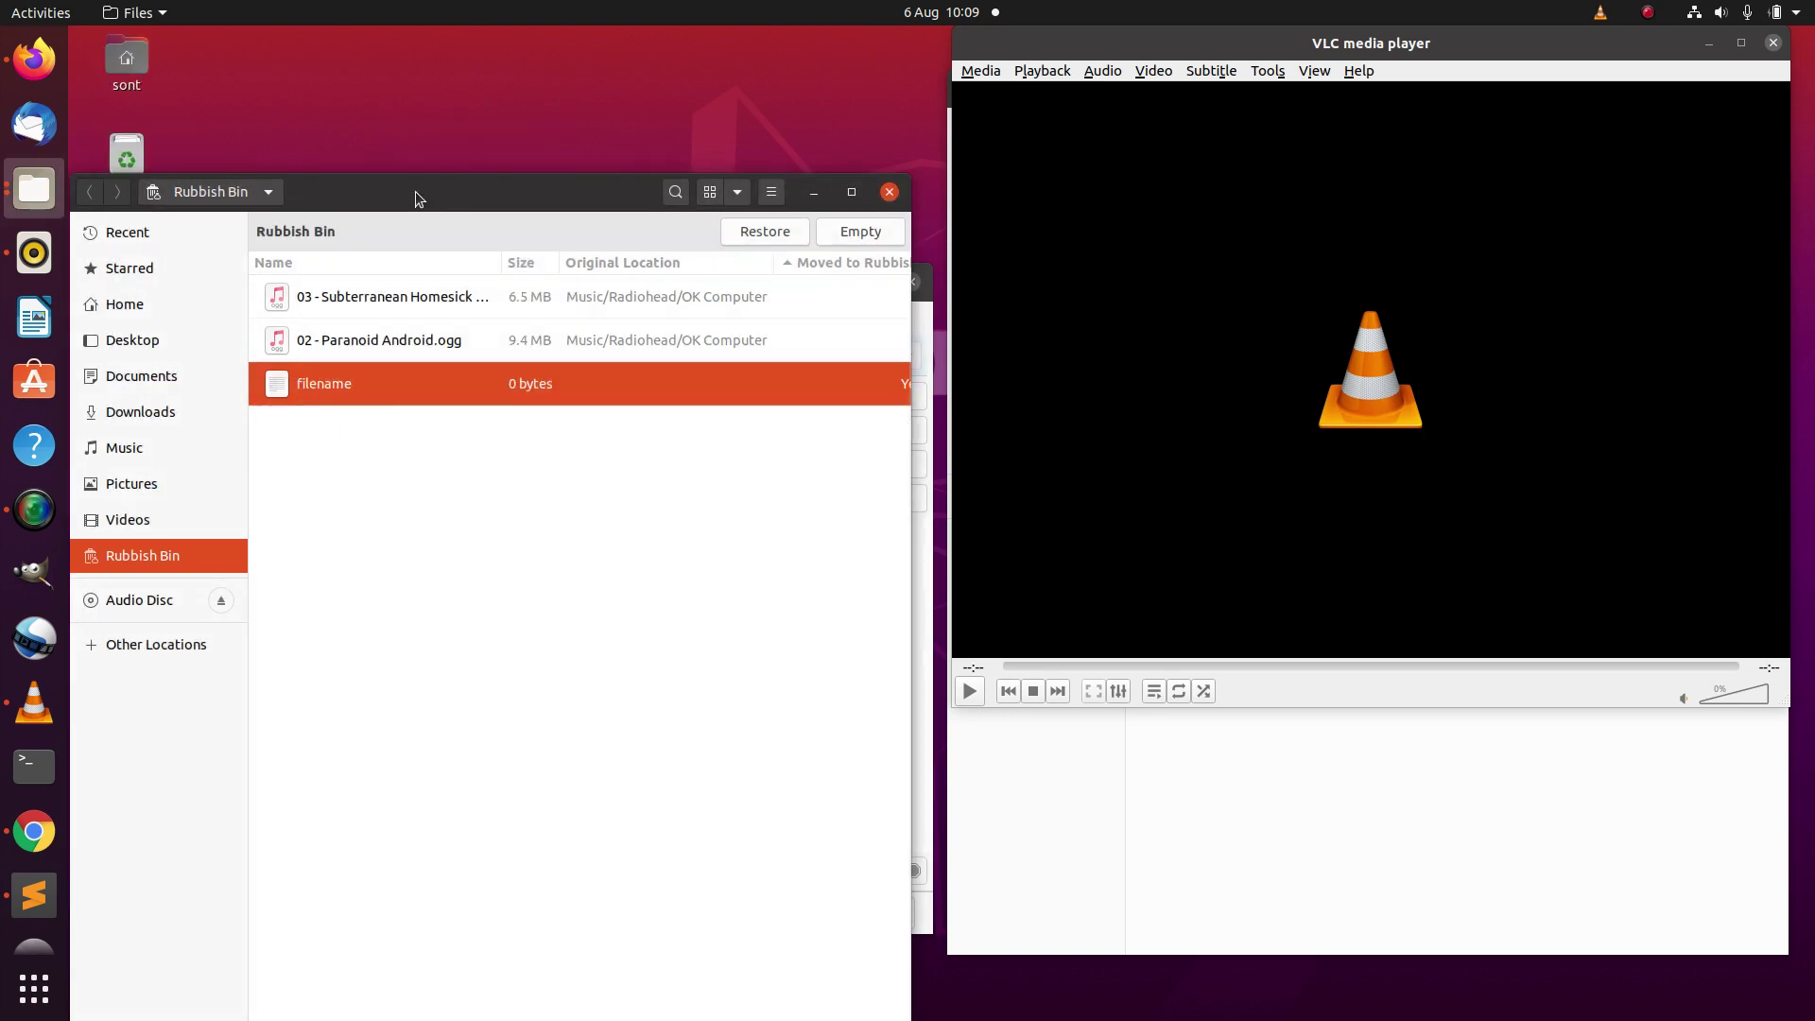
{"action": "left_click", "coordinate": [814, 192]}
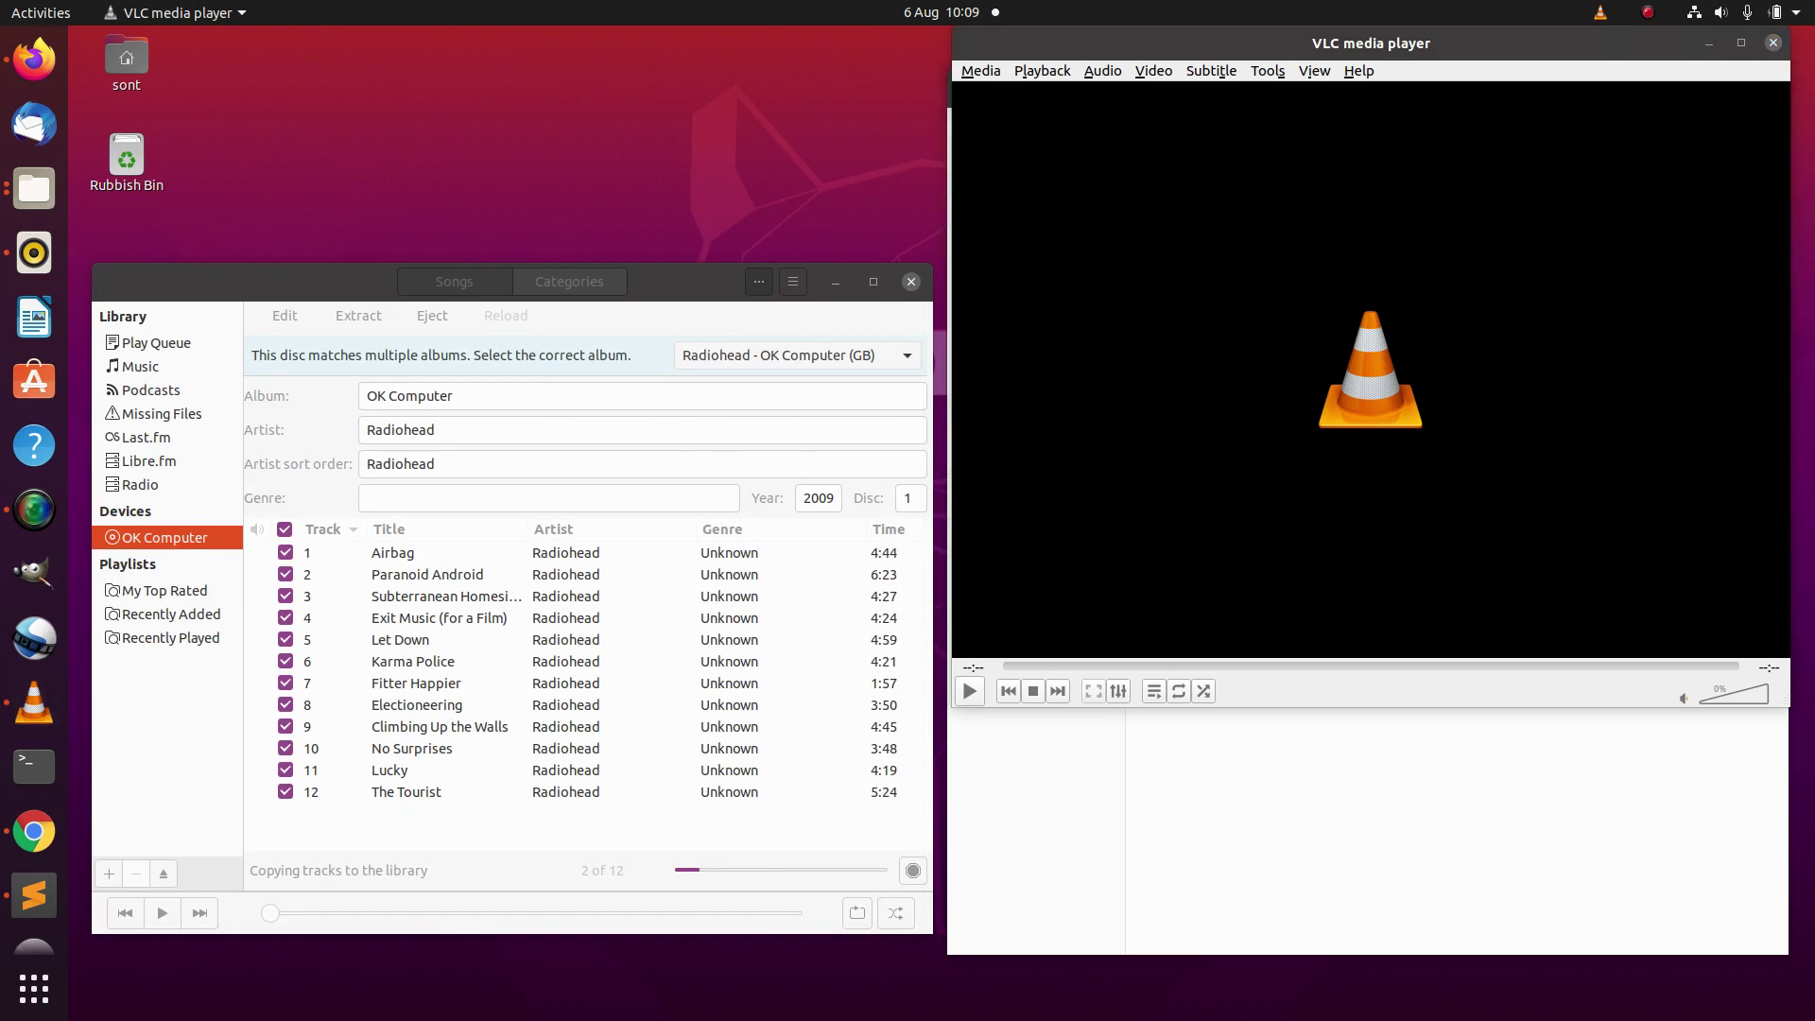
Step: Place 01 - Airbag.ogg beside the Rubbish Bin icon on the desktop and try to drop it into the VLC window
{"action": "left_click_drag", "start_coordinate": [652, 552], "coordinate": [321, 185]}
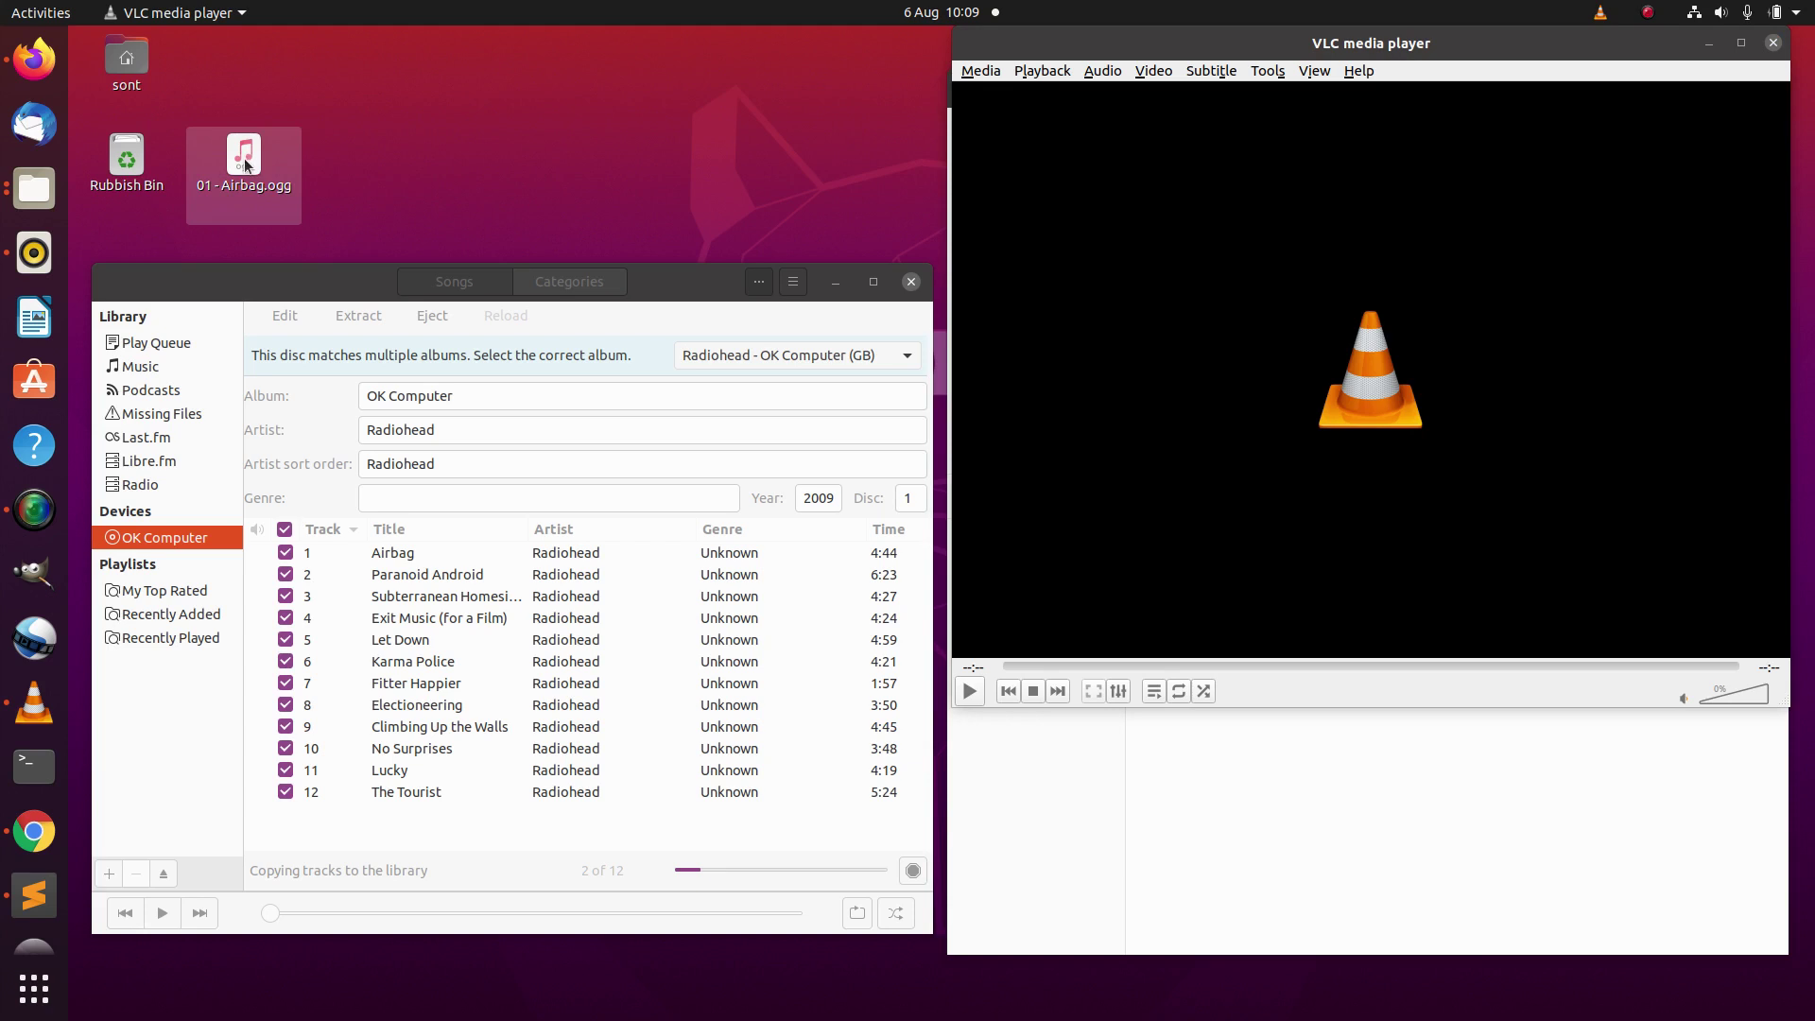
{"action": "left_click_drag", "start_coordinate": [245, 166], "coordinate": [1219, 234]}
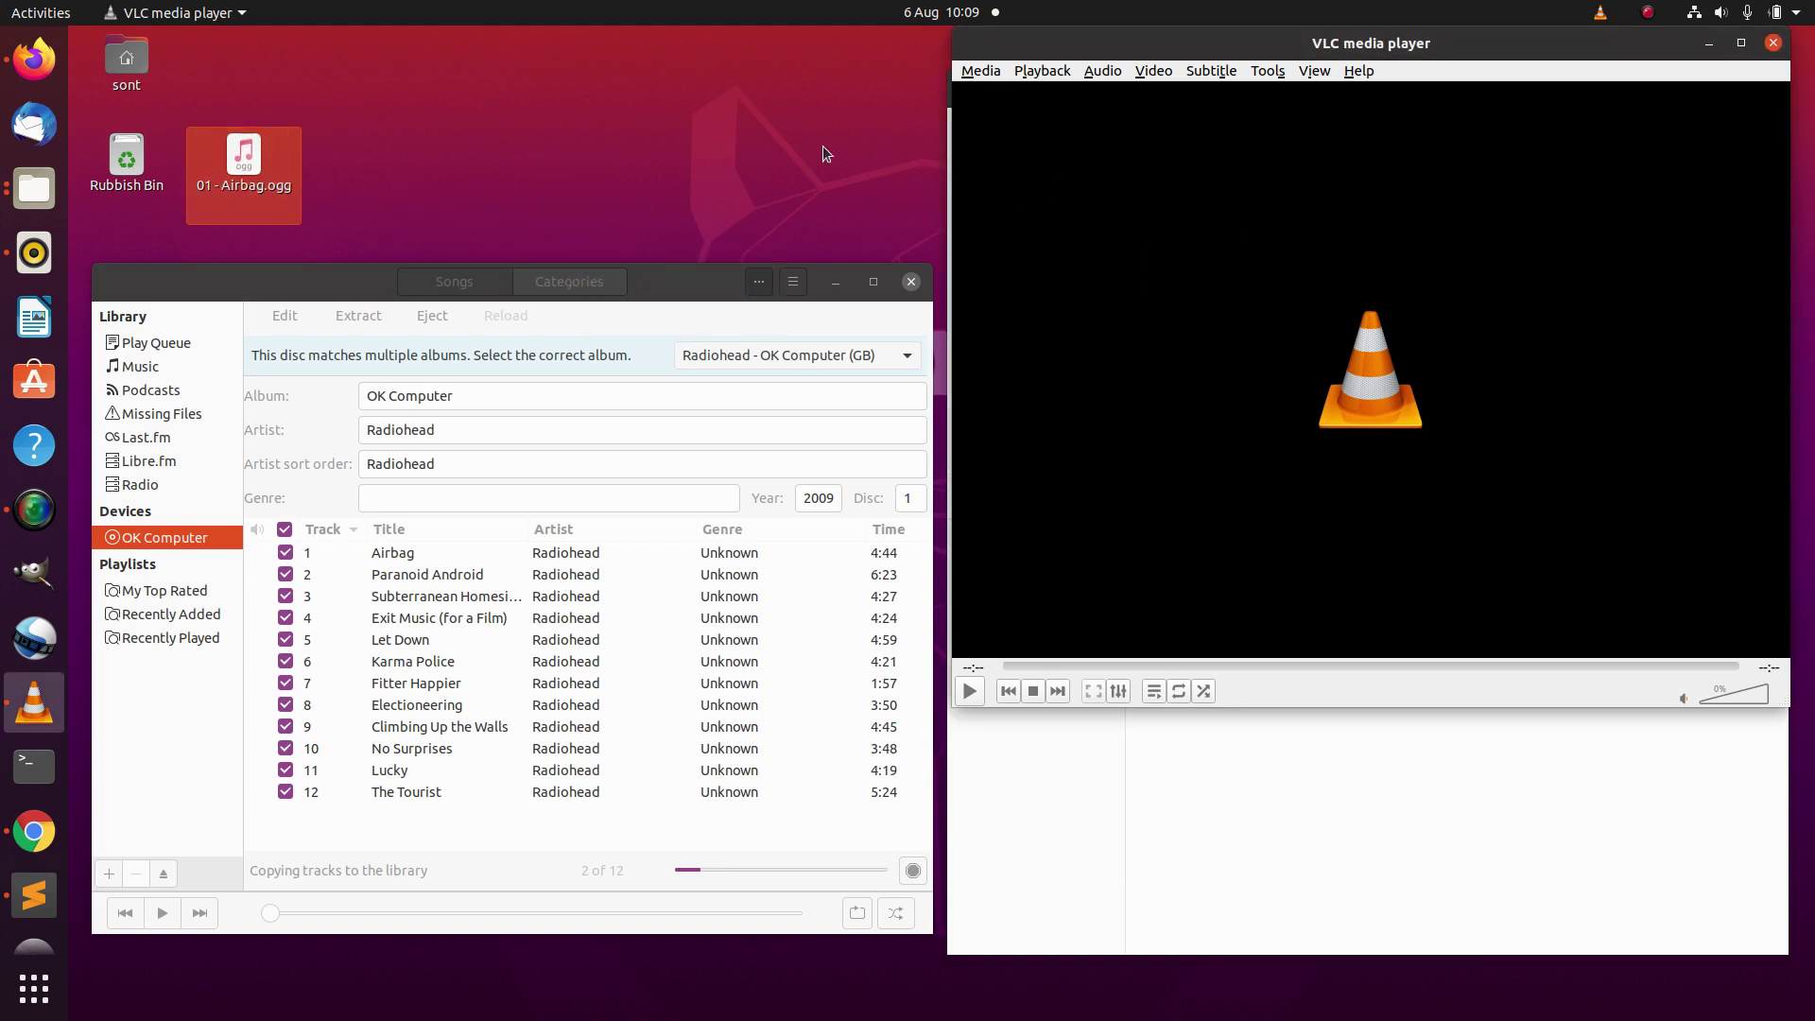
{"action": "left_click_drag", "start_coordinate": [235, 165], "coordinate": [1268, 296]}
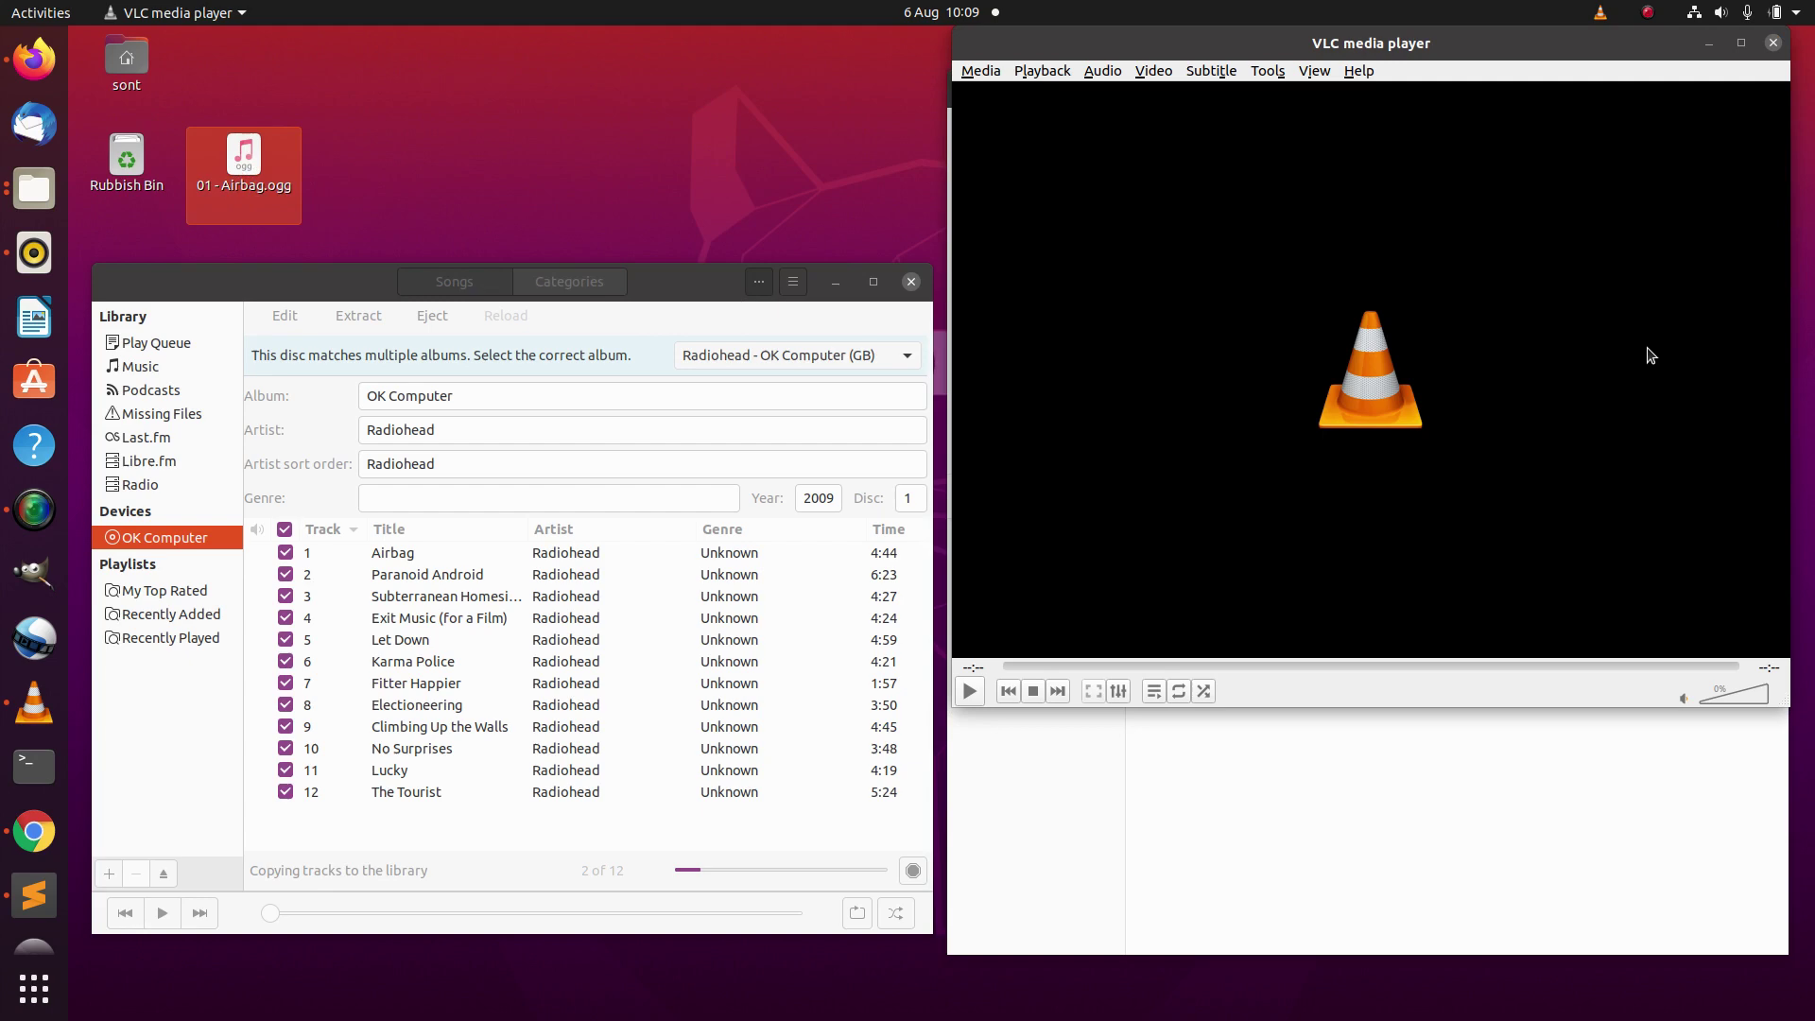
Step: Open 01 - Airbag.ogg from the Desktop folder in VLC to play it, and close the VLC media player
{"action": "left_click", "coordinate": [978, 68]}
{"action": "left_click", "coordinate": [1008, 94]}
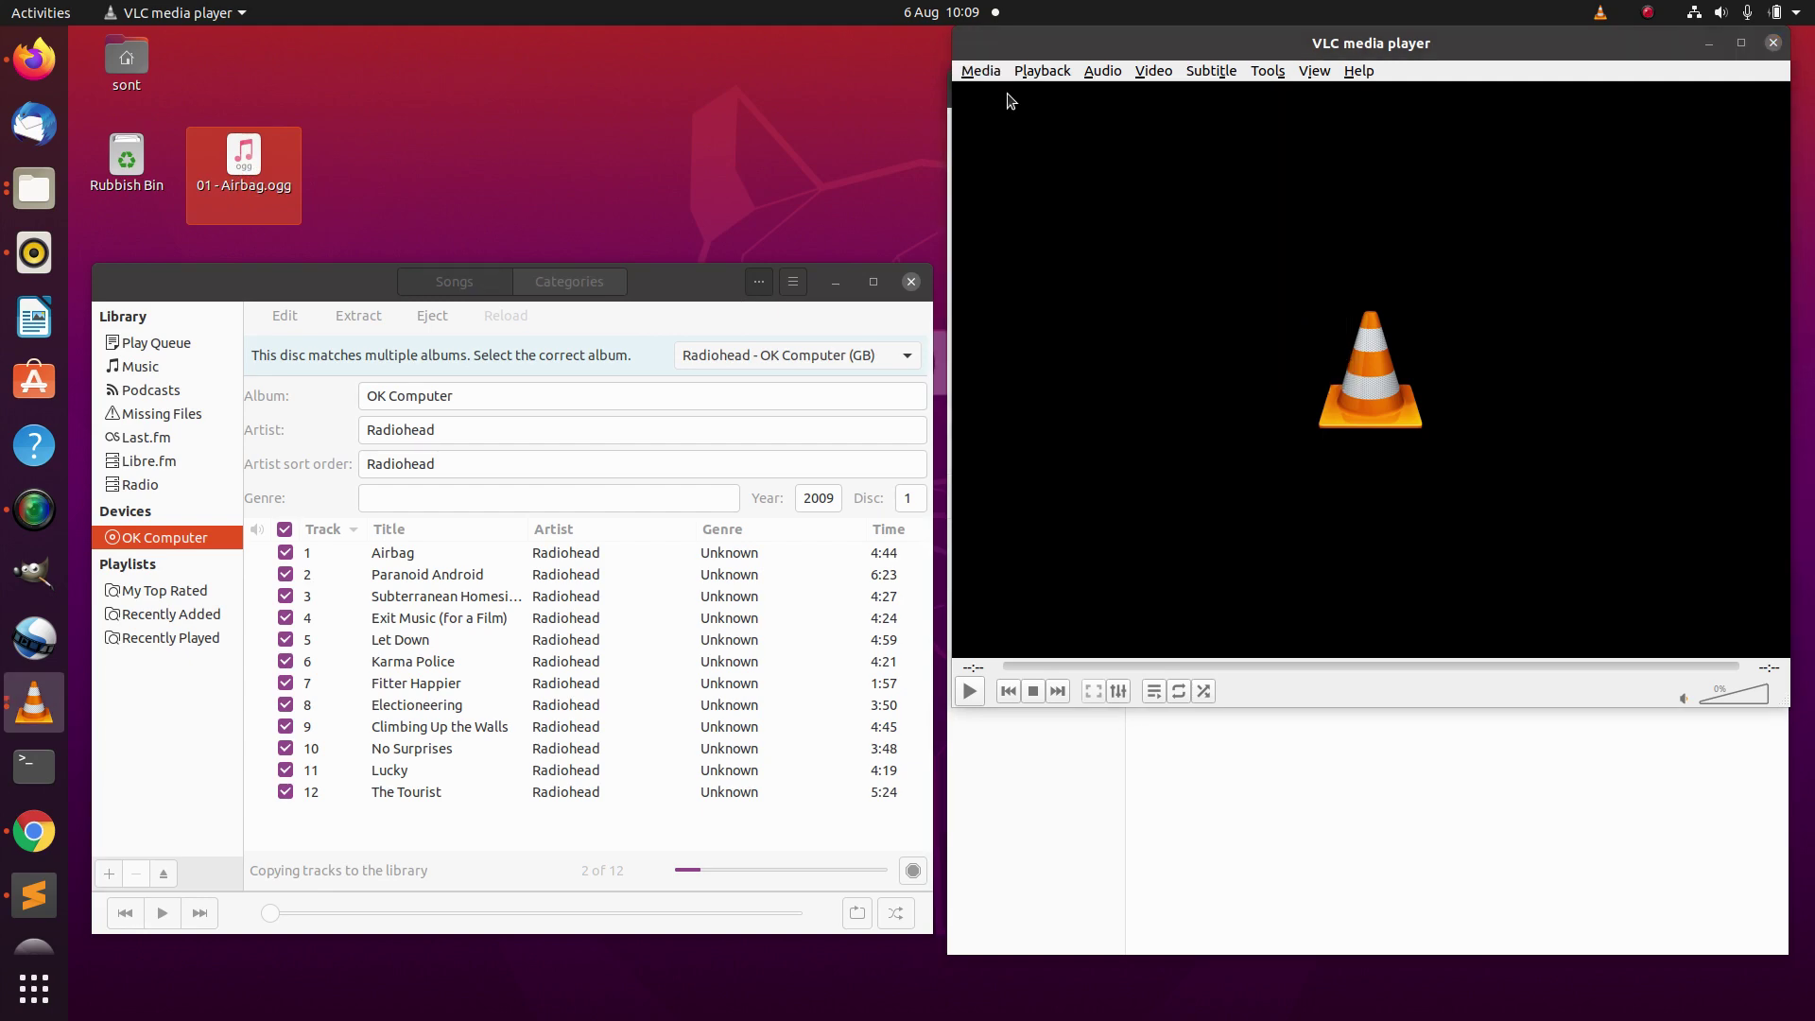
{"action": "left_click", "coordinate": [405, 194]}
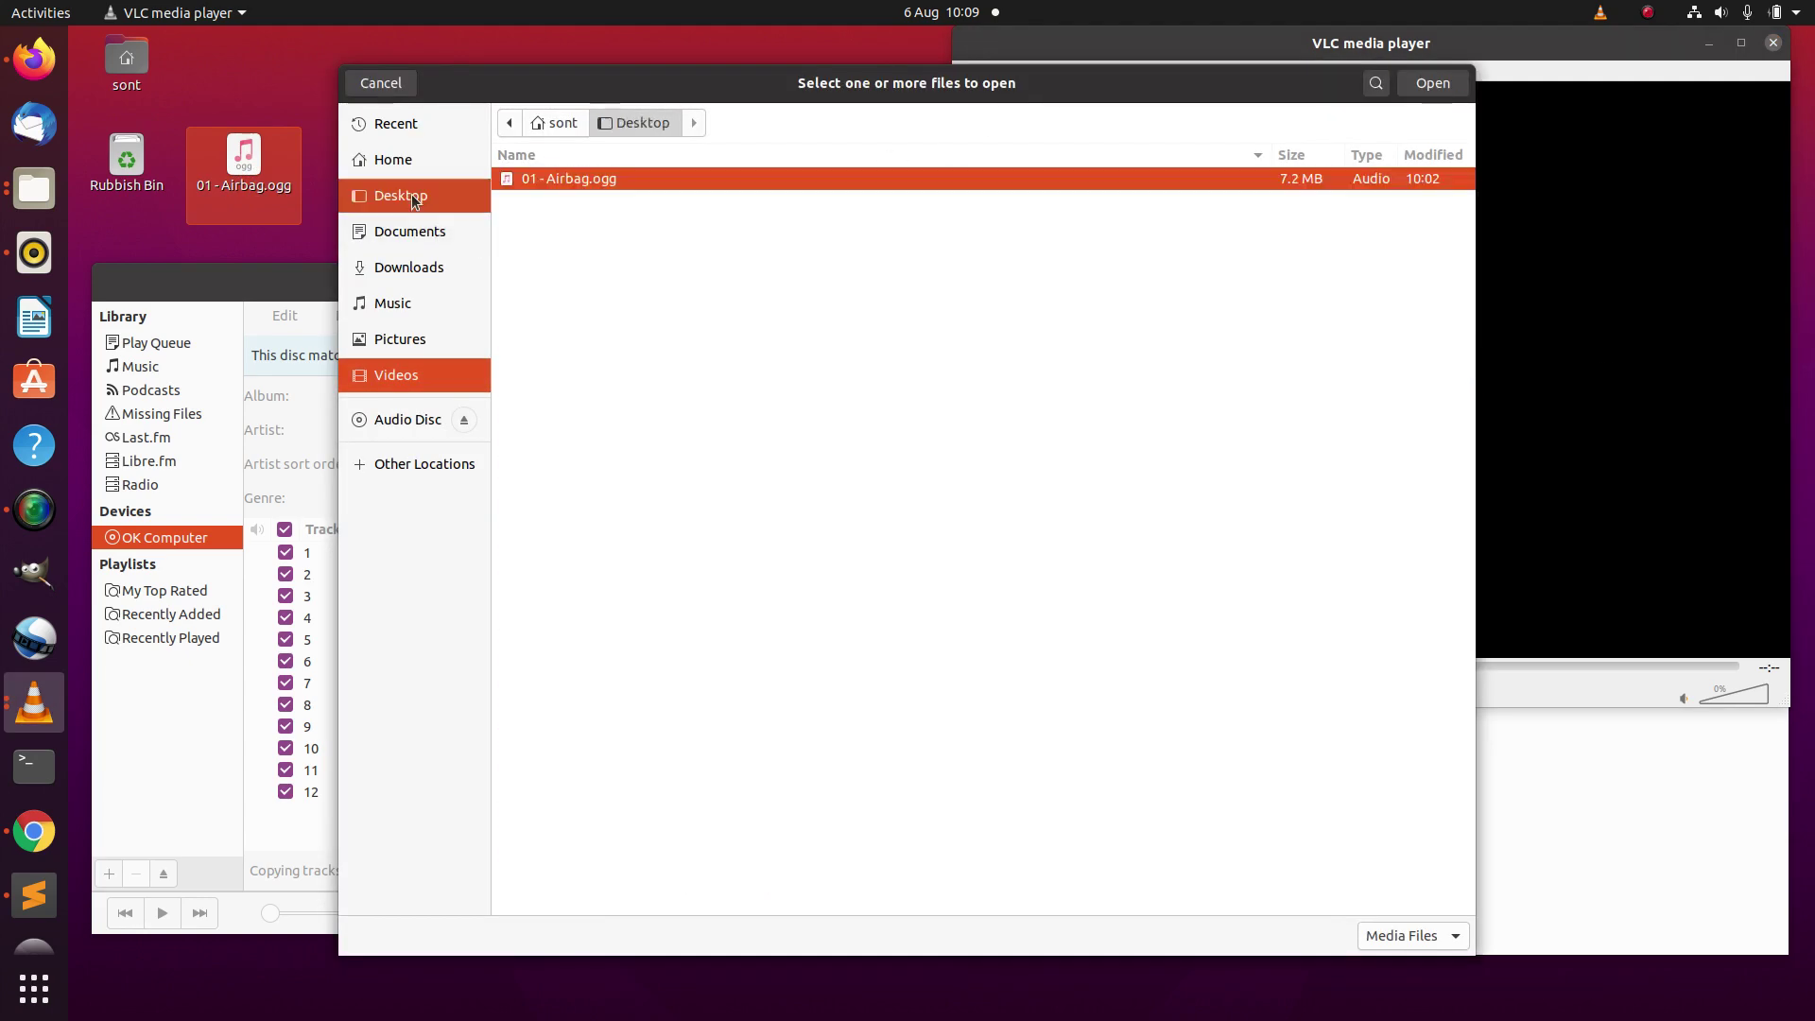
{"action": "double_click", "coordinate": [558, 180]}
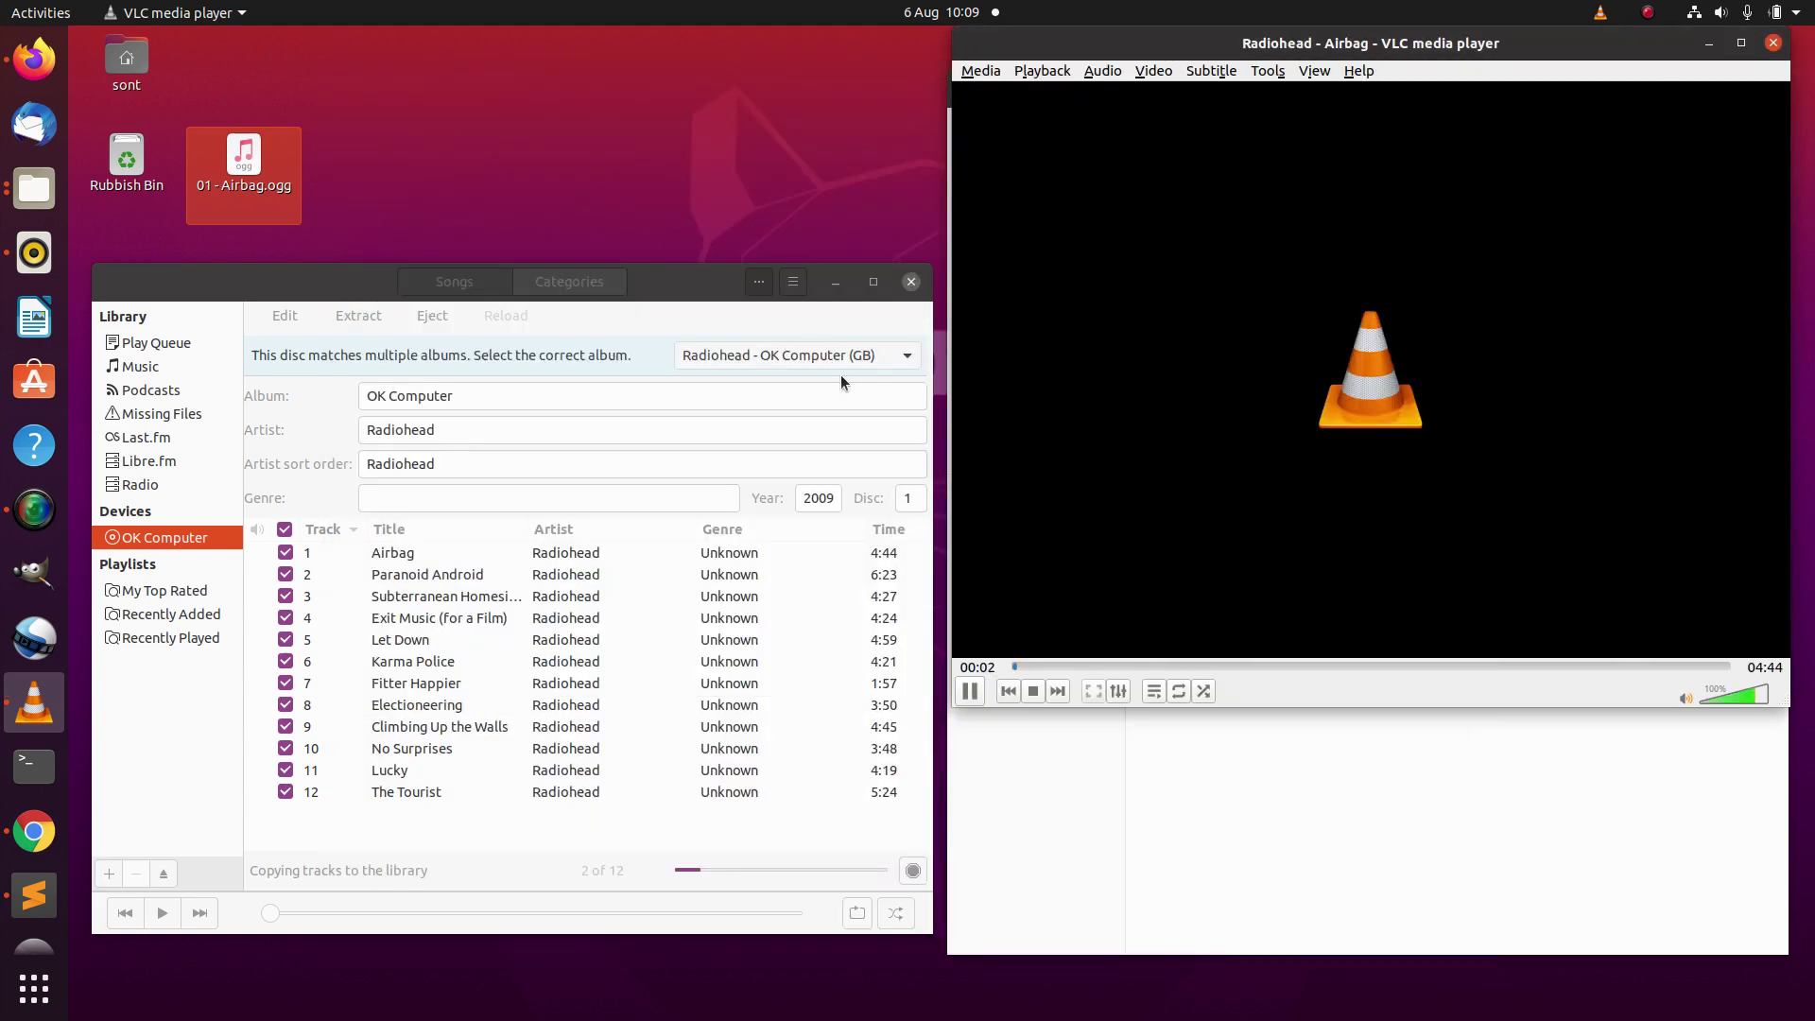
{"action": "left_click", "coordinate": [1774, 45]}
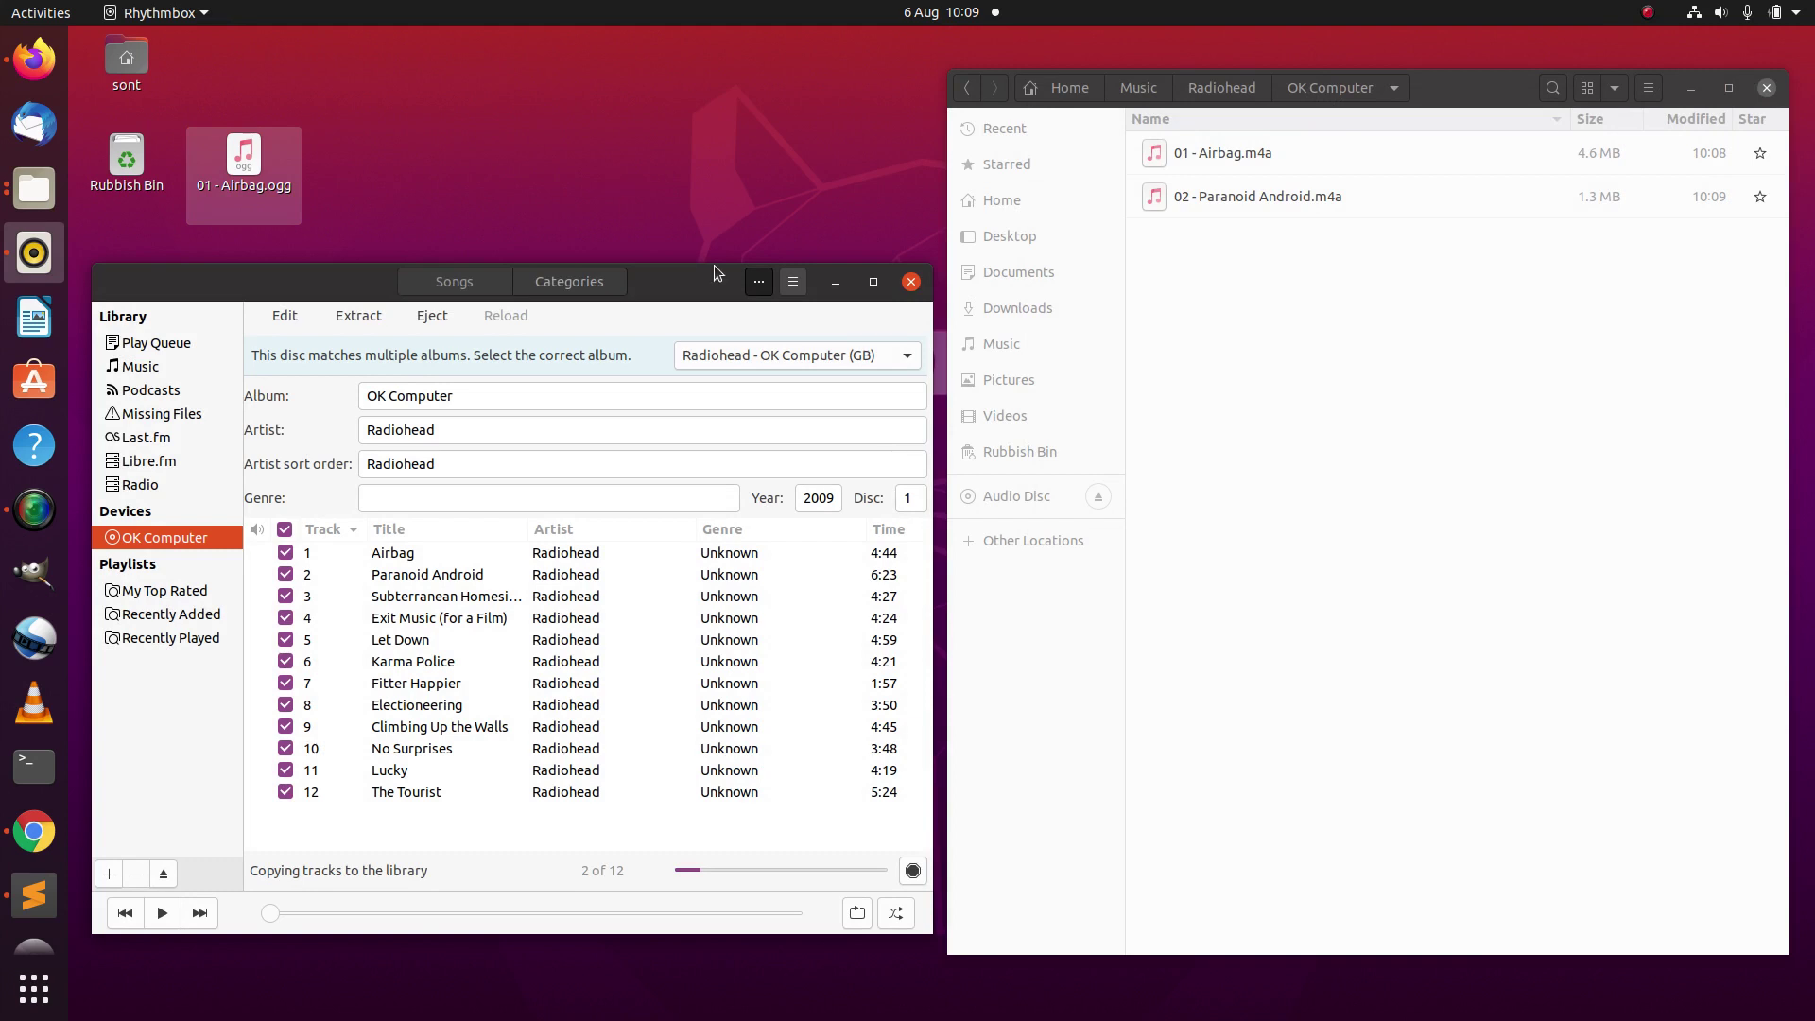
{"action": "right_click", "coordinate": [1224, 351]}
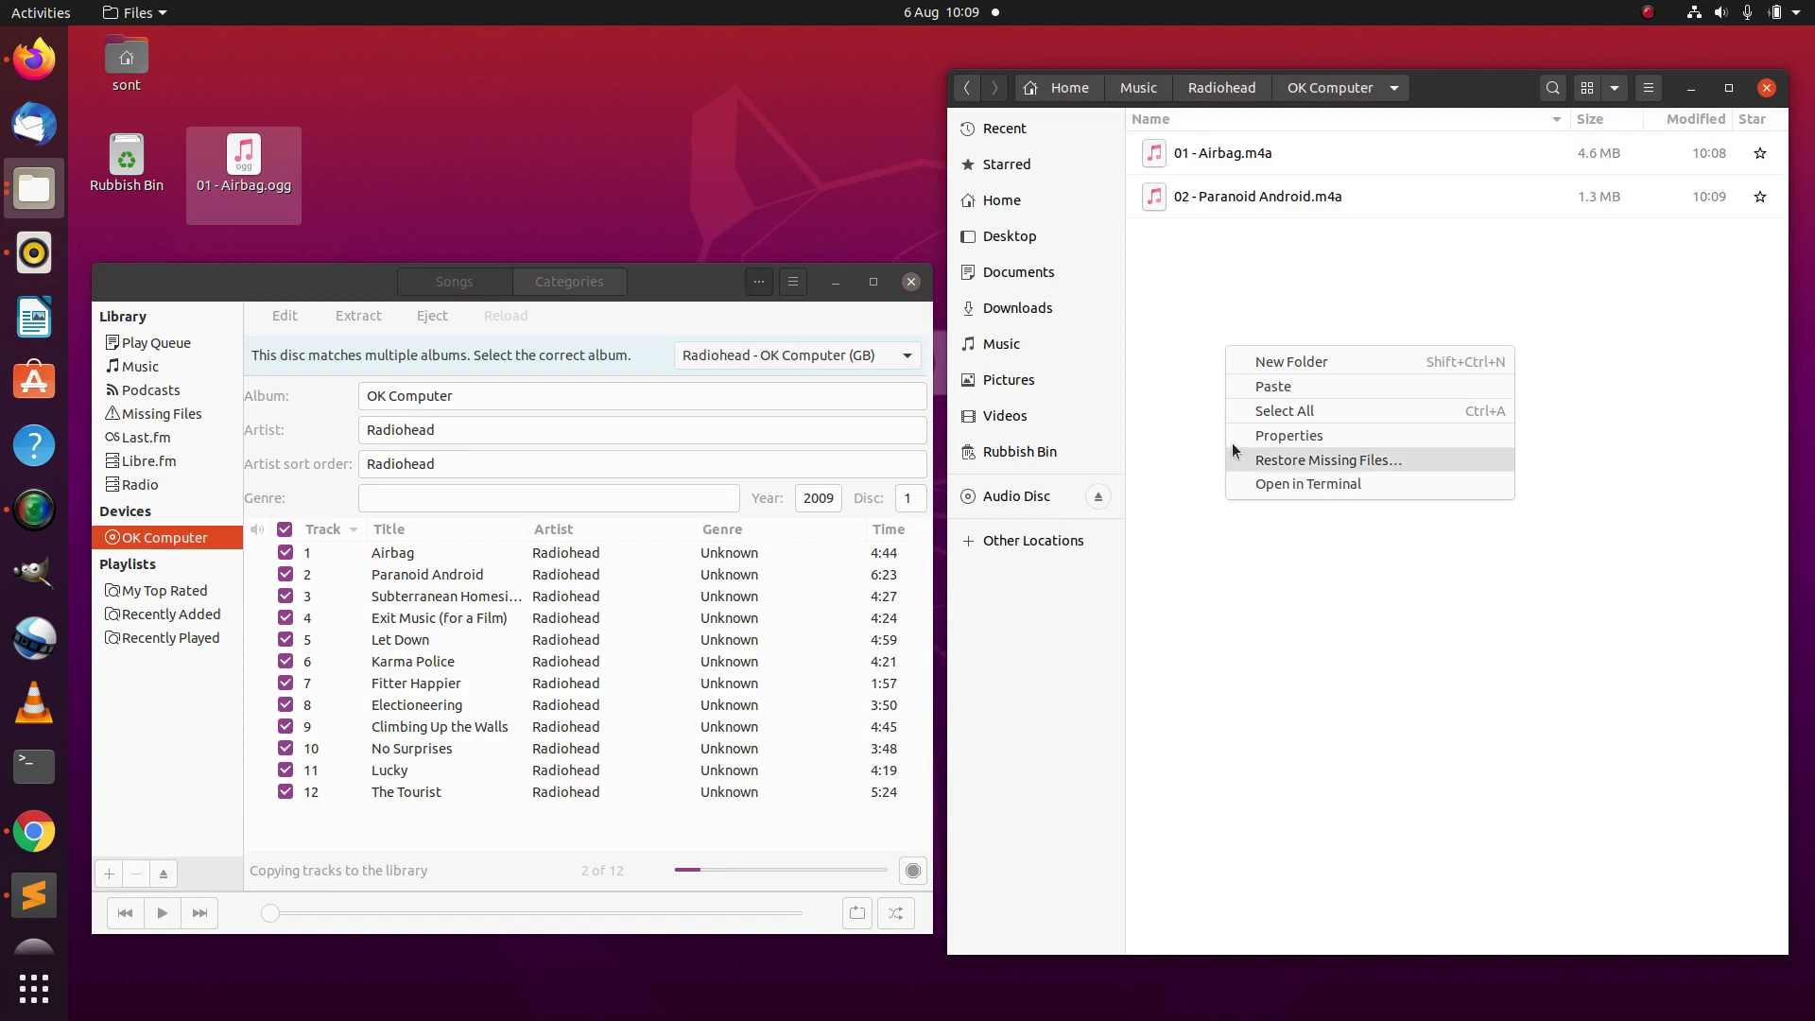
{"action": "left_click", "coordinate": [1191, 469]}
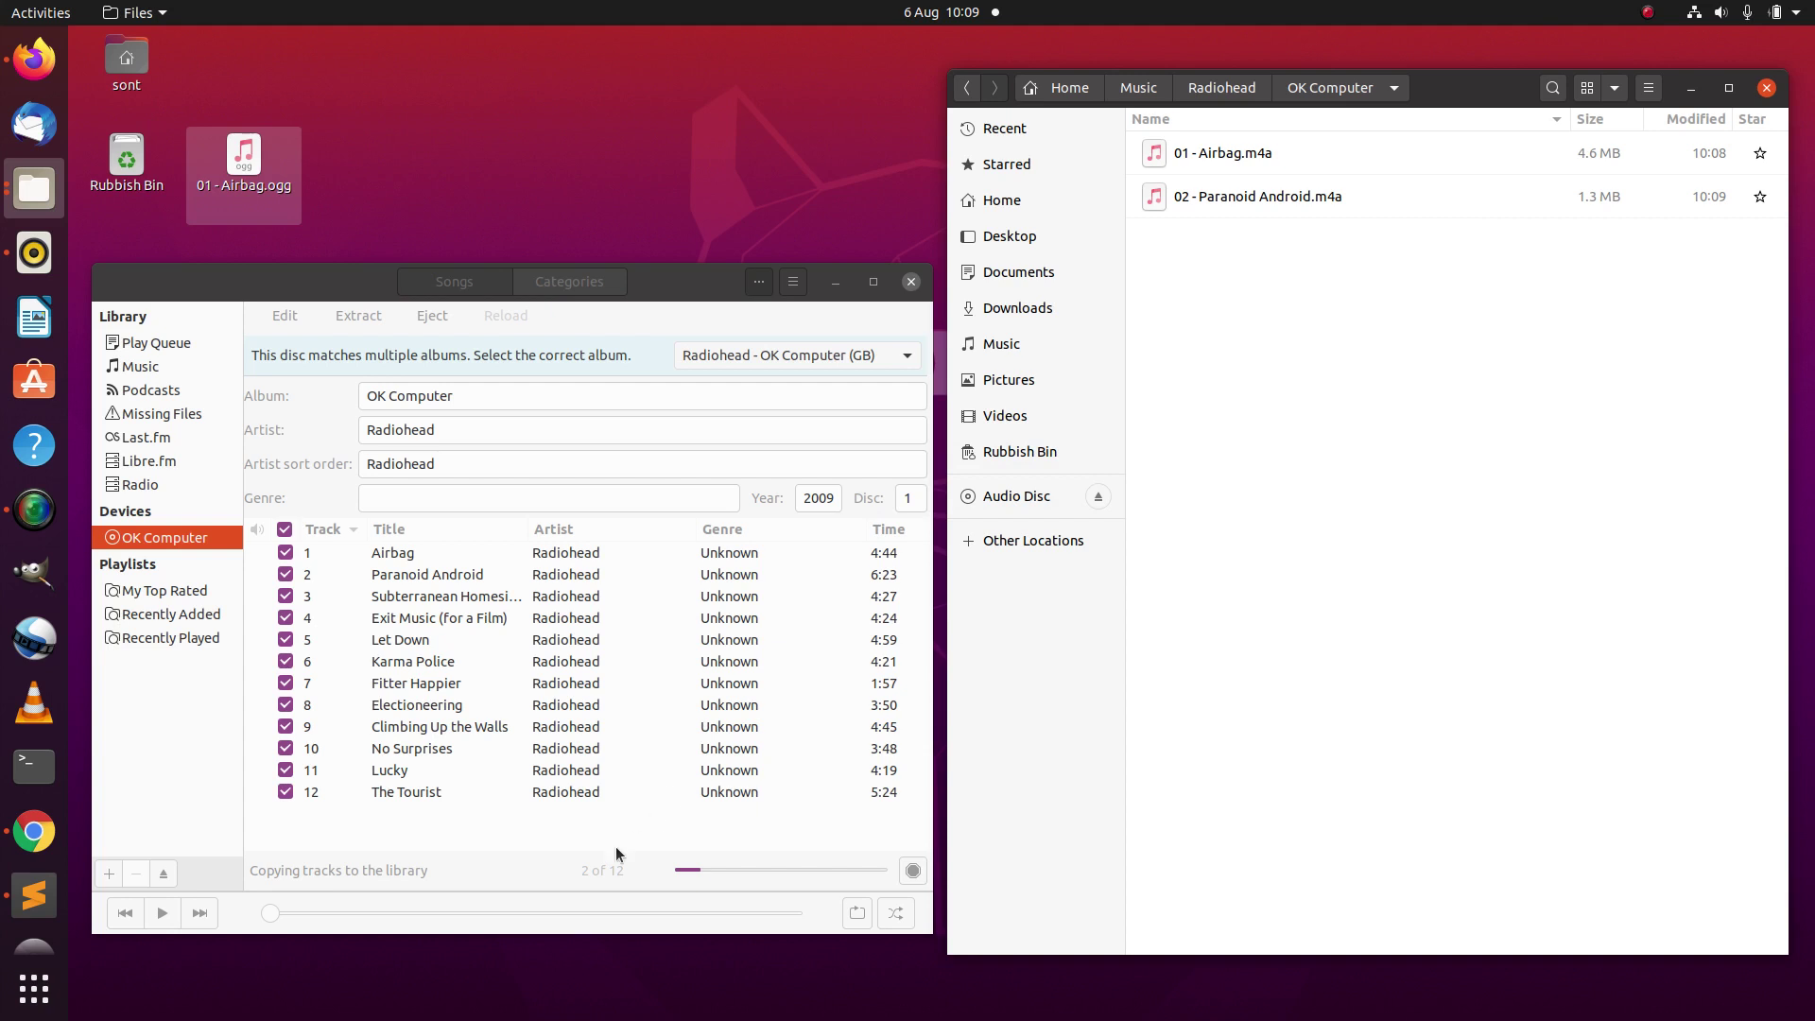
{"action": "left_click", "coordinate": [686, 286]}
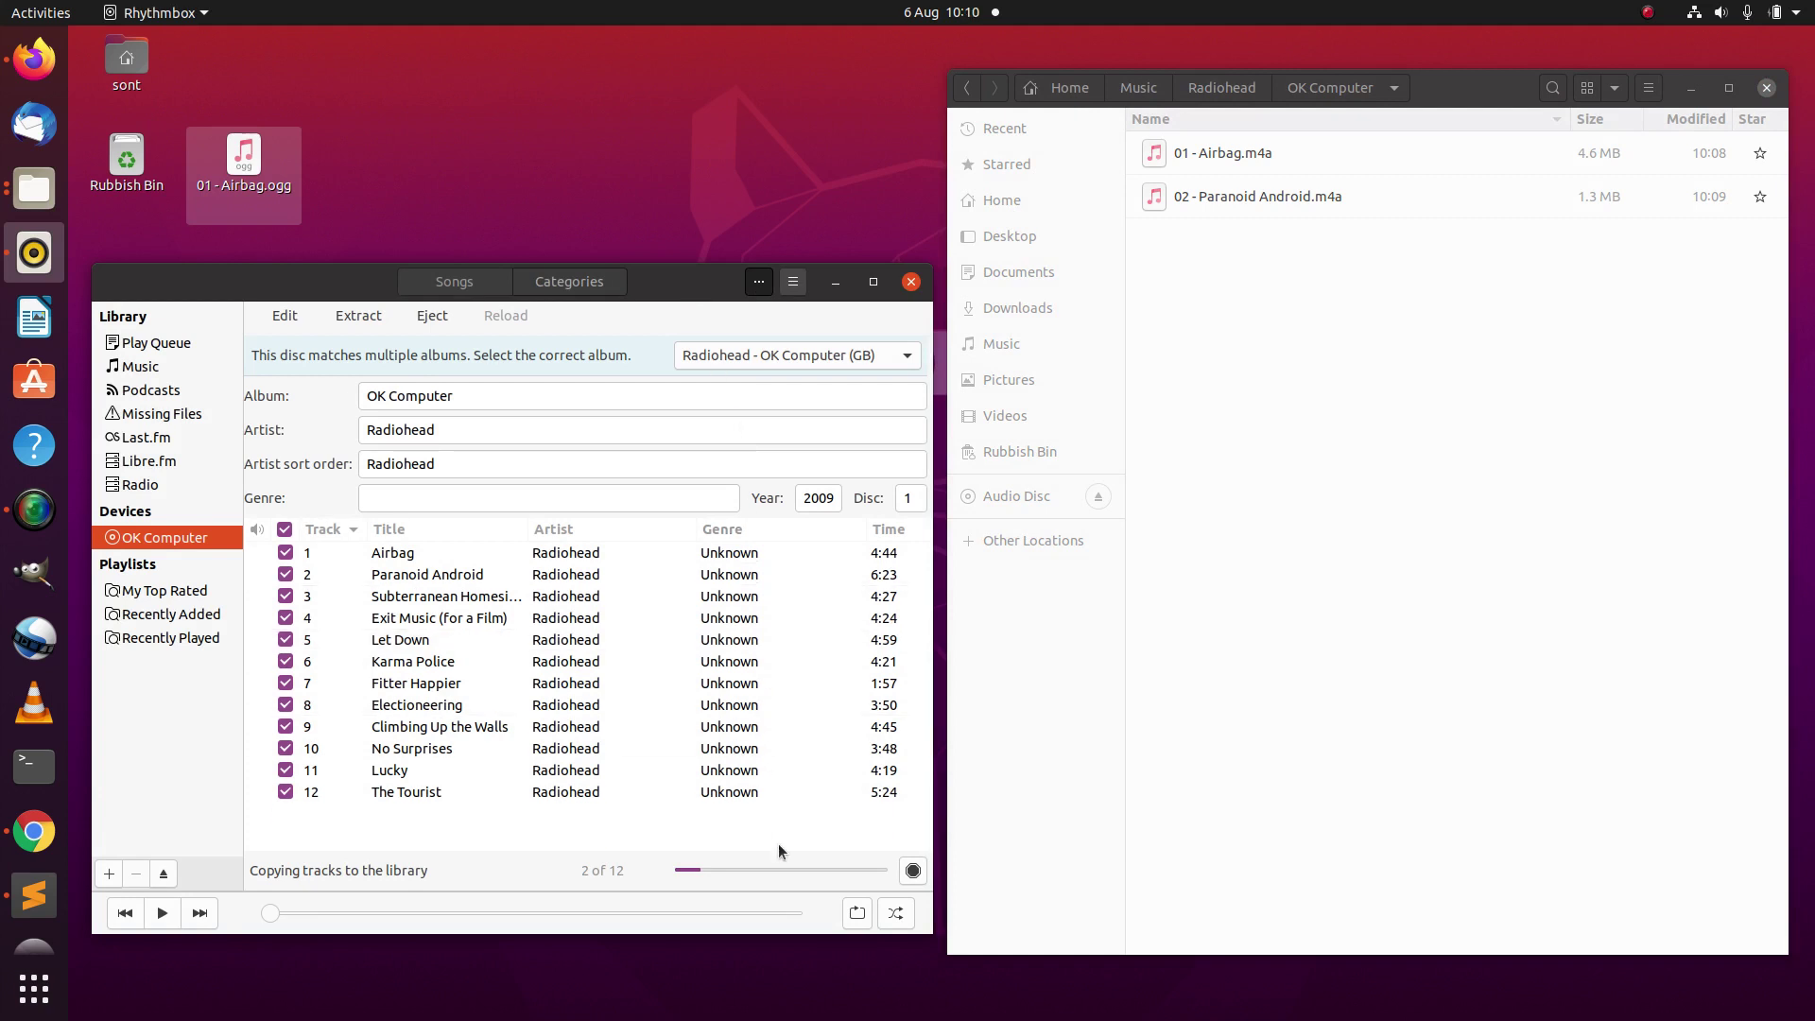
{"action": "left_click", "coordinate": [1251, 762]}
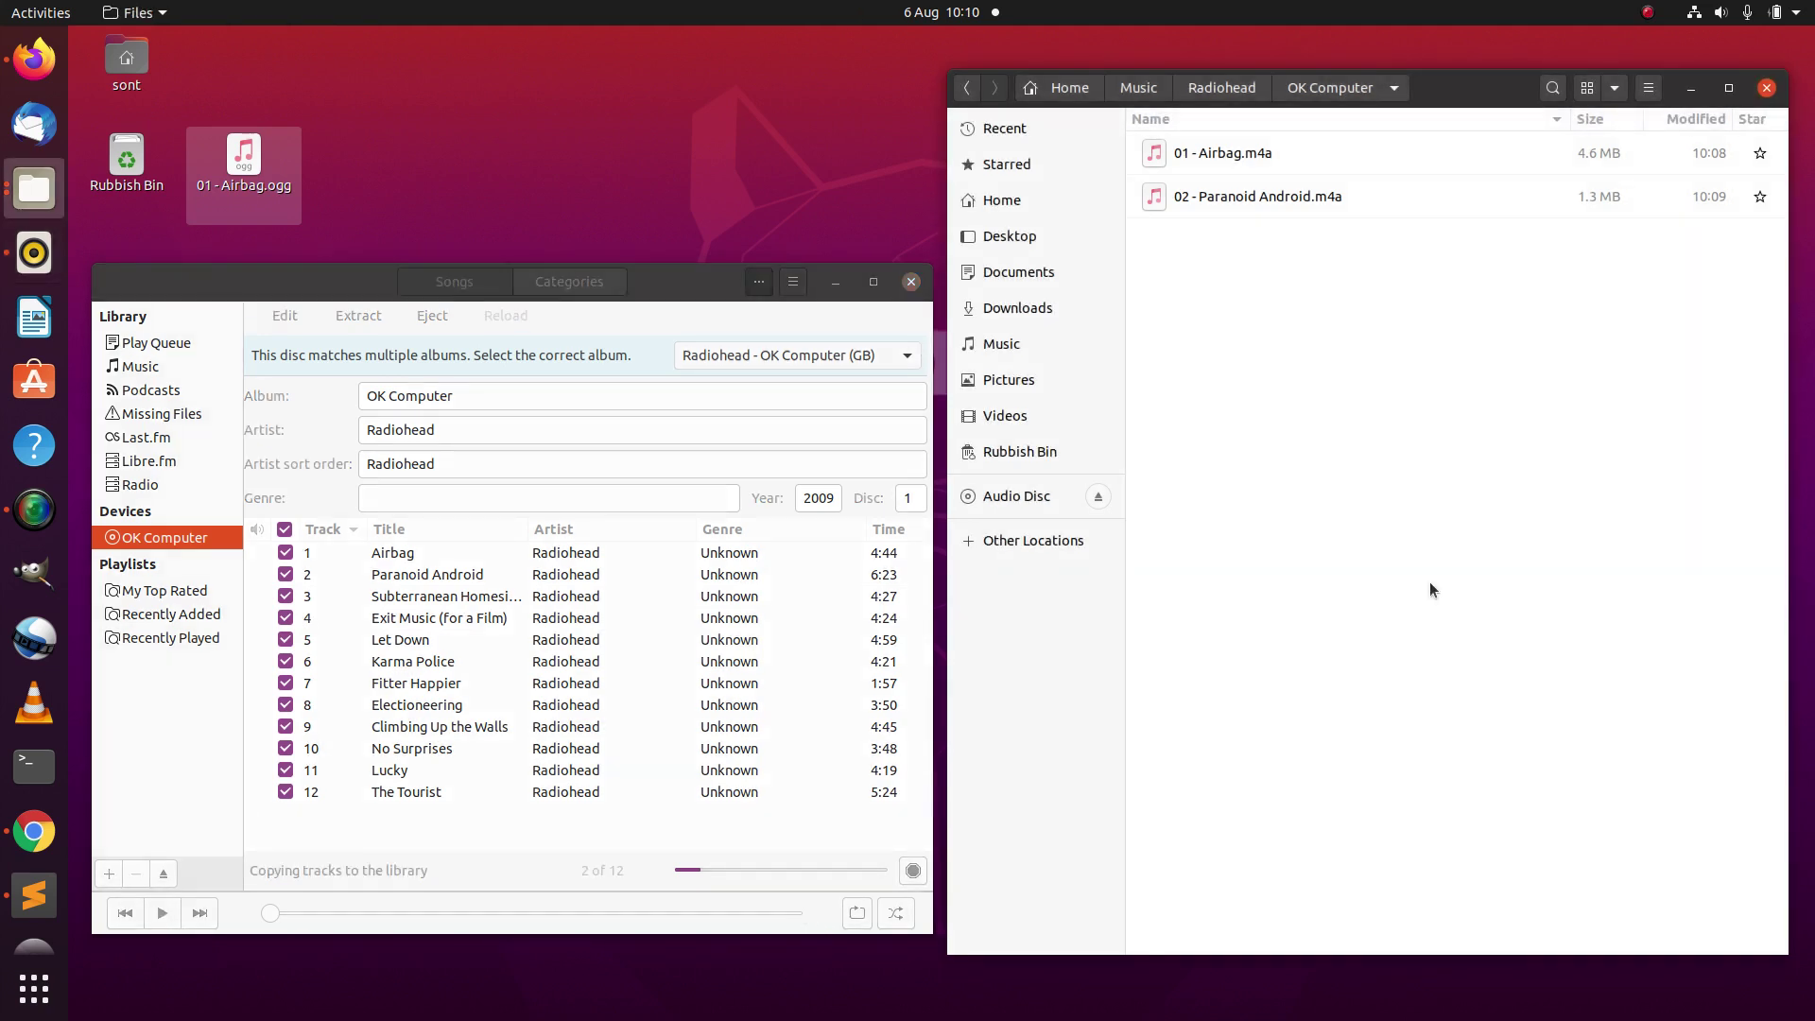